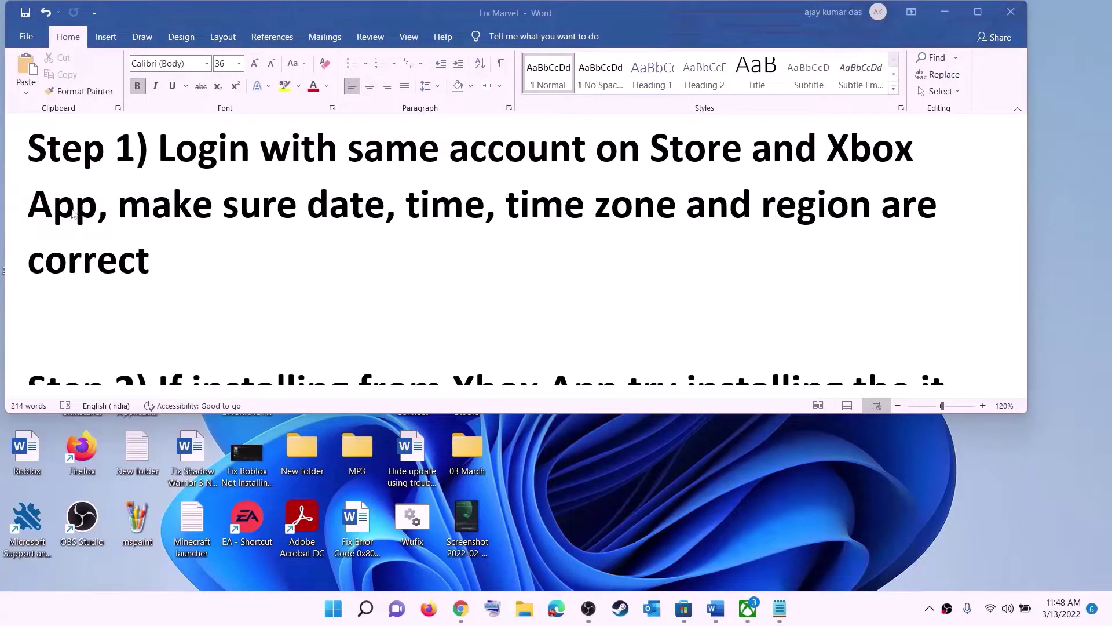
- Sign out of Microsoft Store and sign back in with the same Microsoft account, entering the PIN
left_click(684, 609)
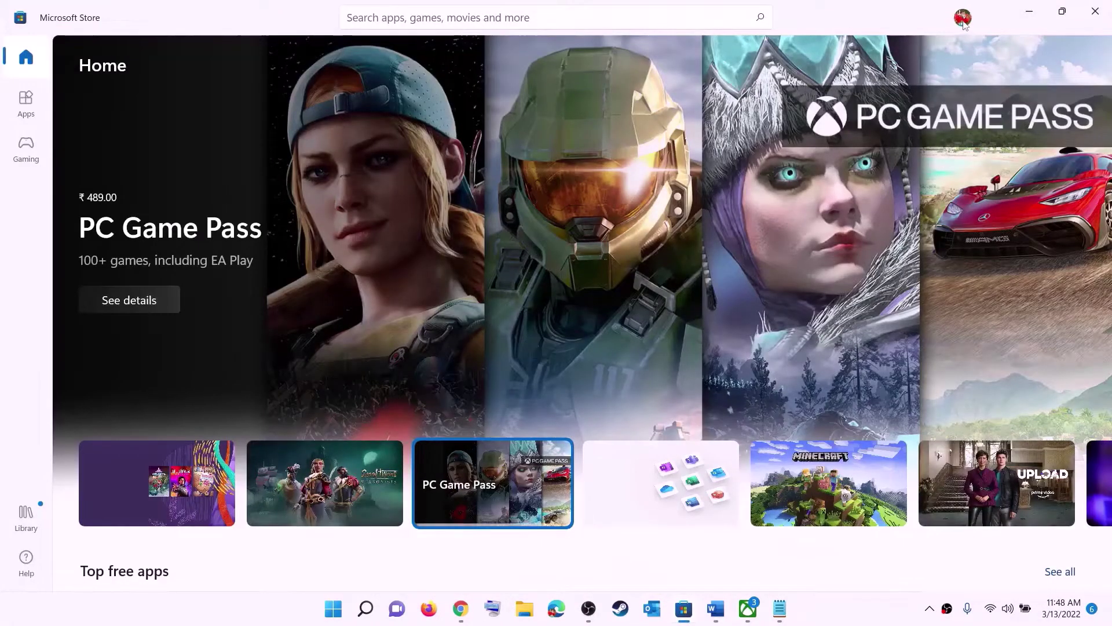
left_click(963, 18)
left_click(809, 82)
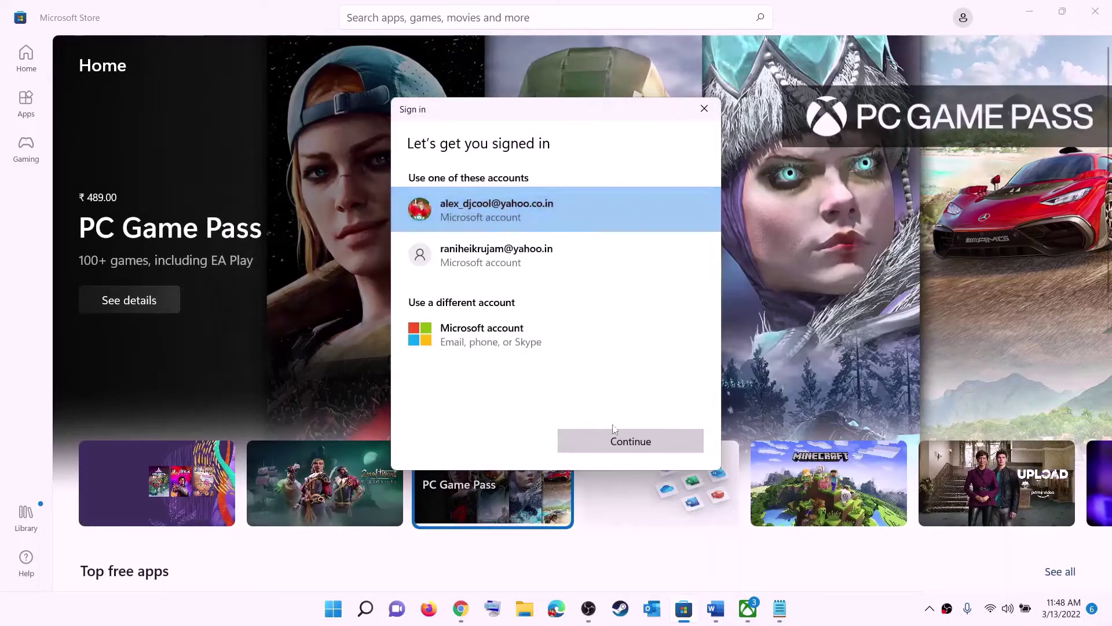
left_click(623, 441)
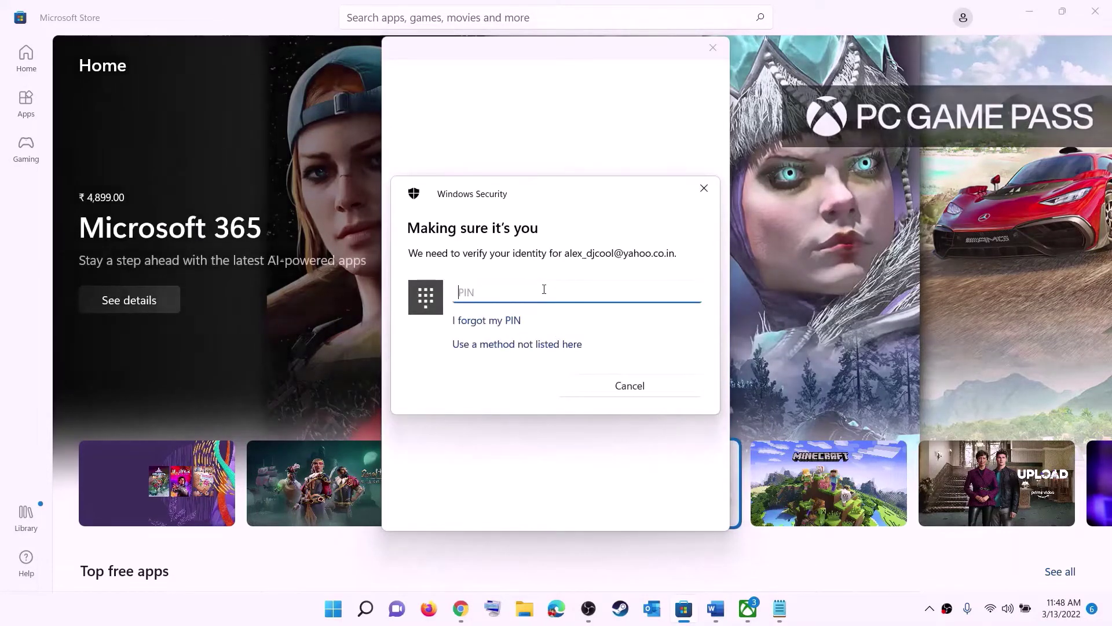
type("1234")
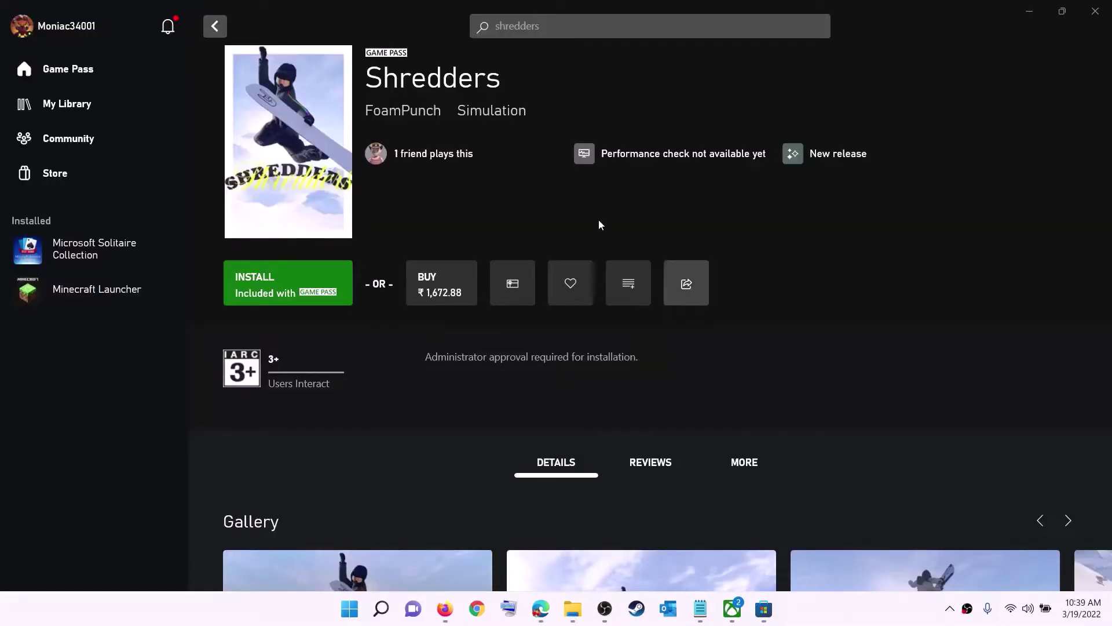
- Sign out of the Xbox account from the profile menu, then sign back in
left_click(67, 30)
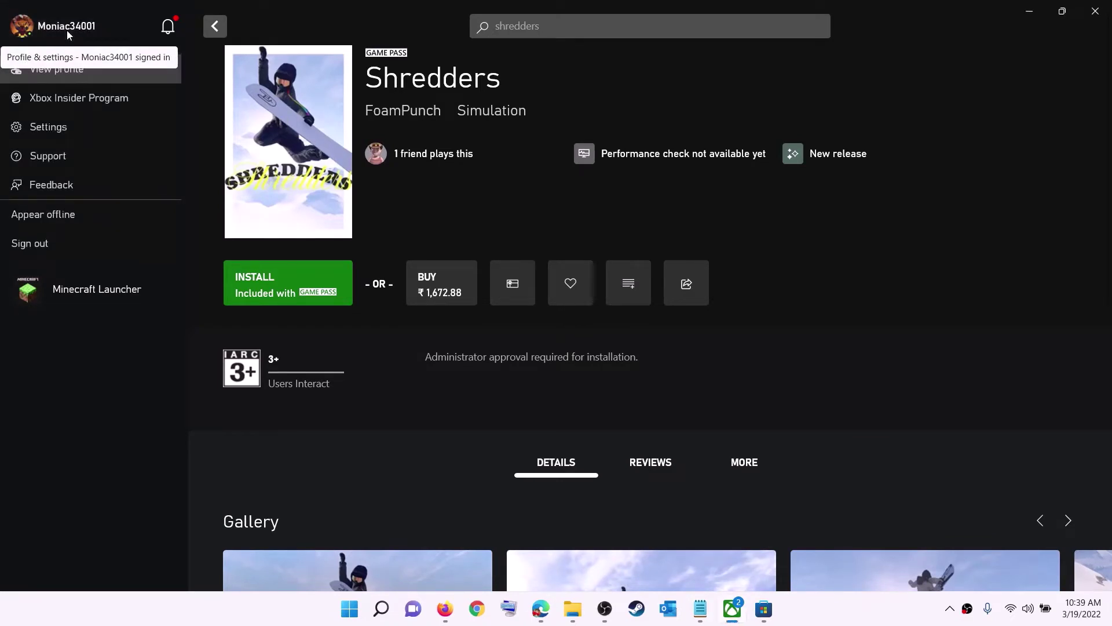
left_click(61, 246)
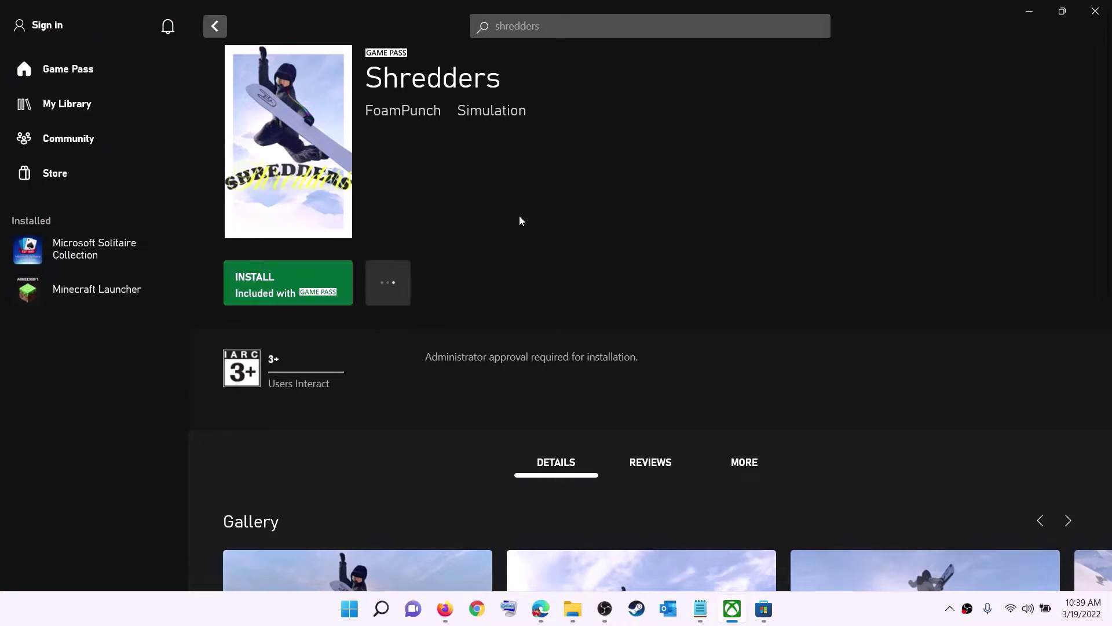
left_click(51, 26)
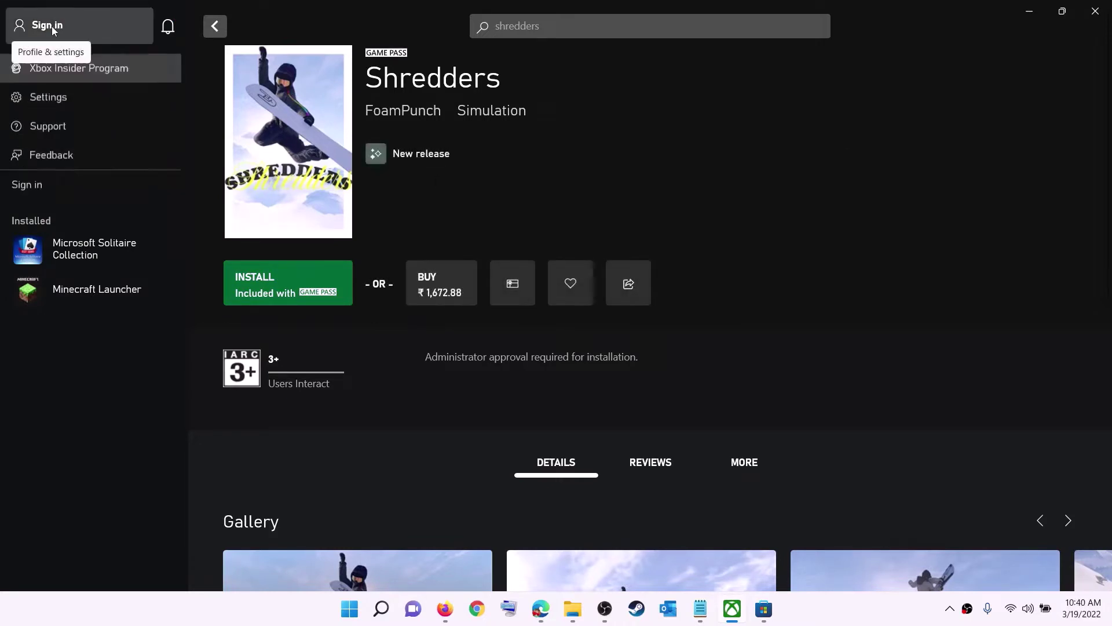
left_click(40, 185)
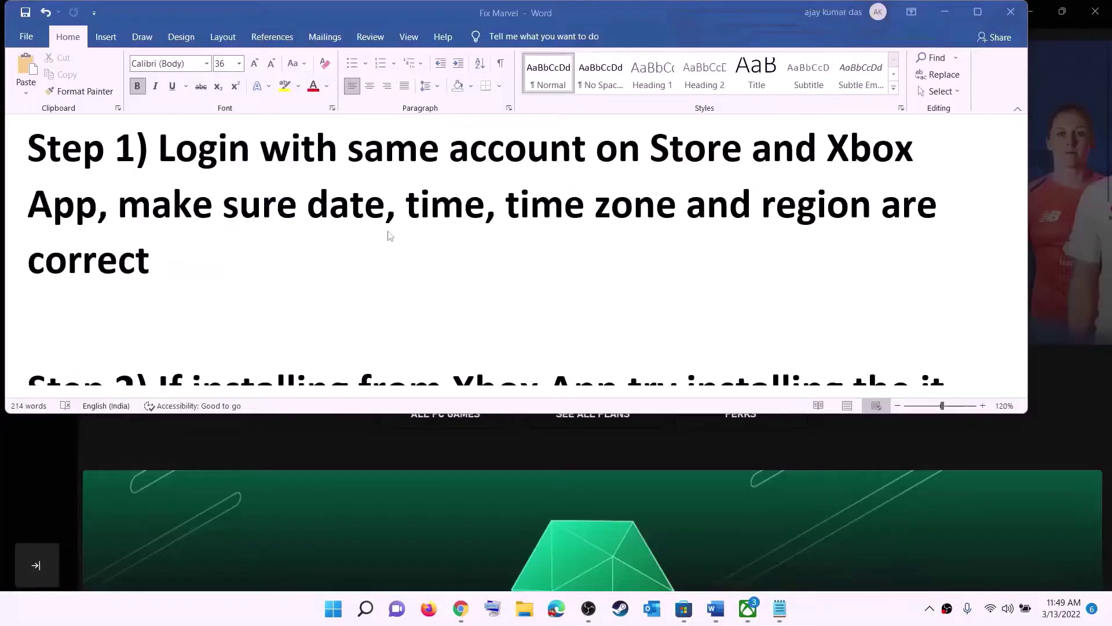
- Highlight the date, time and region reminder in Word, then open Windows date and time settings
left_click_drag(190, 206, 846, 238)
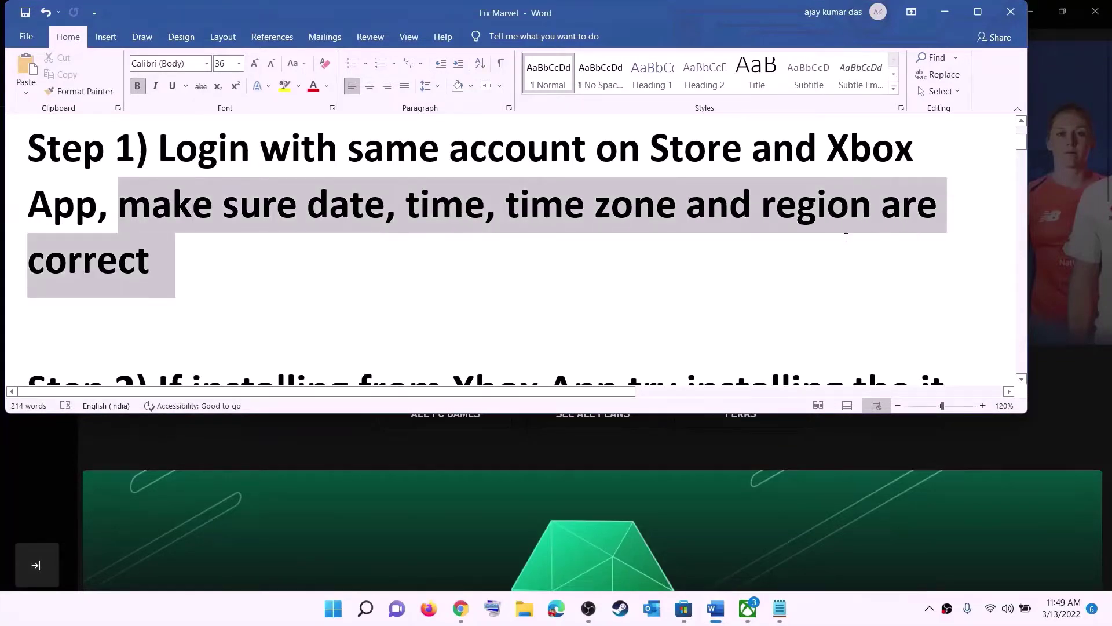
left_click(945, 12)
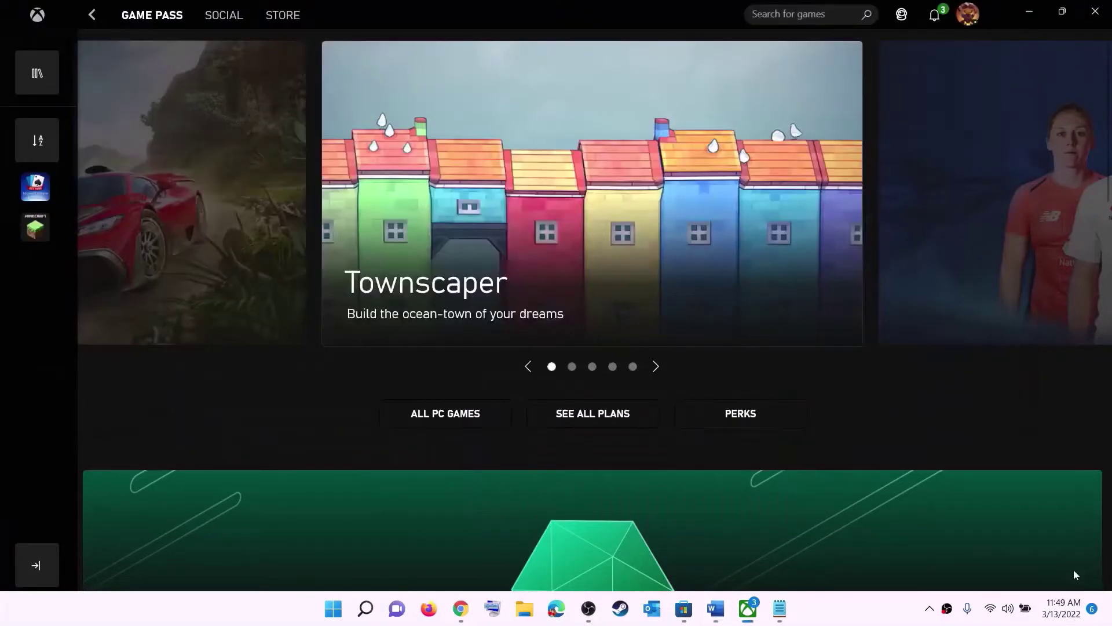
right_click(1059, 615)
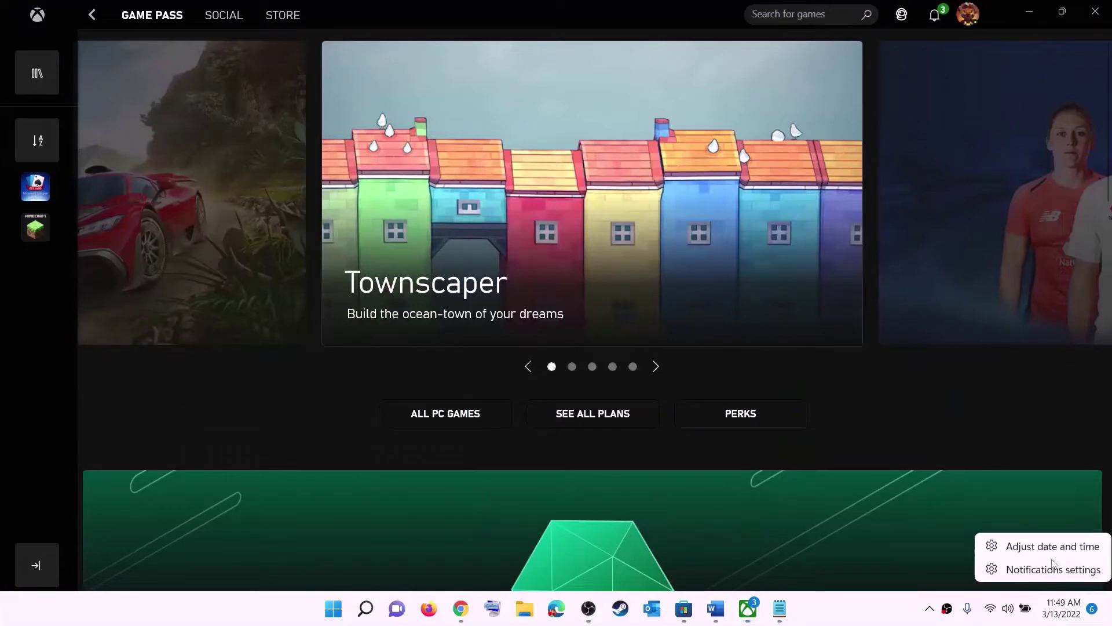
left_click(1071, 552)
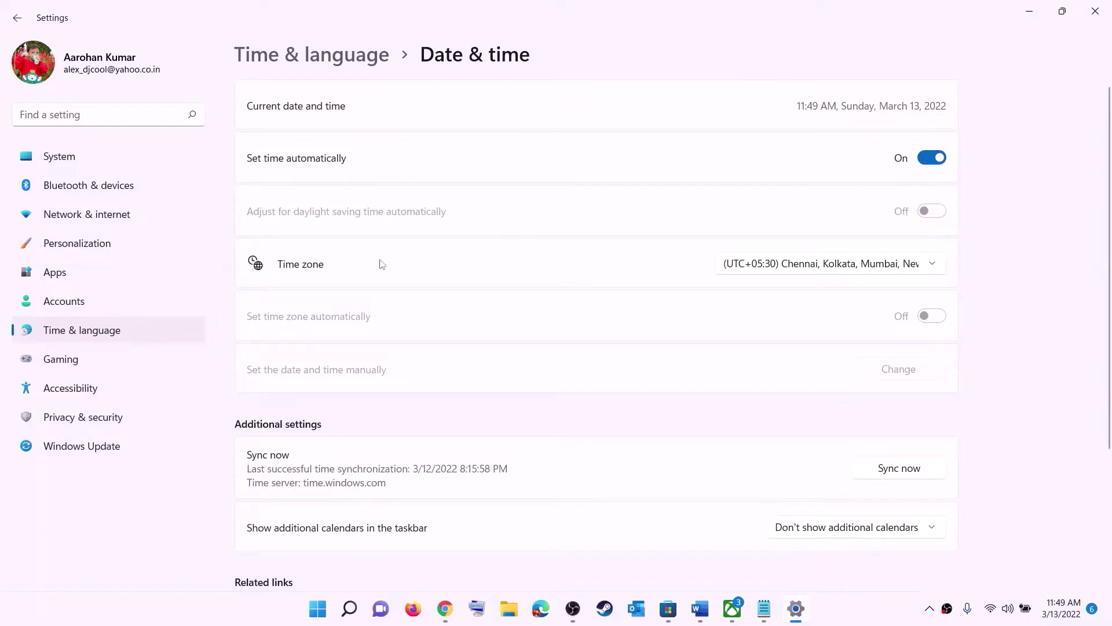
- Keep the Chennai, Kolkata, Mumbai, New Delhi time zone and sync the clock
left_click(830, 268)
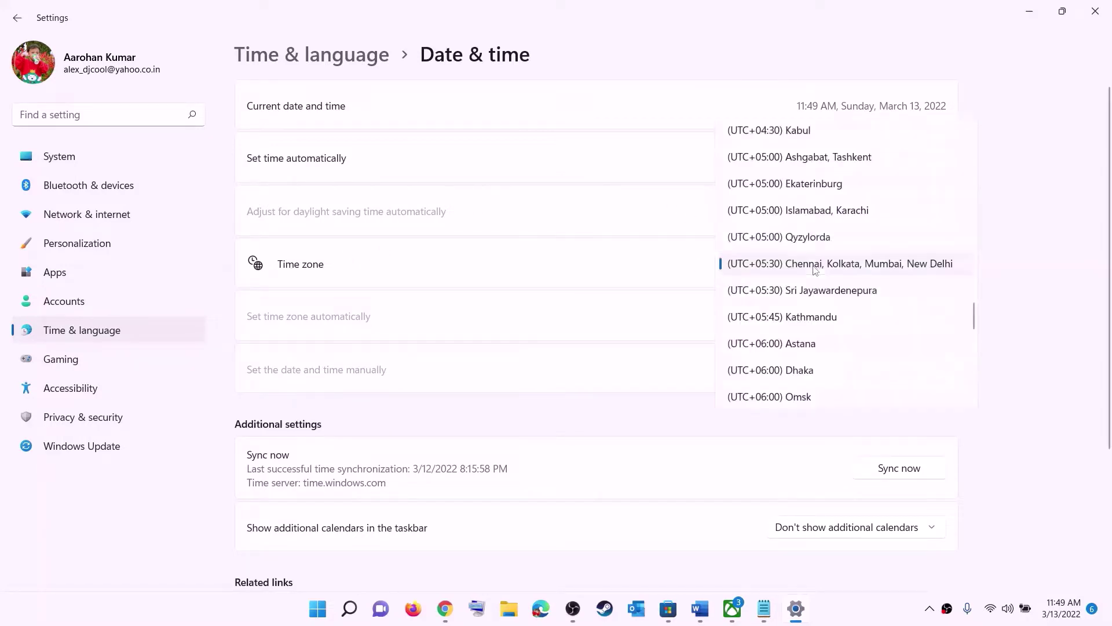
left_click(847, 265)
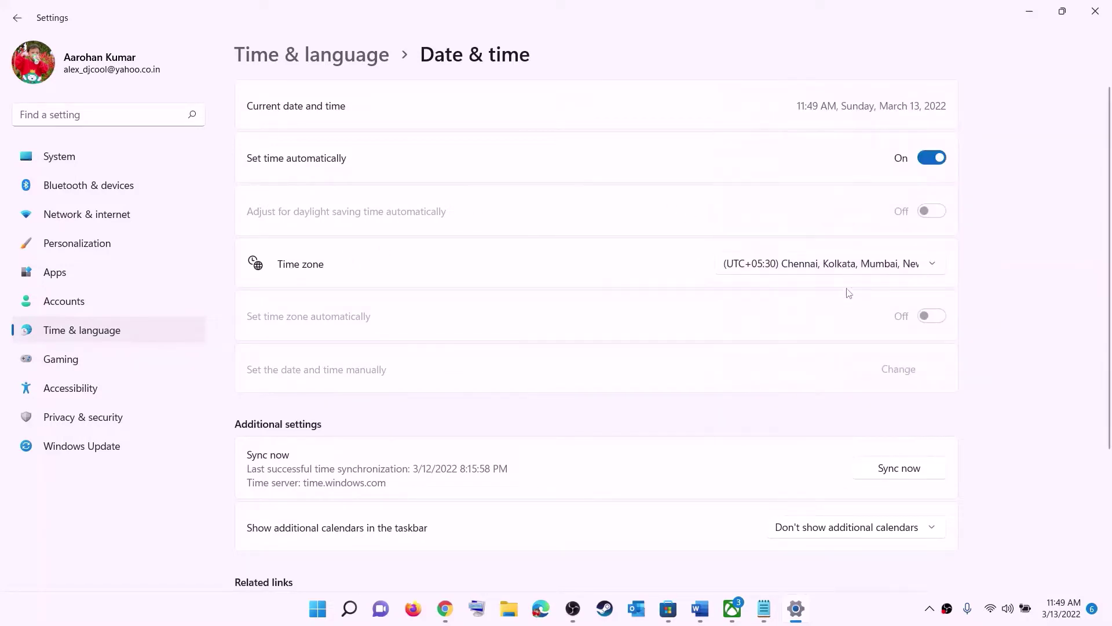
left_click(907, 474)
- Confirm India as the country or region, close Settings and return to the Word notes
left_click(84, 331)
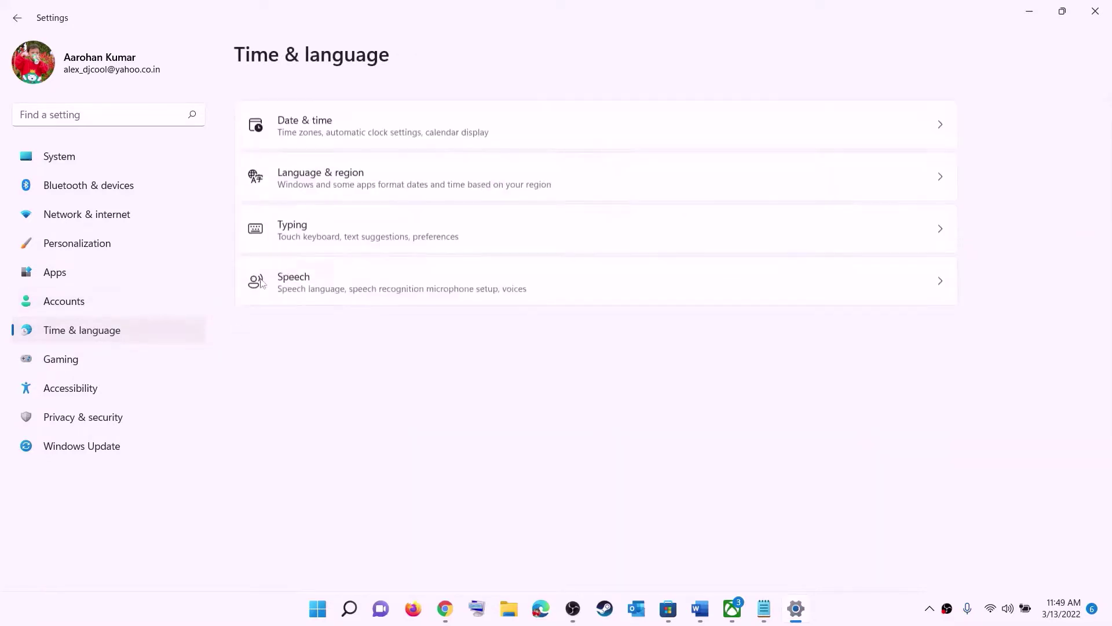
left_click(315, 168)
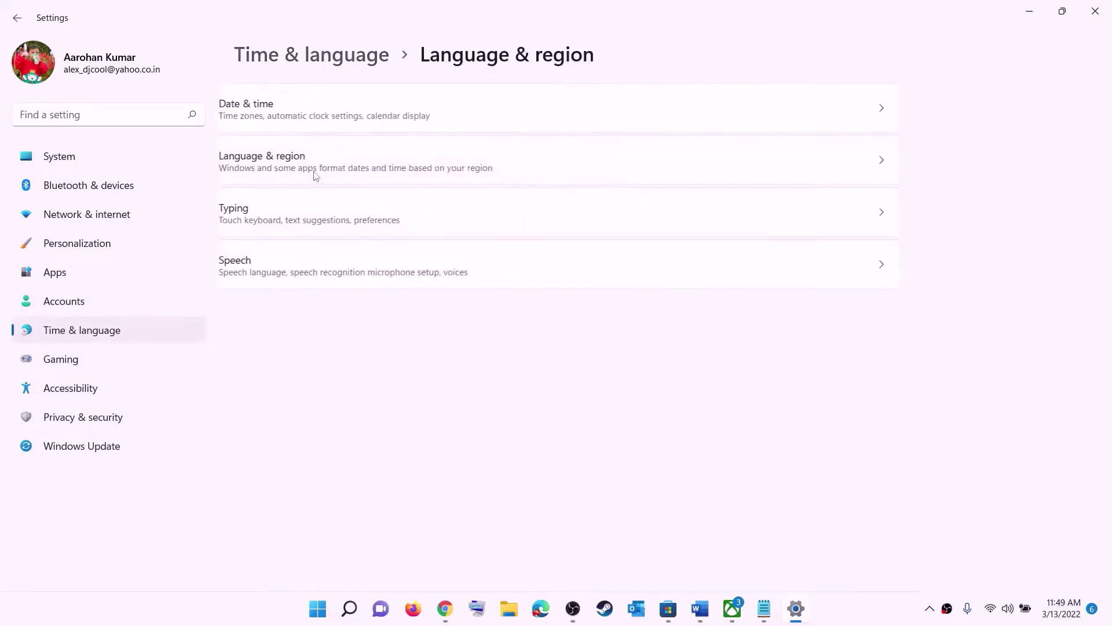
left_click(899, 327)
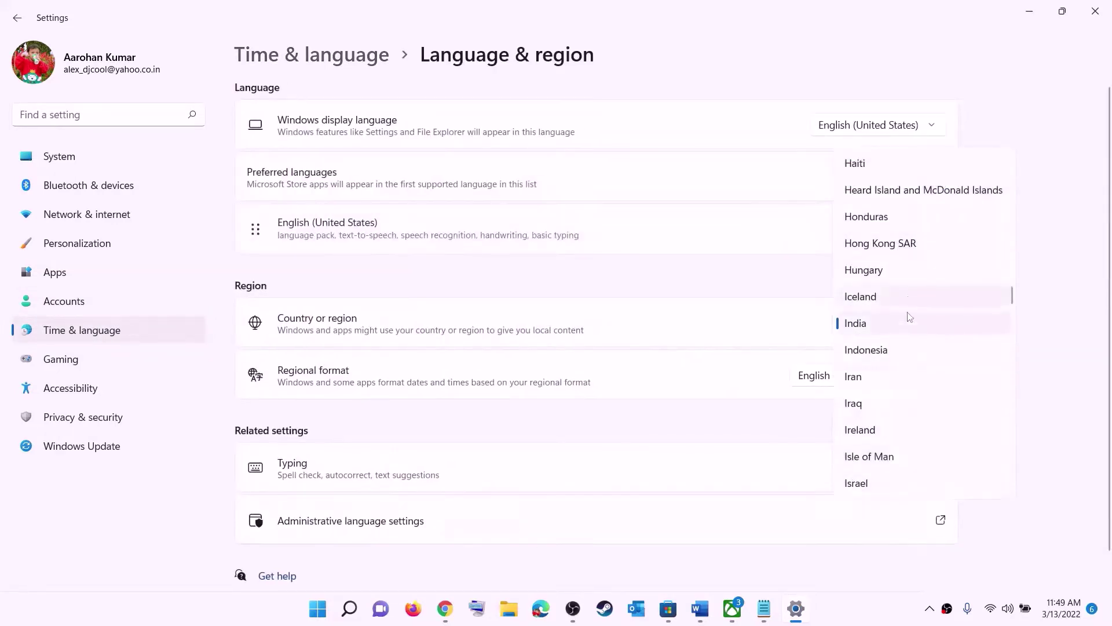
left_click(1095, 11)
left_click(1095, 11)
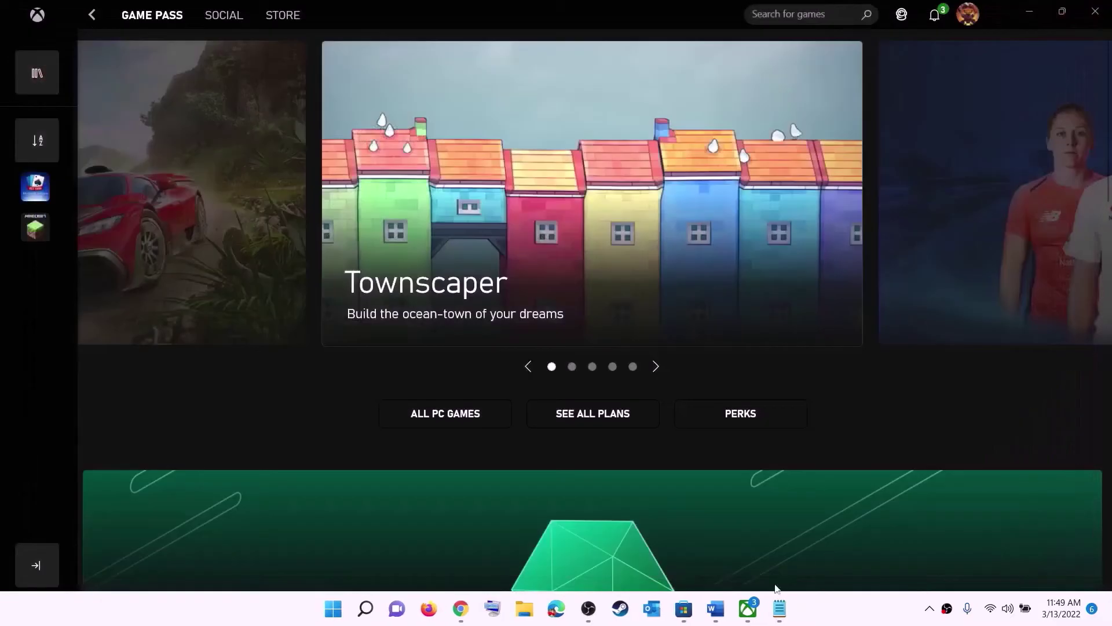
left_click(715, 609)
- Scroll the Word notes to Step 2 and highlight the words 'Xbox App'
scroll(231, 253, "down", 3)
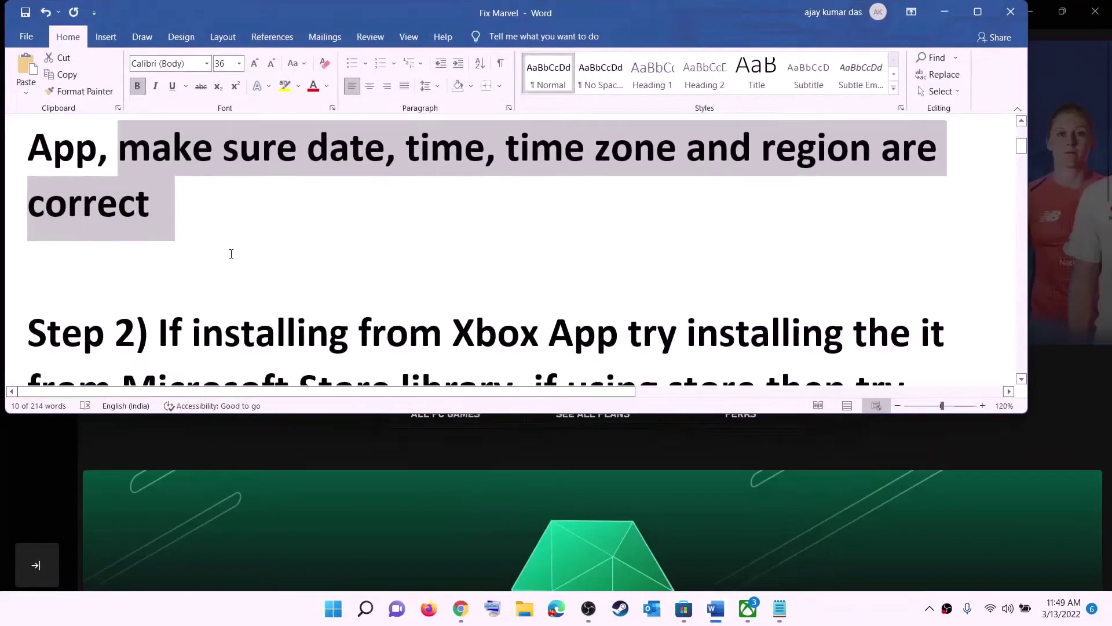
scroll(297, 227, "down", 1)
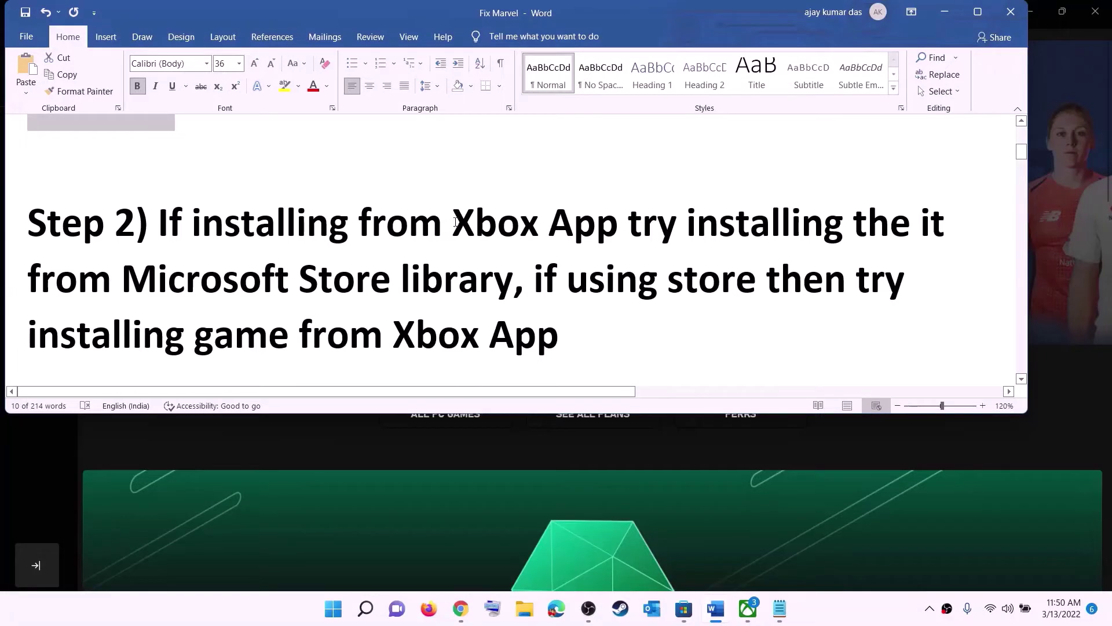
left_click_drag(455, 222, 512, 279)
left_click(677, 222)
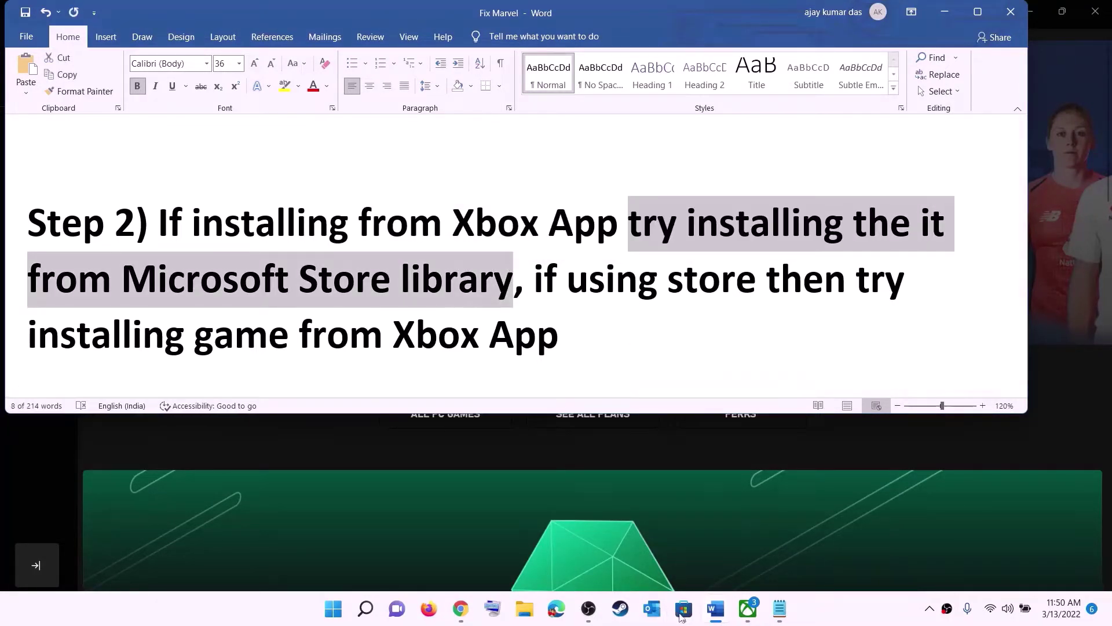
- Open the Microsoft Store Library and browse the 33 apps marked Update available
left_click(683, 609)
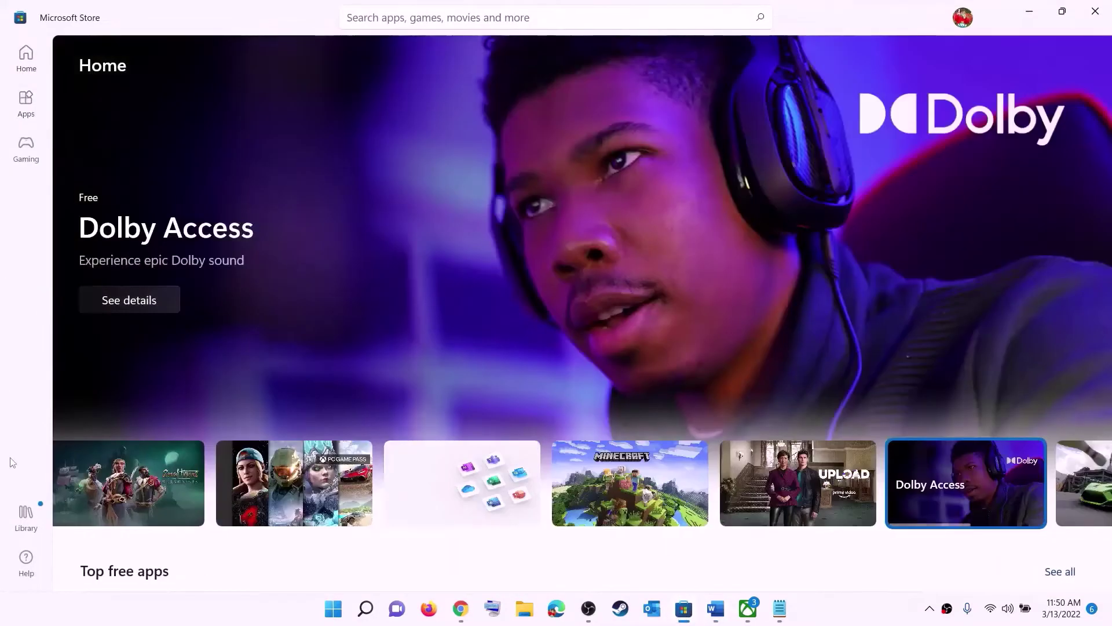
left_click(27, 515)
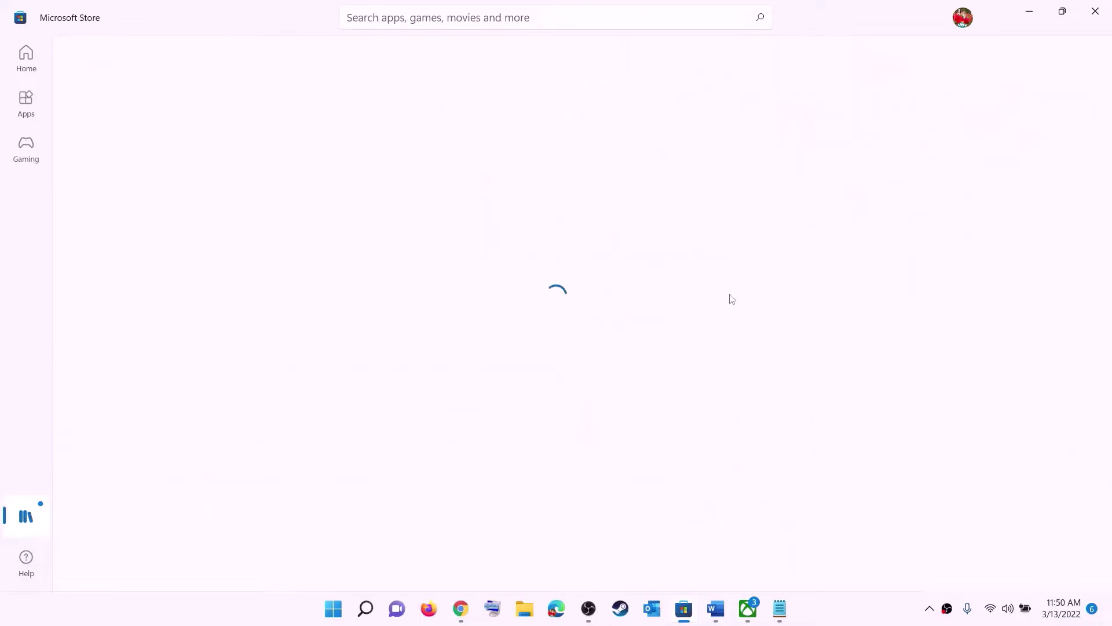
scroll(761, 364, "down", 1)
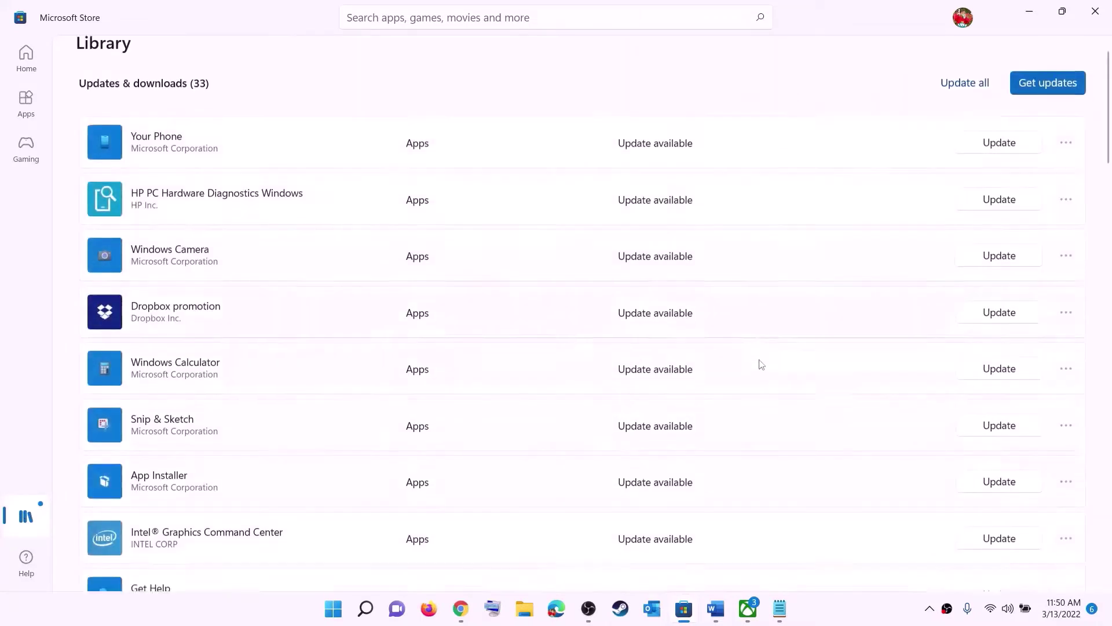
scroll(666, 412, "down", 5)
scroll(665, 477, "up", 7)
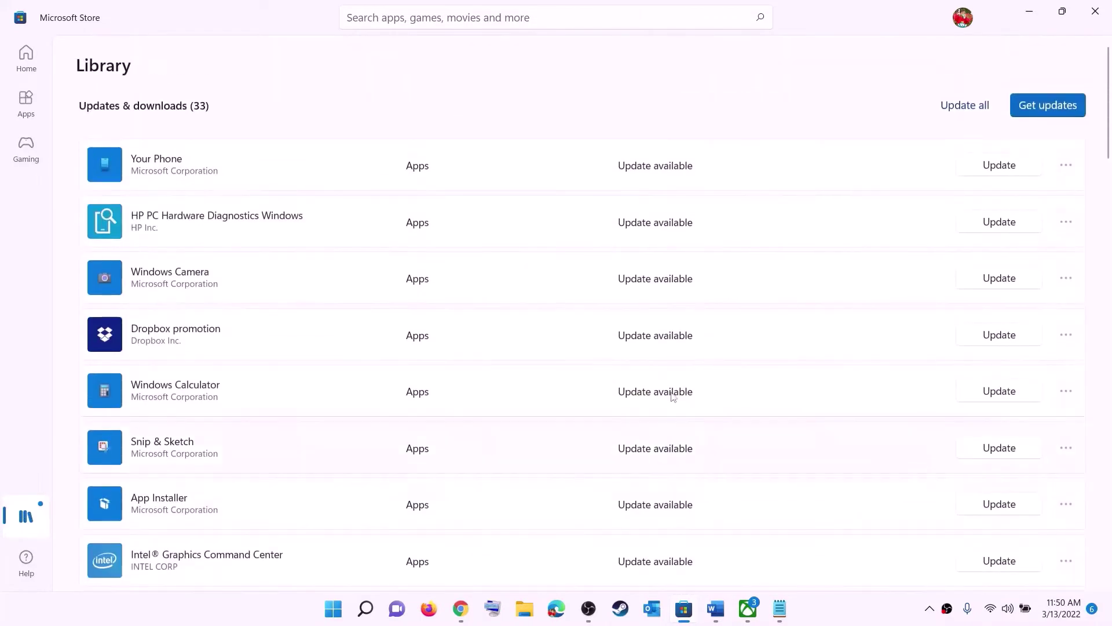
scroll(673, 396, "down", 15)
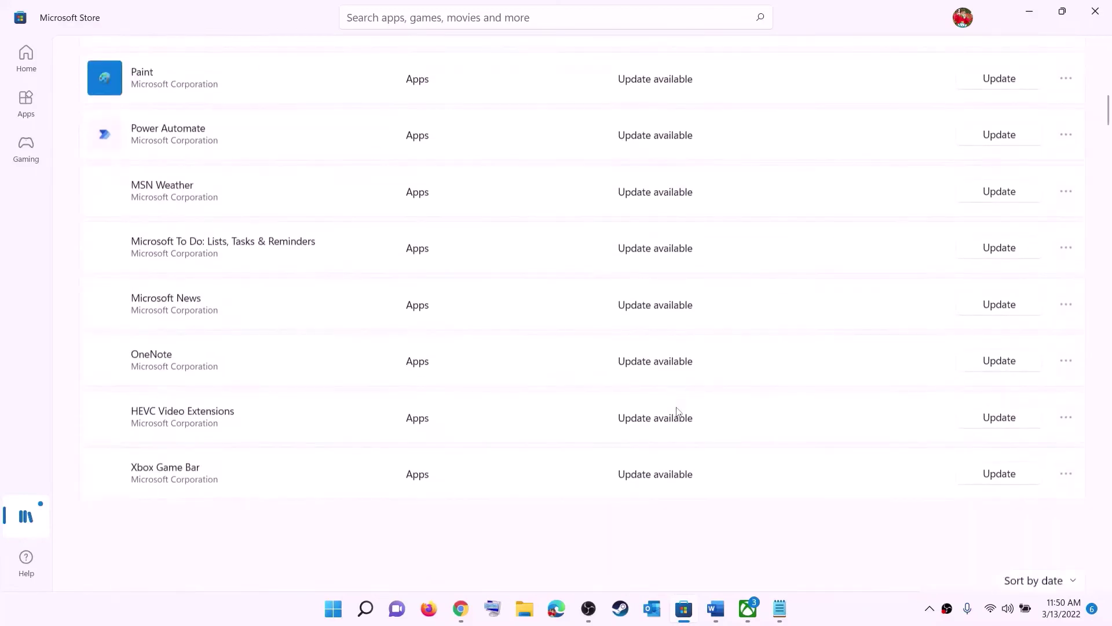
scroll(718, 370, "up", 15)
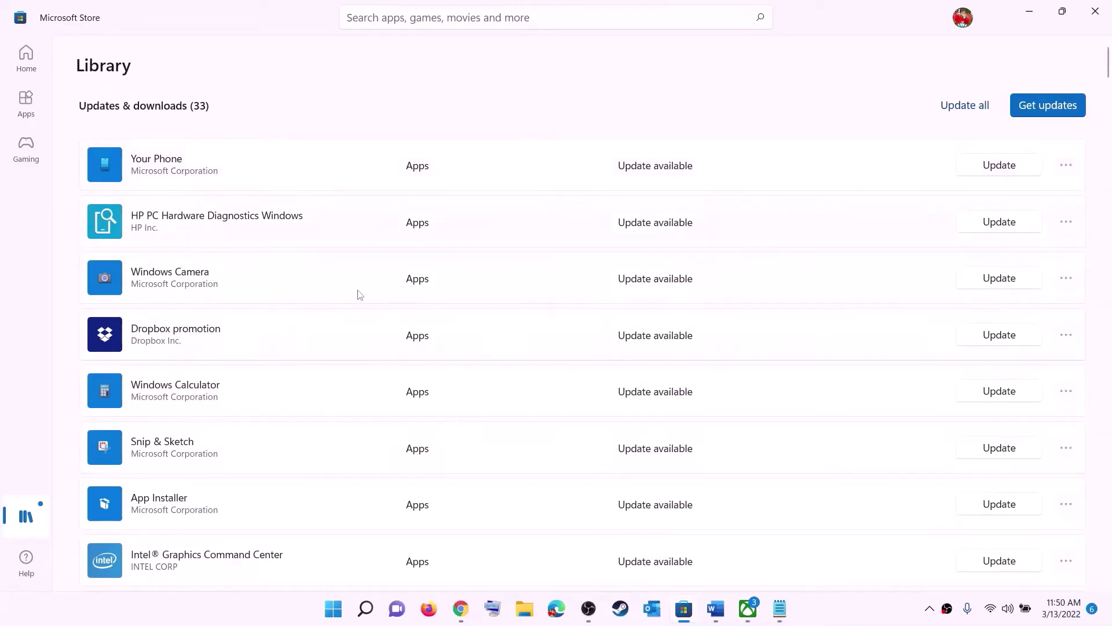
- Highlight 'using store' and the install-from-Xbox-App advice, then check the Xbox app's Game Pass search
left_click(716, 608)
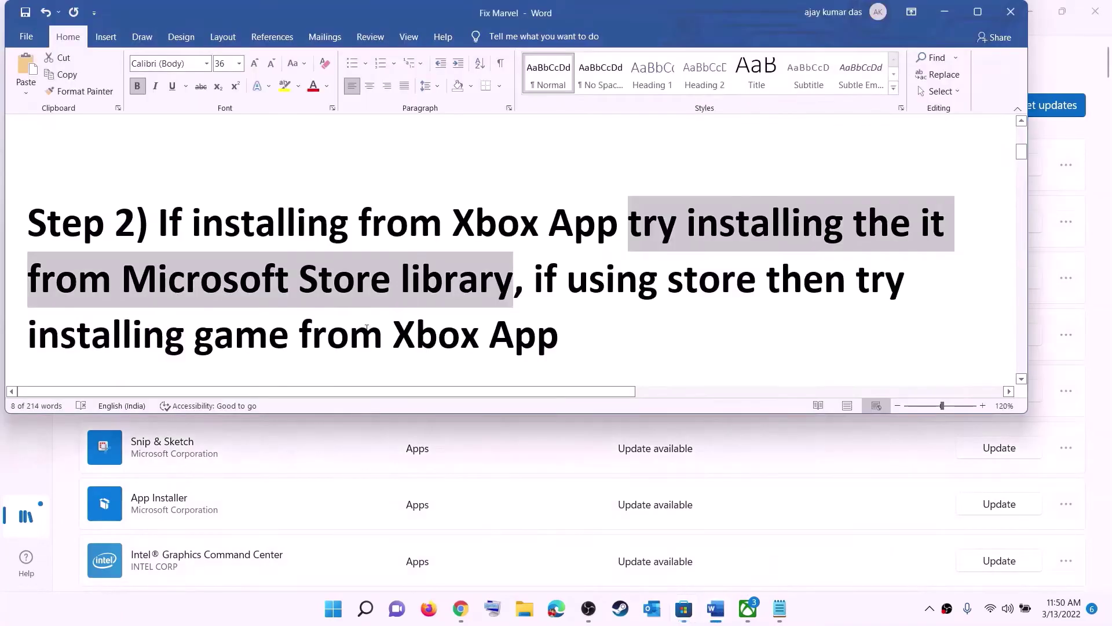
left_click(566, 280)
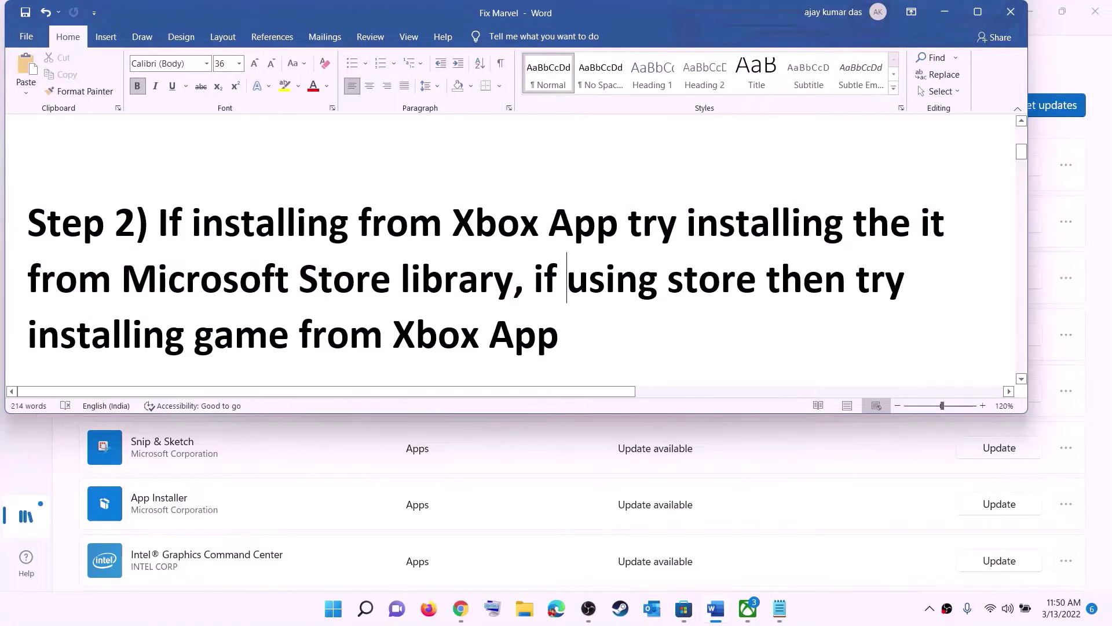
left_click_drag(566, 280, 766, 280)
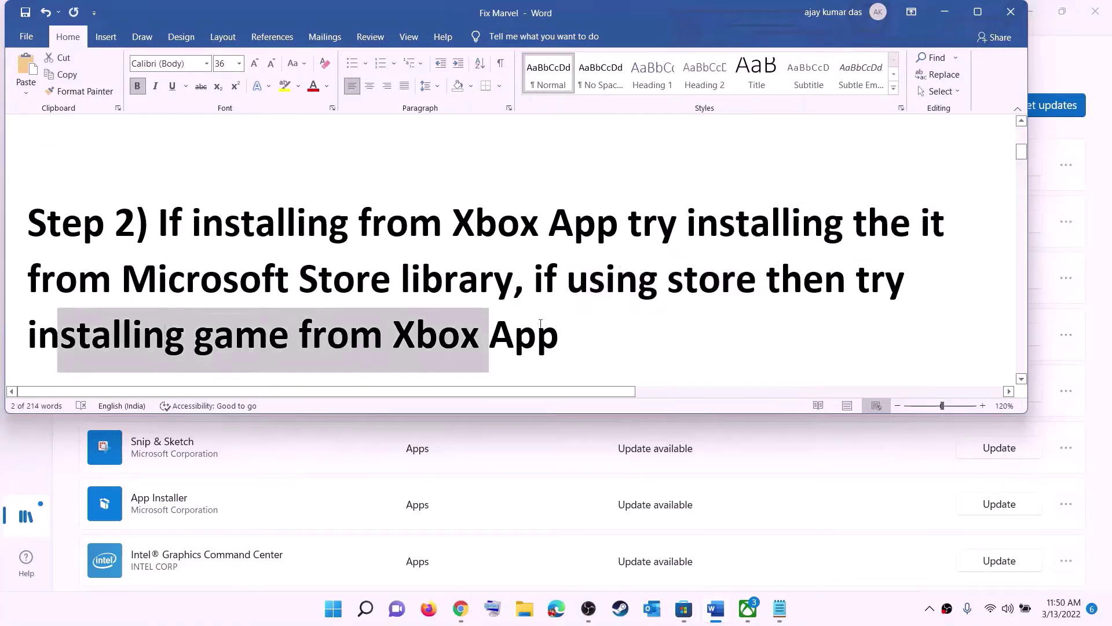
left_click_drag(56, 338, 578, 337)
left_click(747, 609)
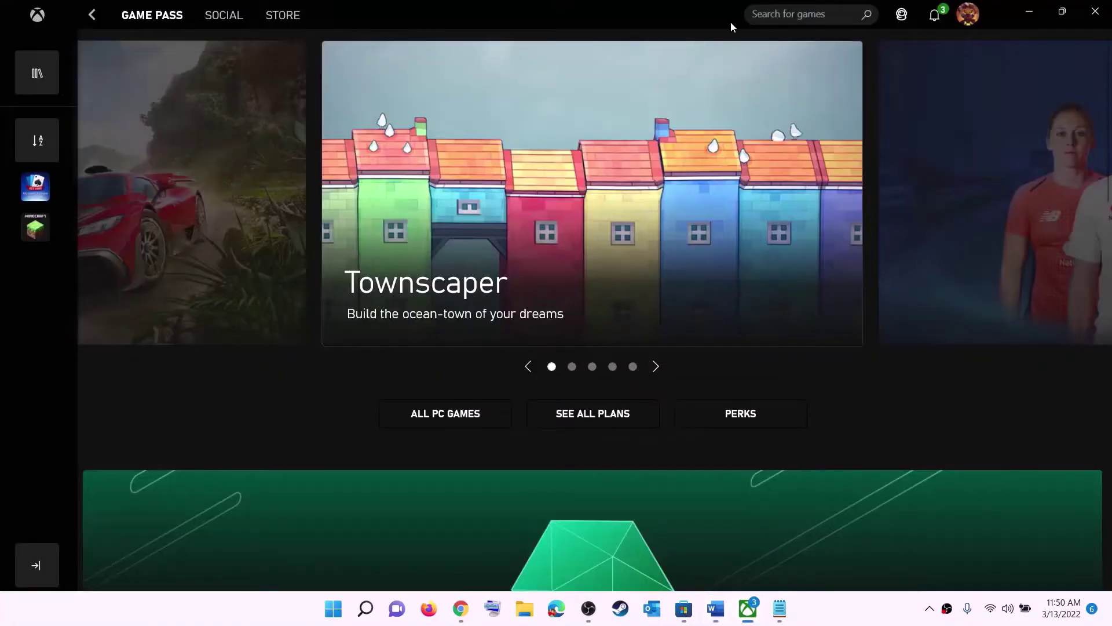
left_click(779, 12)
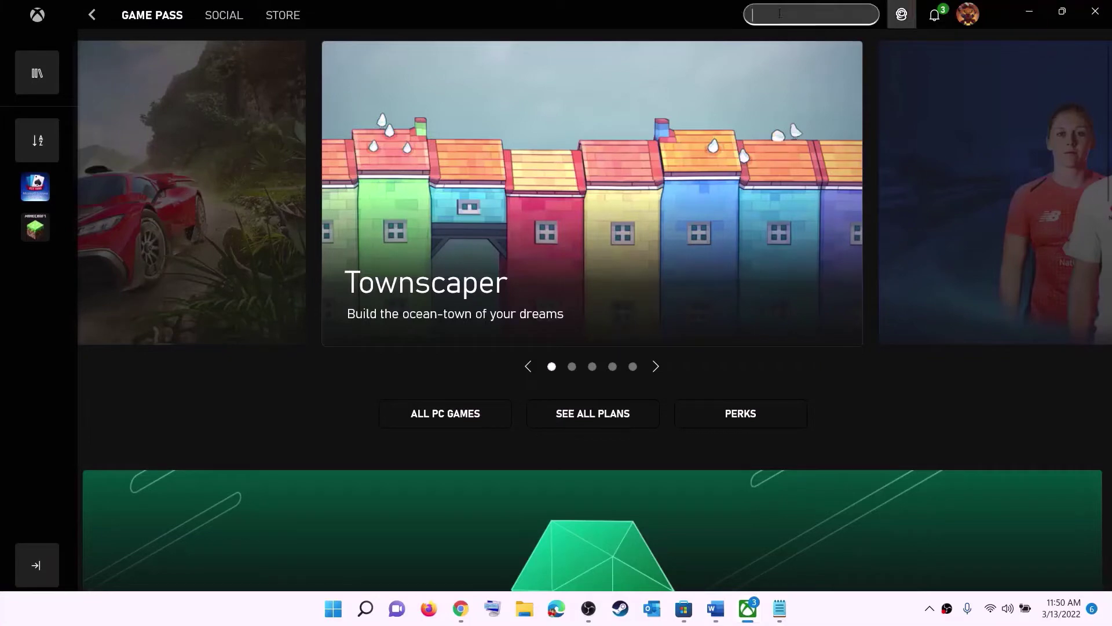
- Scroll the notes to Step 3 and copy the Get-AppxPackage re-registration PowerShell command
left_click(1029, 11)
left_click(583, 267)
scroll(342, 301, "down", 4)
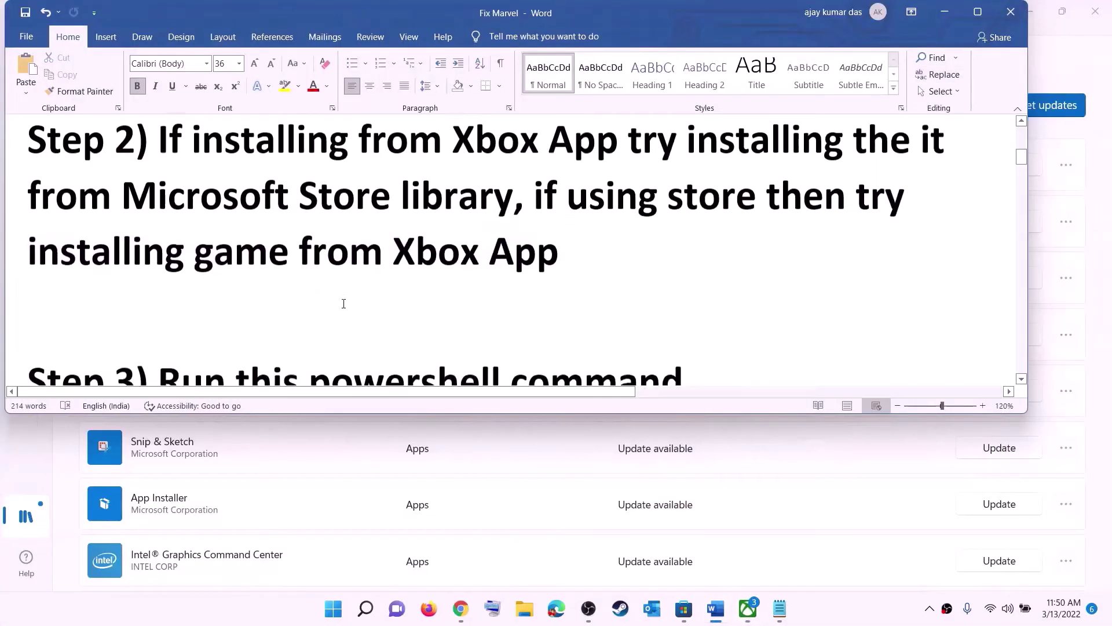
scroll(343, 303, "down", 3)
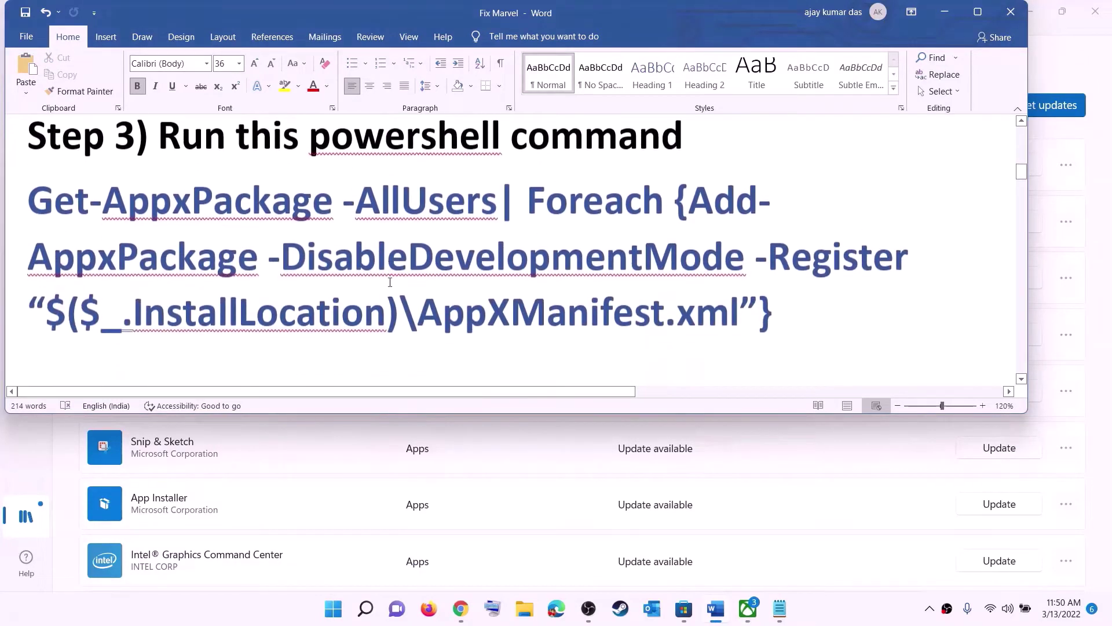
left_click_drag(776, 310, 28, 194)
right_click(154, 227)
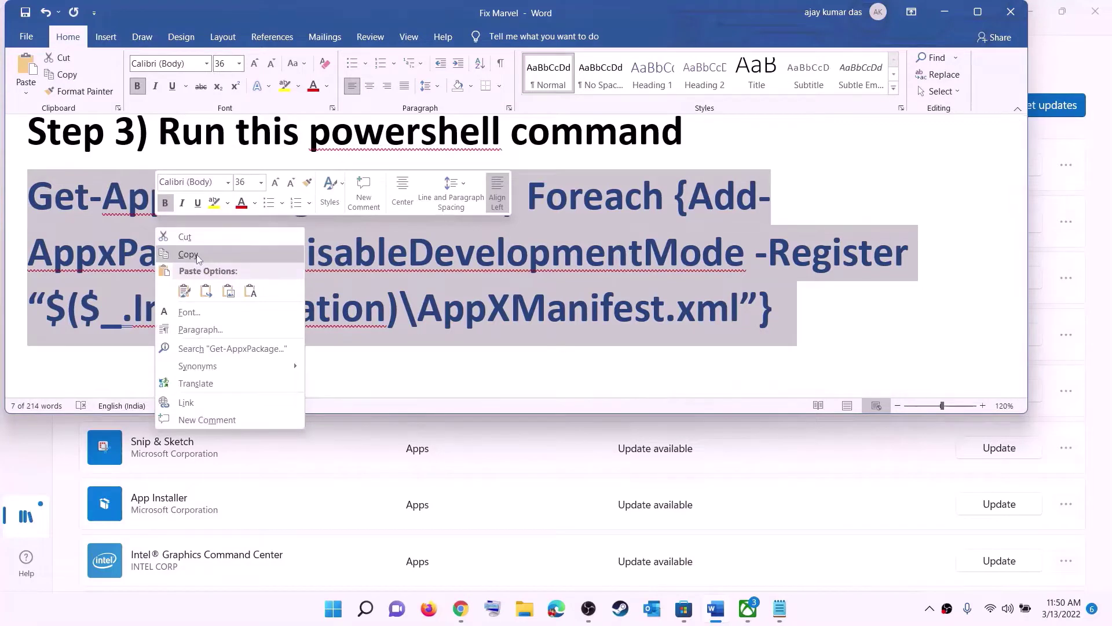
left_click(184, 254)
left_click(333, 608)
- Run the copied Get-AppxPackage command in an administrator Windows PowerShell, then close it
type("powers")
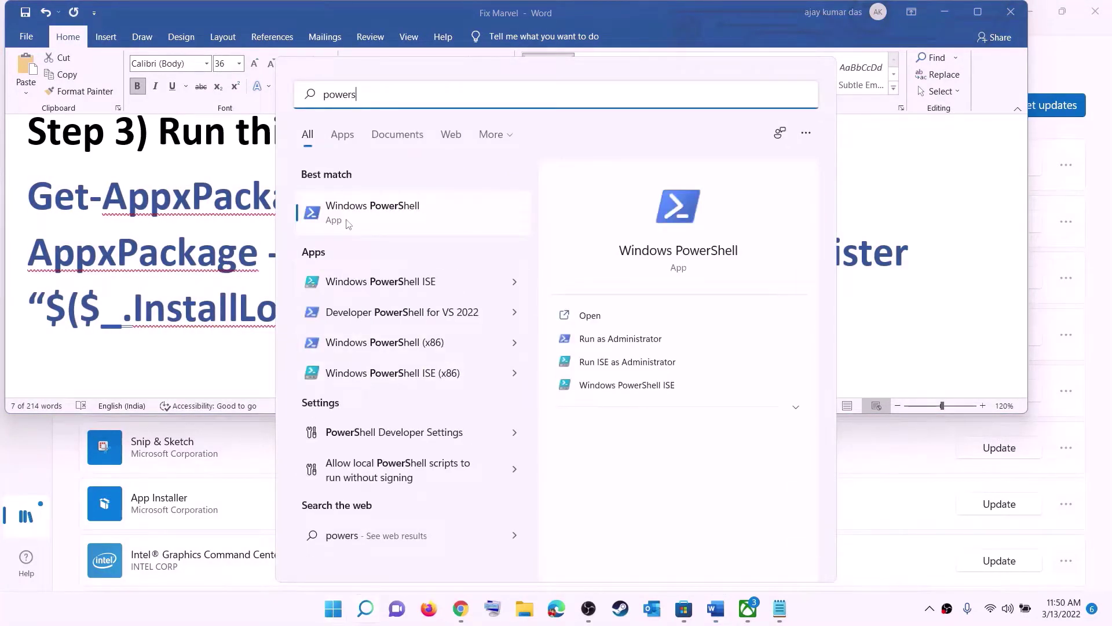
right_click(384, 217)
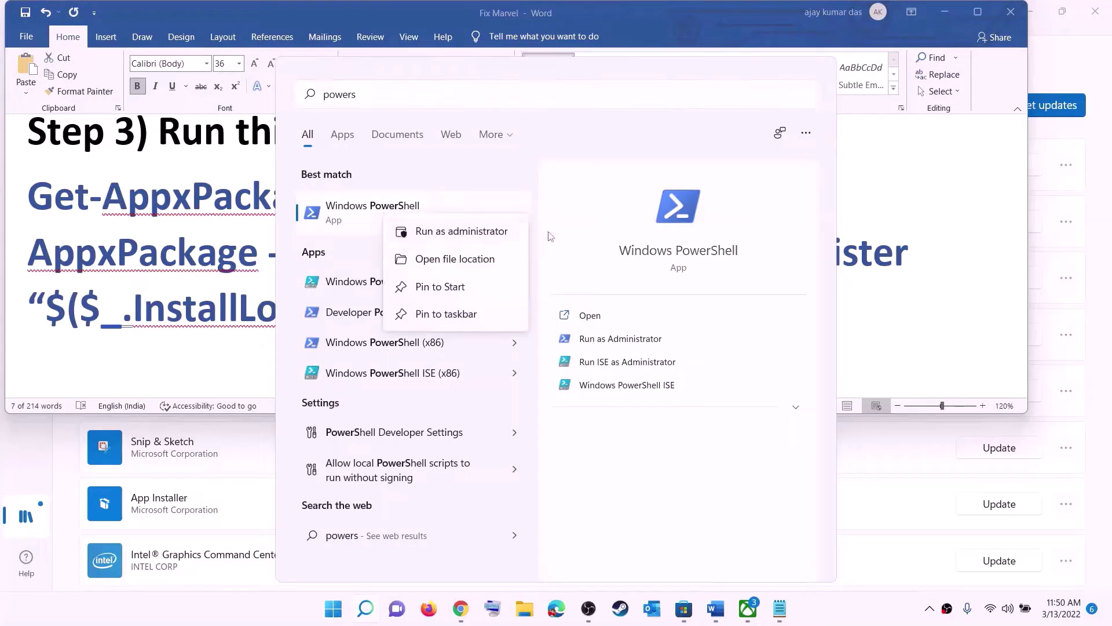
key("Escape")
key("ctrl+shift+Return")
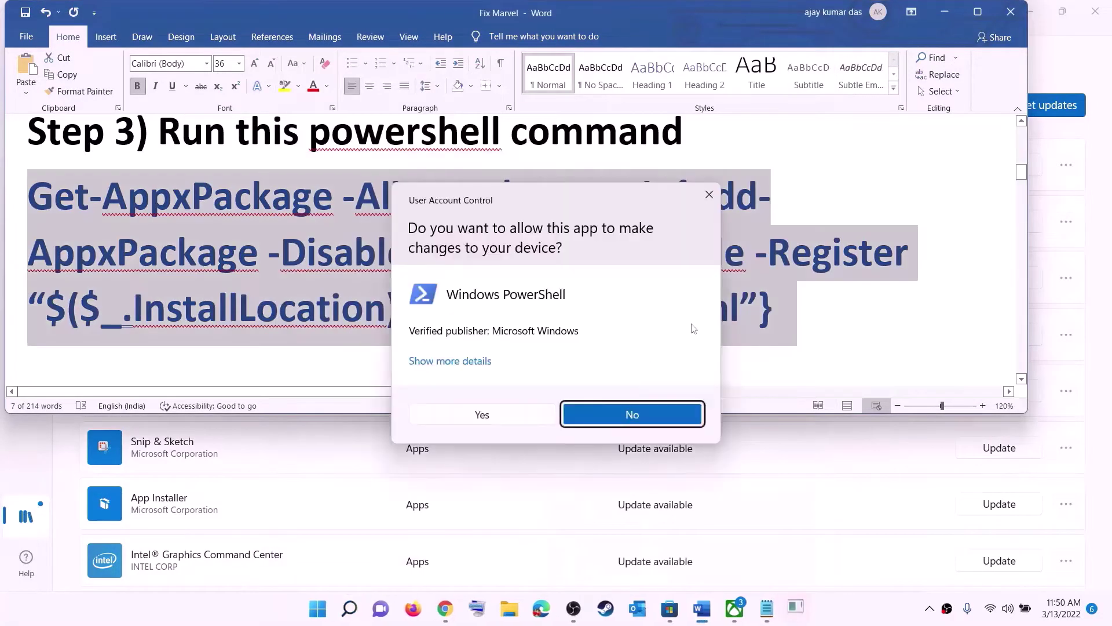
left_click(504, 415)
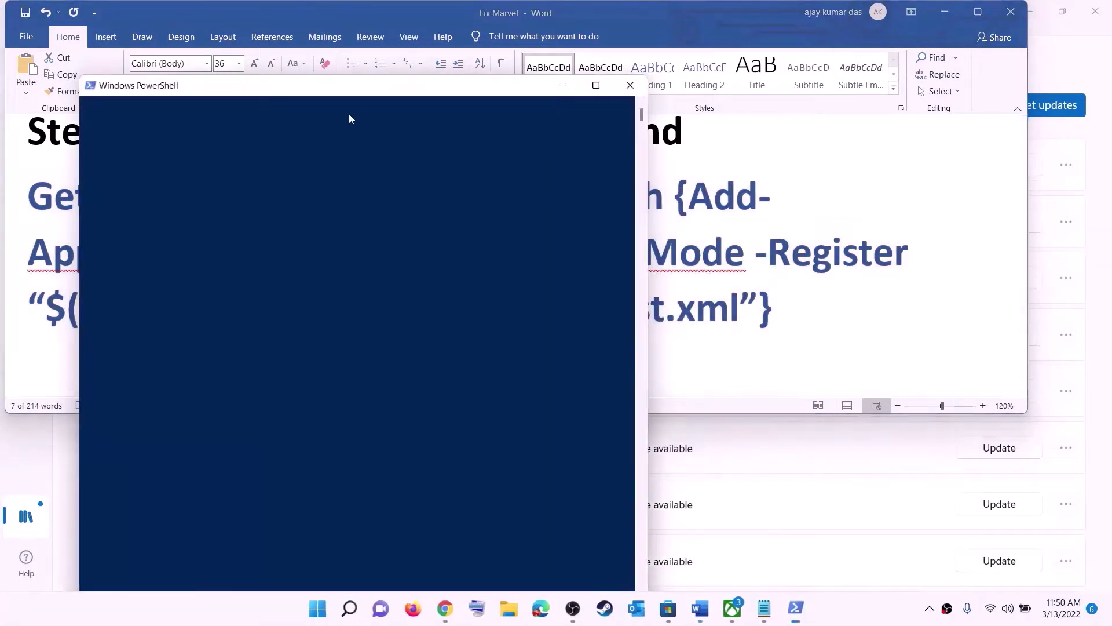
right_click(463, 230)
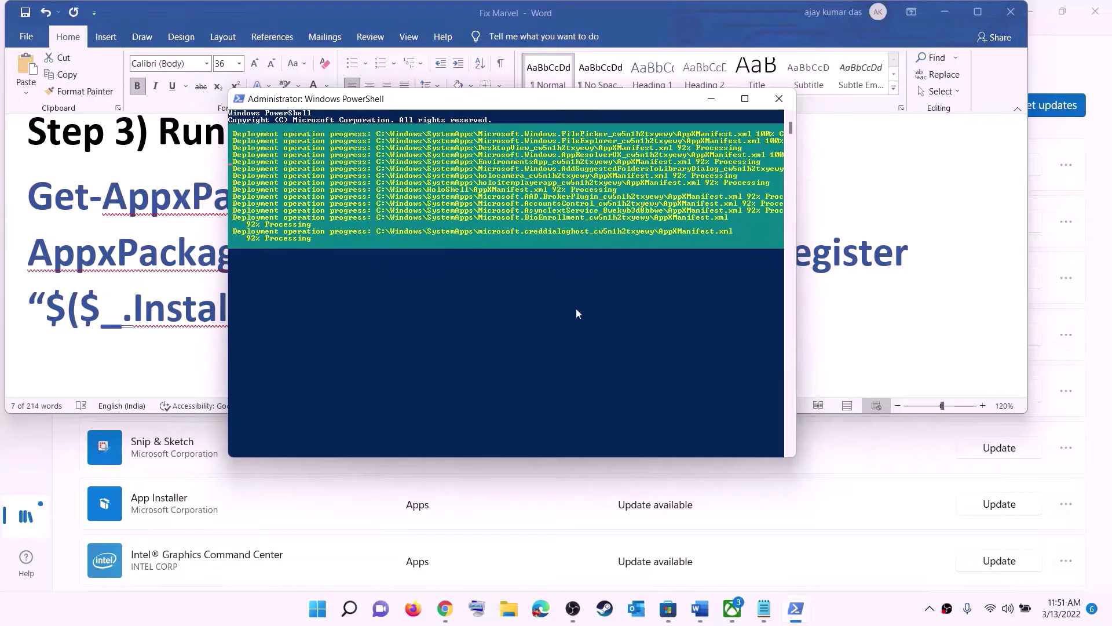
left_click(837, 610)
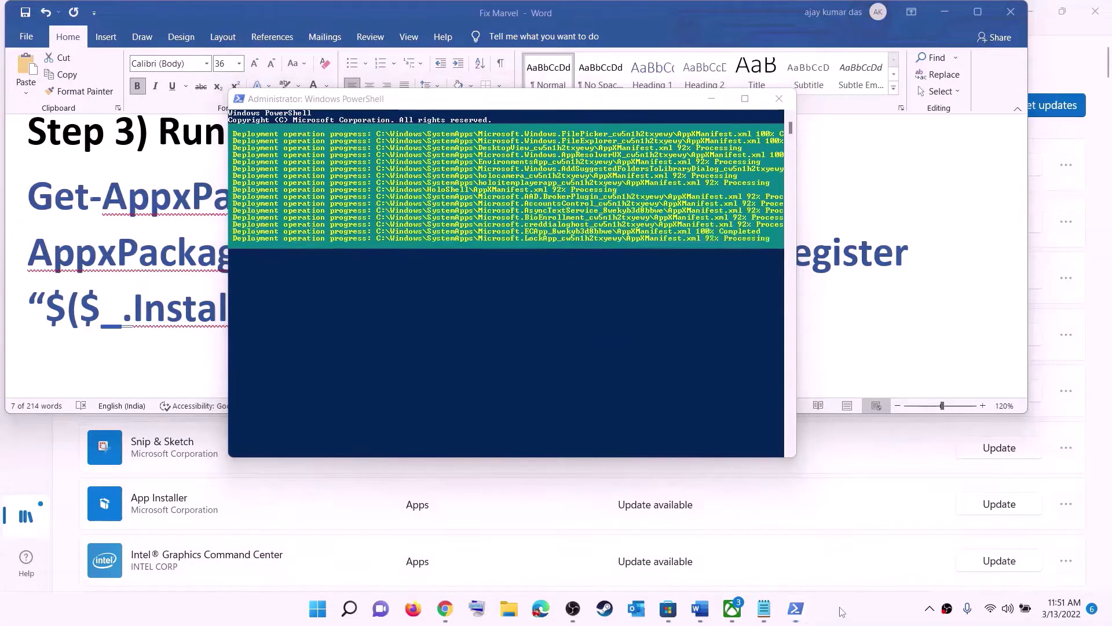
left_click(780, 101)
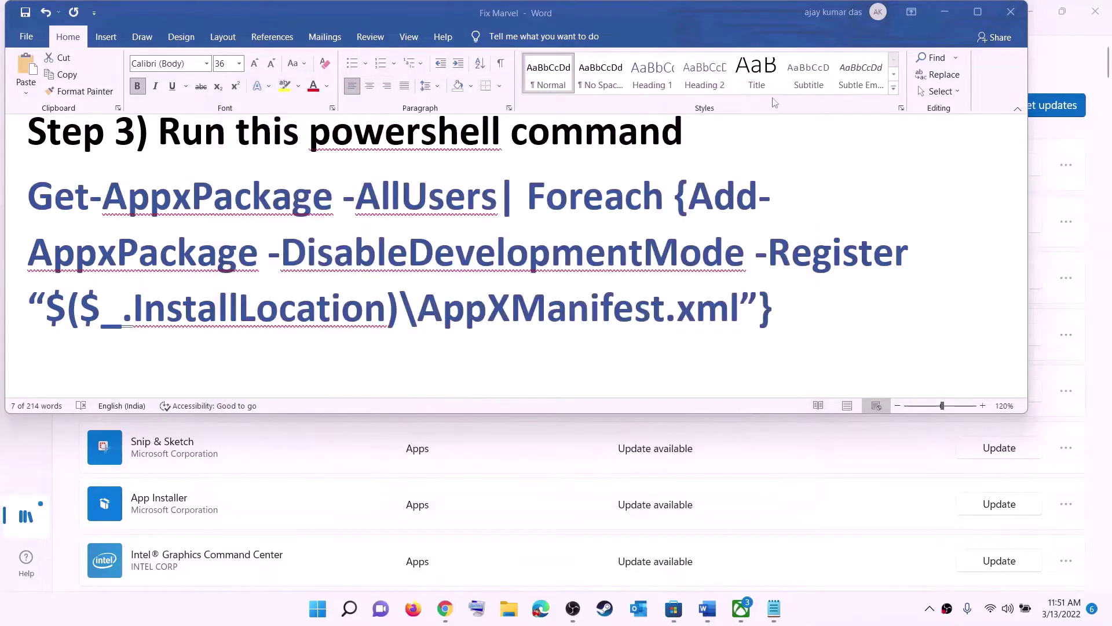
- Set the Step 4 cache path line in the Word notes to 14 pt
triple_click(459, 284)
scroll(451, 272, "down", 5)
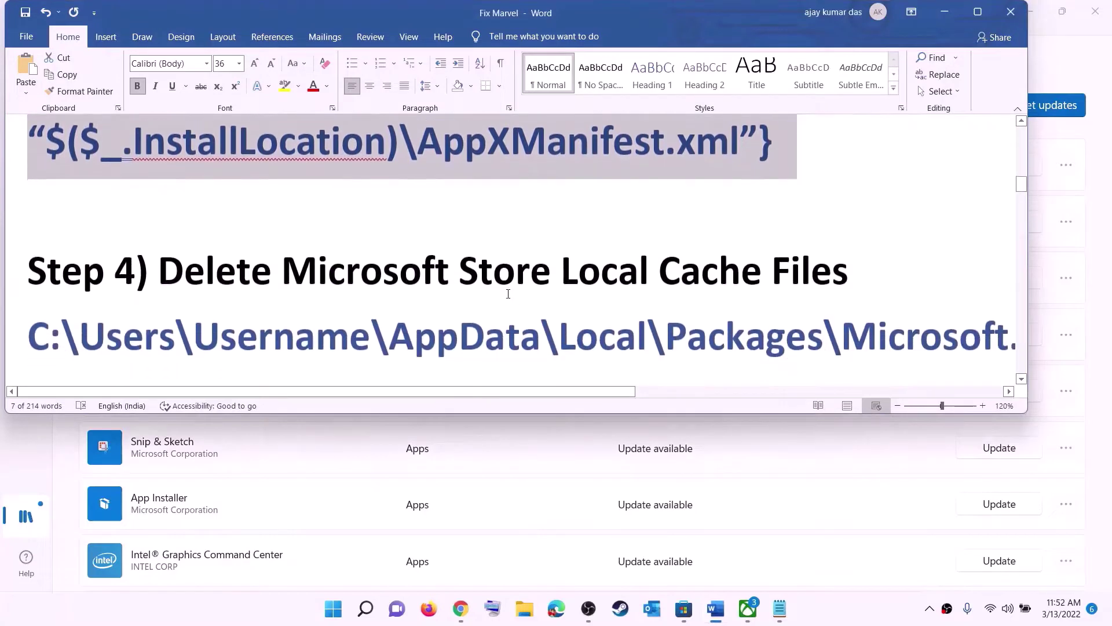
scroll(475, 244, "up", 1)
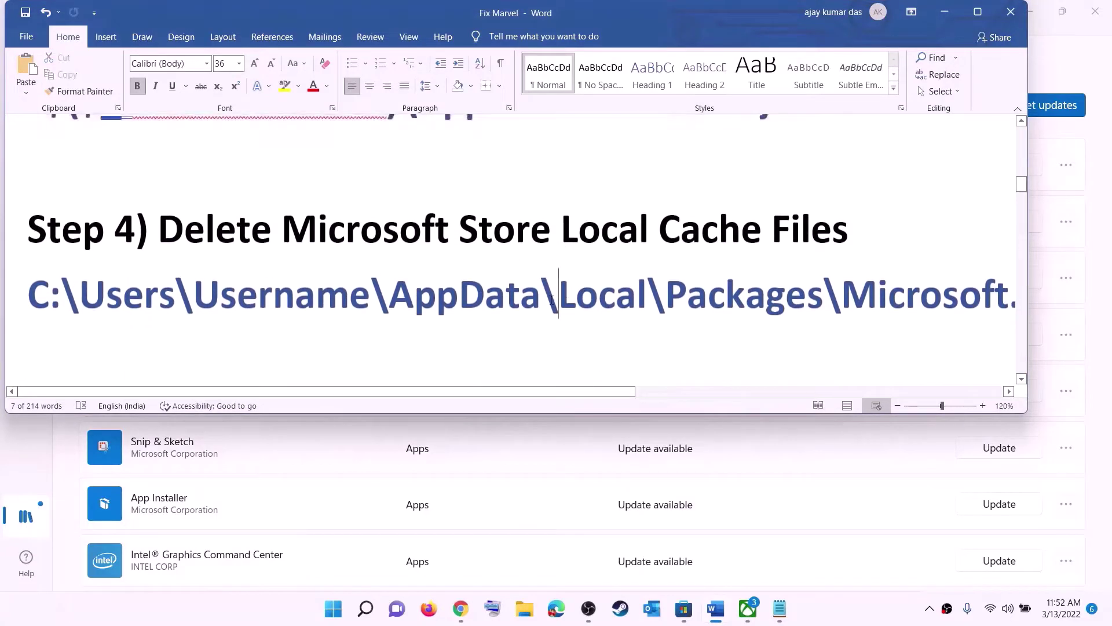
triple_click(550, 304)
left_click(238, 63)
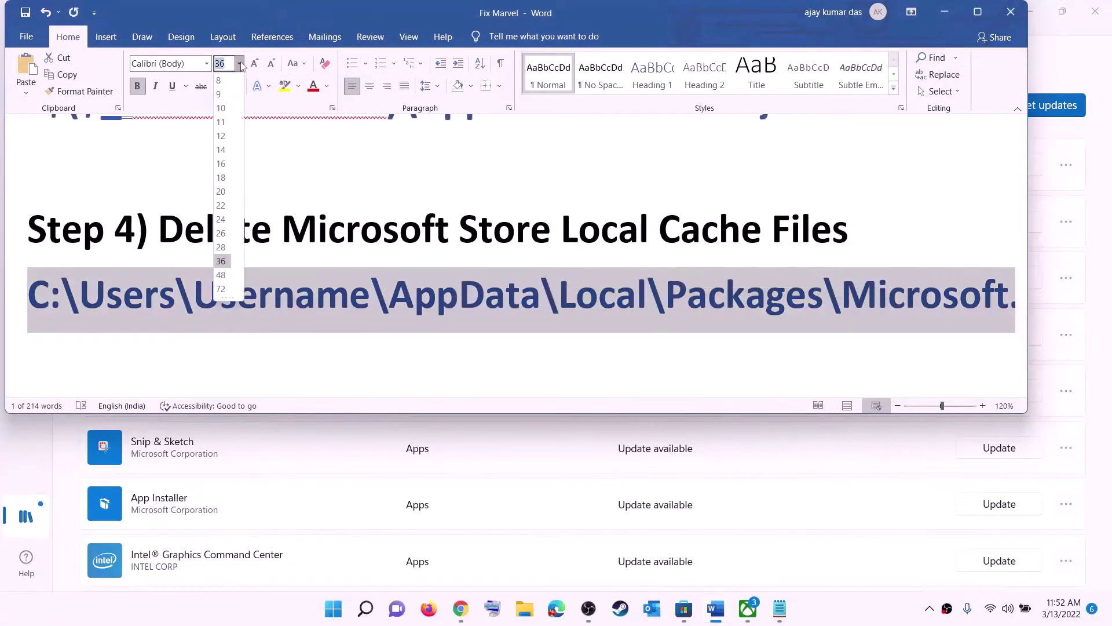
left_click(223, 153)
left_click(550, 281)
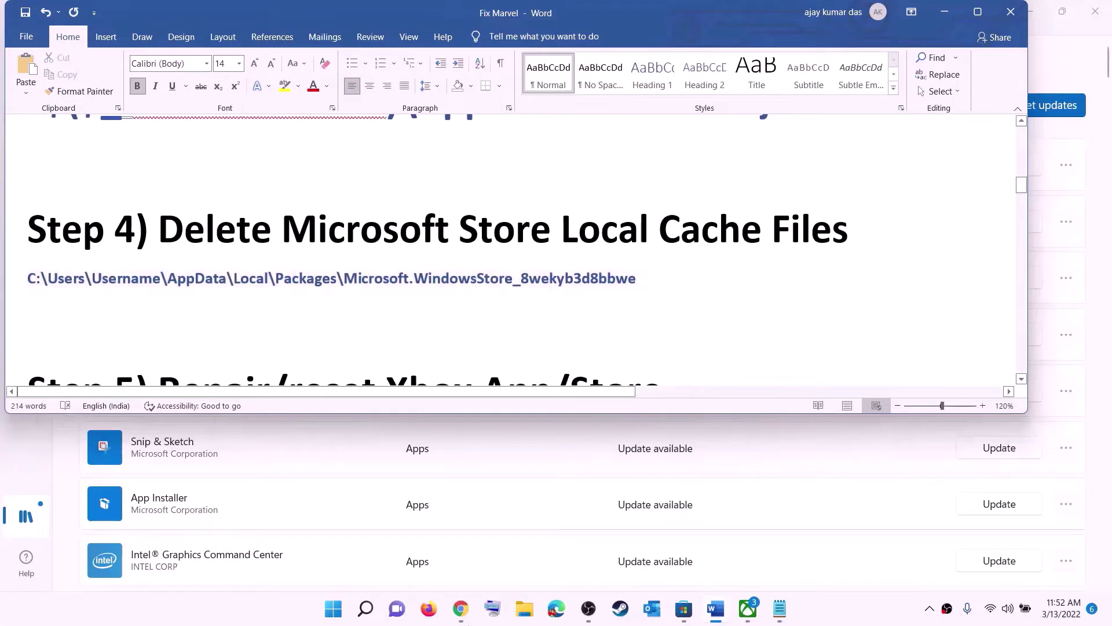
key("super+e")
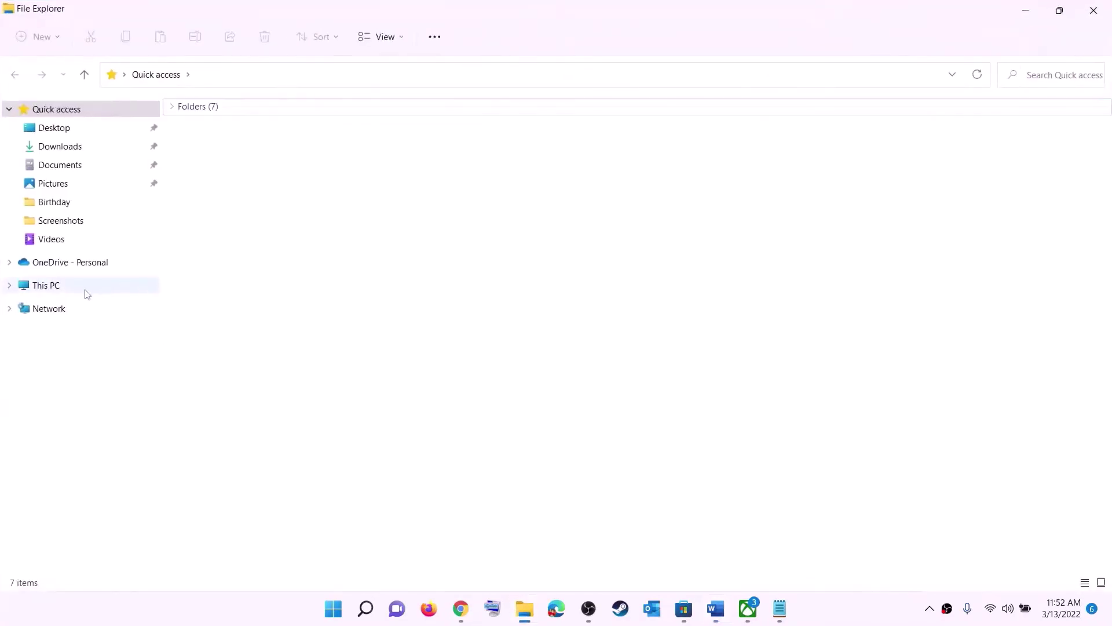
- Browse from This PC to Windows (C:) > Users > the user's profile folder
left_click(56, 288)
double_click(252, 241)
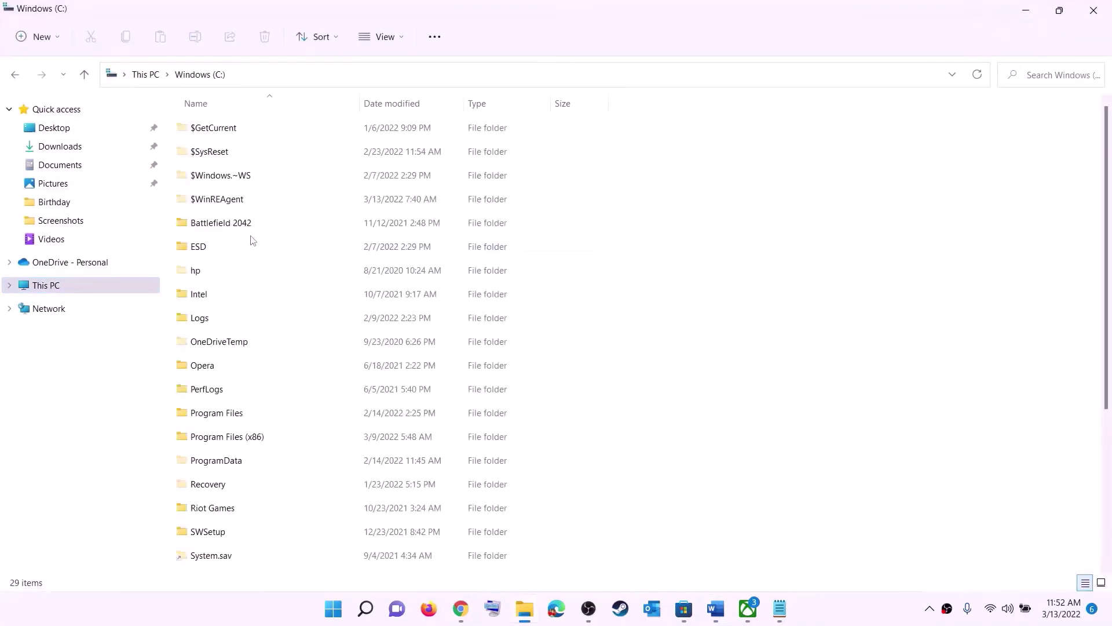
scroll(289, 353, "down", 3)
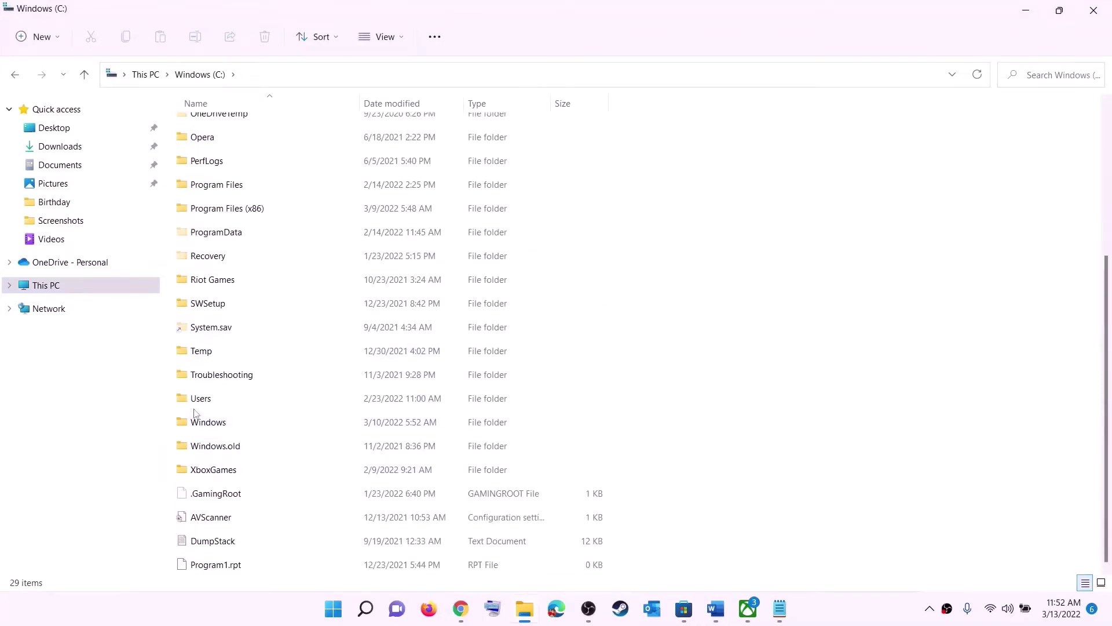
left_click(267, 405)
double_click(239, 399)
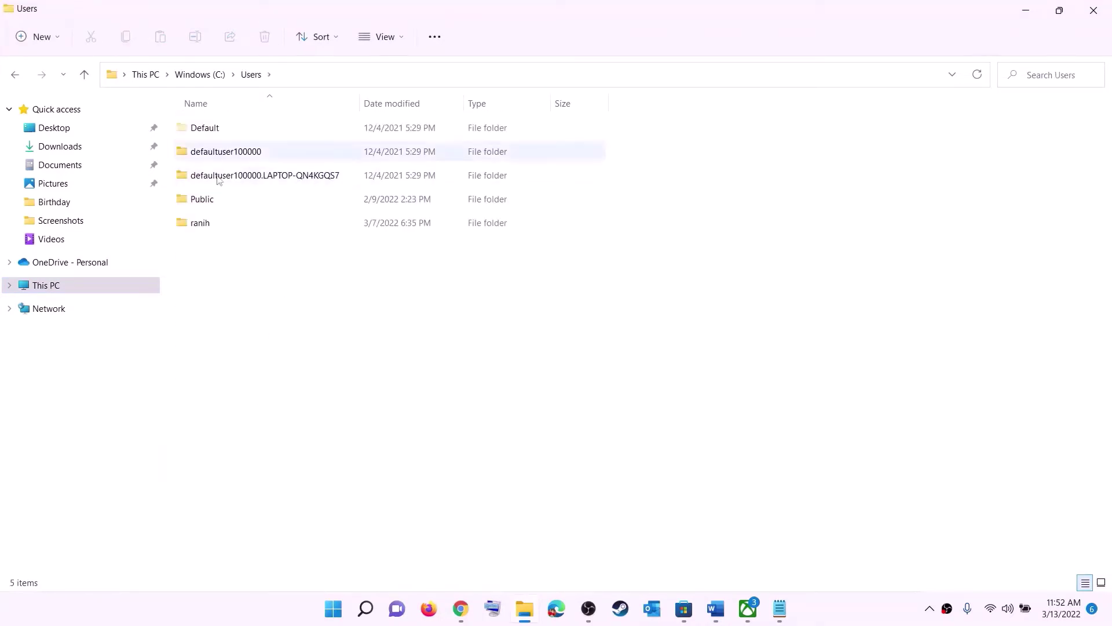
double_click(211, 231)
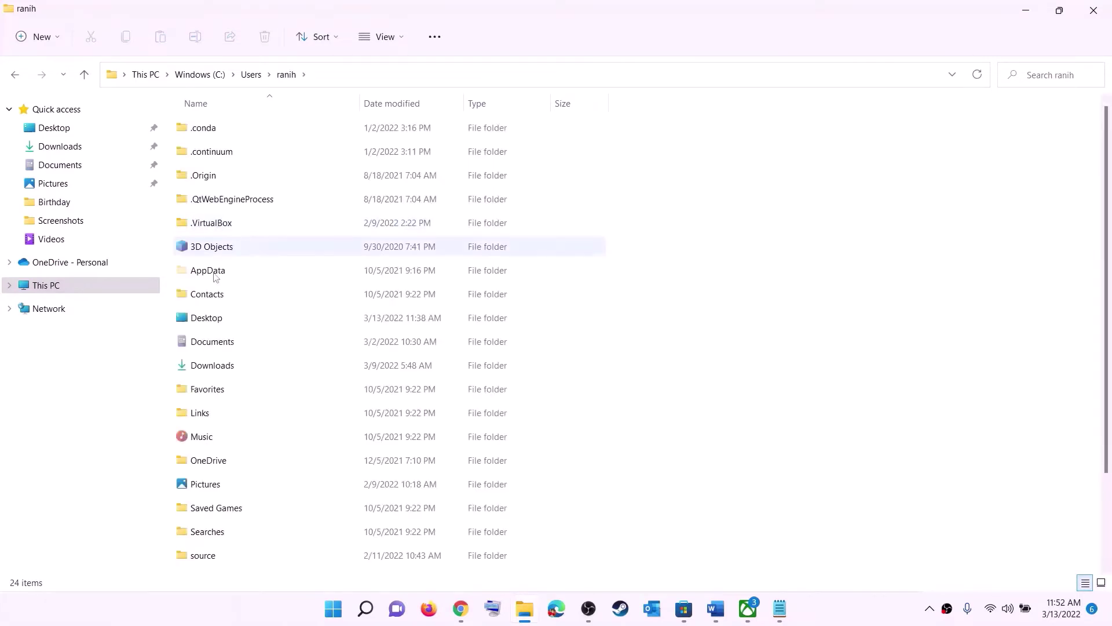
left_click(193, 270)
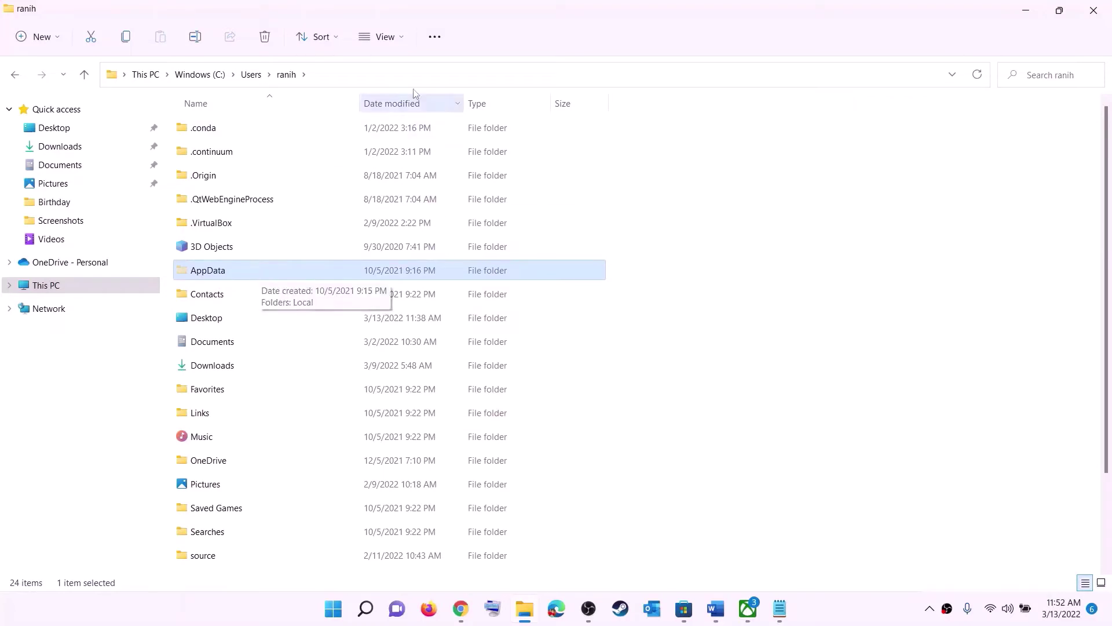
- Show hidden items and open the AppData folder
left_click(403, 38)
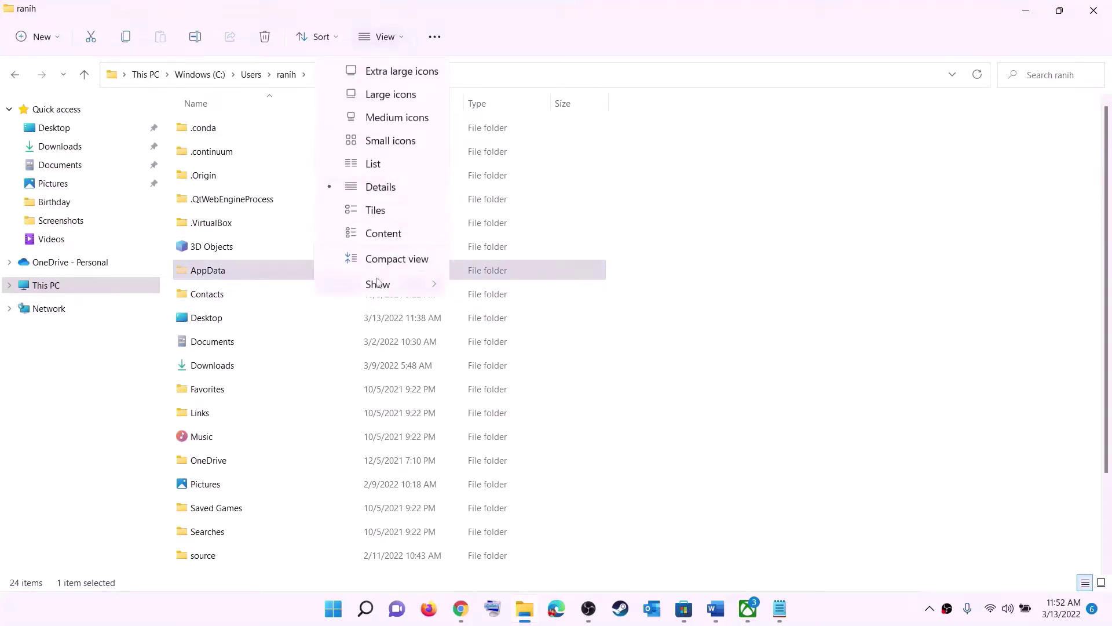
mouse_move(396, 284)
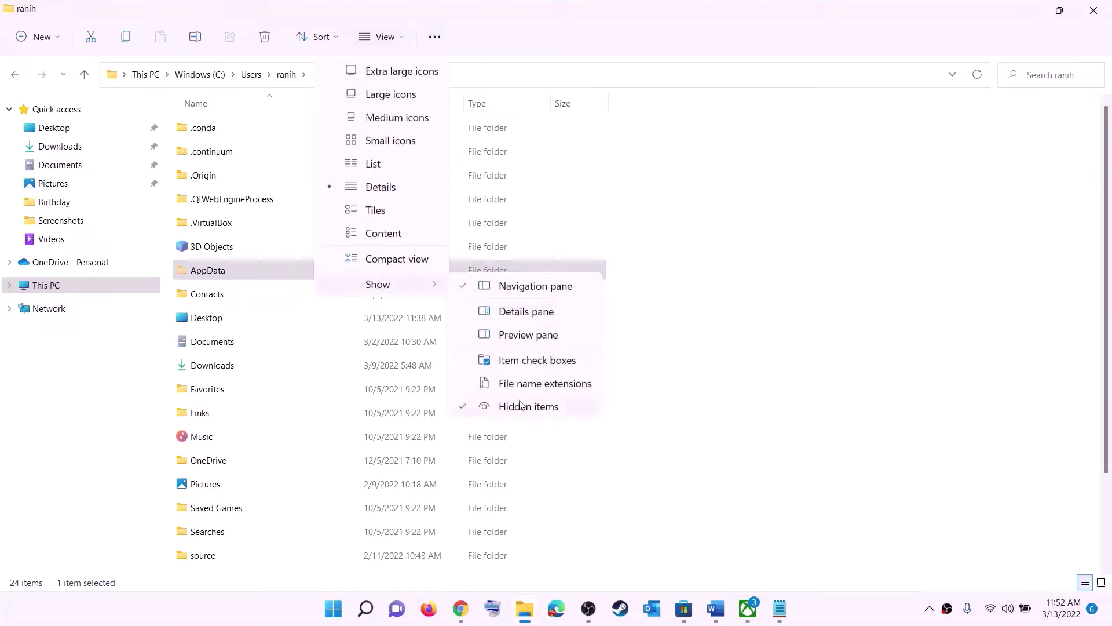
left_click(225, 273)
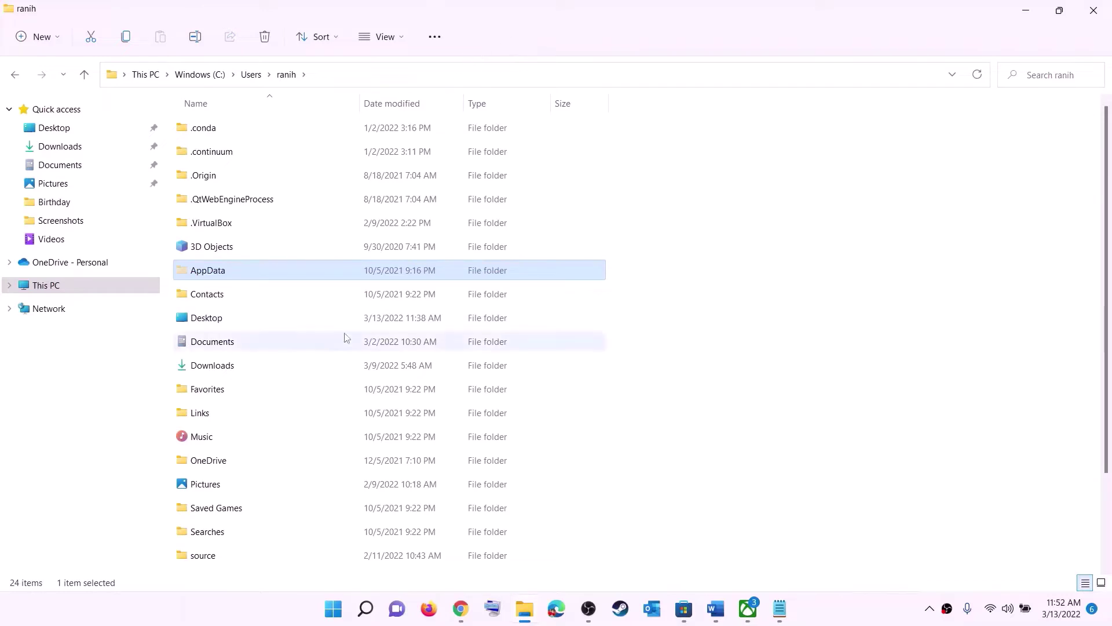
left_click(255, 274)
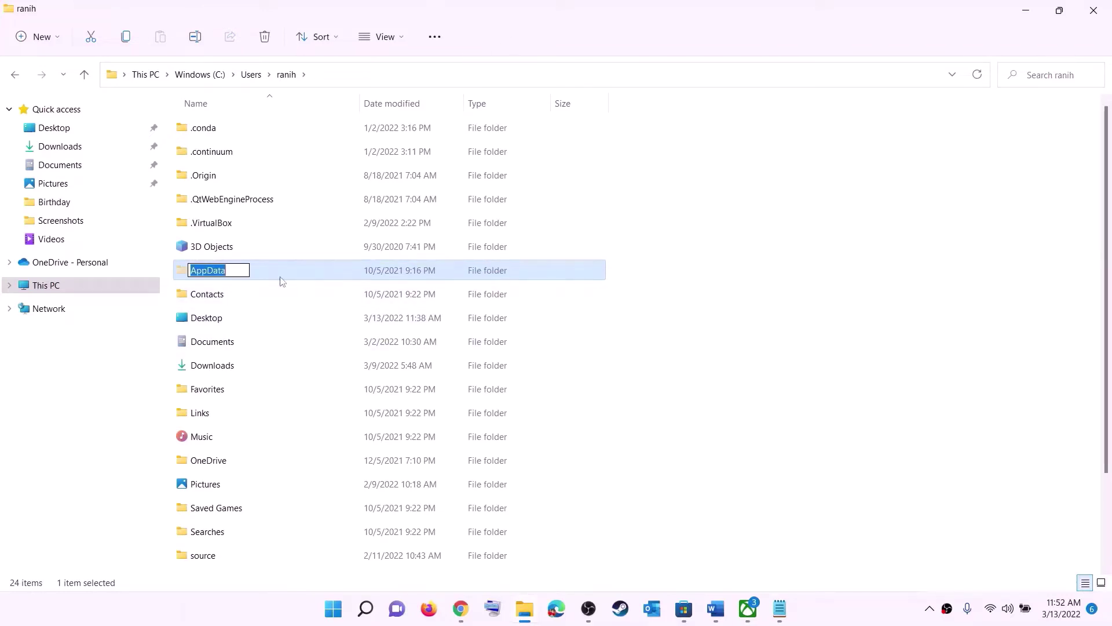
double_click(255, 274)
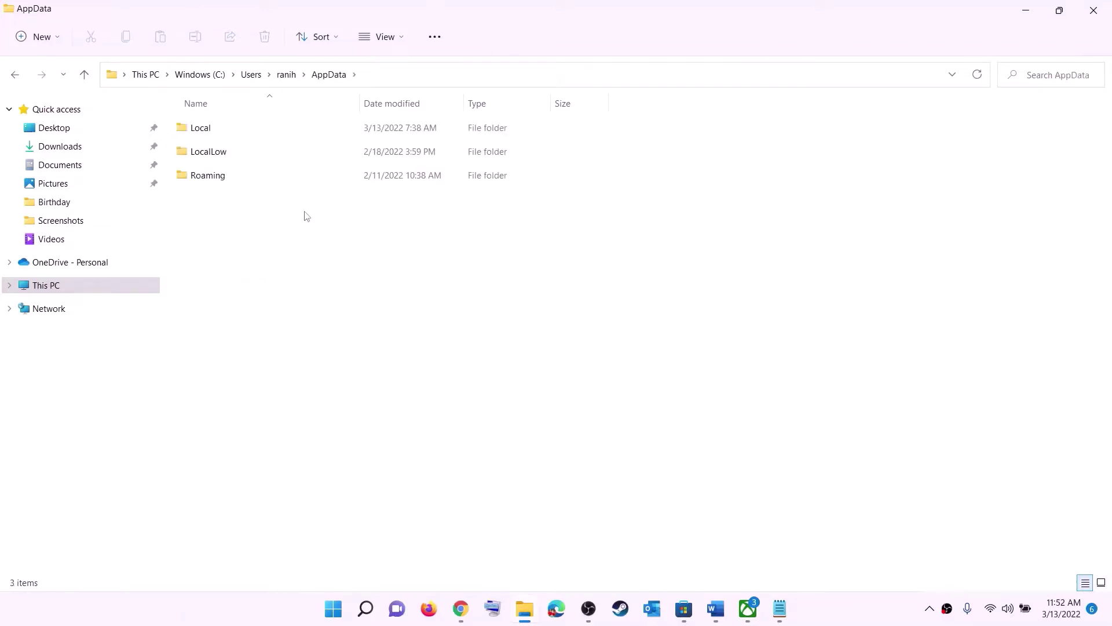
- Open AppData's Local folder and then its Packages folder
left_click(216, 125)
double_click(226, 129)
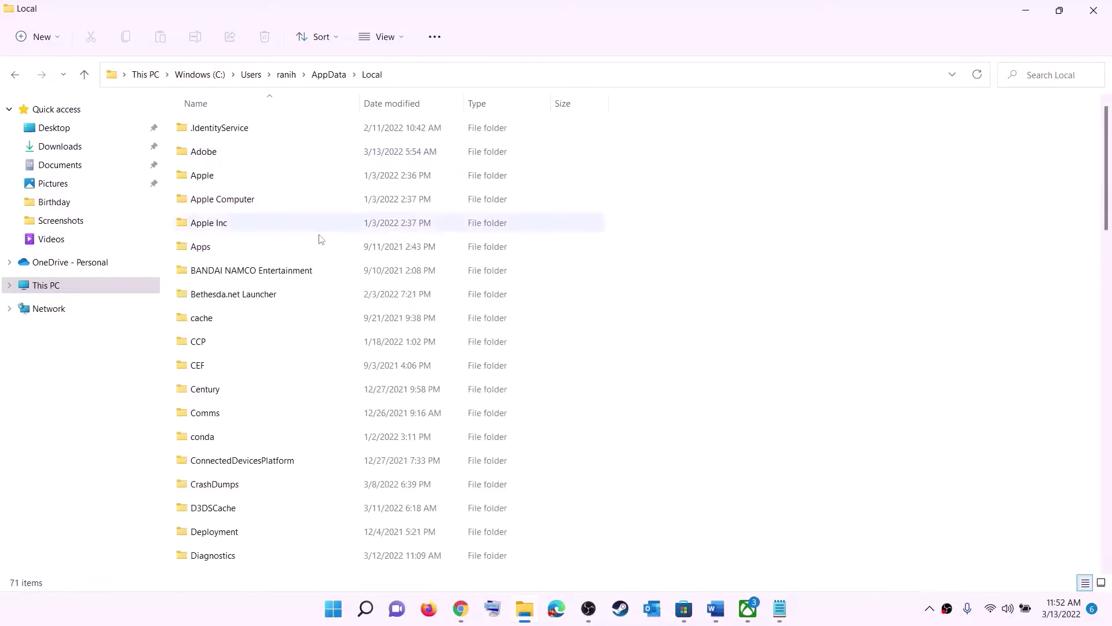
key("p")
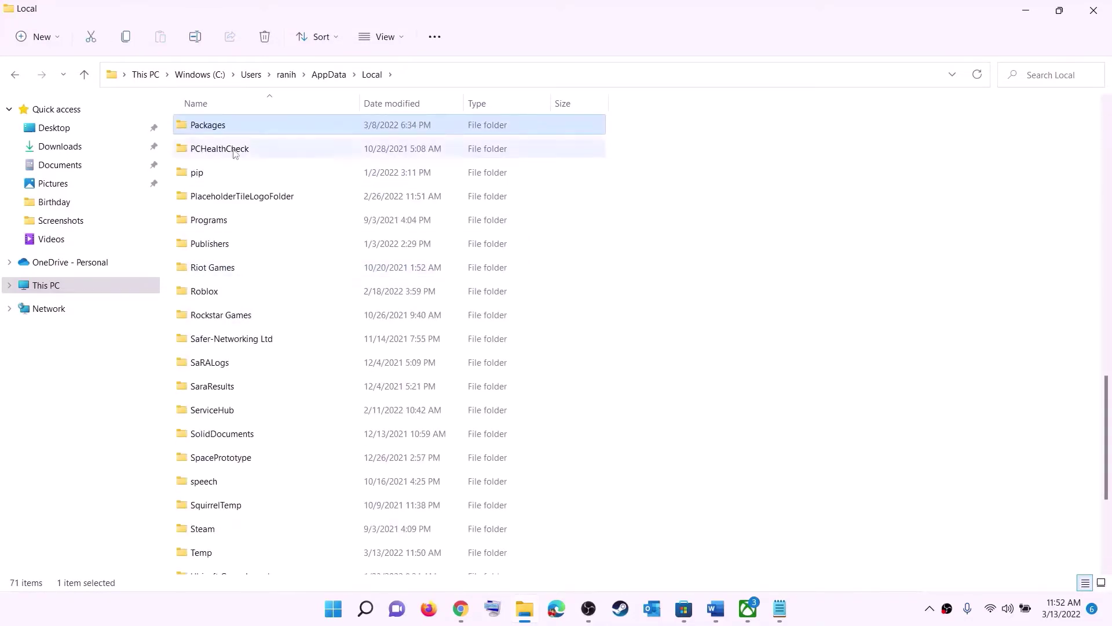
left_click(236, 128)
left_click(258, 124)
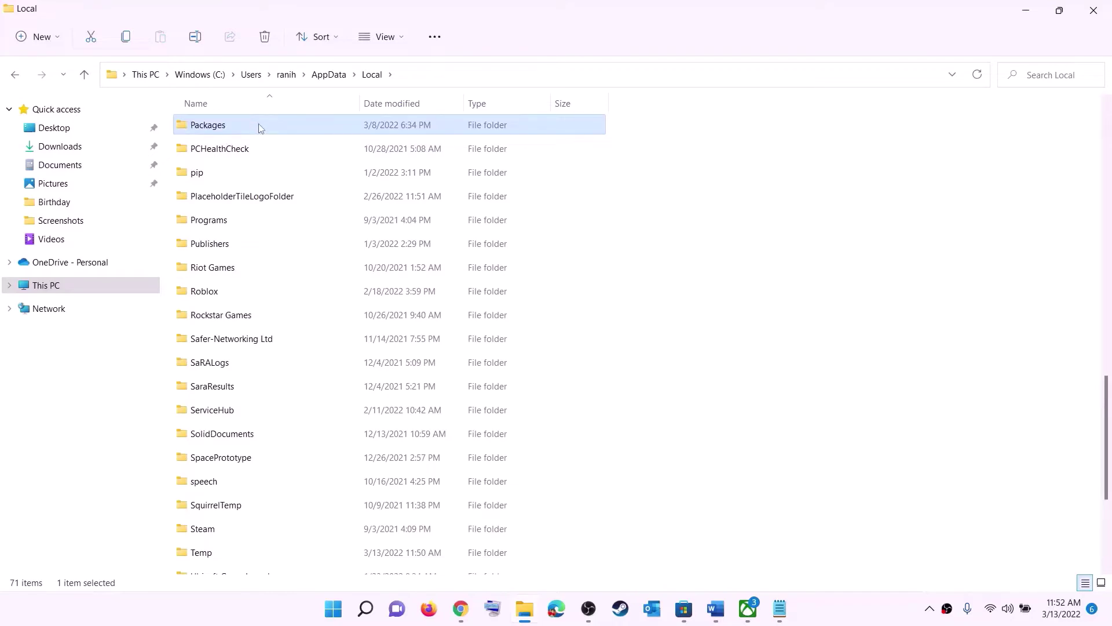
double_click(258, 125)
- Scroll down and open the Microsoft.WindowsStore_8wekyb3d8bbwe package folder
scroll(329, 377, "down", 15)
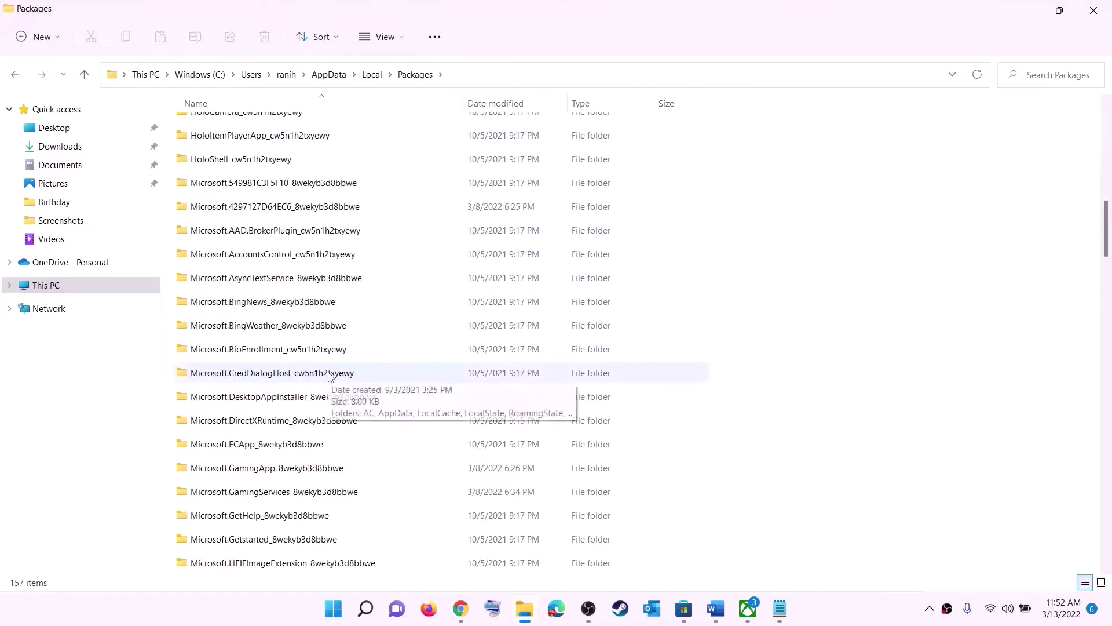
scroll(329, 377, "down", 12)
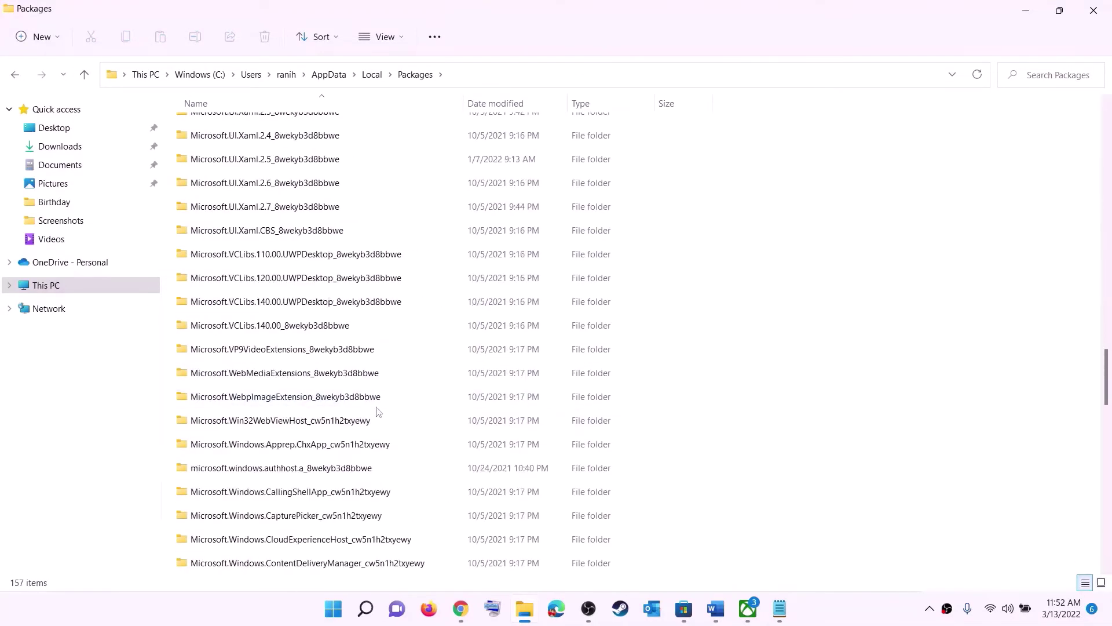
scroll(384, 409, "down", 6)
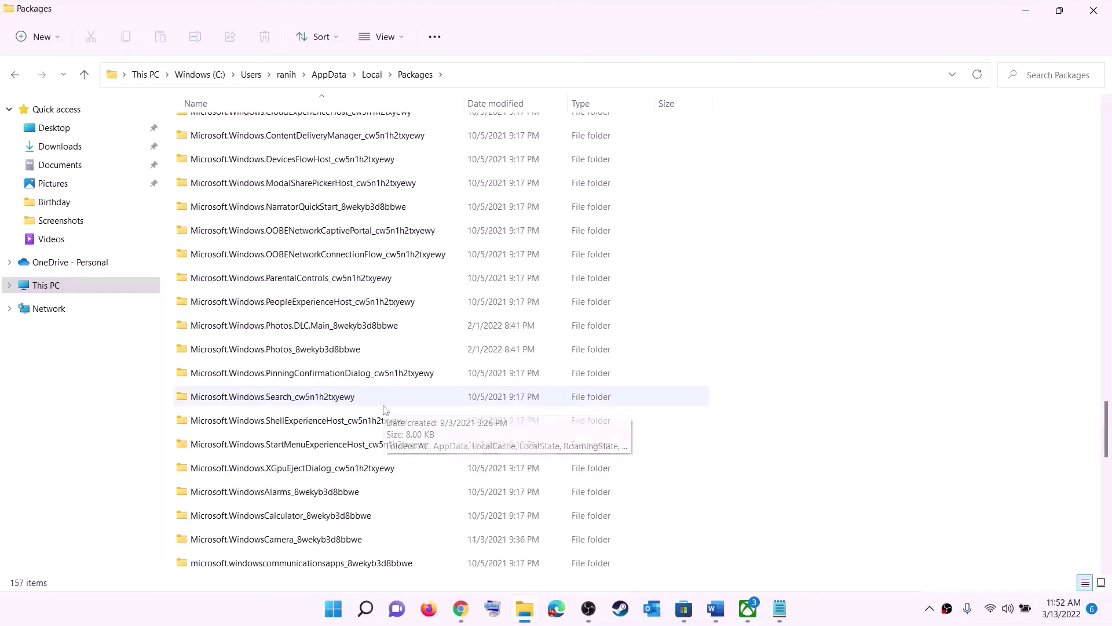
left_click(240, 472)
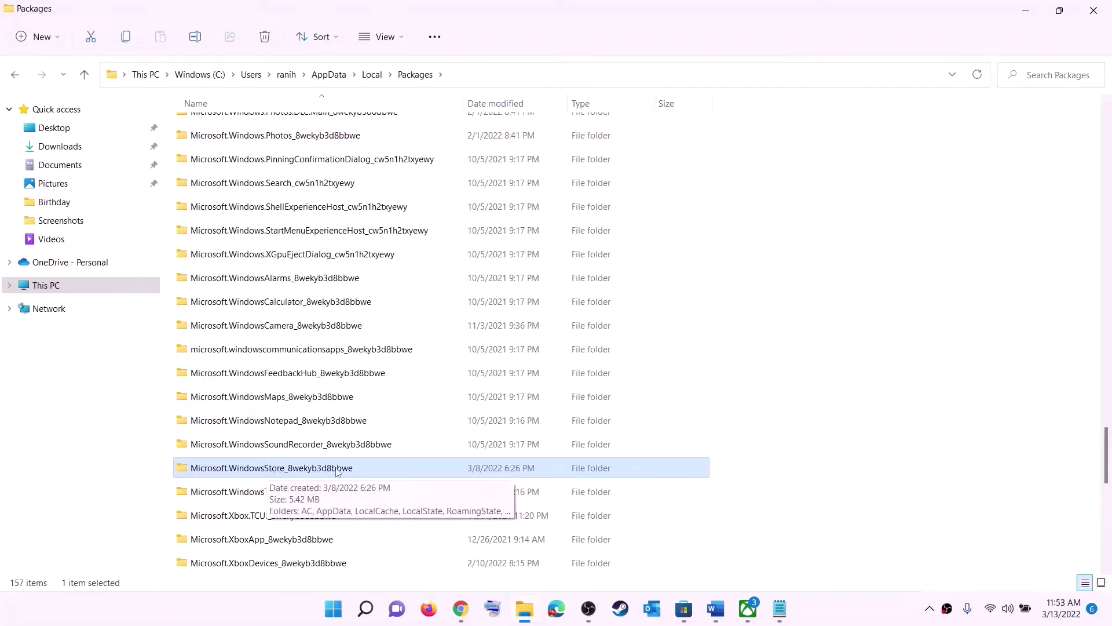
left_click(281, 473)
left_click(409, 473)
left_click(313, 466)
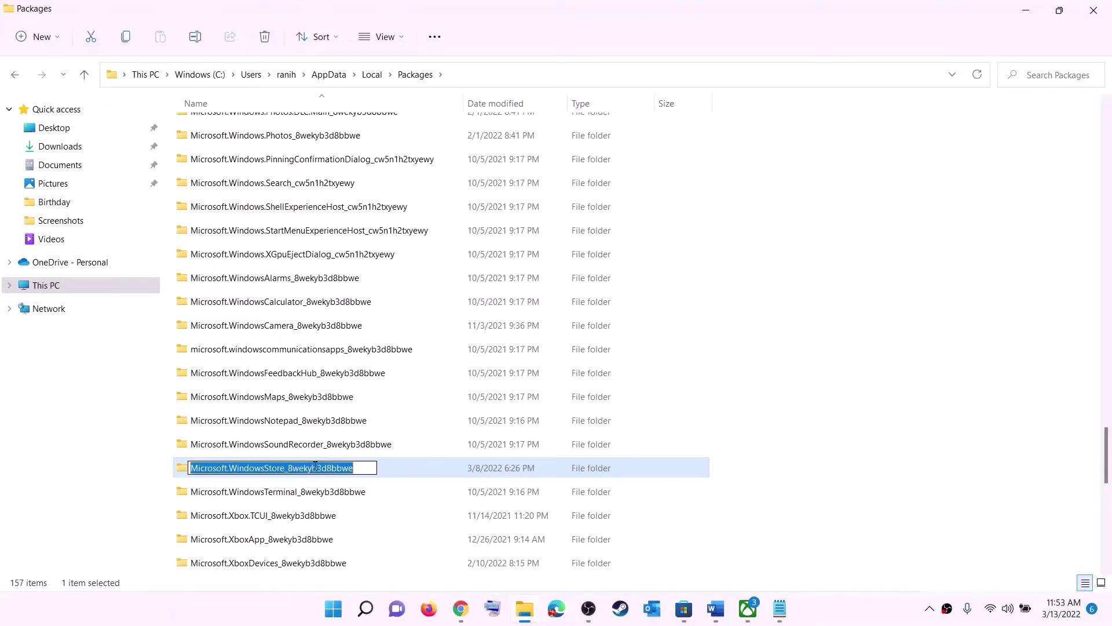
left_click(392, 471)
double_click(395, 466)
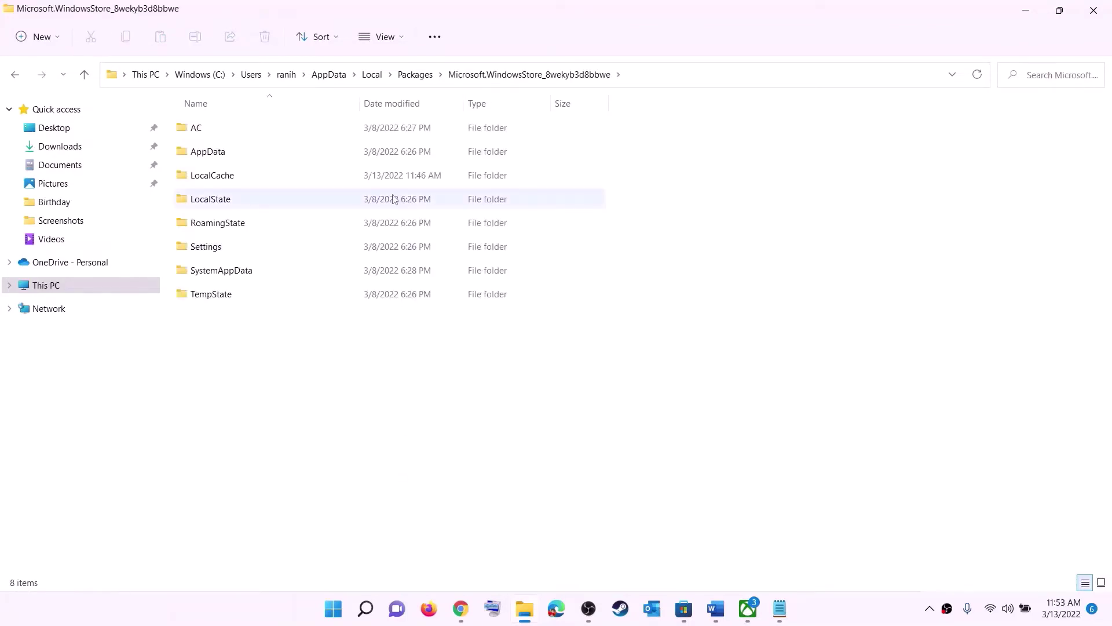
- Delete the LocalCache folder, leaving seven package subfolders, and close the Explorer window
left_click(212, 179)
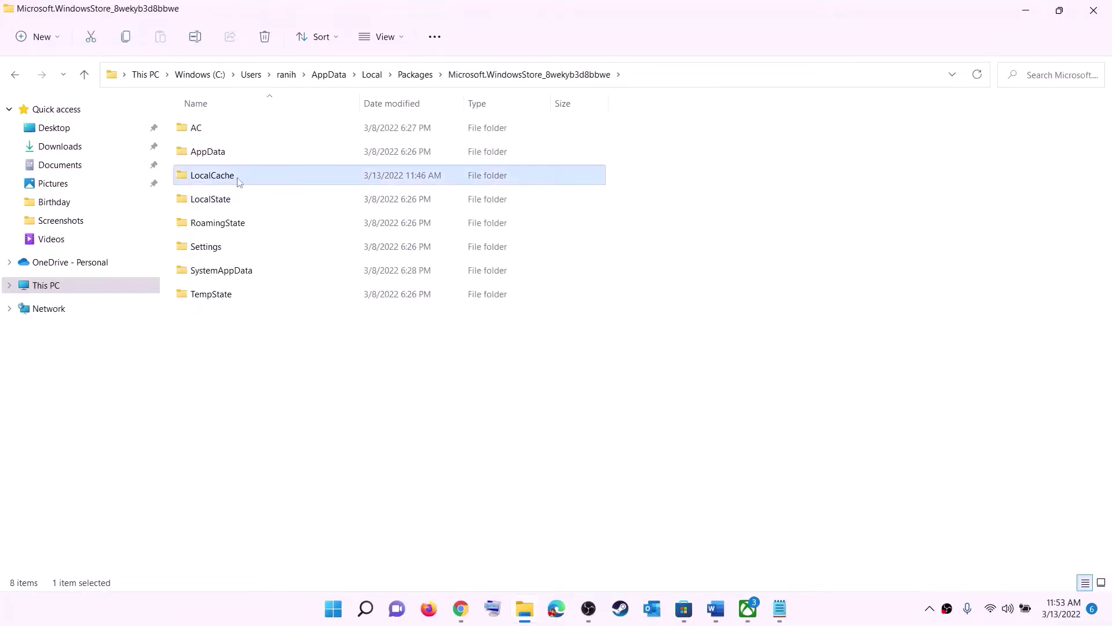
right_click(223, 181)
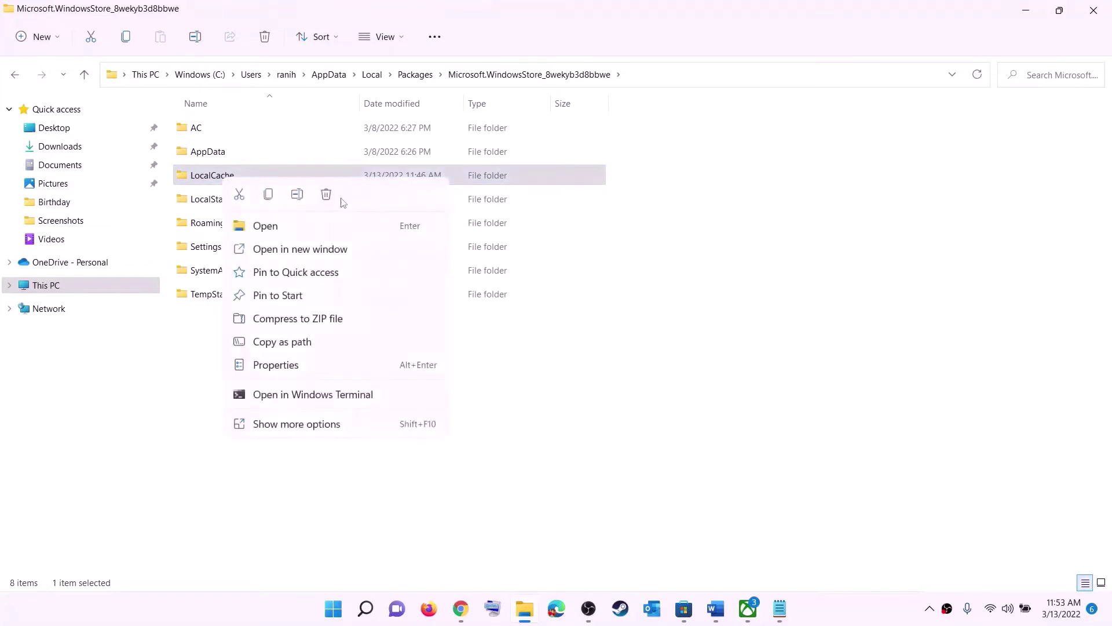
left_click(327, 195)
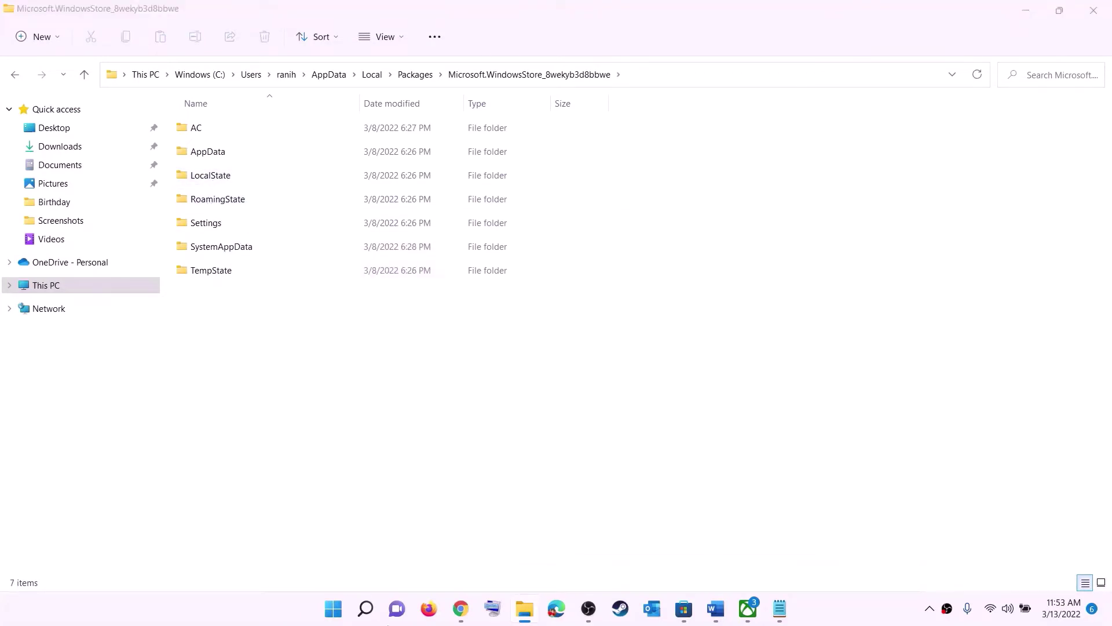
left_click(344, 610)
left_click(734, 557)
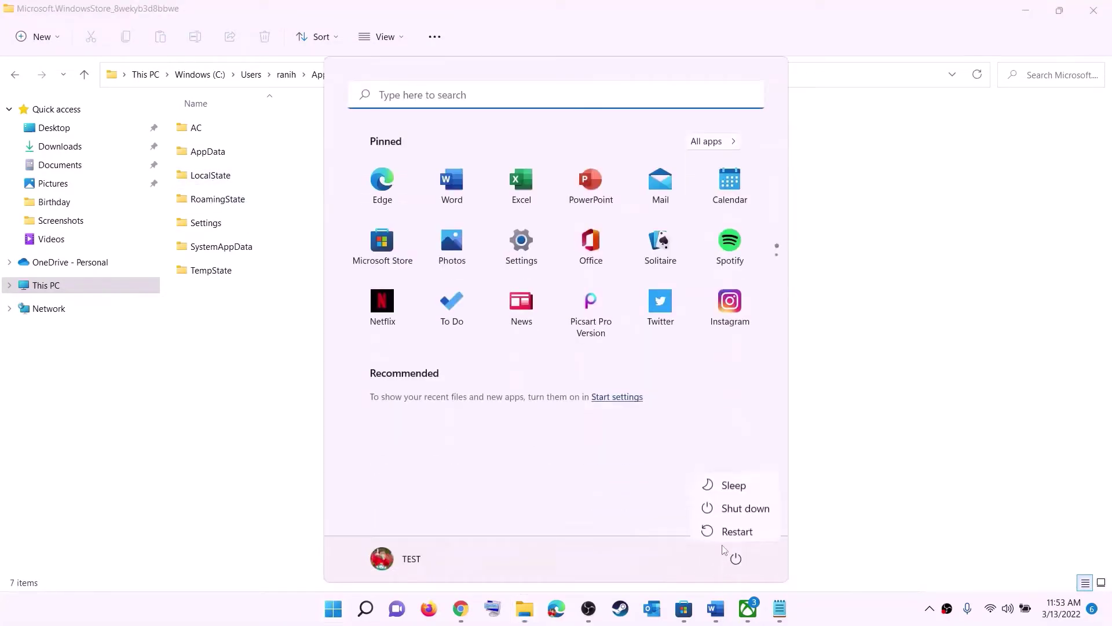
left_click(1105, 15)
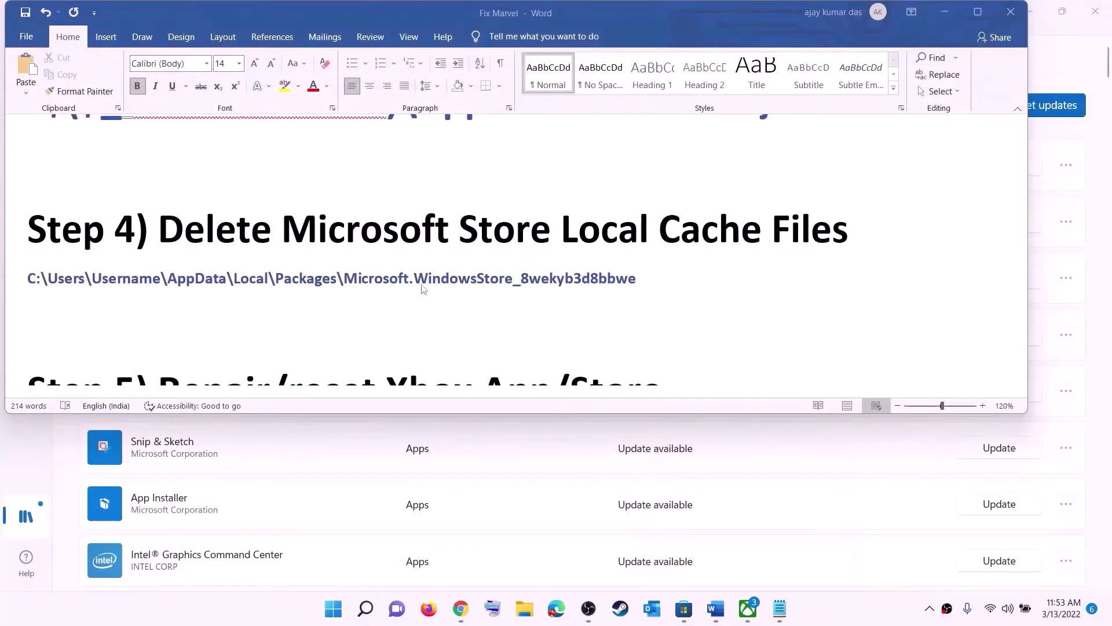
- Highlight '/reset Xbox App/Store' in the Word guide's Step 5 heading
scroll(423, 289, "down", 4)
scroll(348, 313, "up", 2)
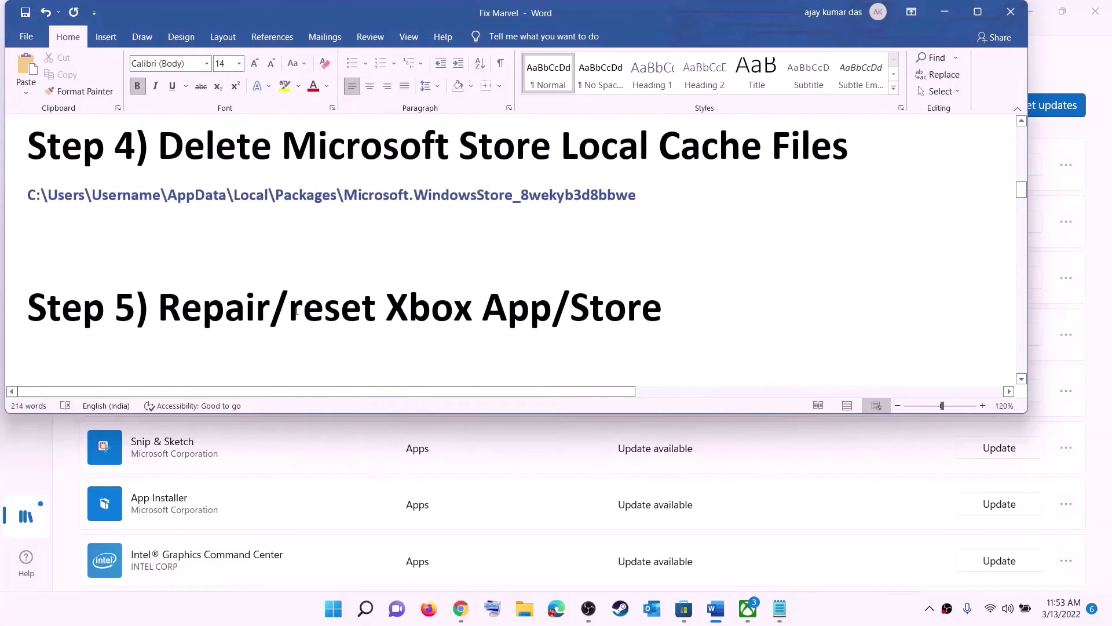
left_click_drag(271, 311, 684, 313)
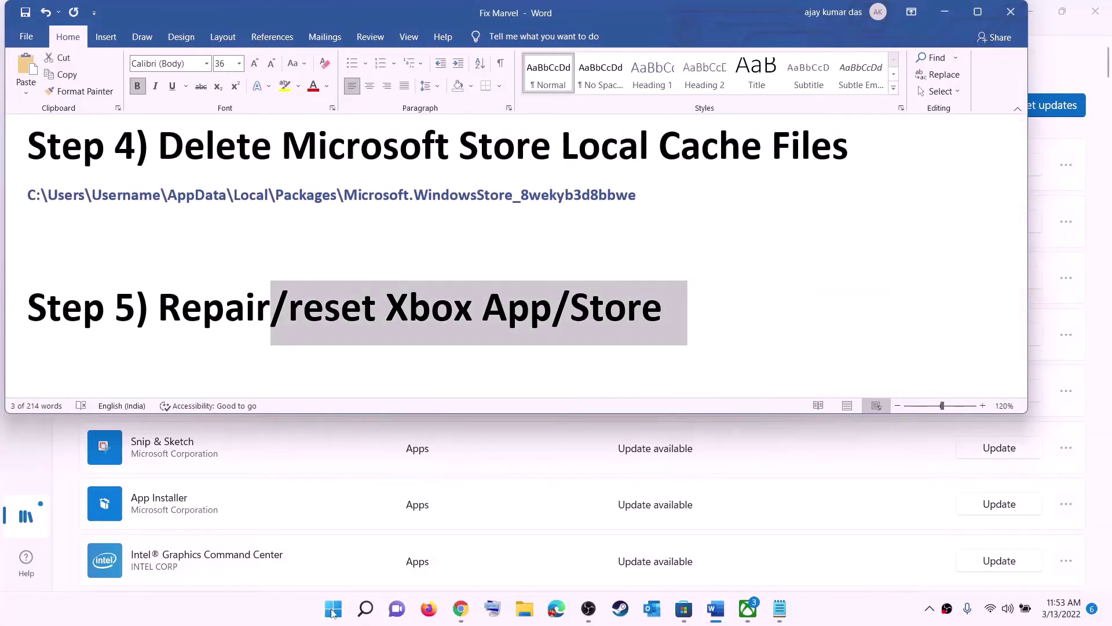
- Open the Xbox app's App settings page from a Start search for xbox
left_click(332, 608)
type("xbox")
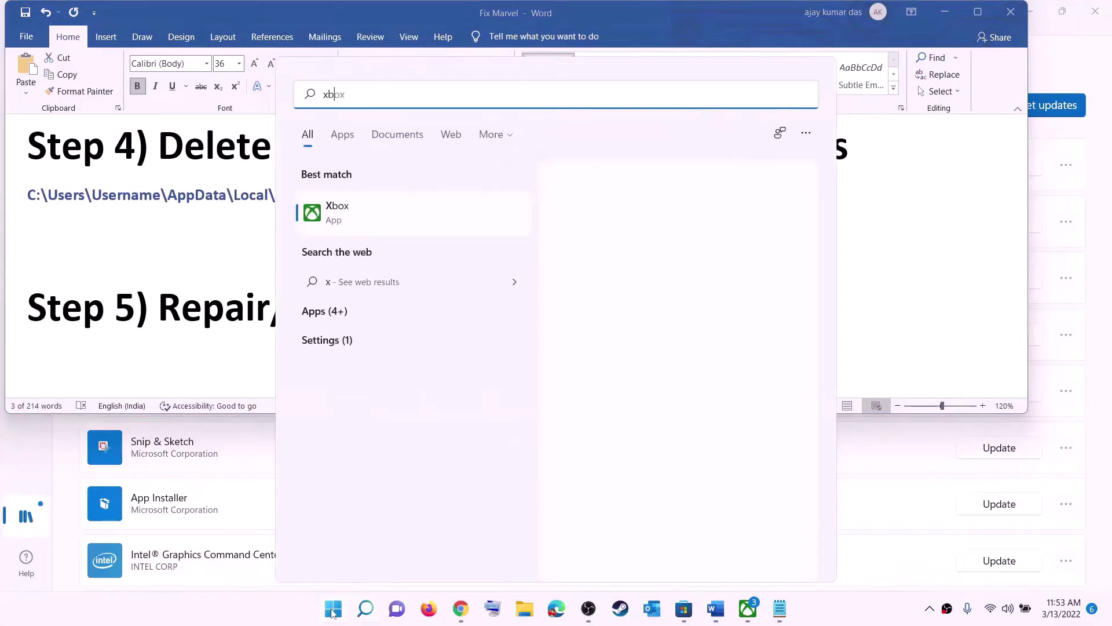
right_click(347, 217)
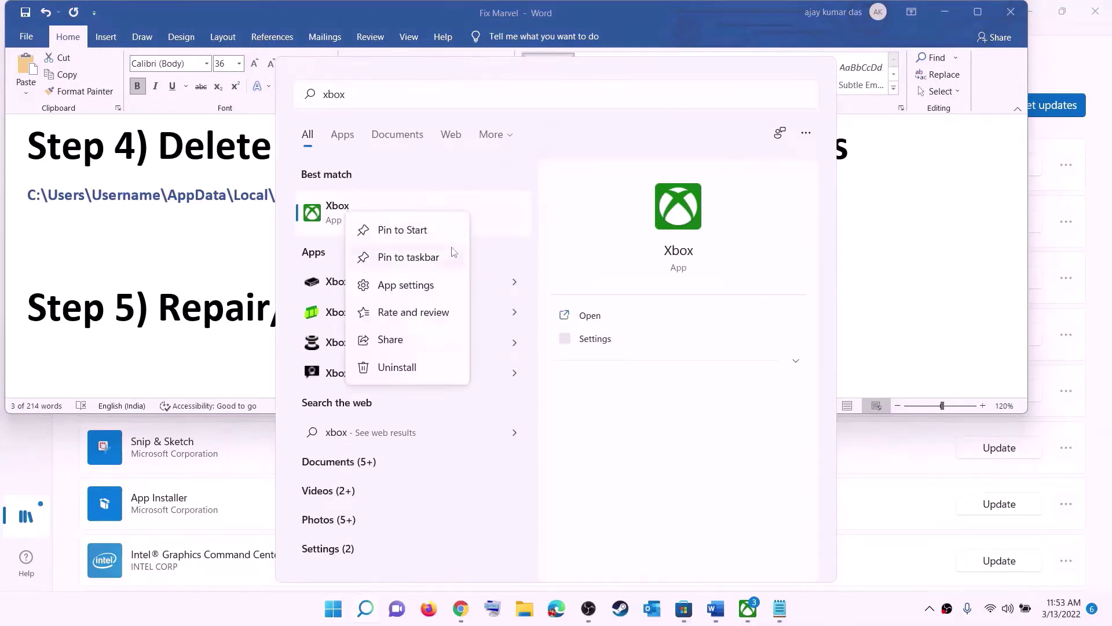
left_click(406, 285)
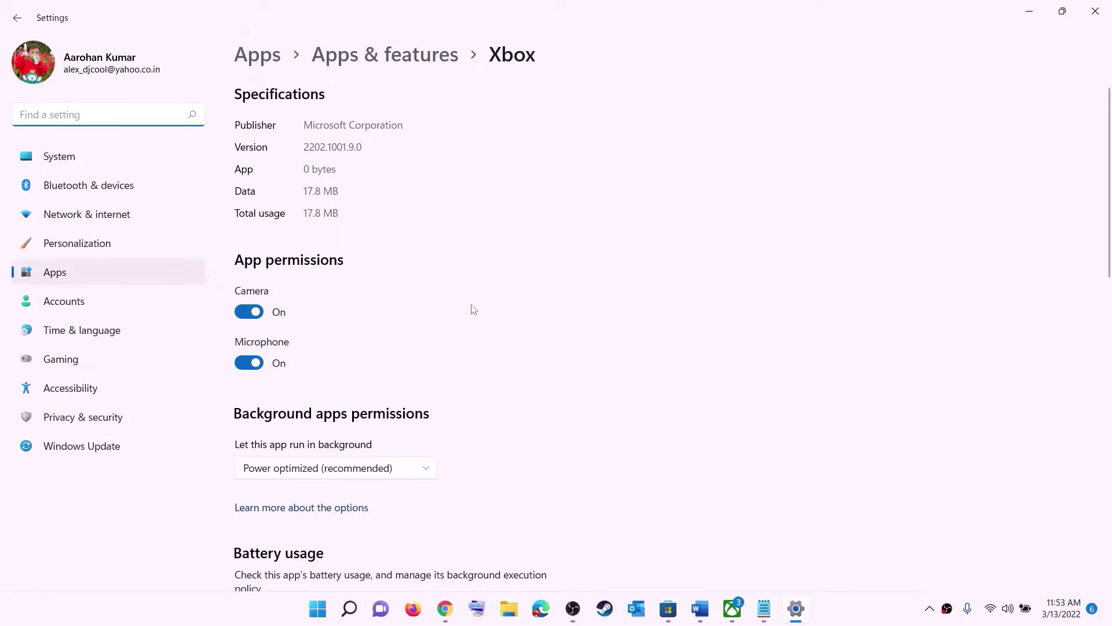
- Repair the Xbox app, then reset it and confirm deleting its data
scroll(473, 309, "down", 10)
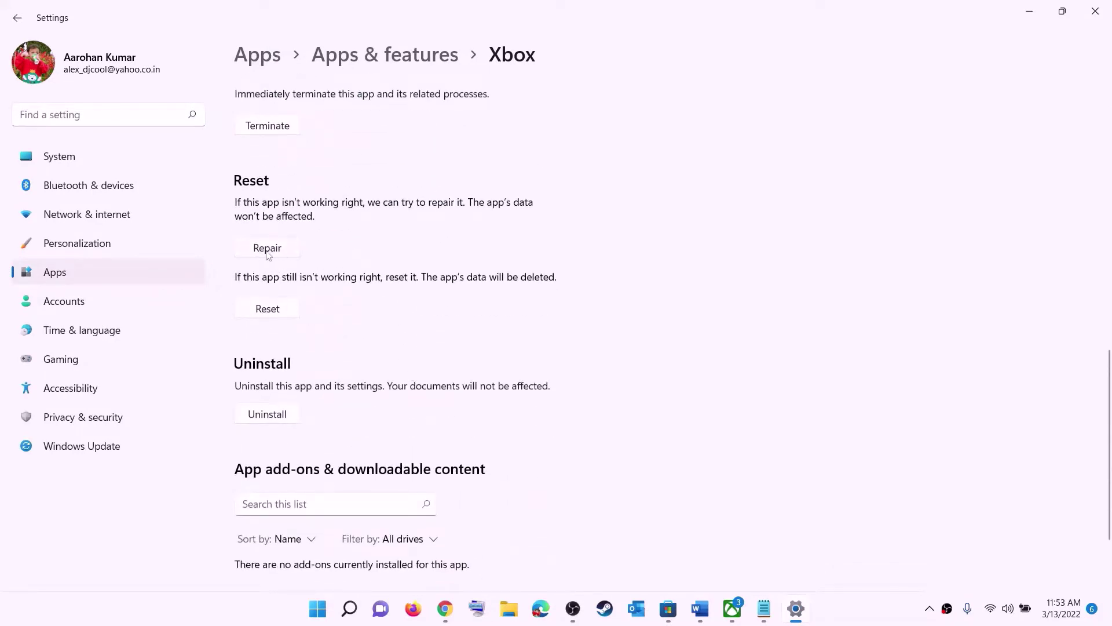
left_click(265, 253)
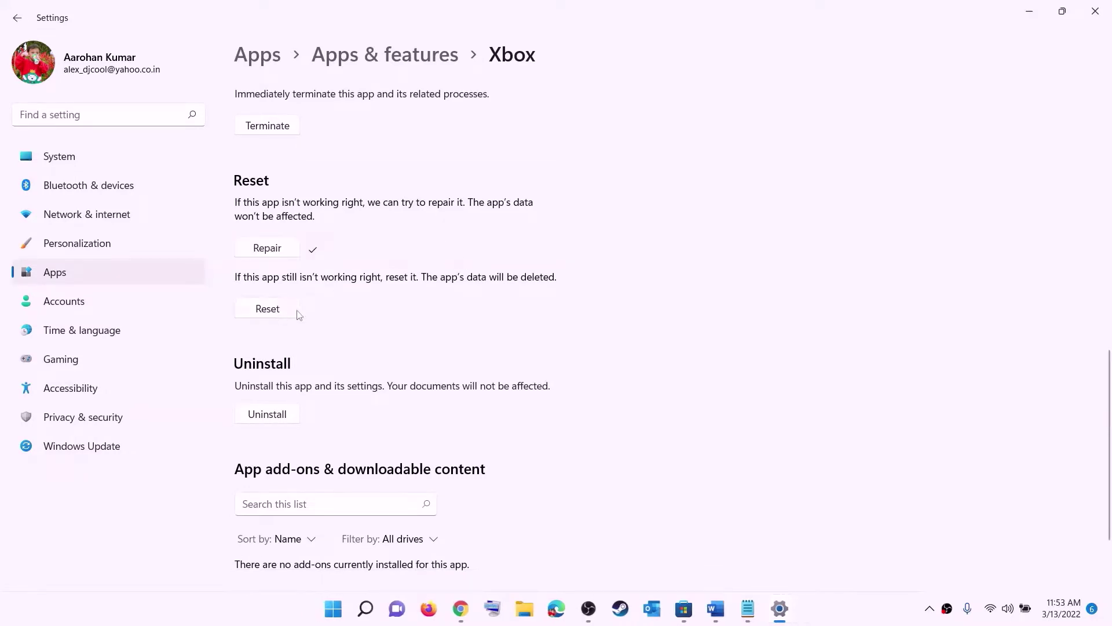
left_click(269, 312)
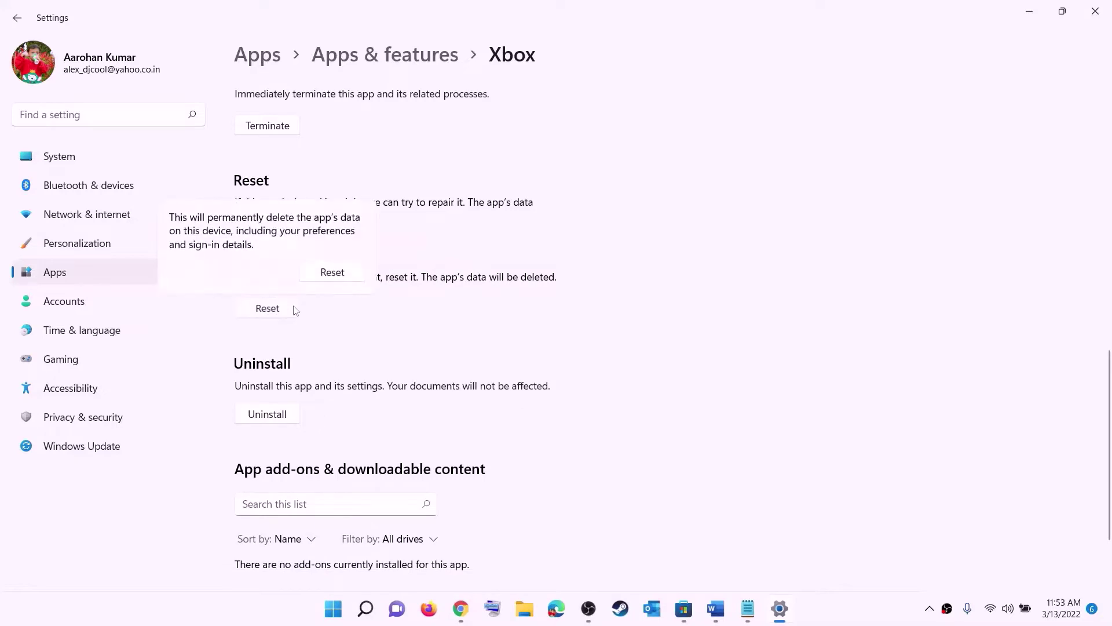
left_click(339, 274)
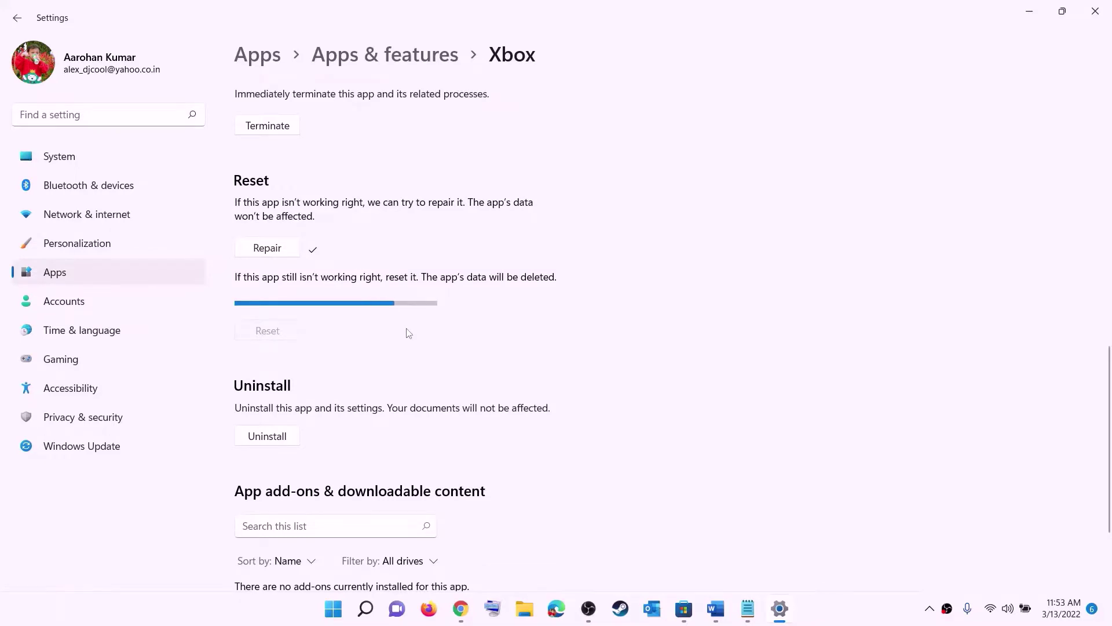
left_click(333, 611)
type("store")
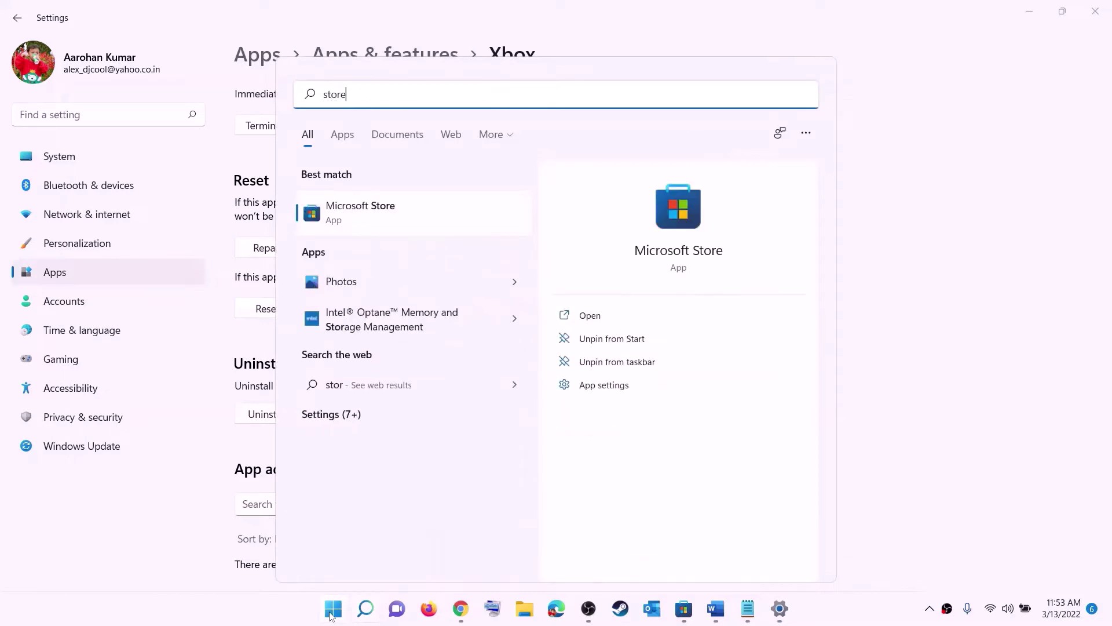
- Repair Microsoft Store from its App settings page, then reset it and confirm
right_click(361, 224)
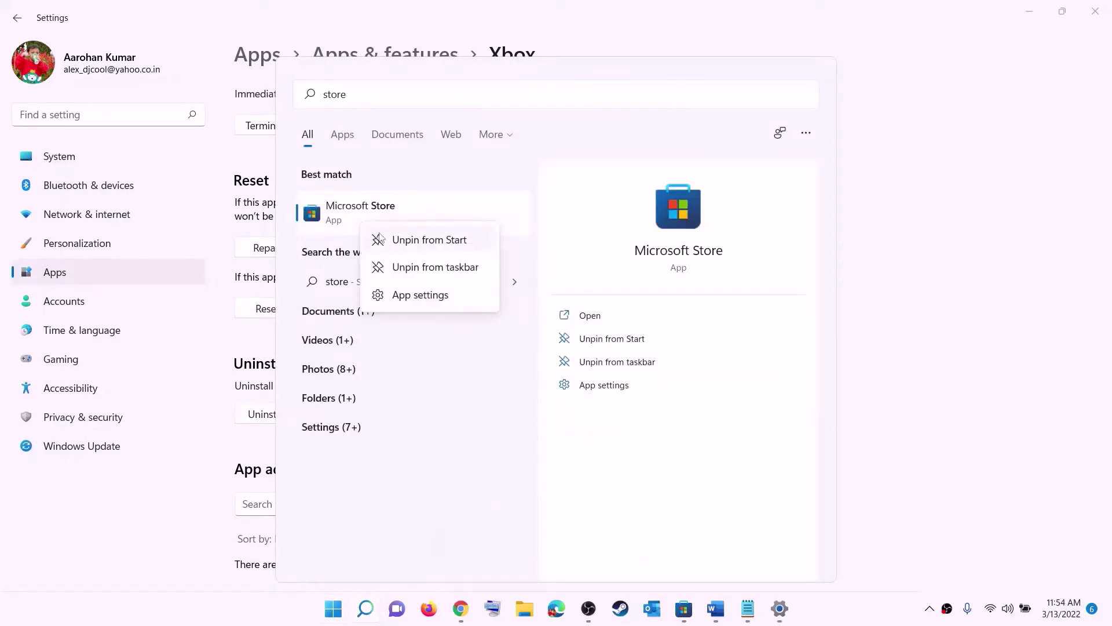
left_click(432, 299)
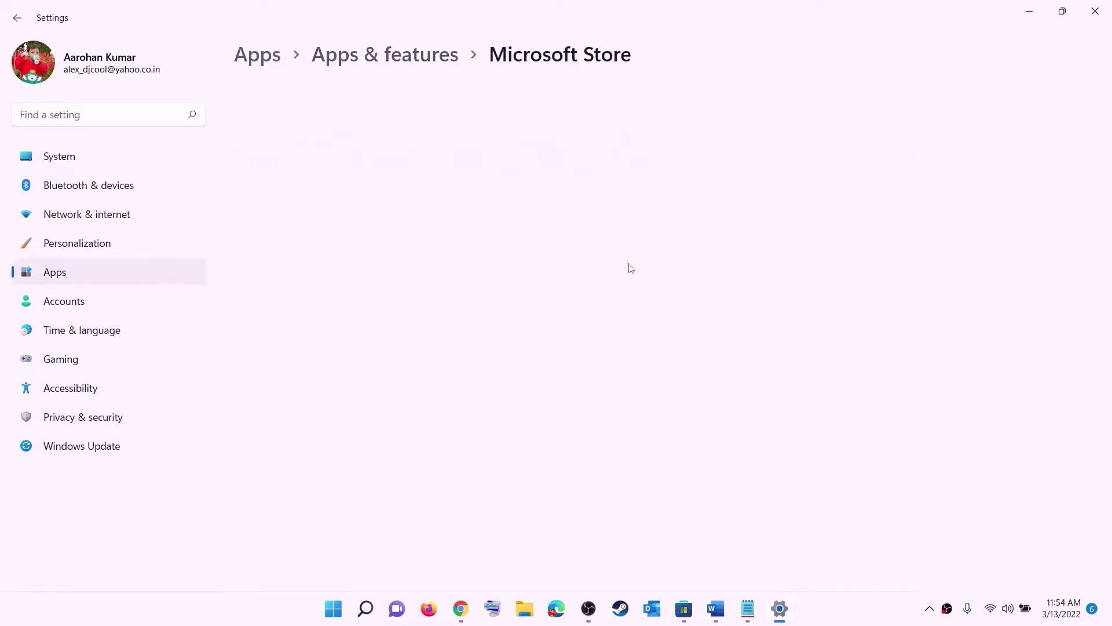
scroll(350, 426, "down", 10)
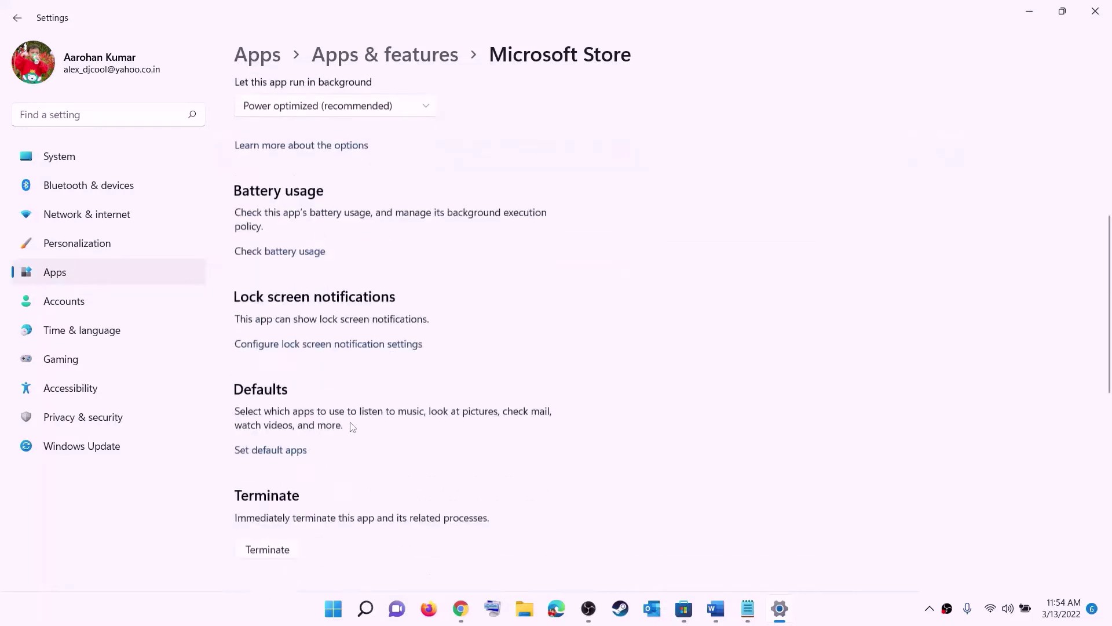
left_click(267, 414)
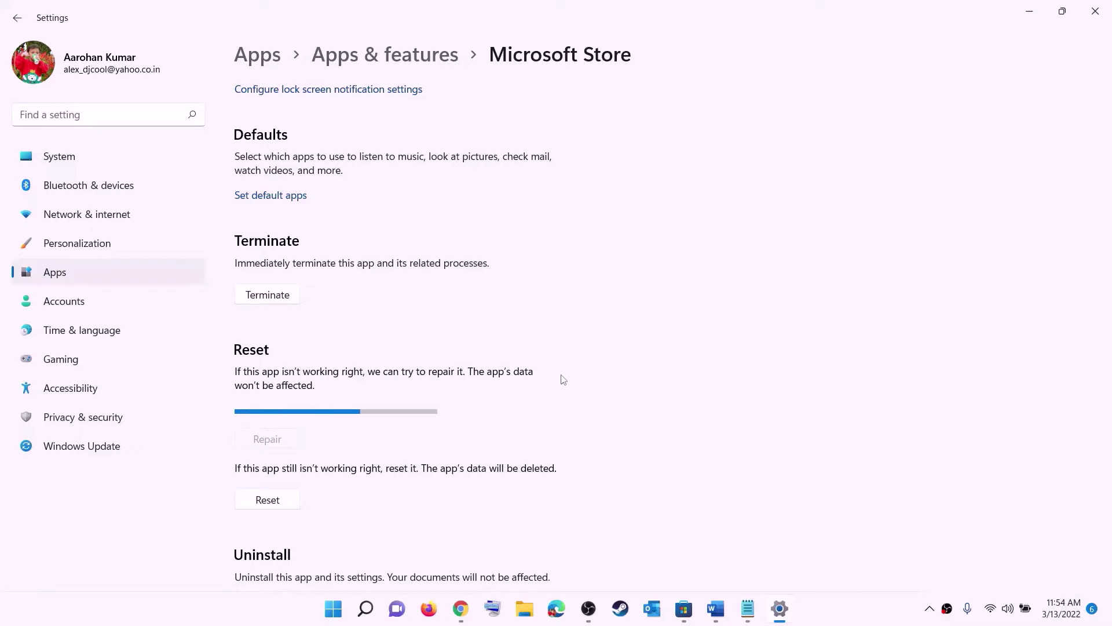
left_click(276, 502)
left_click(330, 464)
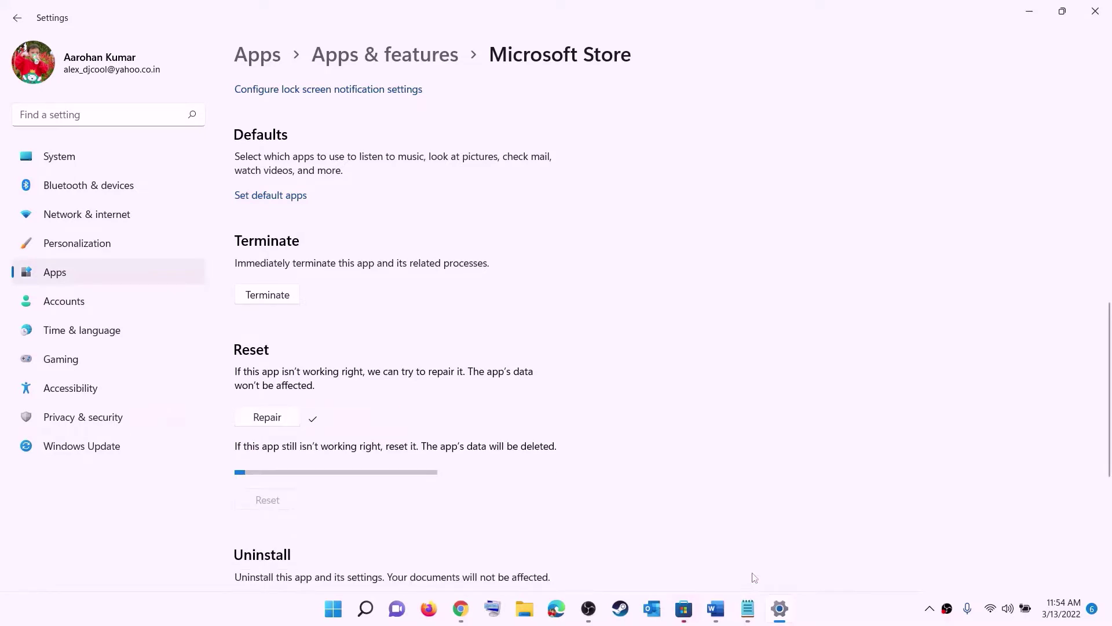
left_click(716, 609)
- Highlight Step 6's store-library text, then run Get updates in the maximized Microsoft Store Library
scroll(153, 315, "down", 3)
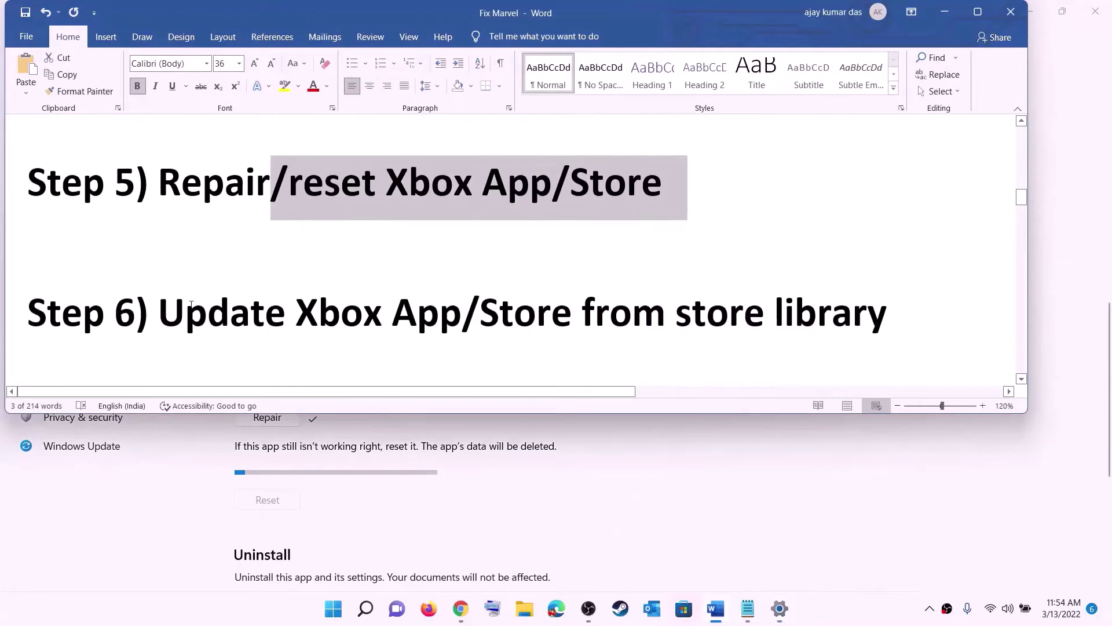
left_click_drag(159, 313, 904, 304)
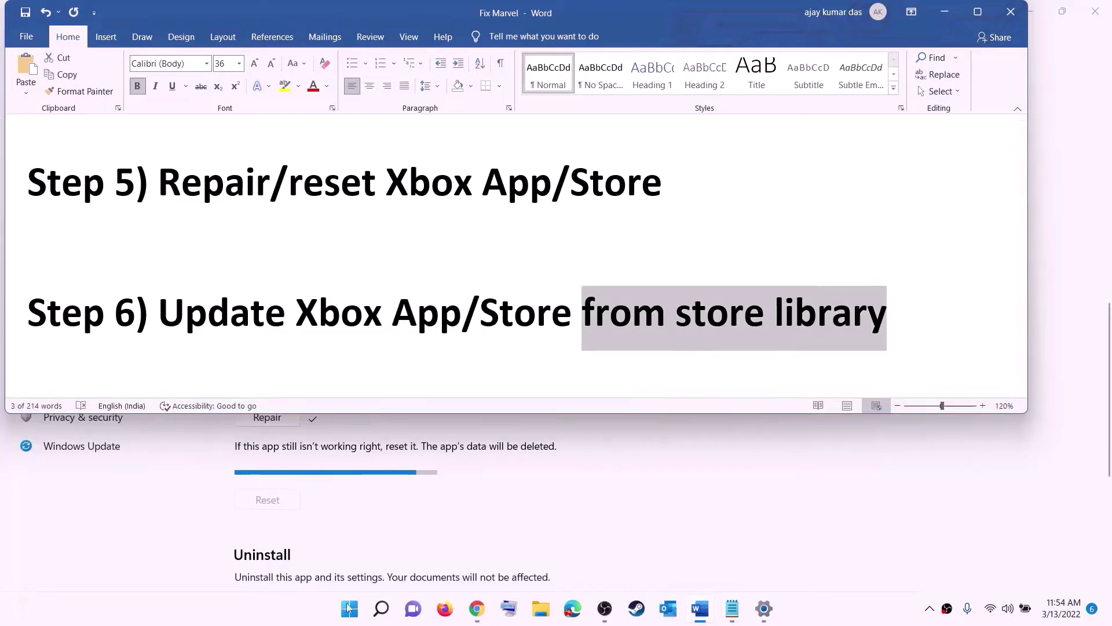
left_click(349, 608)
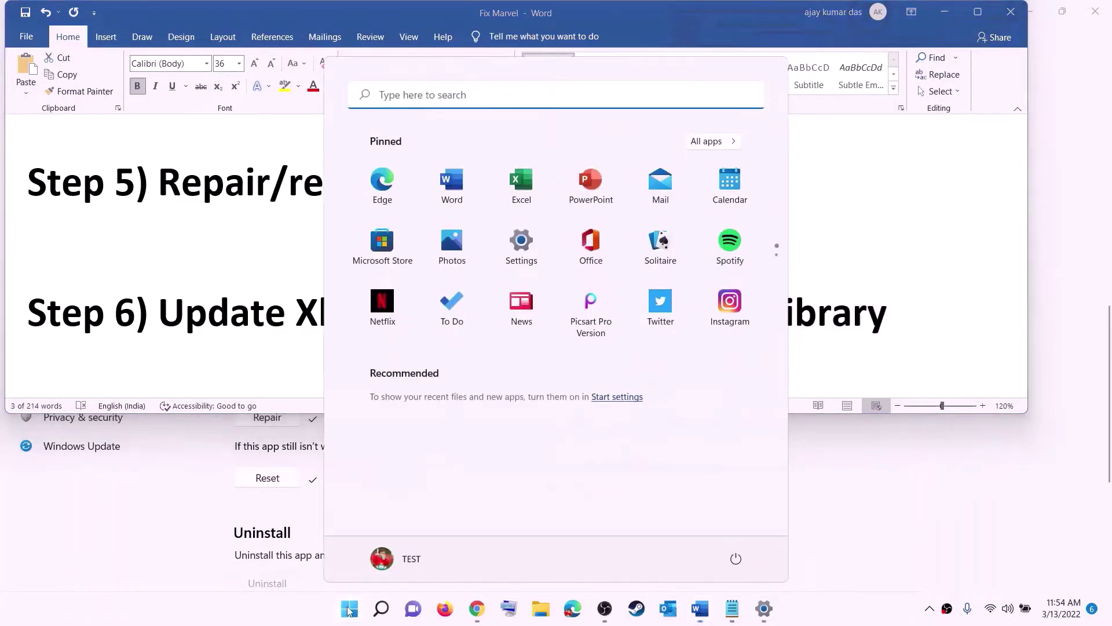
type("store")
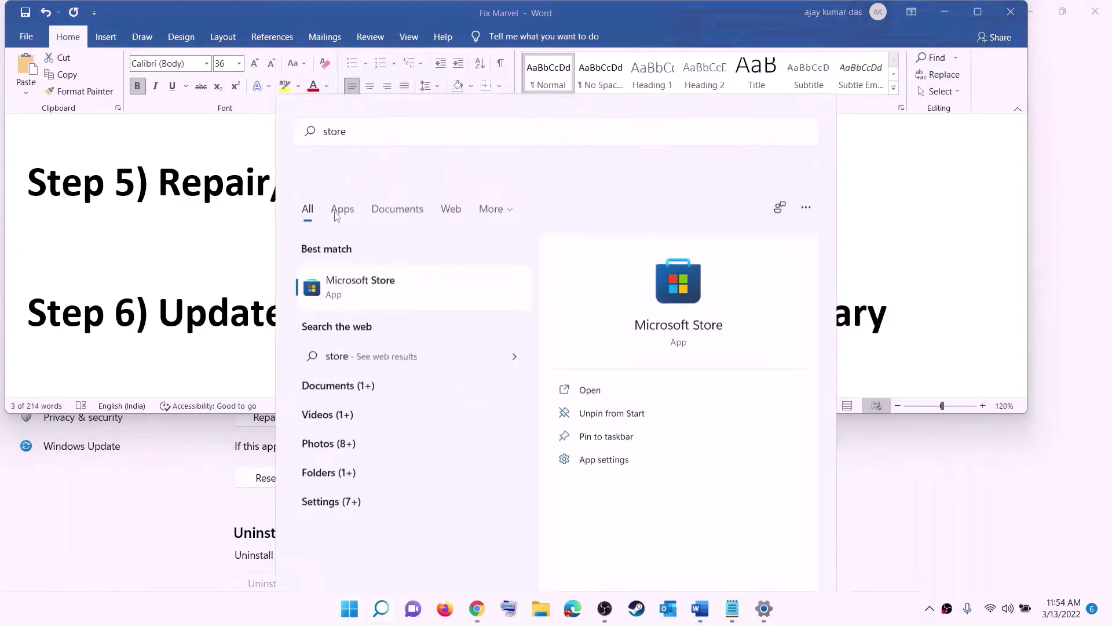
key("Return")
left_click(757, 14)
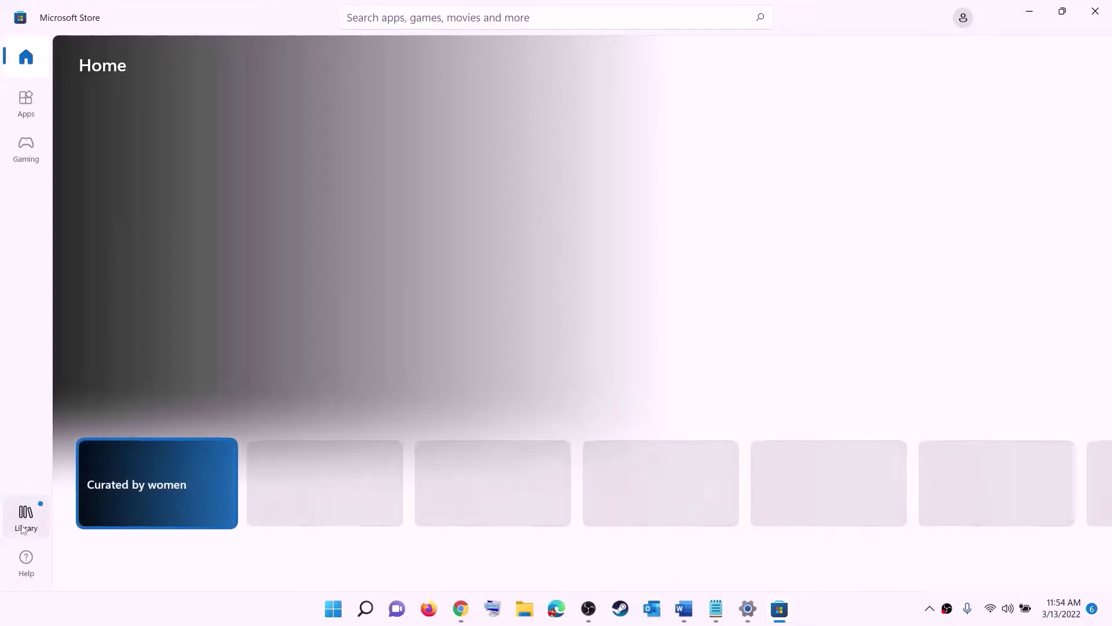
left_click(27, 520)
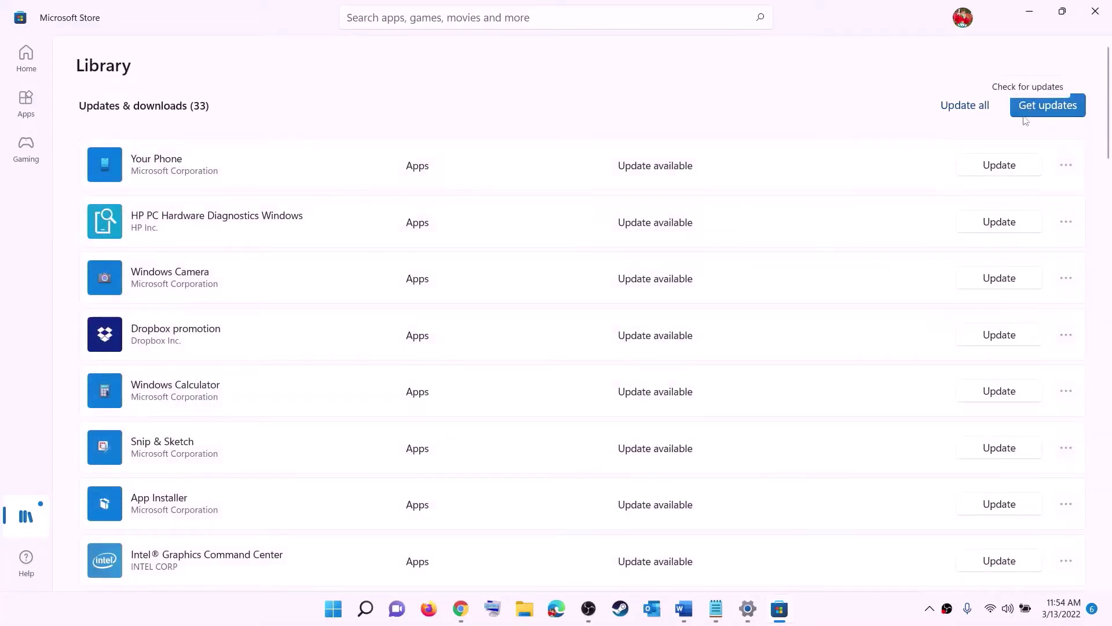
left_click(1045, 114)
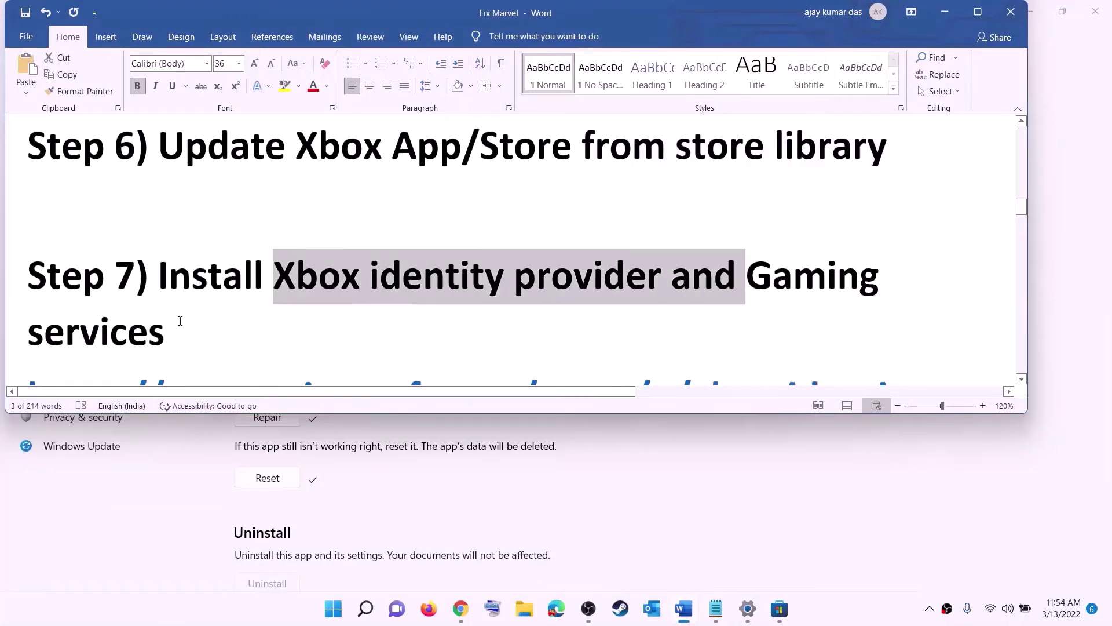
- Copy the Xbox Identity Provider URL from the Word guide
scroll(210, 312, "down", 5)
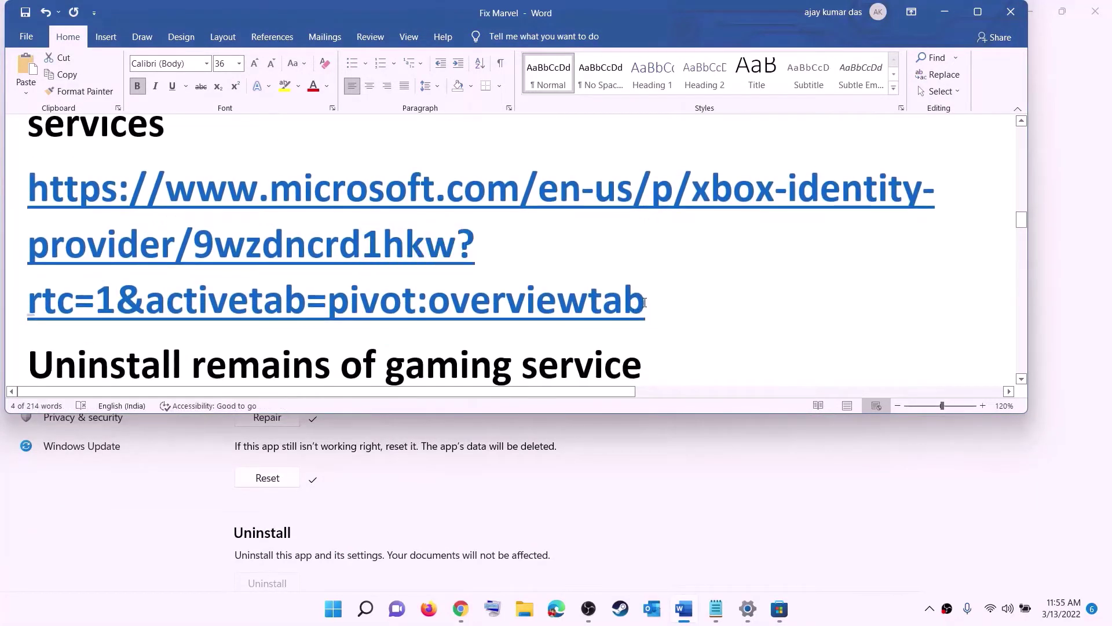
left_click_drag(646, 303, 15, 205)
right_click(190, 229)
left_click(229, 260)
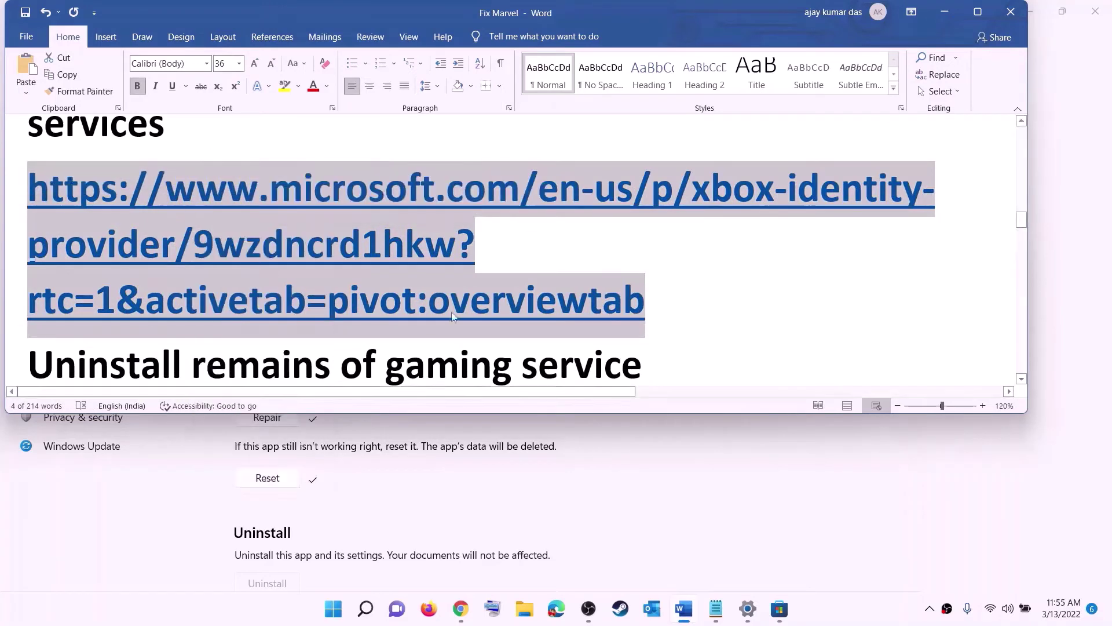
- Get Xbox Identity Provider from its microsoft.com page and view it in Microsoft Store
left_click(461, 610)
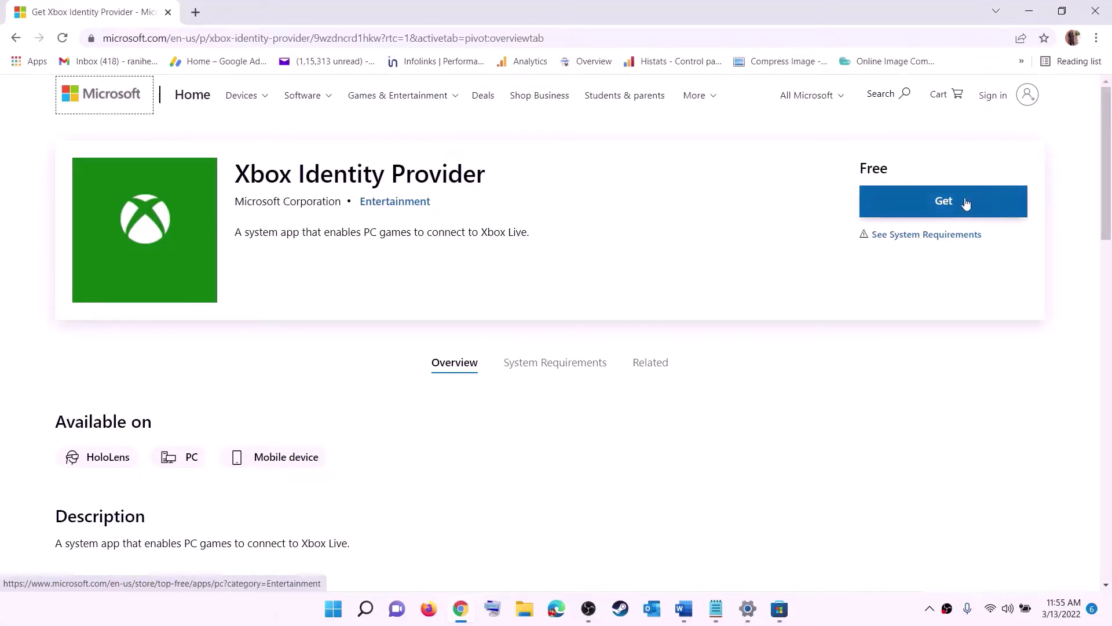
left_click(938, 210)
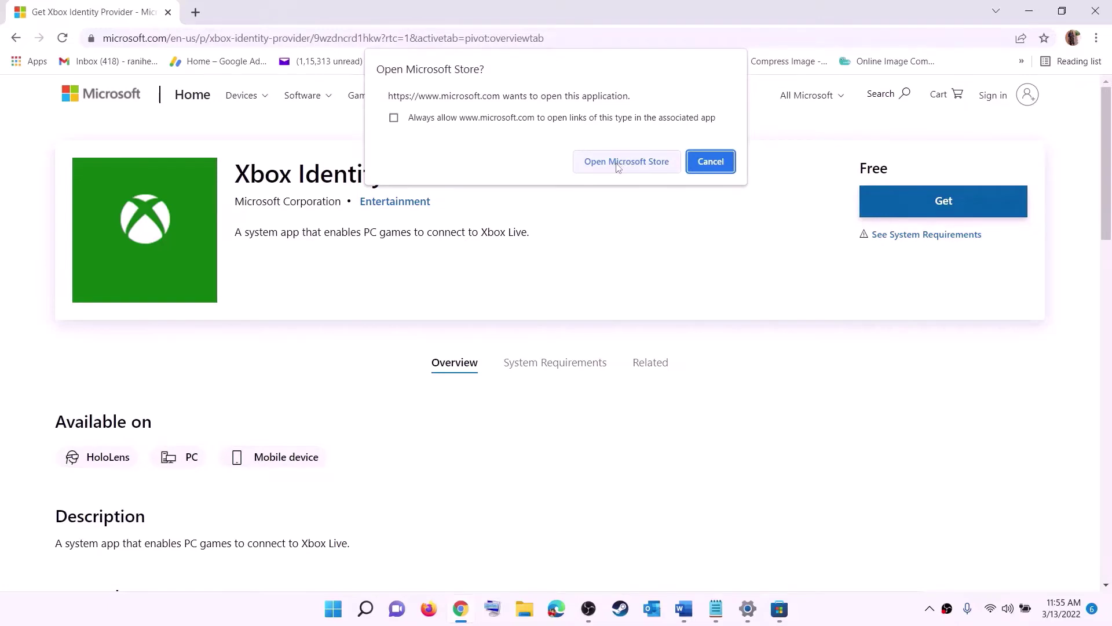
left_click(617, 167)
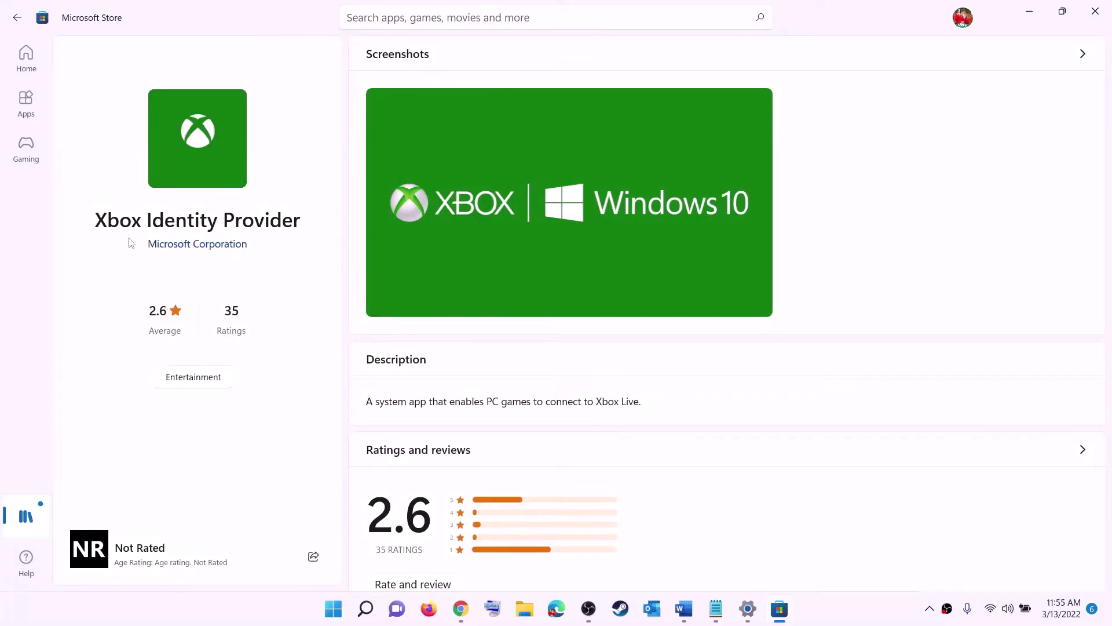
left_click_drag(95, 221, 300, 214)
left_click(189, 292)
key("alt+Tab")
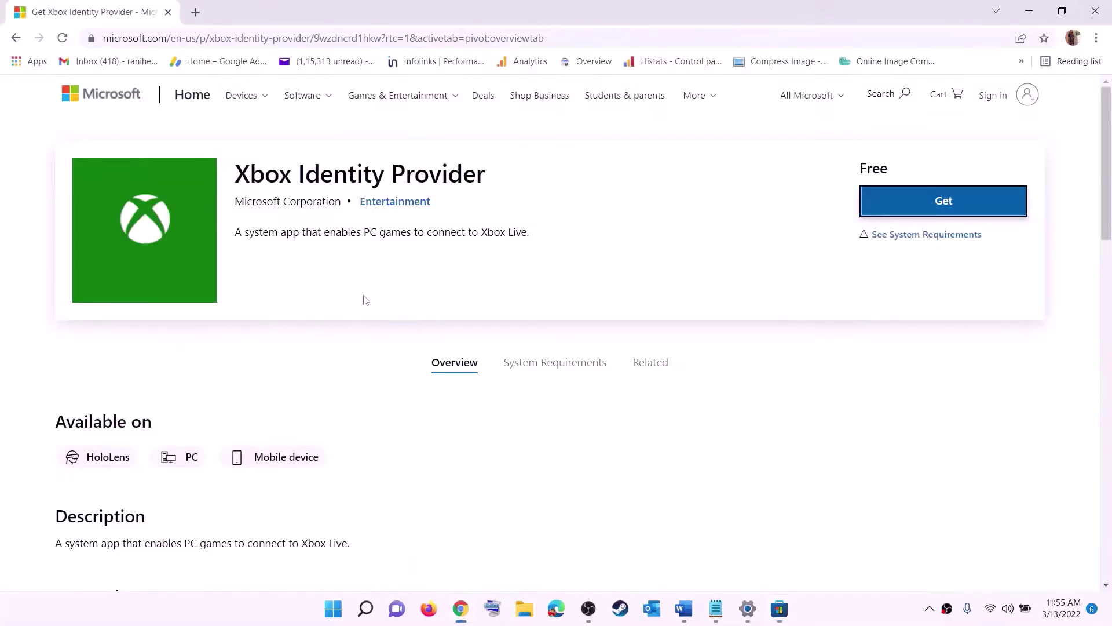
- Copy the get-appxpackage Microsoft.GamingServices removal command from the Word guide
left_click(683, 608)
scroll(435, 272, "down", 5)
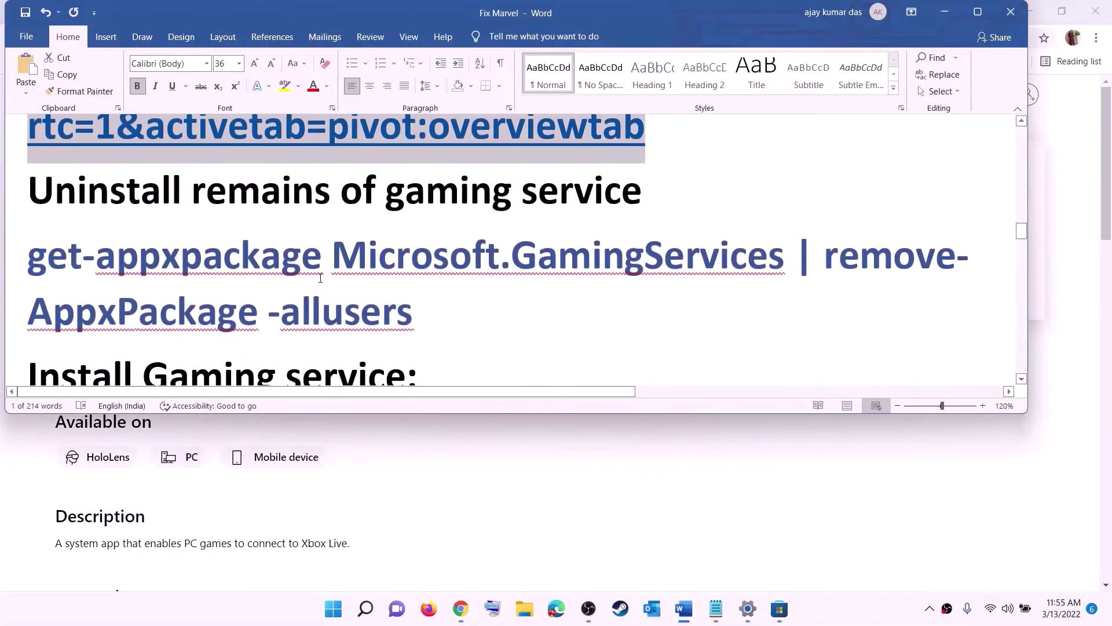
triple_click(413, 278)
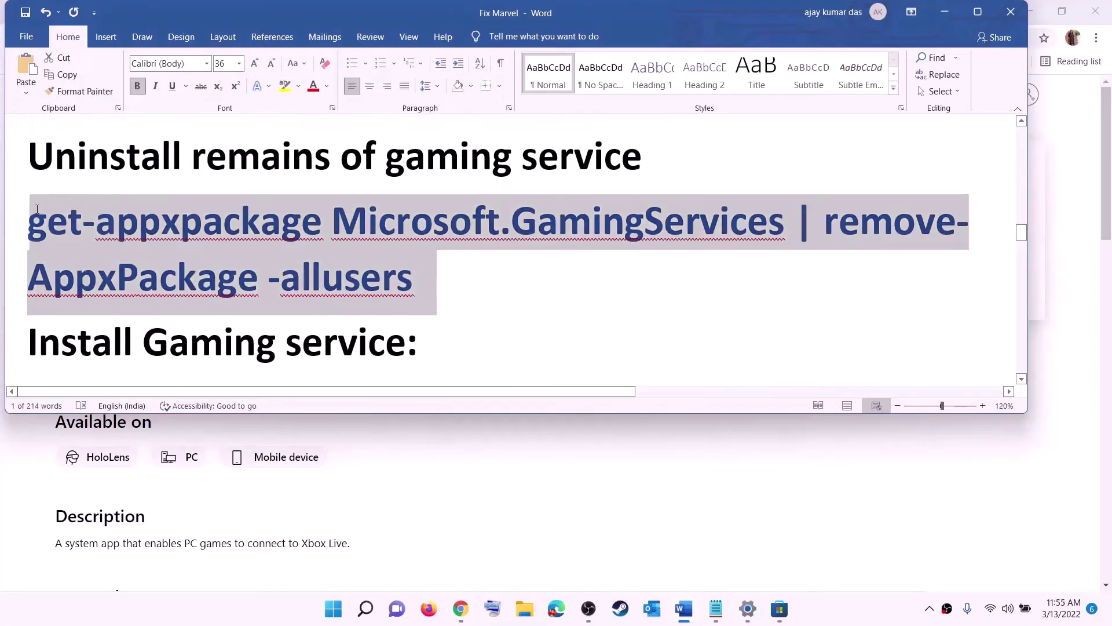
right_click(121, 244)
left_click(166, 278)
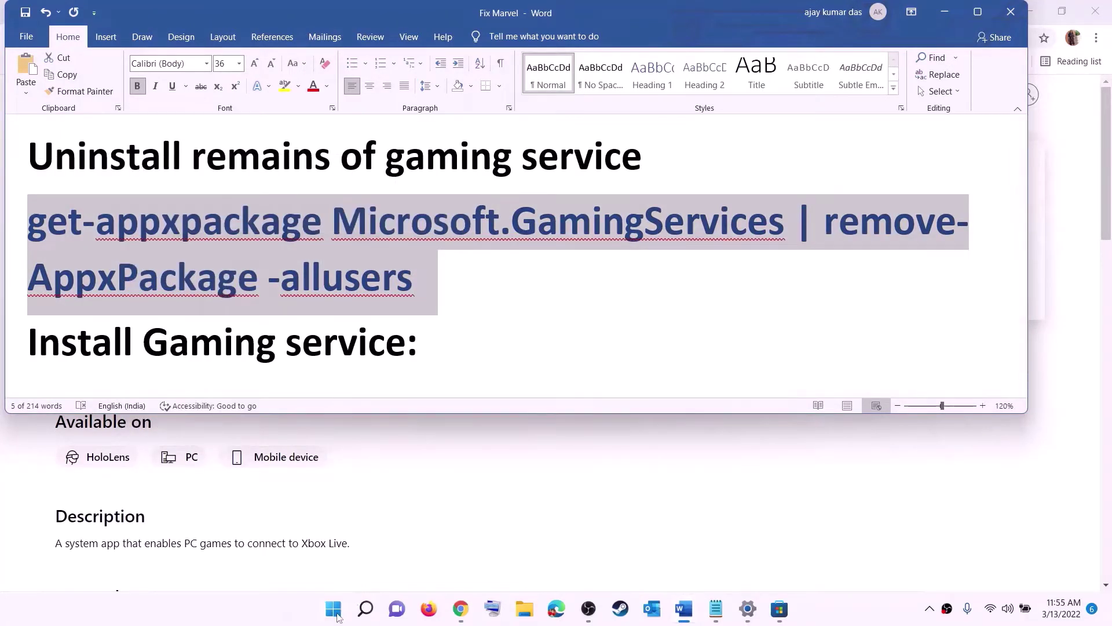
- Run the command in an administrator Windows PowerShell to remove Gaming Services for all users
left_click(333, 608)
type("power")
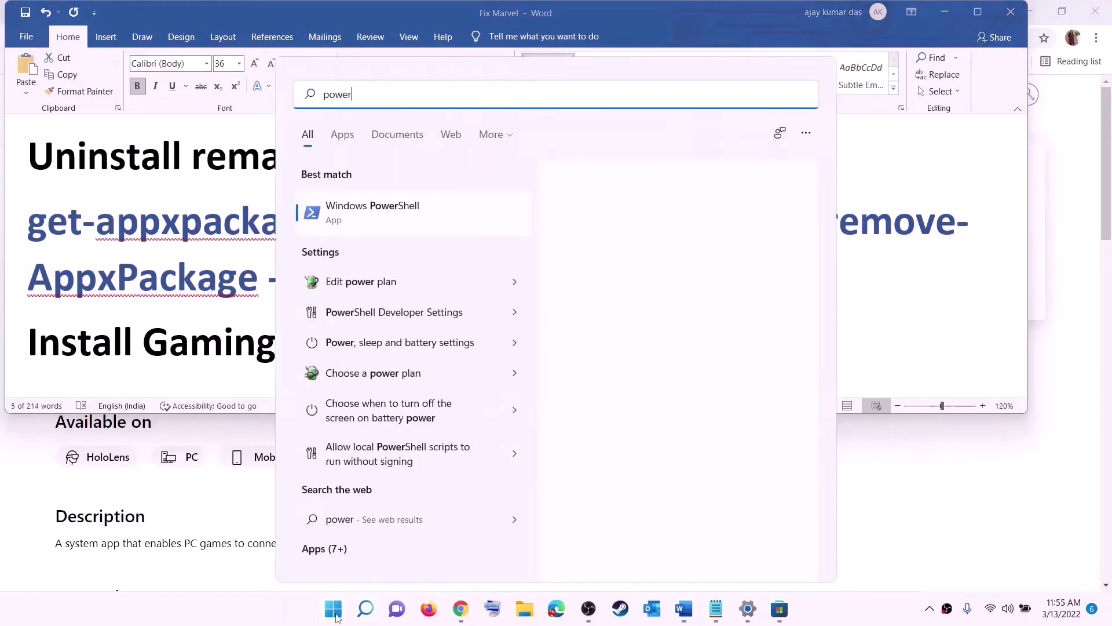
type("shell")
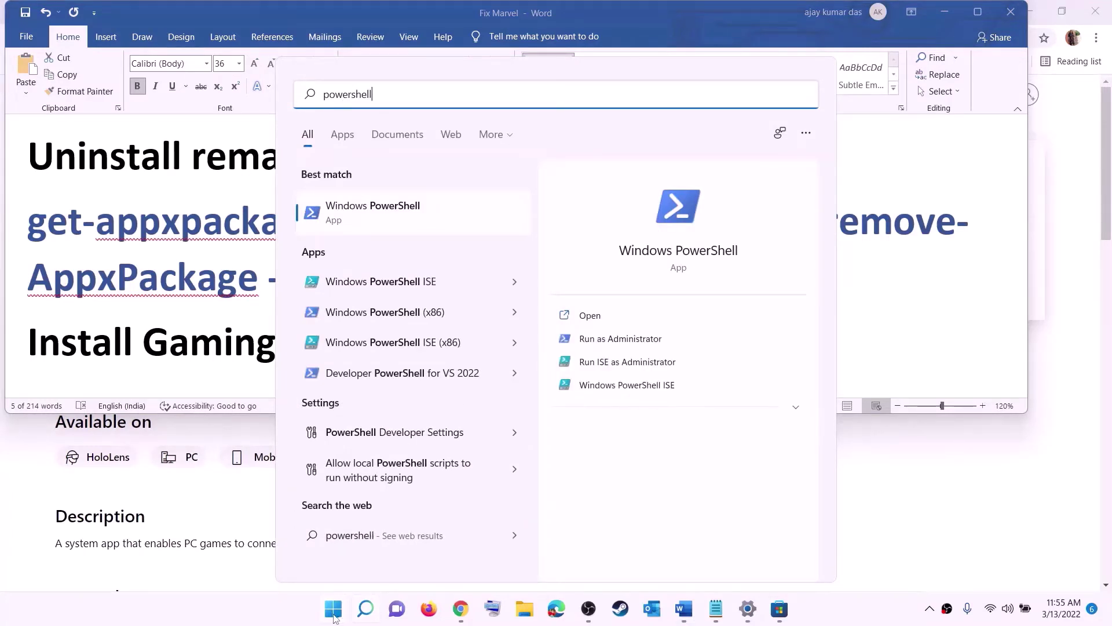
right_click(381, 222)
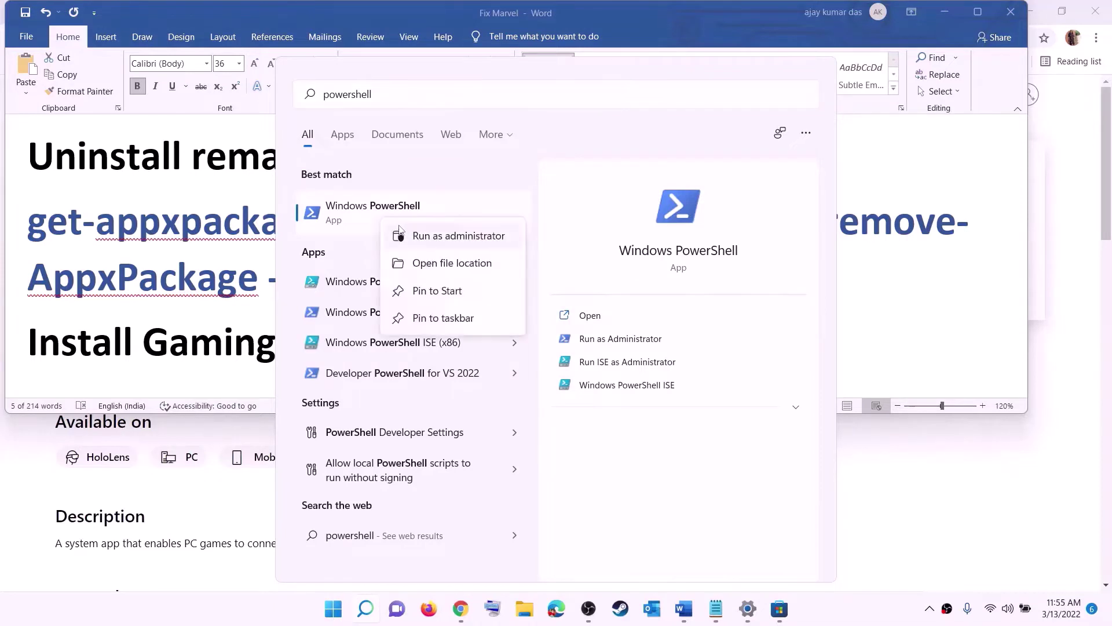
left_click(465, 238)
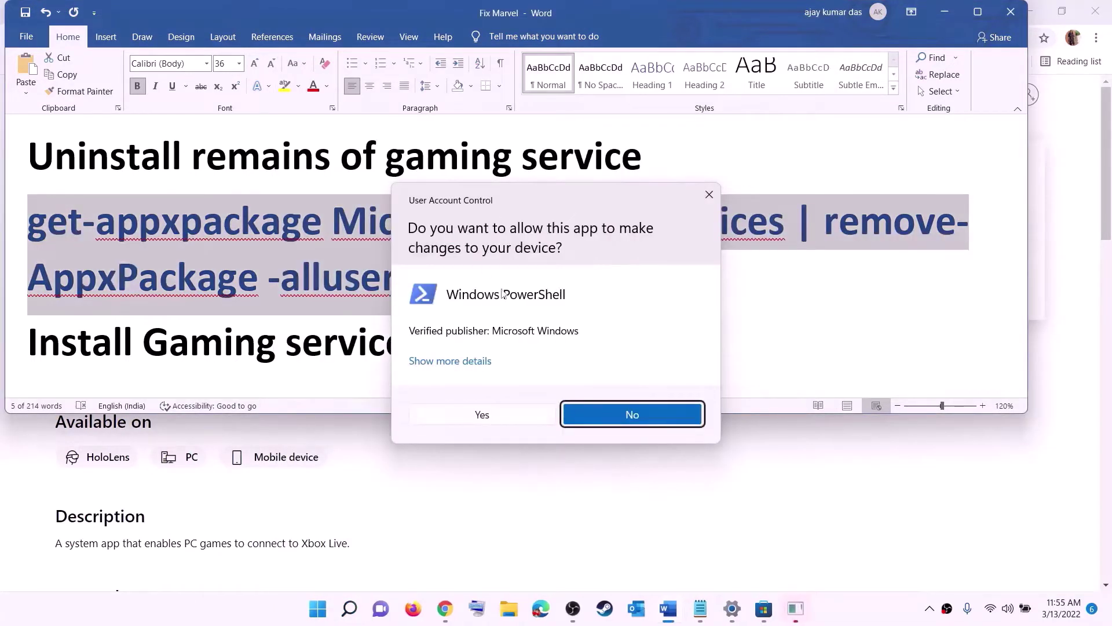
left_click(483, 415)
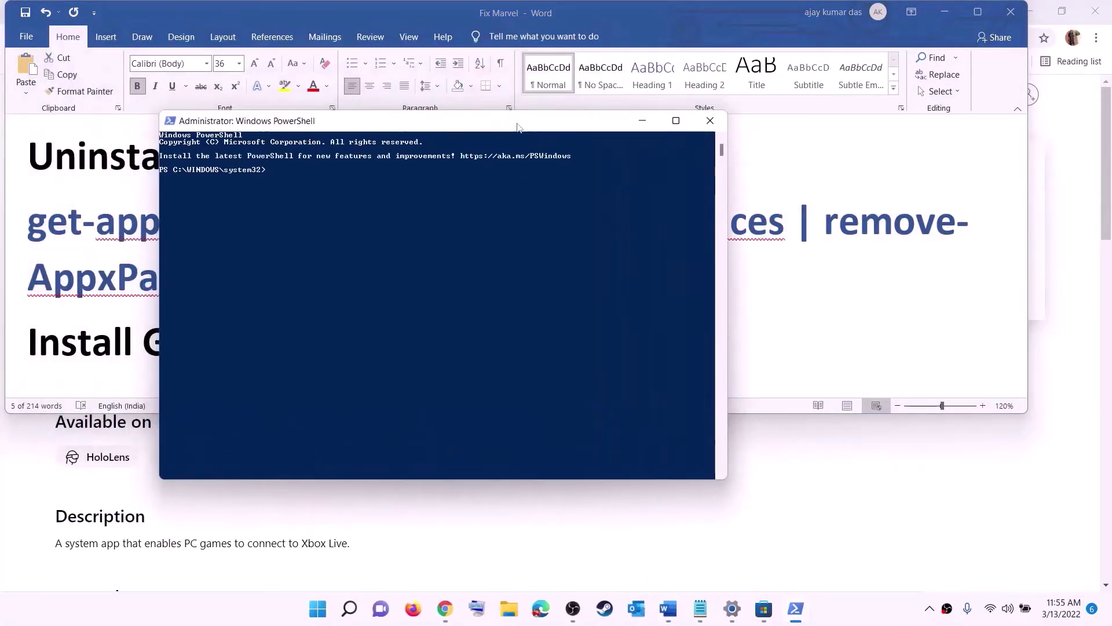
key("ctrl+v")
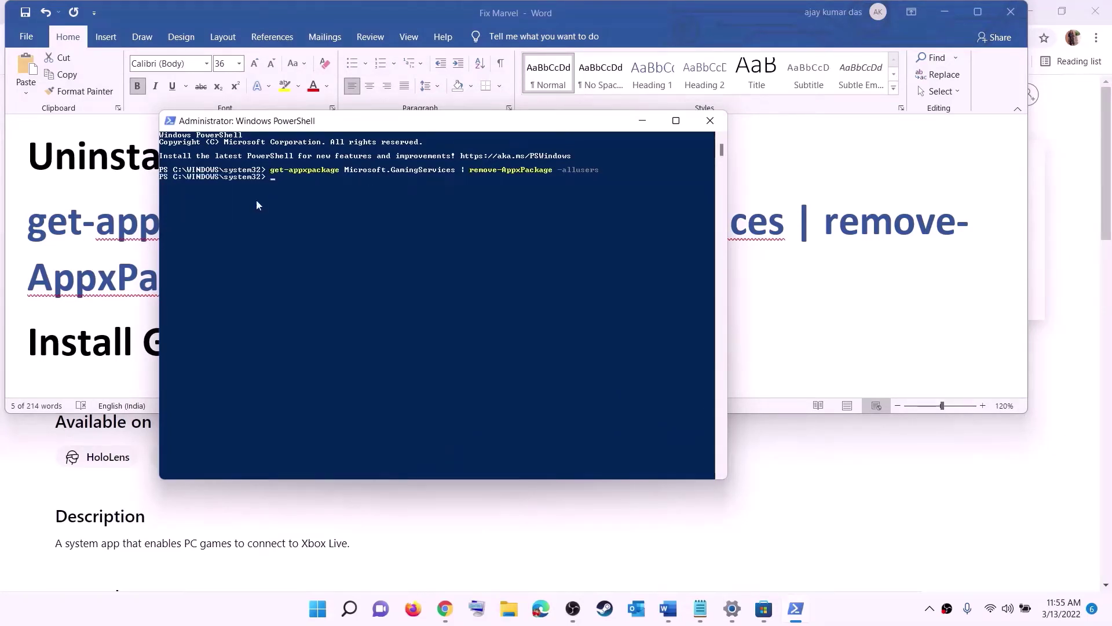
left_click(125, 275)
- Copy the start ms-windows-store command for Gaming Services from the Word guide
scroll(300, 282, "down", 1)
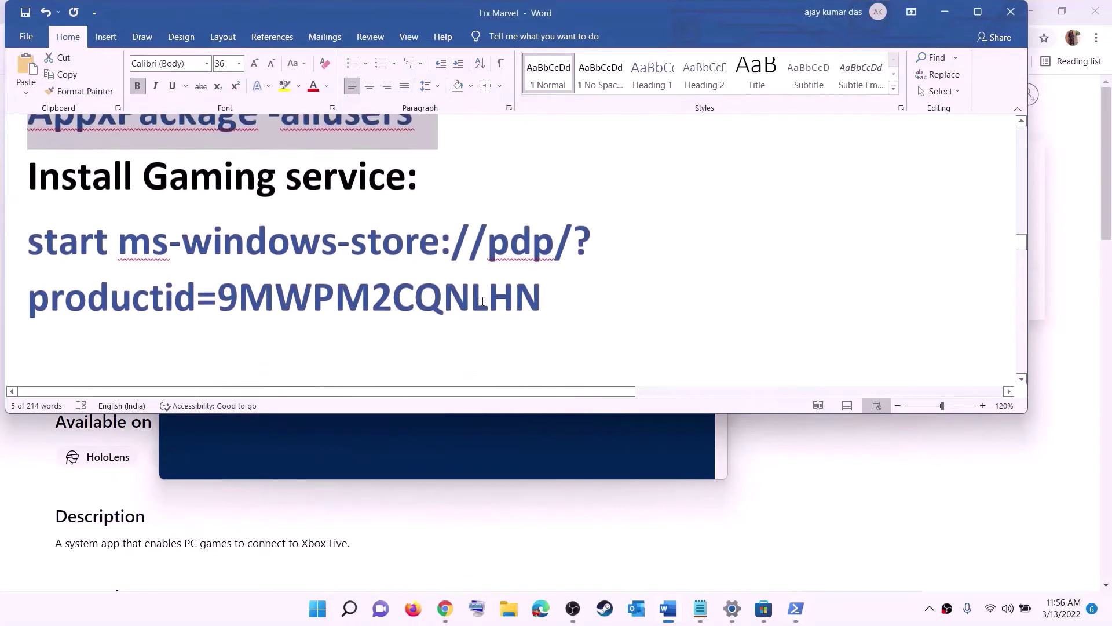
triple_click(121, 262)
right_click(121, 262)
left_click(154, 293)
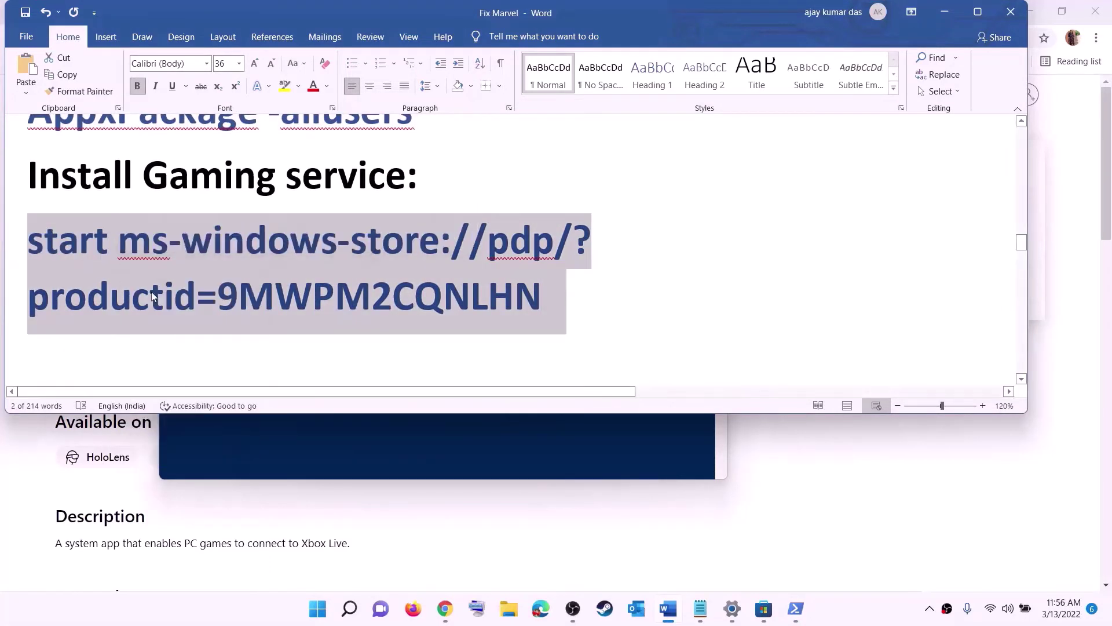
- Run that command in PowerShell and install Gaming Services (48.33 MB) from Microsoft Store
key("alt+Tab")
right_click(331, 250)
key("Return")
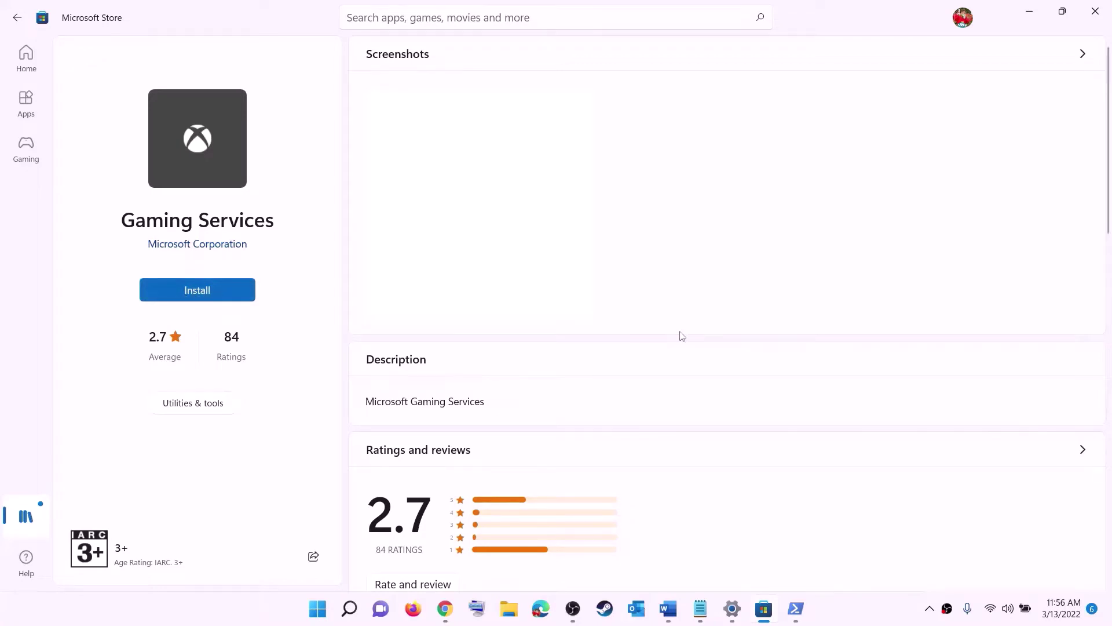
left_click(494, 418)
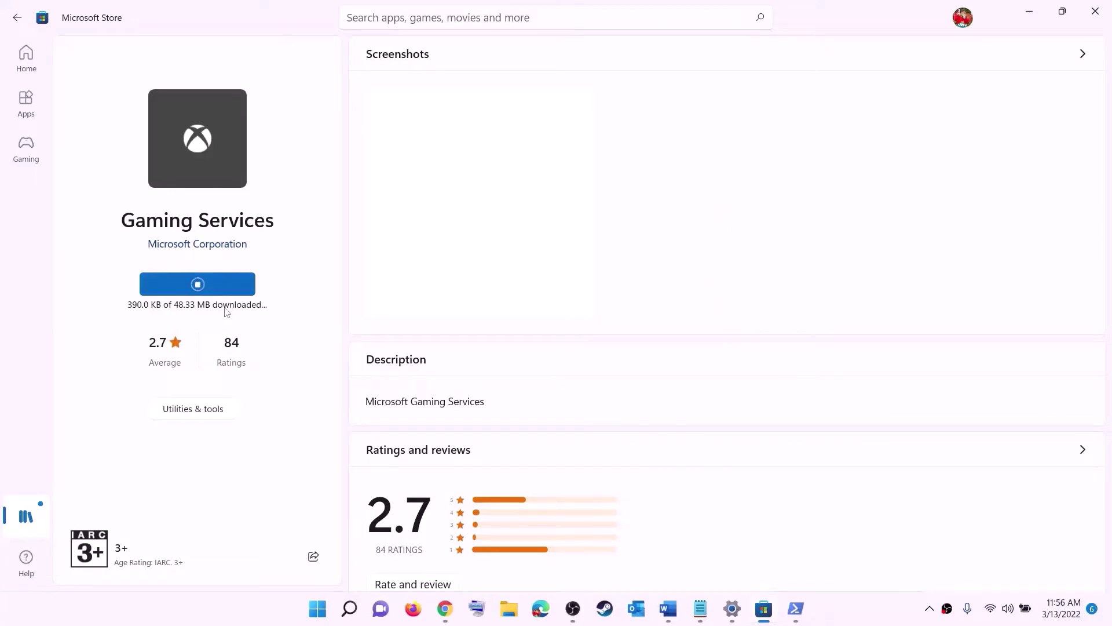
left_click(668, 608)
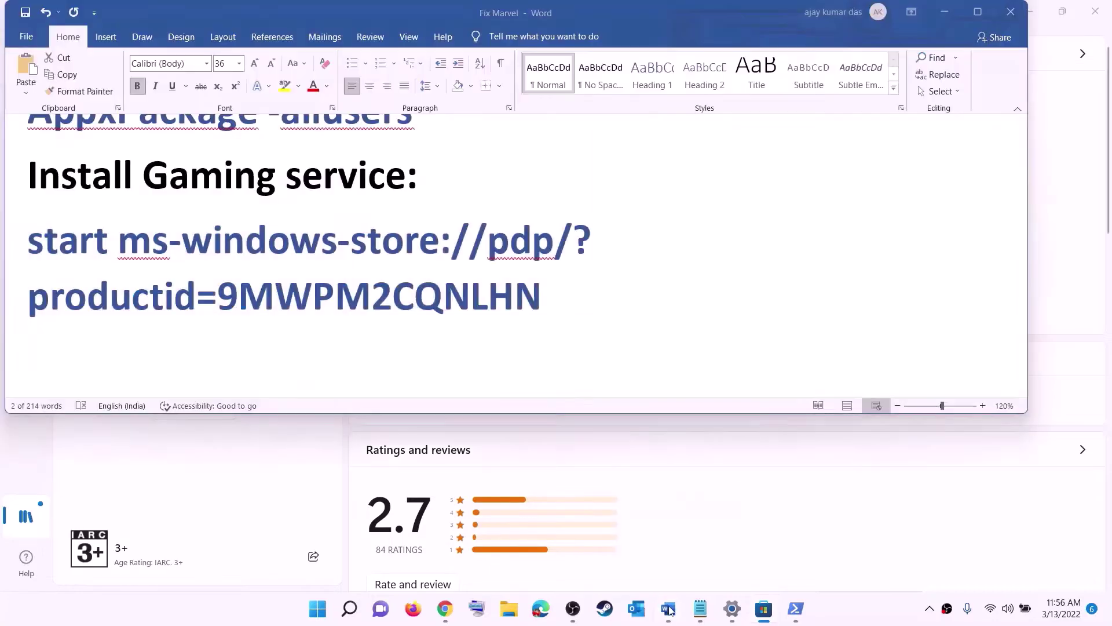
scroll(365, 302, "down", 6)
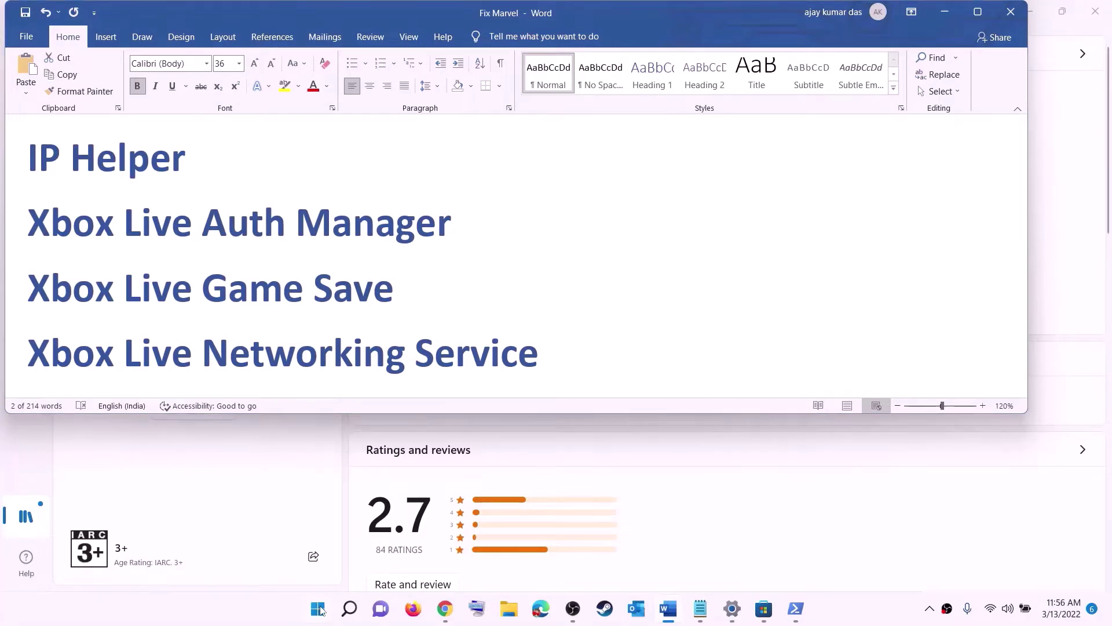
- Open Services and set the IP Helper startup type to Automatic
left_click(319, 608)
type("serv")
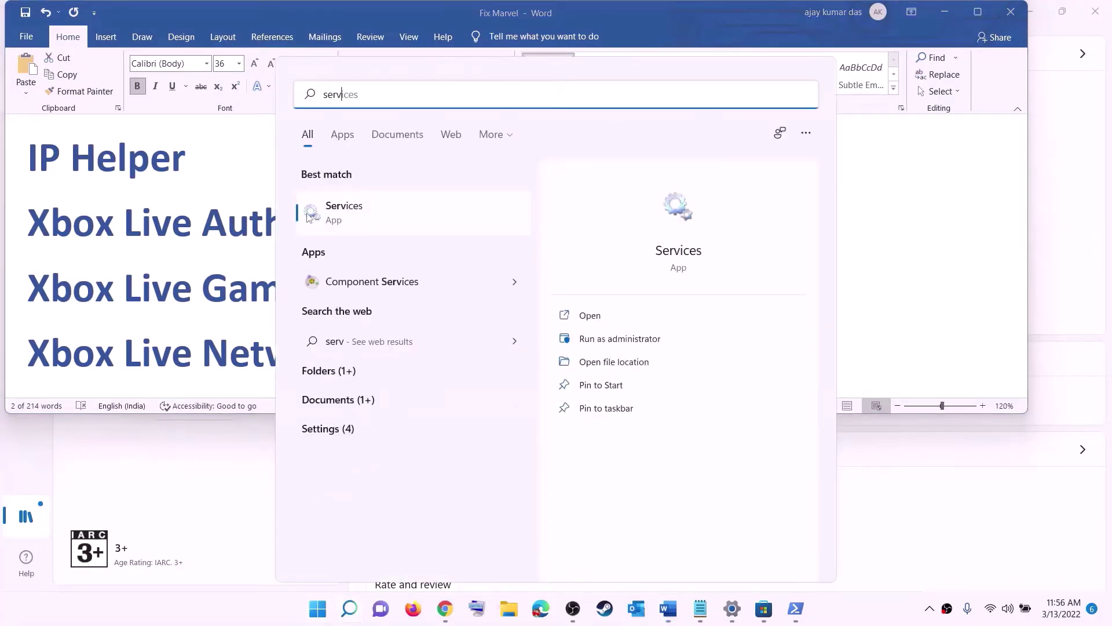
type("ic")
left_click(308, 216)
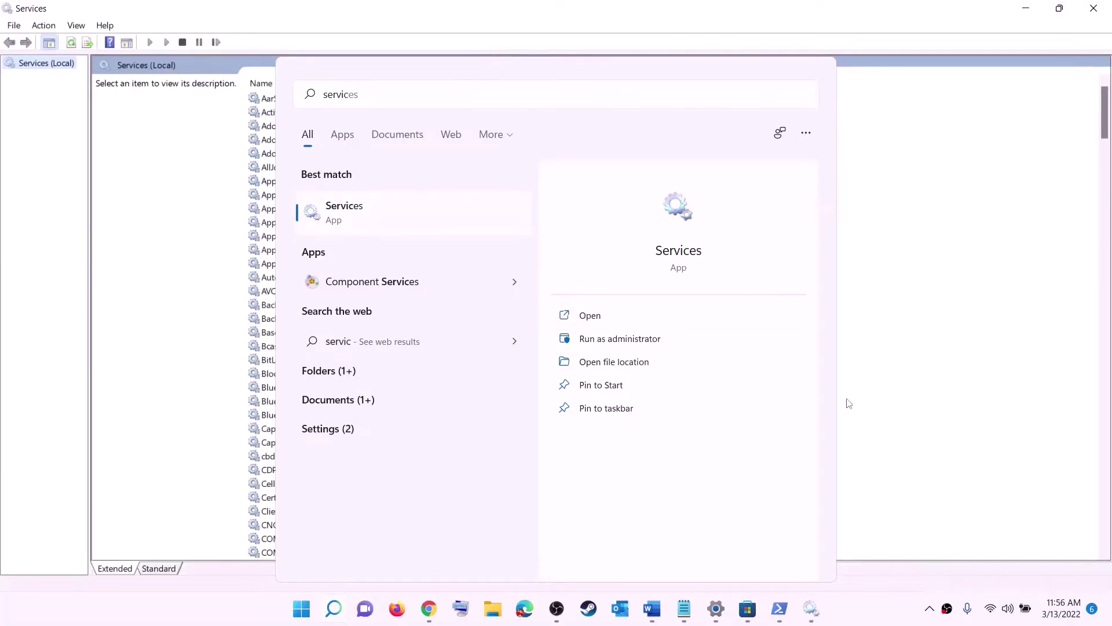
left_click(848, 403)
left_click(320, 347)
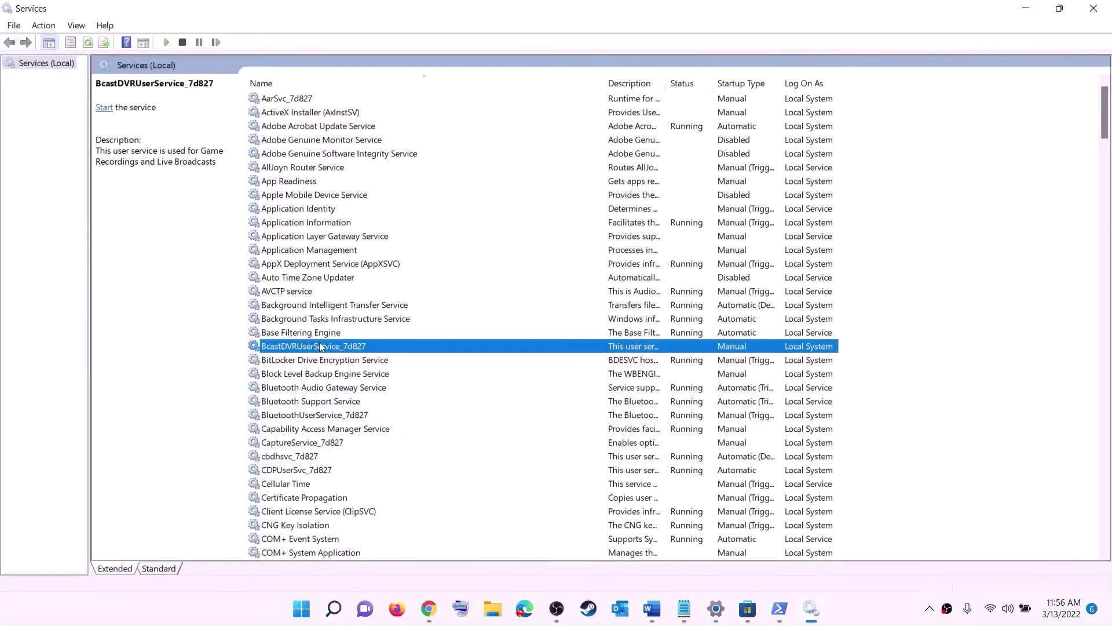
key("i")
key("p")
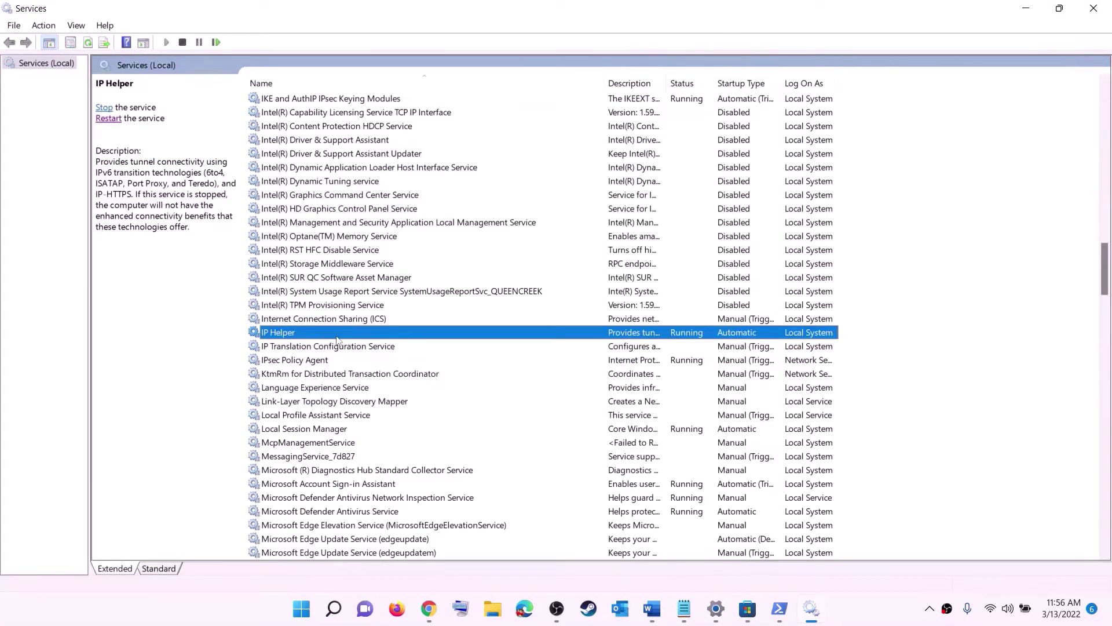
double_click(333, 334)
left_click(507, 288)
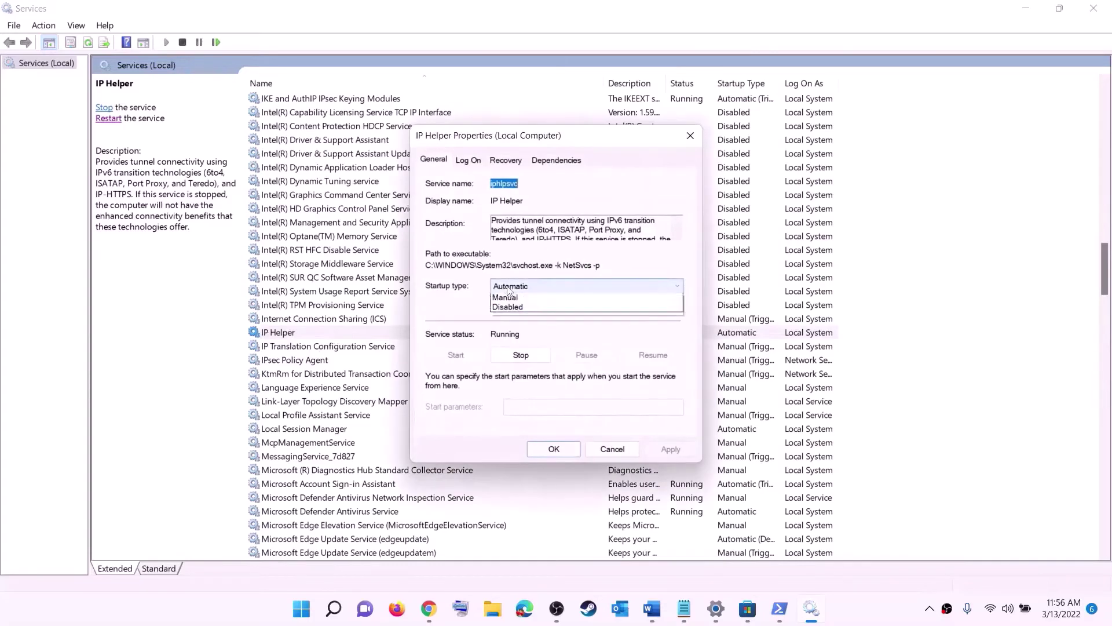
left_click(512, 308)
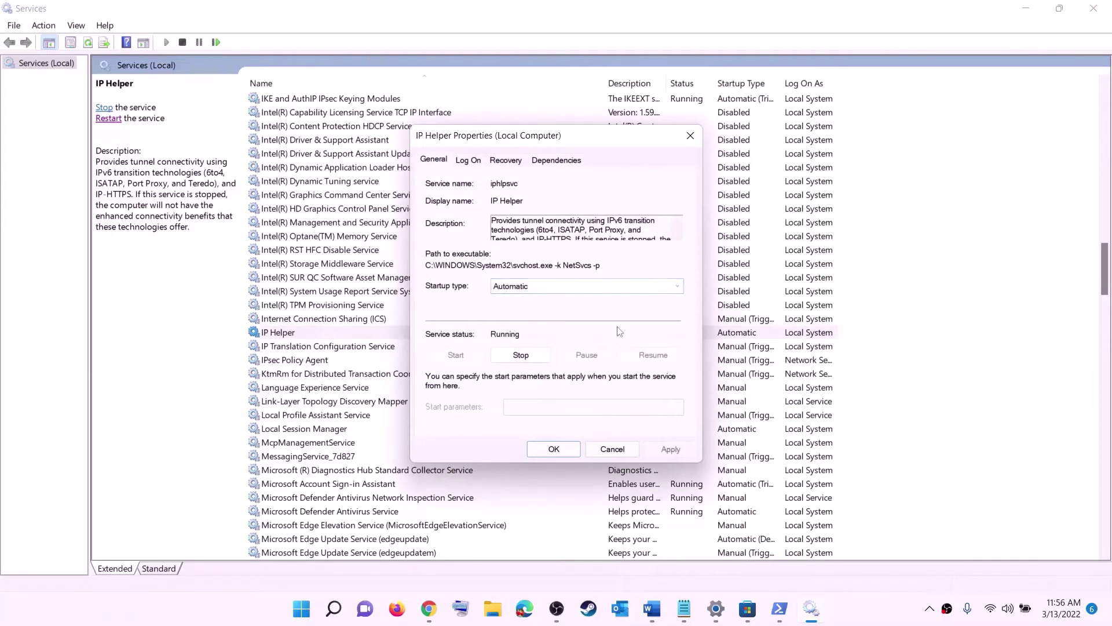
left_click(671, 449)
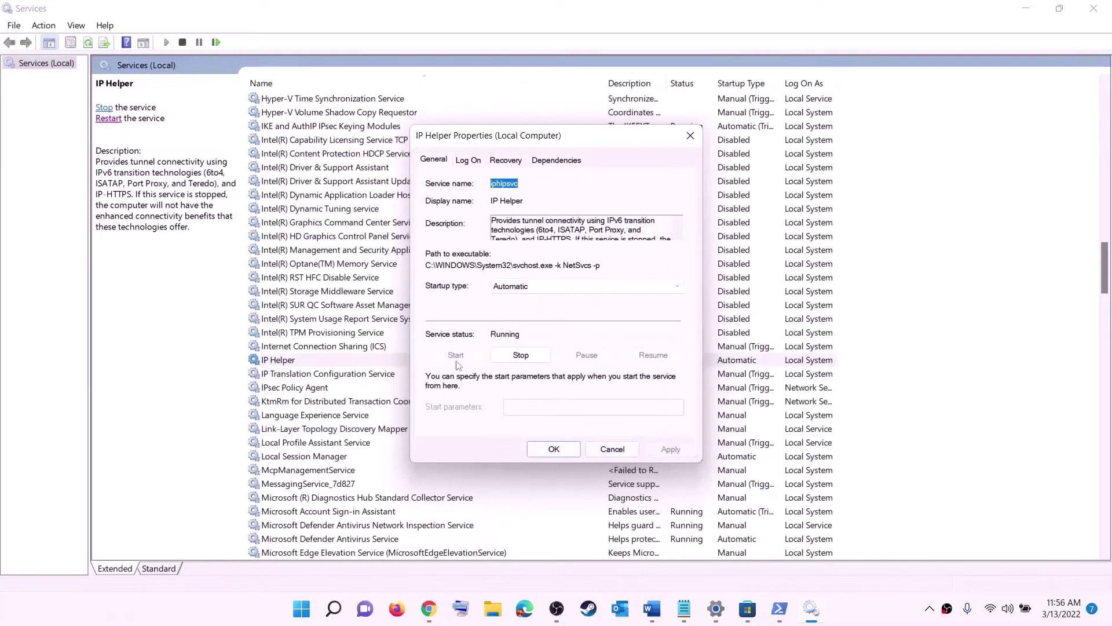
left_click(572, 449)
- Set Xbox Accessory Management Service and Xbox Live Auth Manager to Automatic startup
left_click(343, 420)
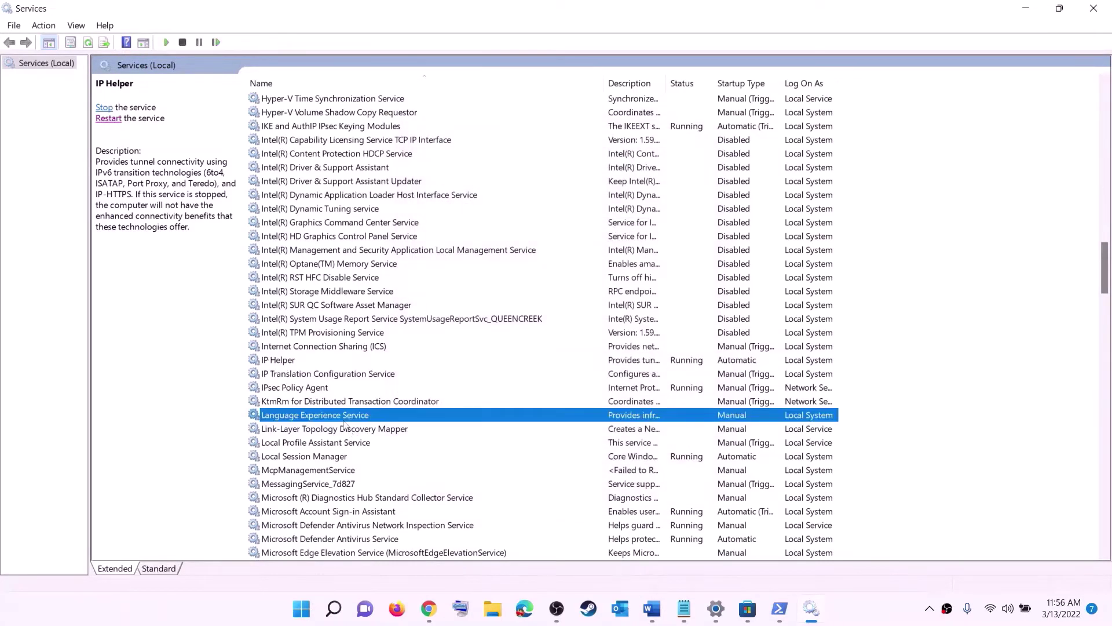
key("x")
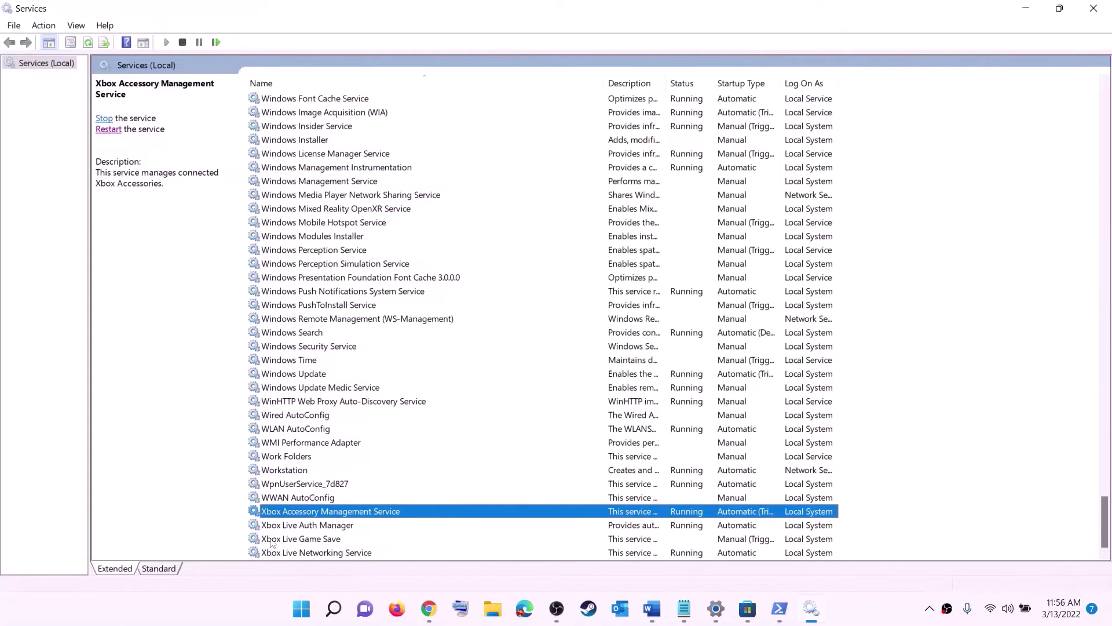
double_click(307, 513)
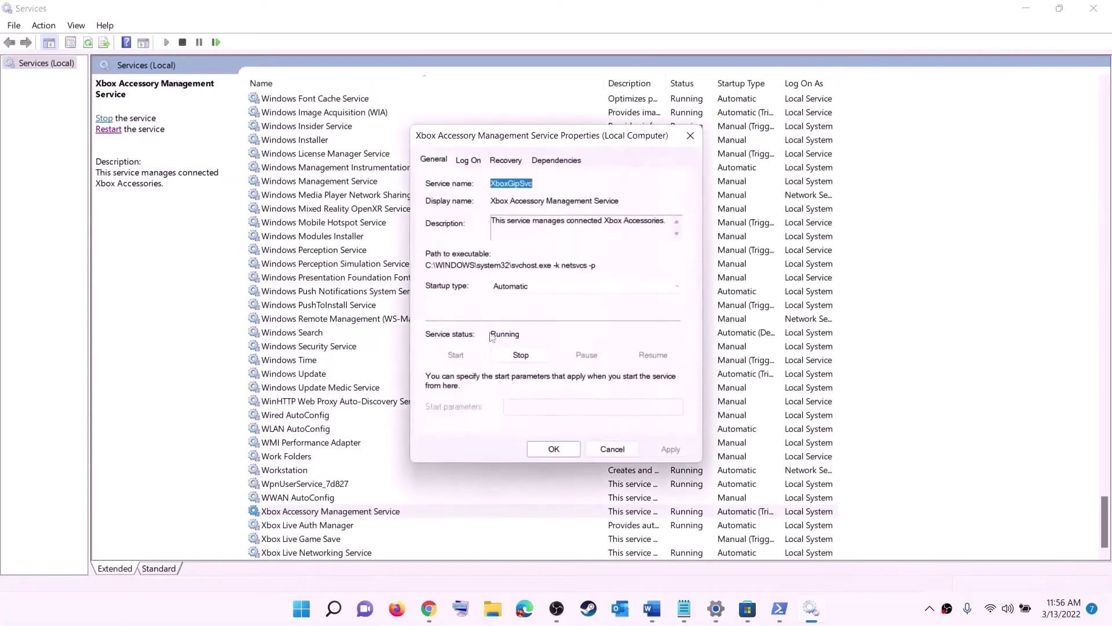
left_click(531, 289)
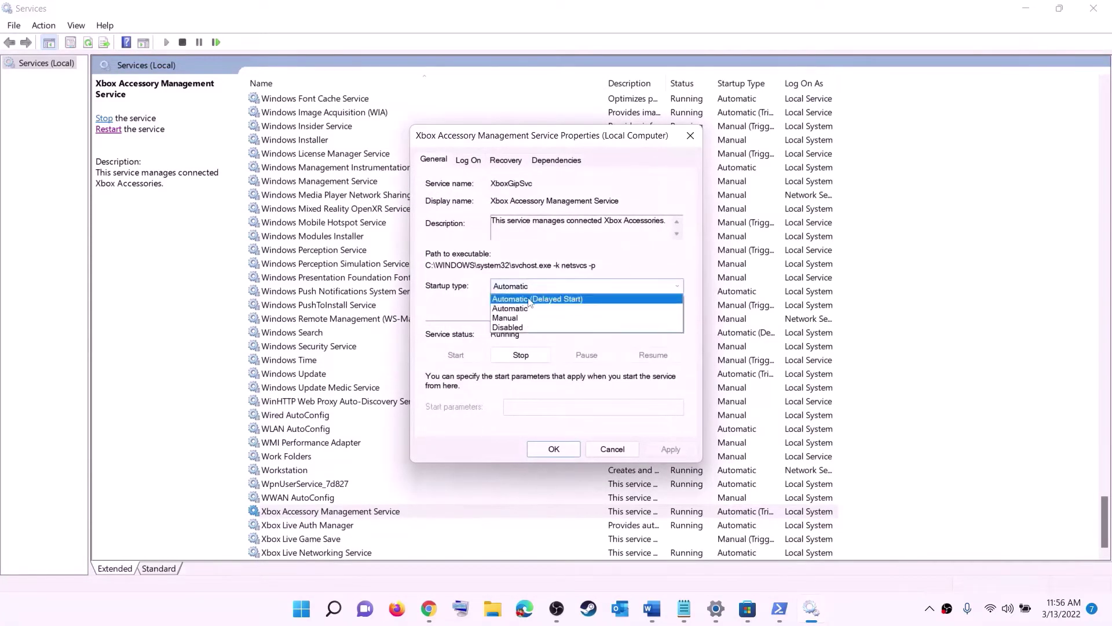
left_click(531, 309)
left_click(671, 450)
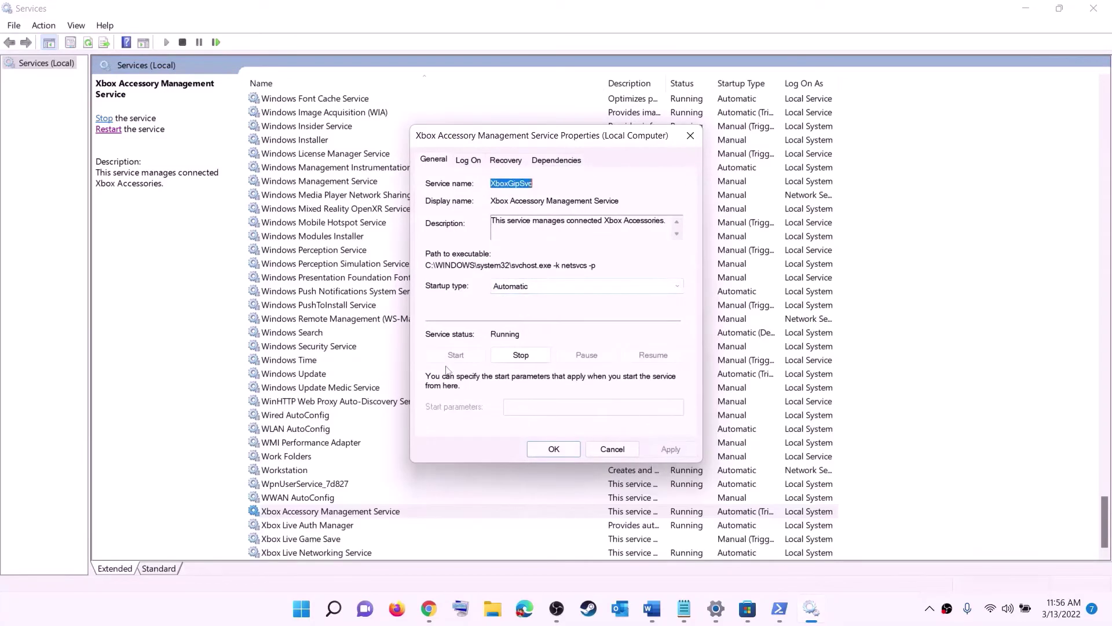
left_click(553, 449)
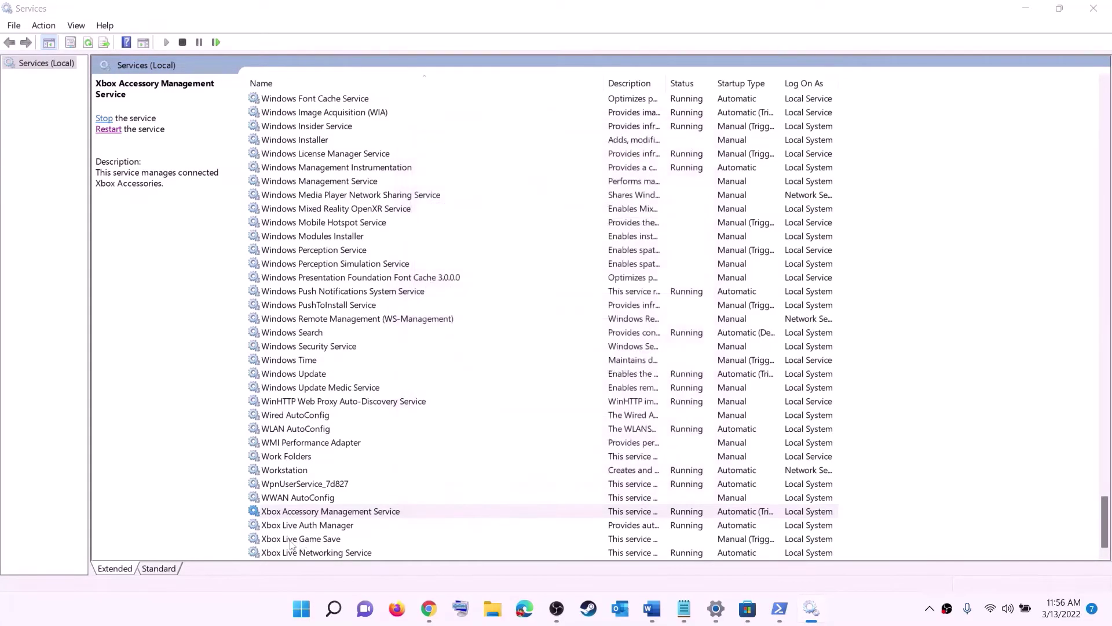
double_click(295, 525)
left_click(550, 305)
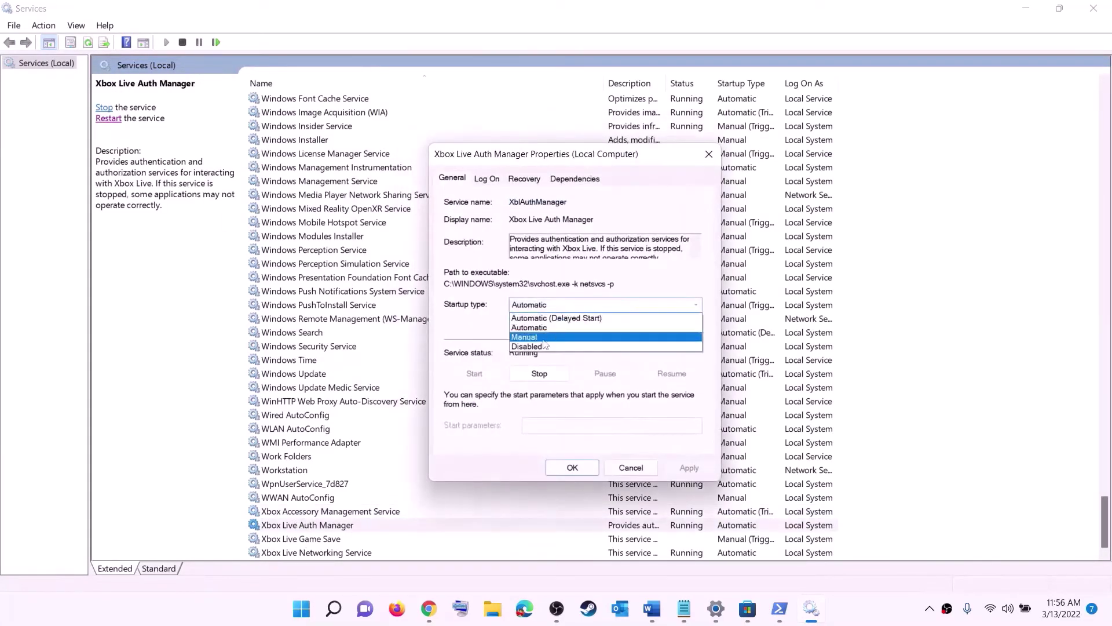
left_click(541, 325)
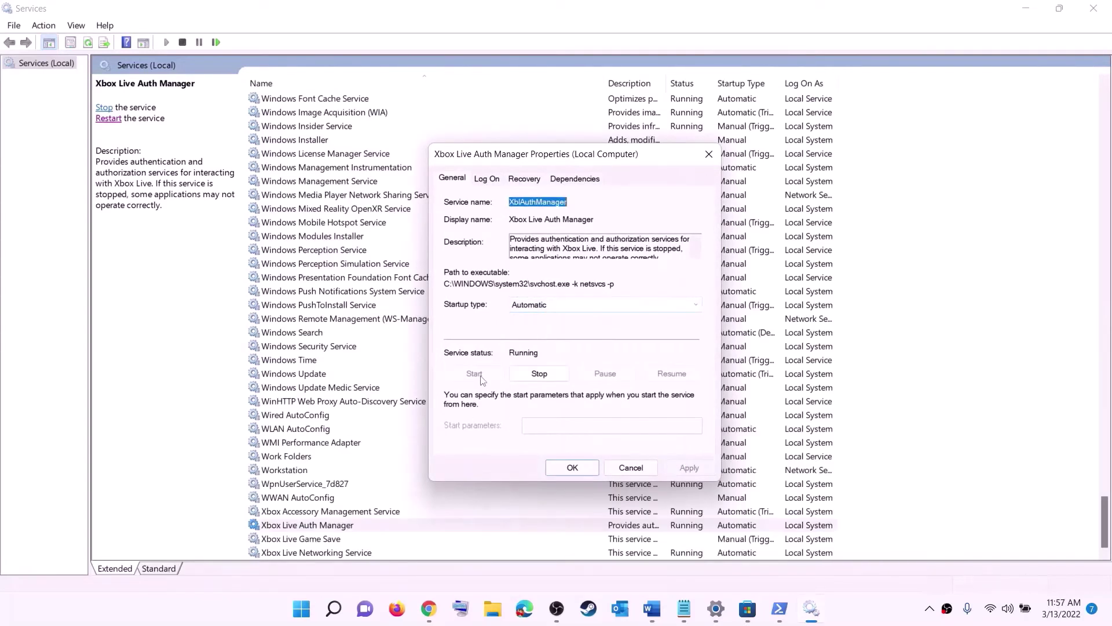
left_click(572, 468)
- Set Xbox Live Game Save to Automatic and start the service
double_click(310, 539)
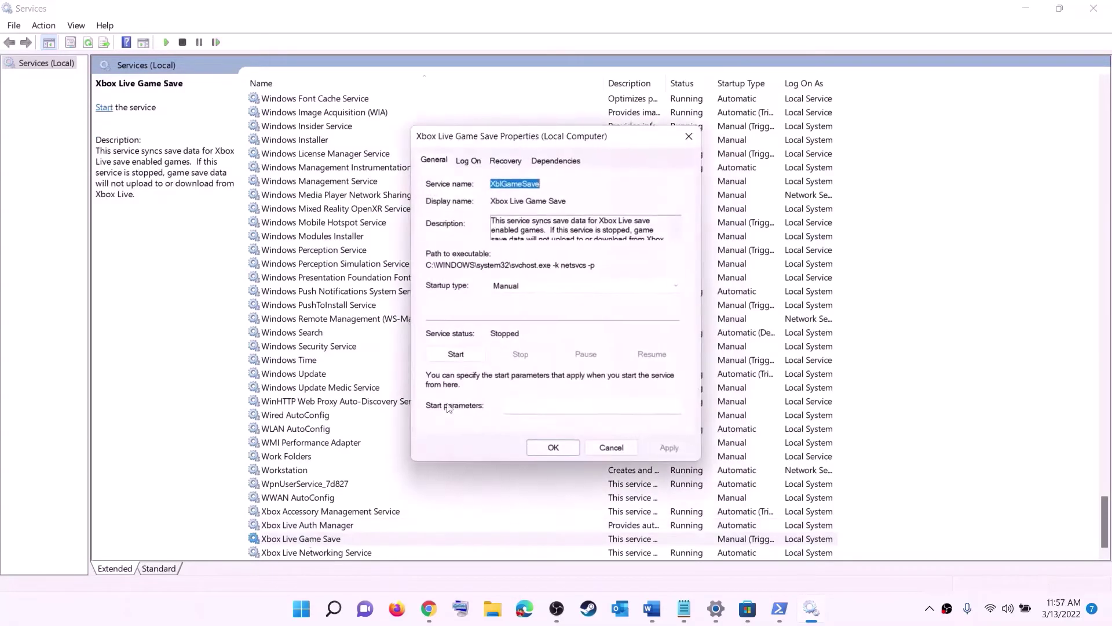
left_click(554, 286)
left_click(521, 307)
left_click(670, 449)
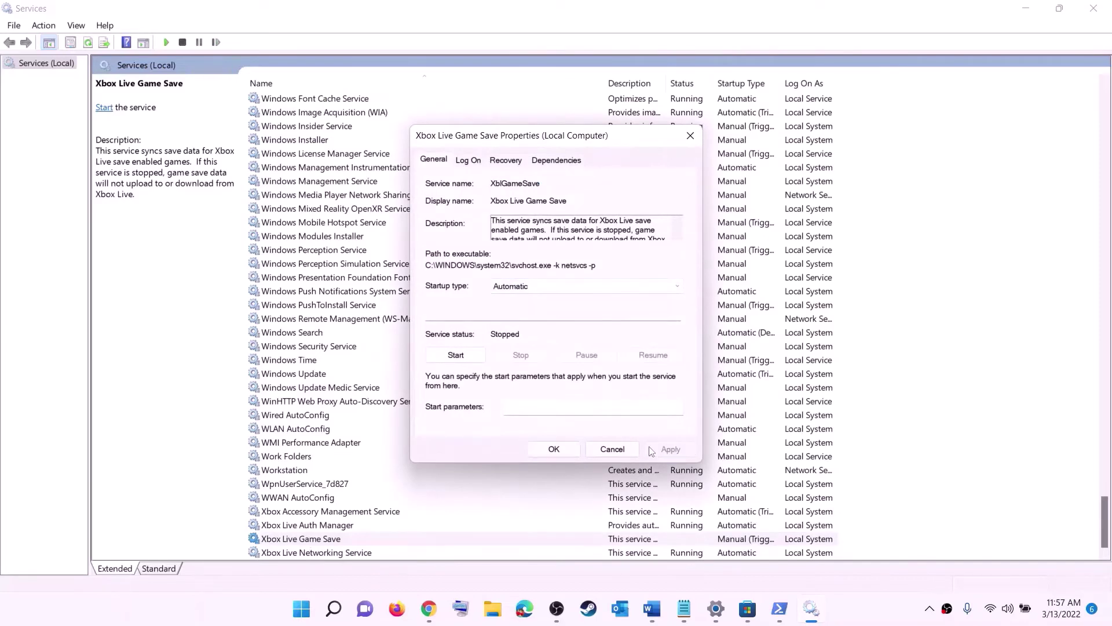
left_click(459, 354)
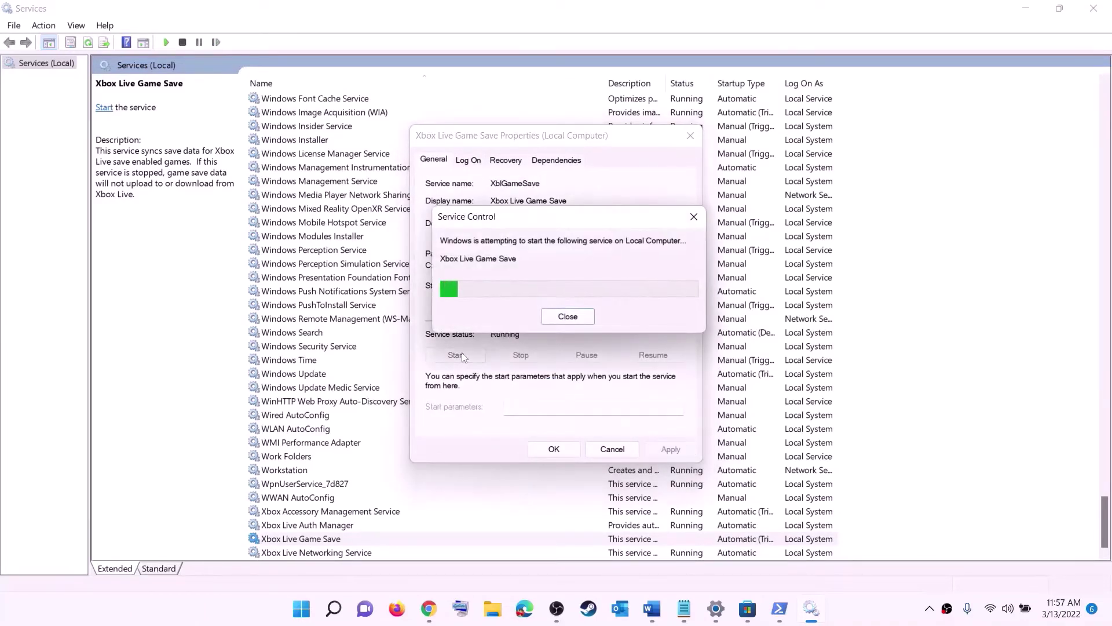
left_click(573, 453)
- Set Xbox Live Networking Service to Automatic startup
double_click(324, 551)
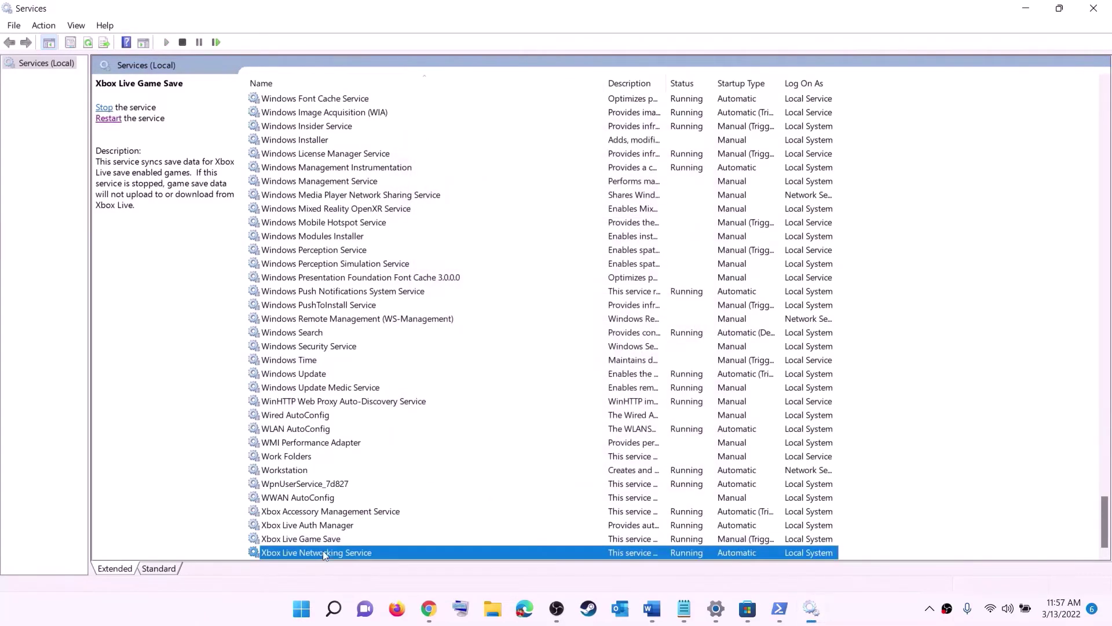
left_click(539, 289)
left_click(528, 309)
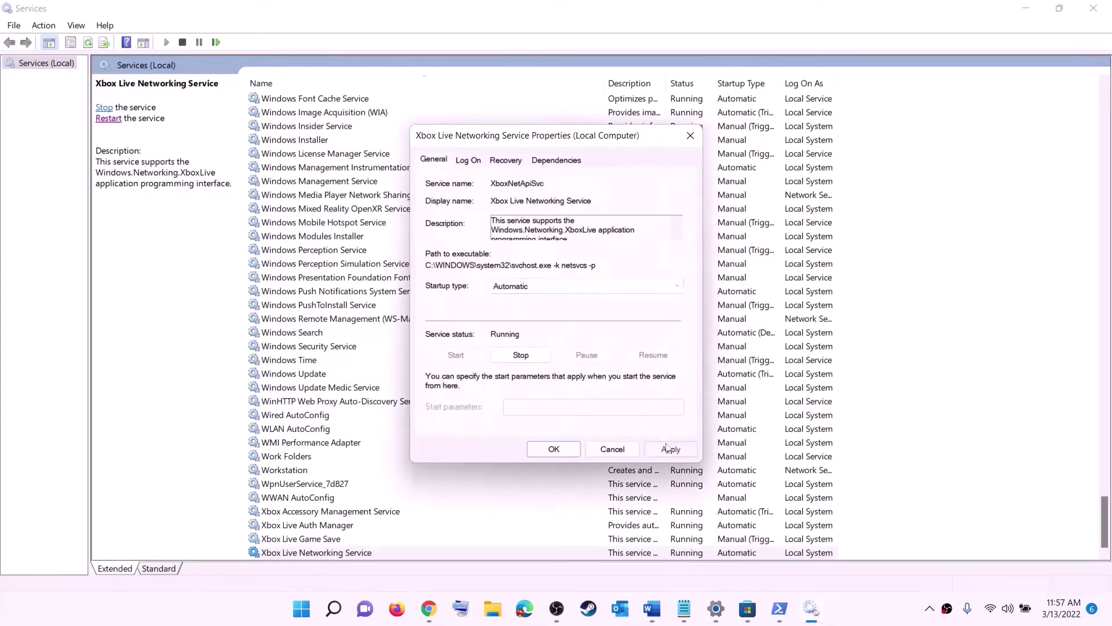
left_click(670, 450)
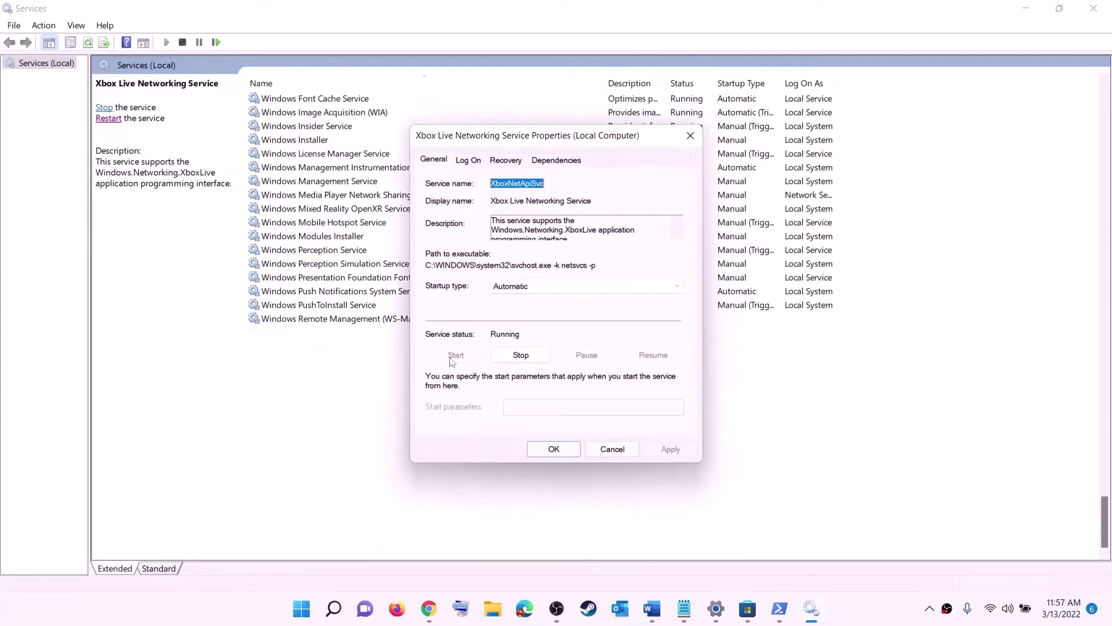
left_click(540, 449)
left_click(324, 374)
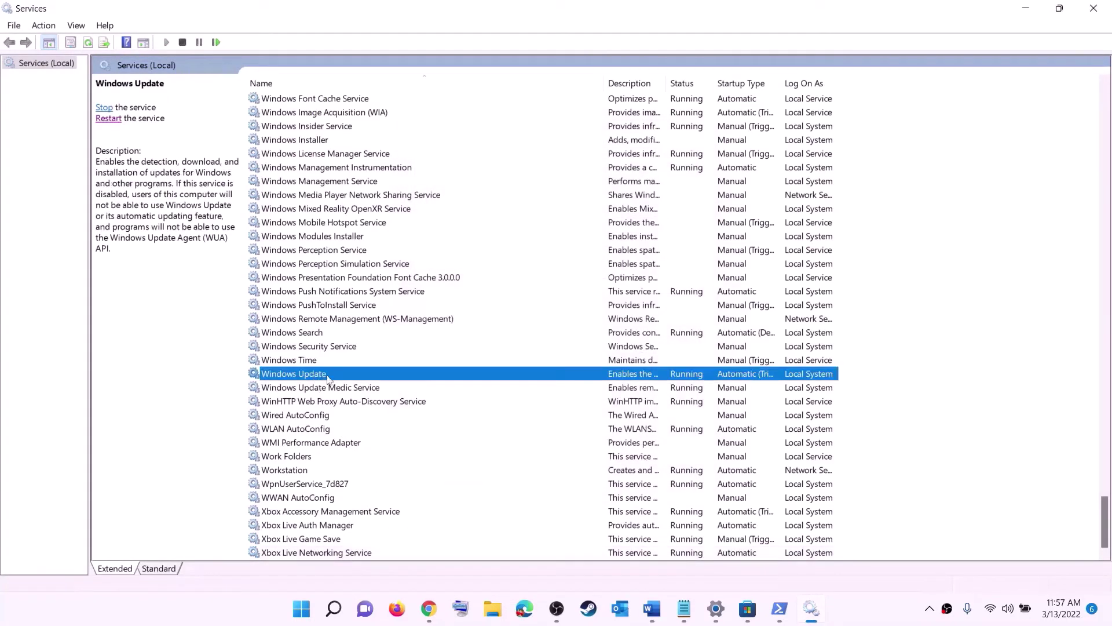
- Set Windows Update's startup type to Automatic (Delayed Start)
double_click(517, 380)
left_click(538, 288)
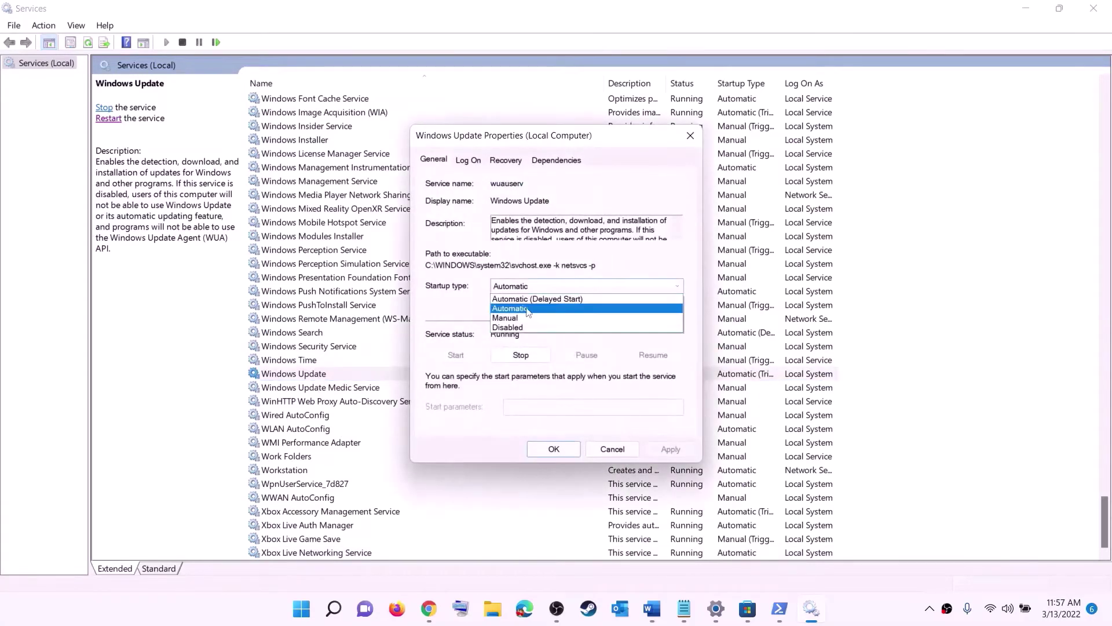
left_click(529, 309)
left_click(670, 449)
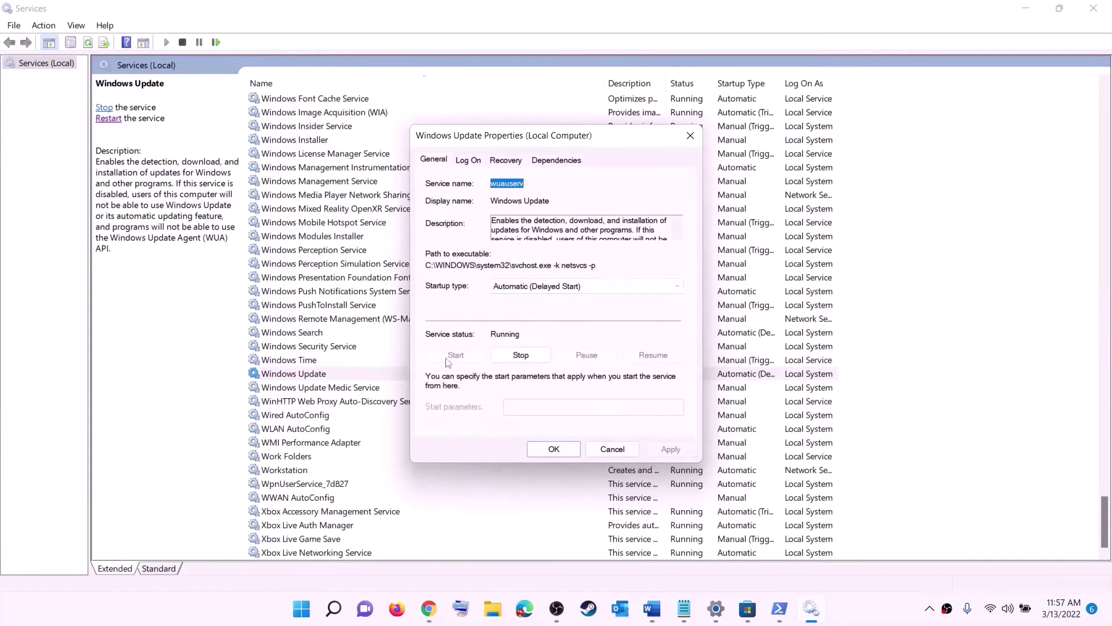
left_click(552, 450)
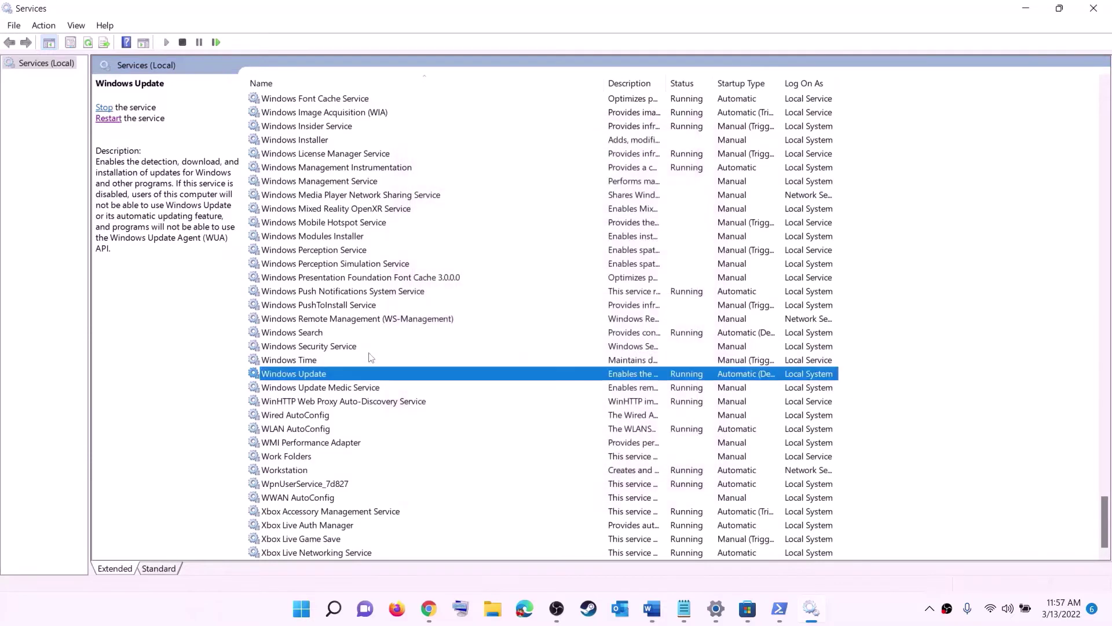
- Stop both Gaming Services entries
left_click(366, 323)
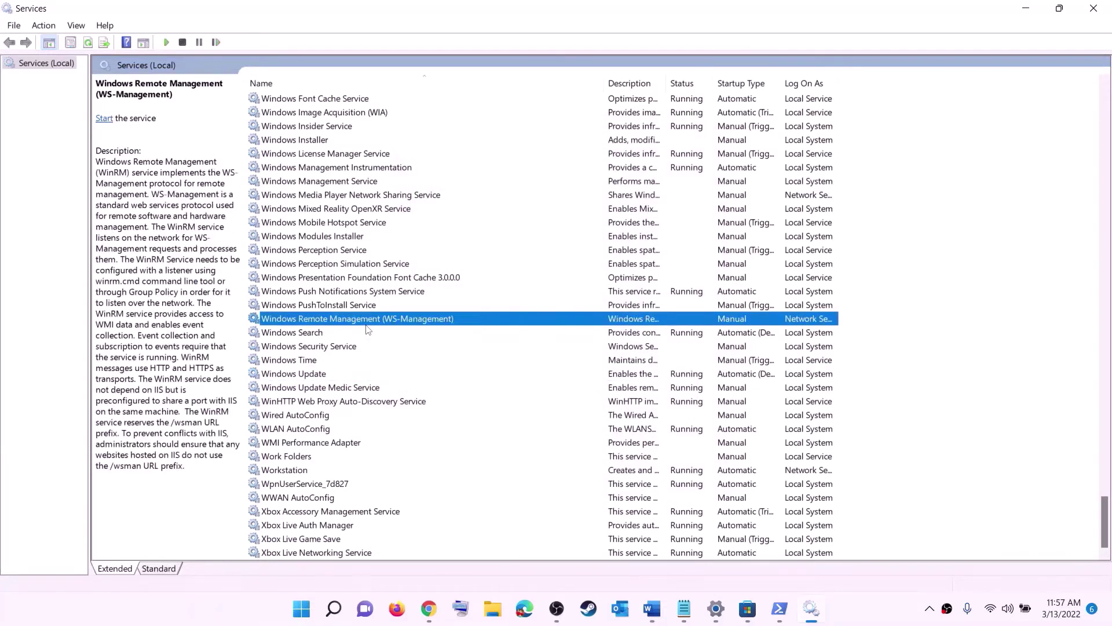
key("g")
scroll(756, 307, "up", 4)
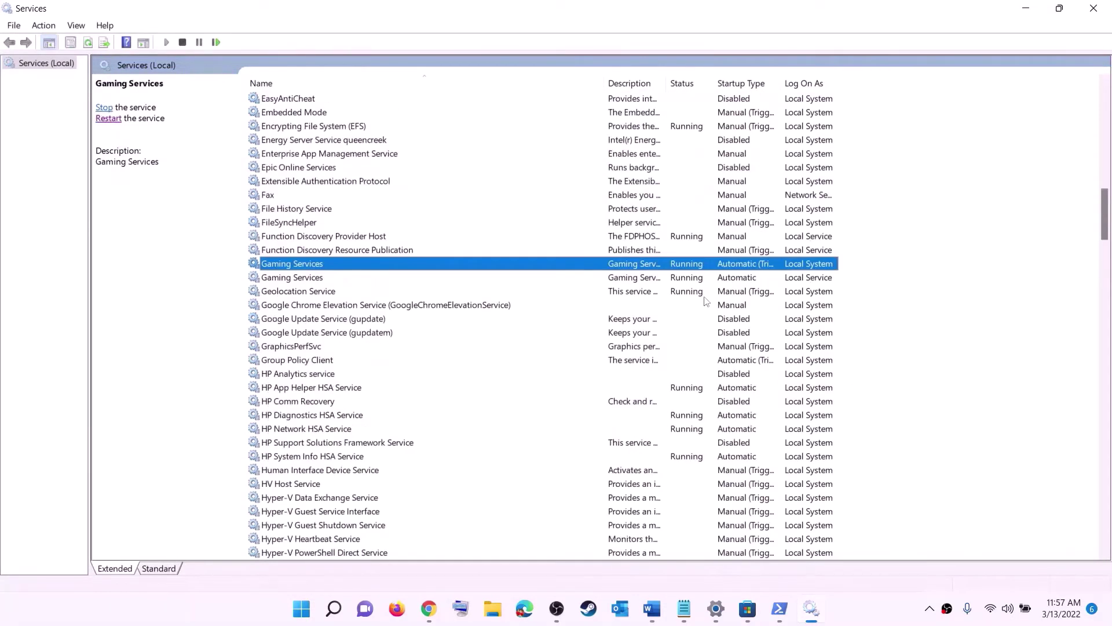
left_click(697, 281)
left_click(698, 266)
left_click(695, 279)
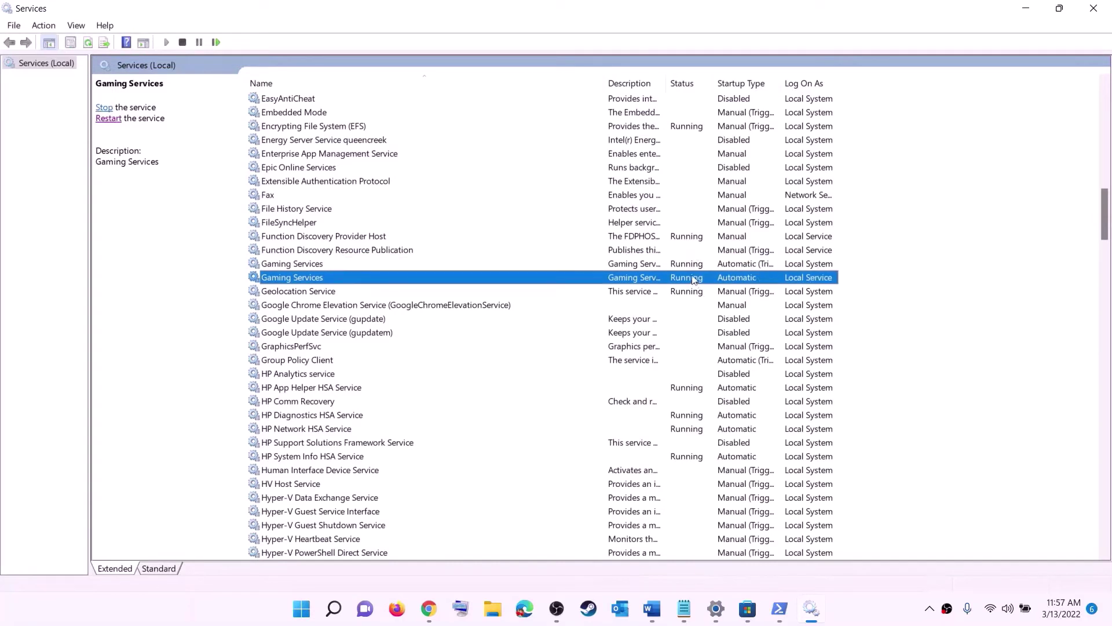
left_click(691, 266)
right_click(687, 270)
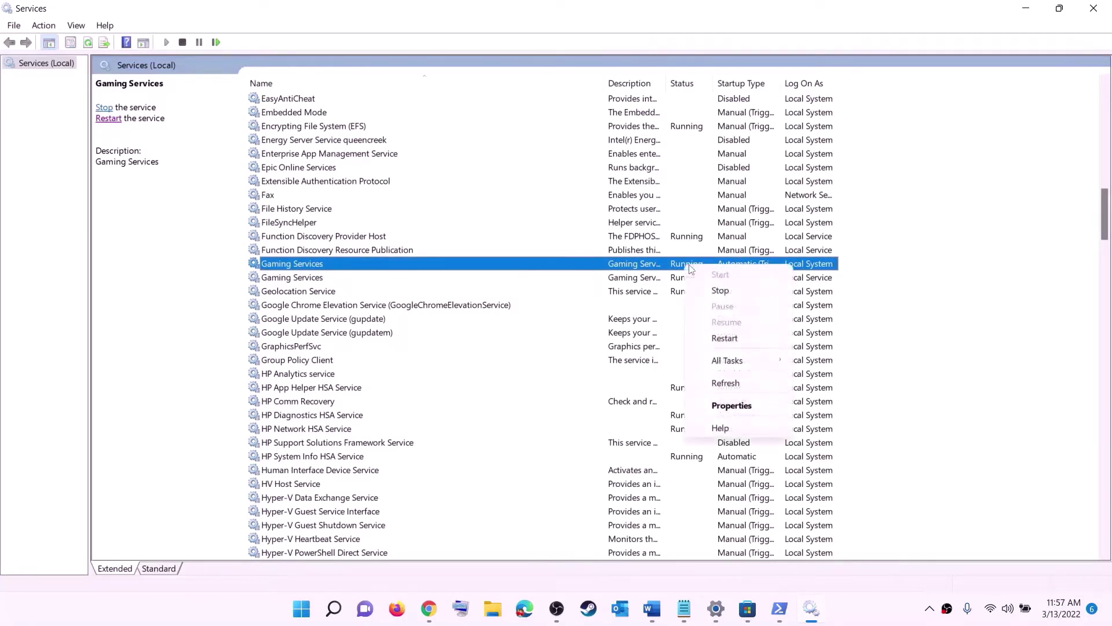
left_click(640, 282)
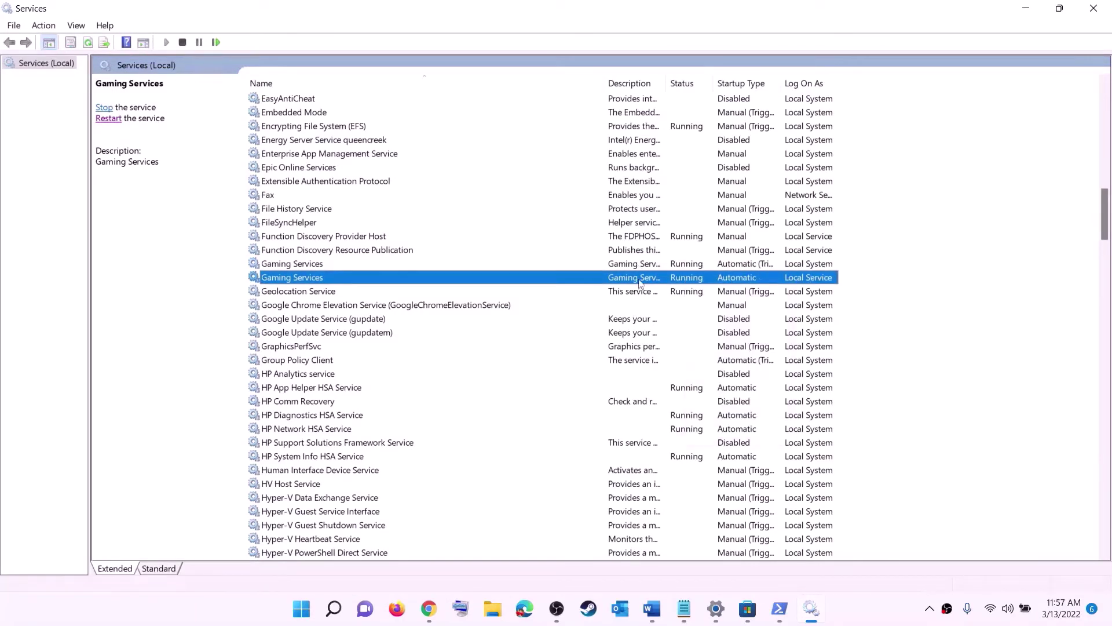
right_click(683, 266)
left_click(707, 289)
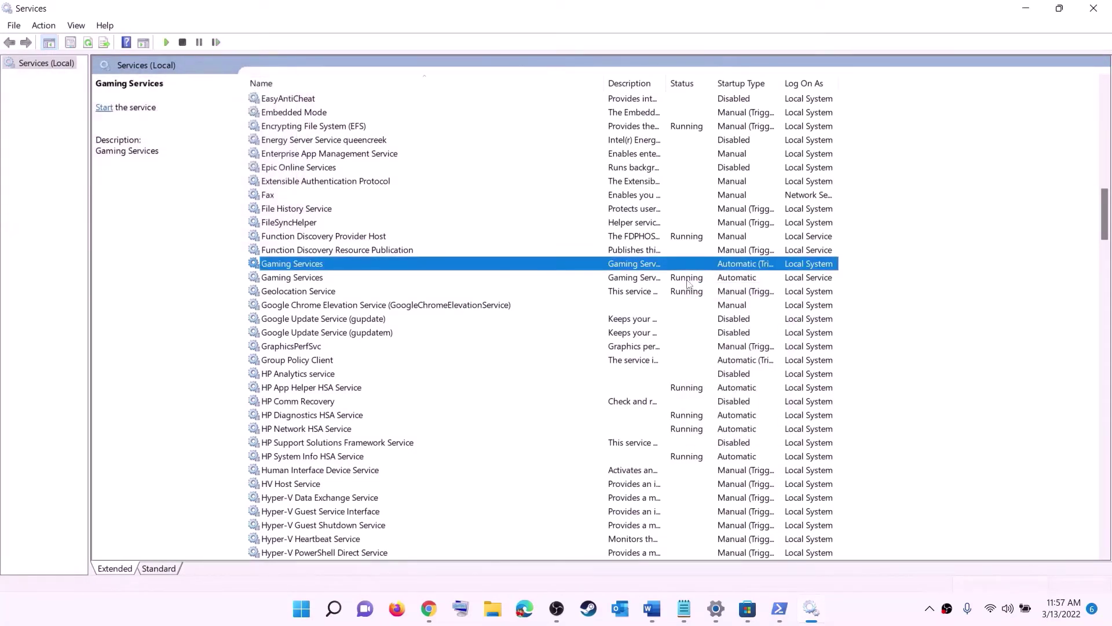
left_click(688, 284)
right_click(688, 284)
left_click(719, 303)
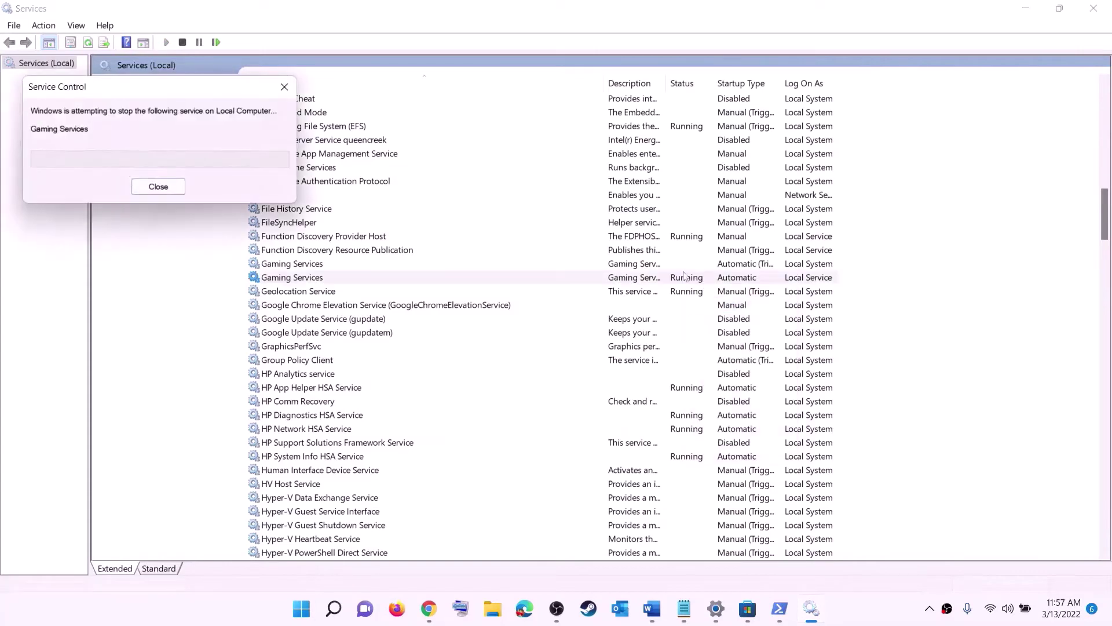
- Start both Gaming Services entries again
left_click(659, 266)
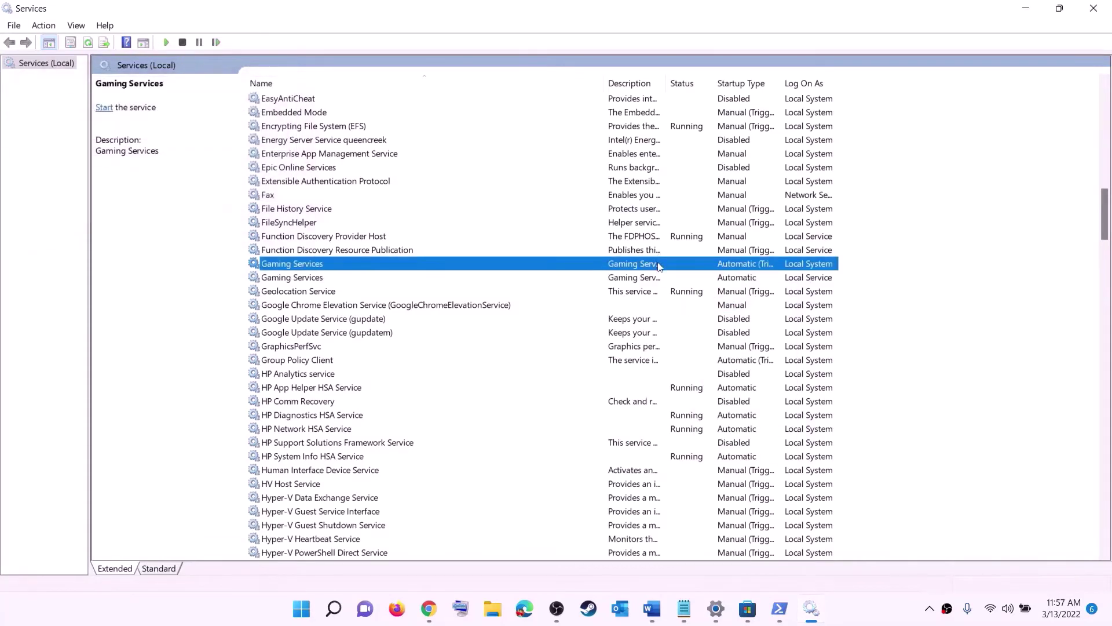
right_click(659, 265)
left_click(701, 272)
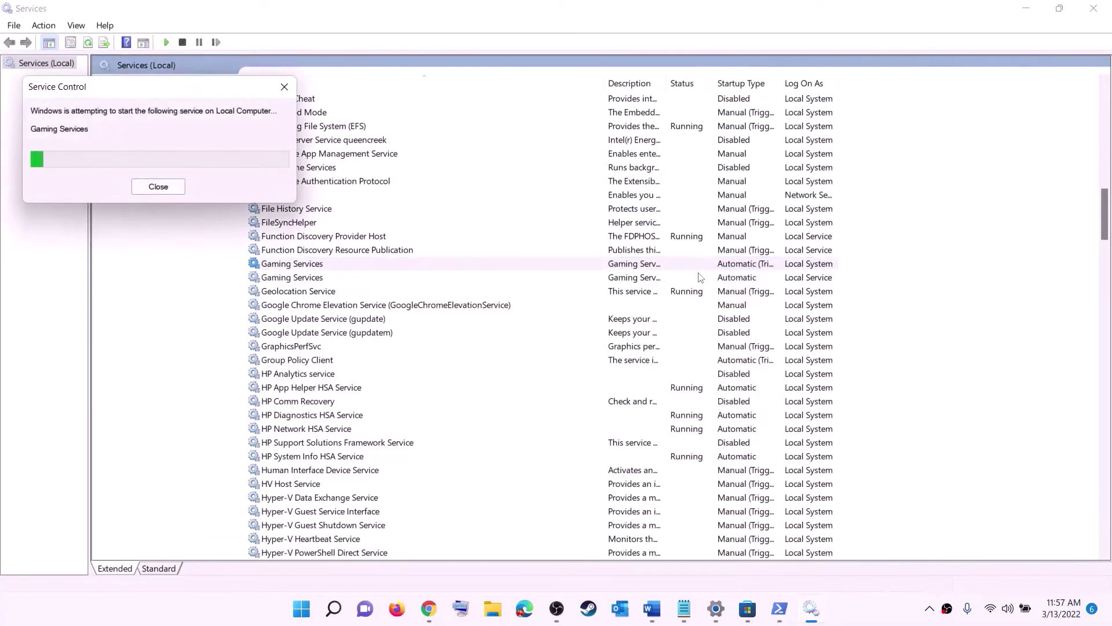
left_click(654, 279)
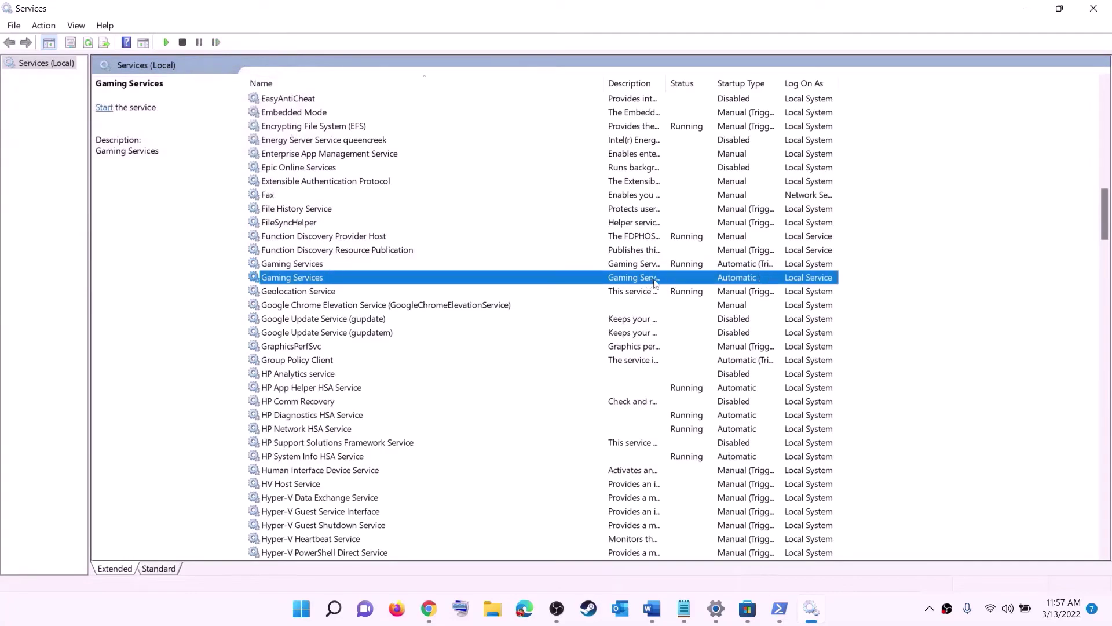
right_click(655, 281)
left_click(688, 291)
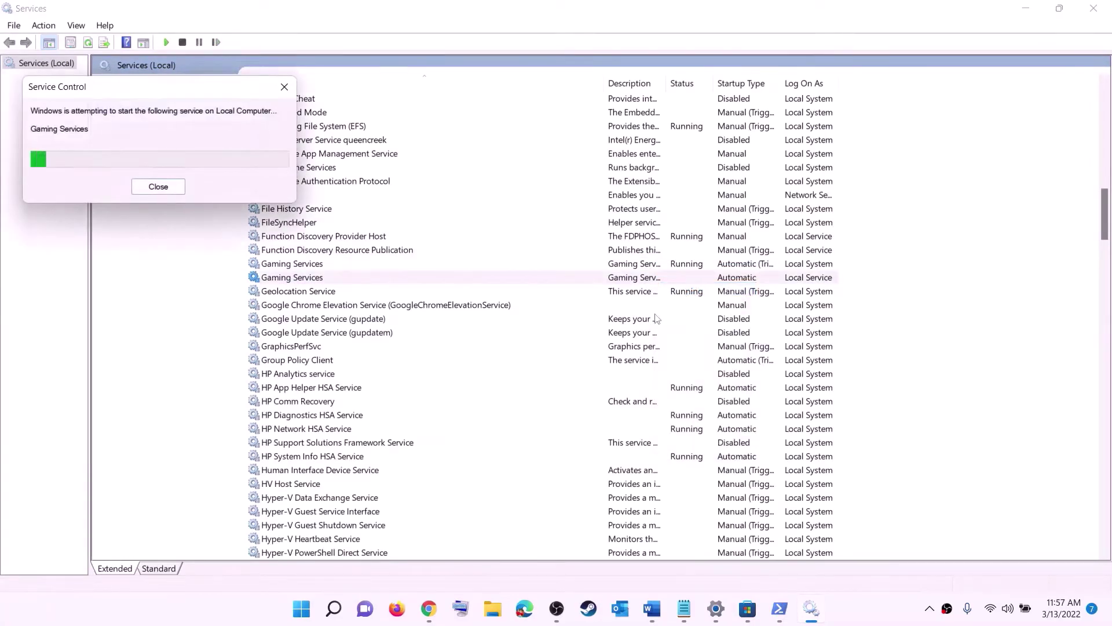
left_click(632, 360)
- Confirm the Microsoft Store Install Service startup type is Automatic and apply it
key("m")
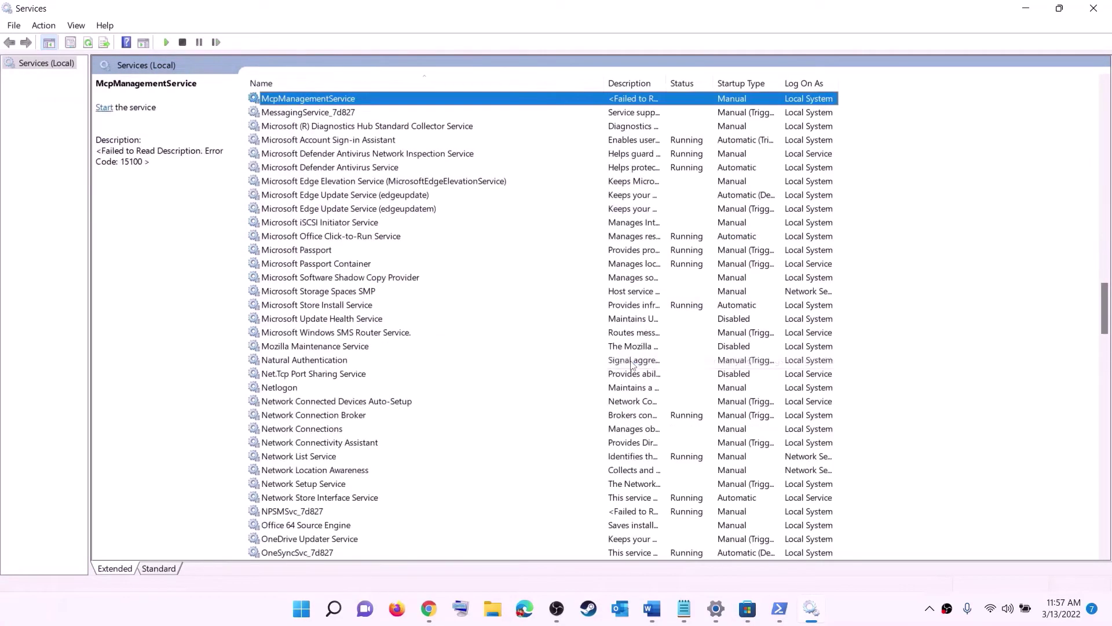
left_click(336, 306)
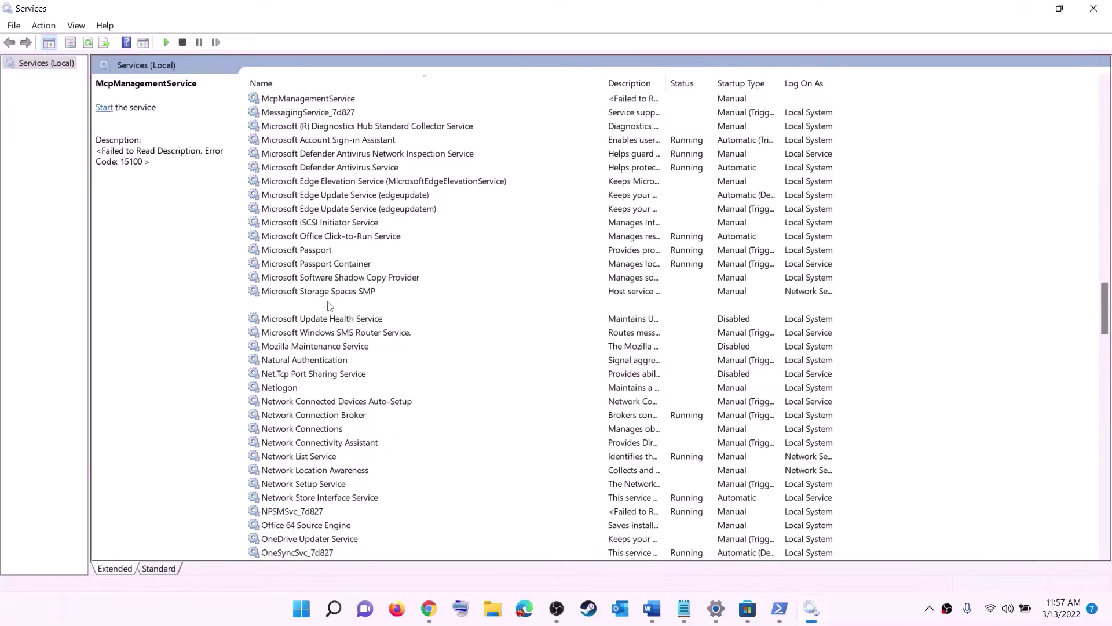
double_click(428, 306)
left_click(556, 285)
left_click(521, 295)
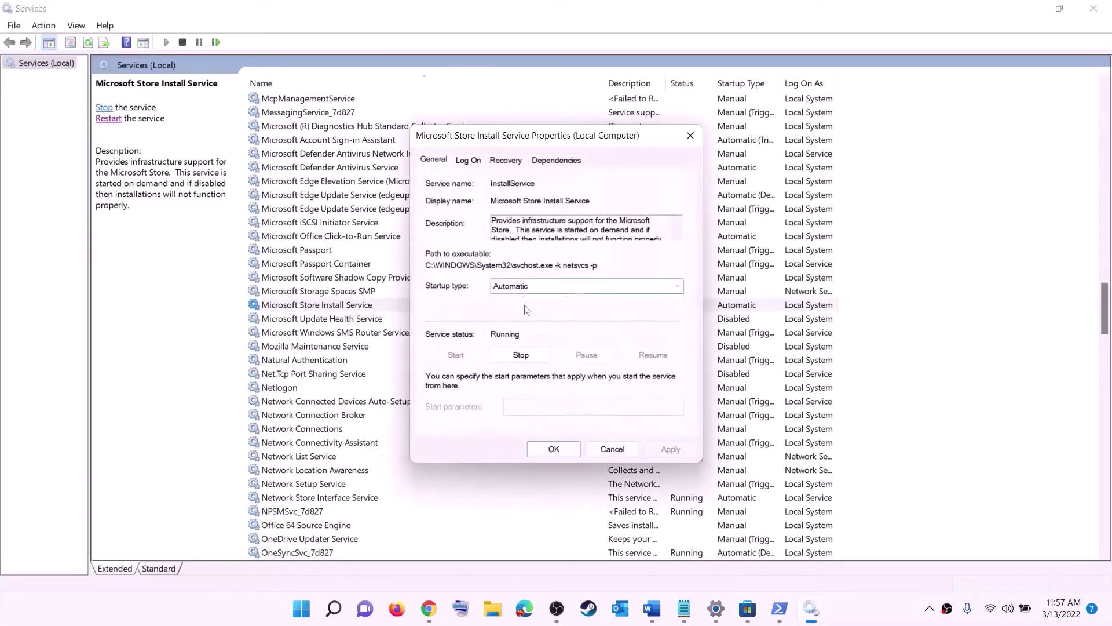
left_click(666, 447)
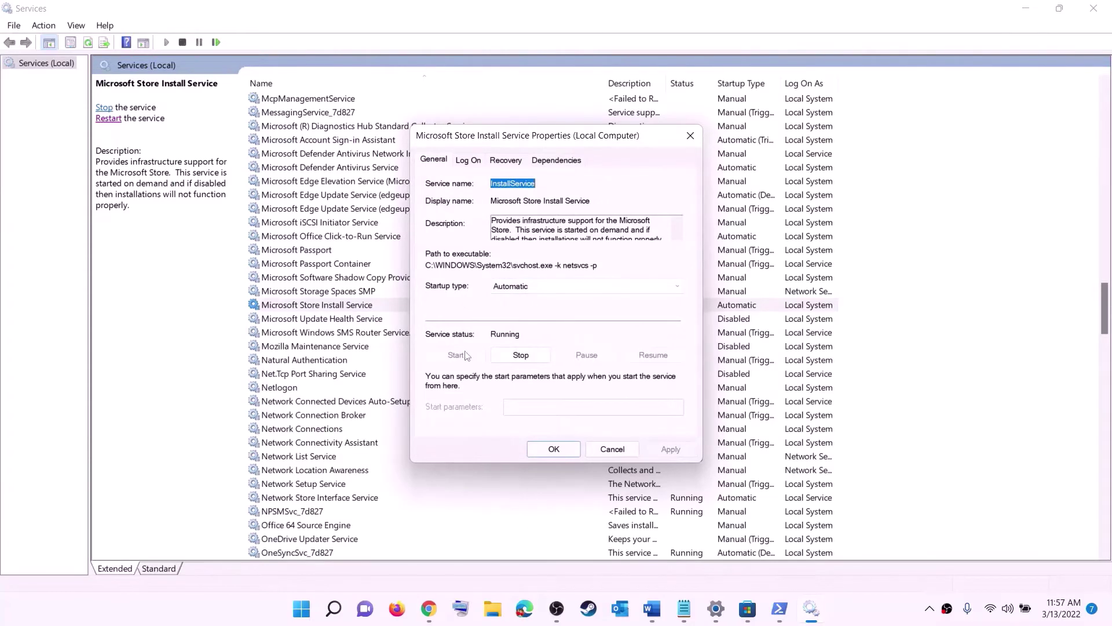
left_click(554, 449)
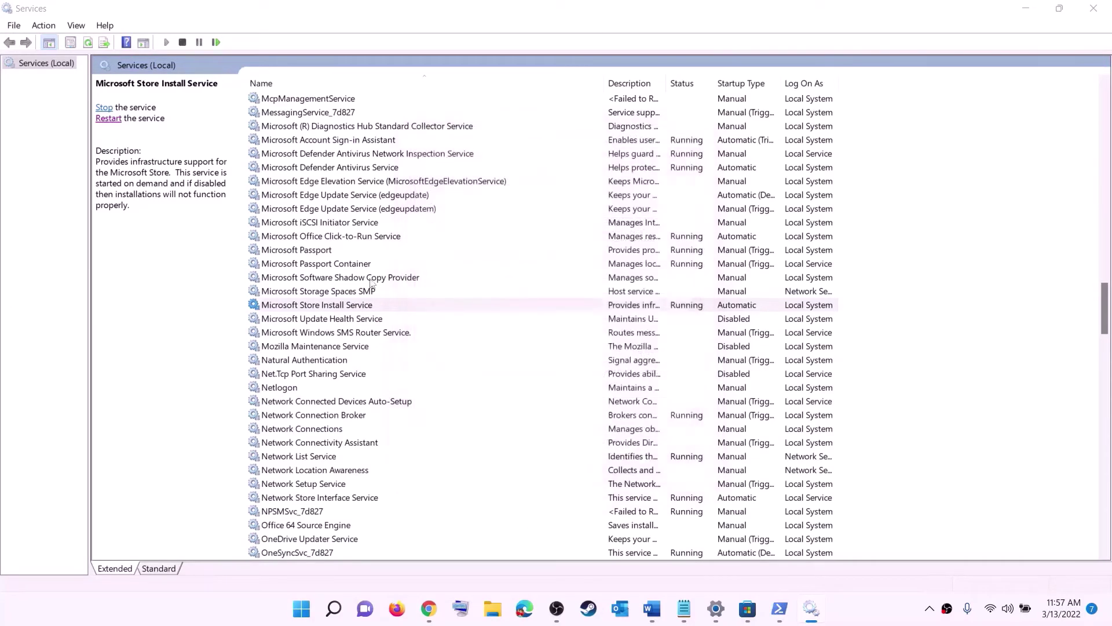
- Set Background Intelligent Transfer Service to Automatic, then close Services
left_click(366, 269)
key("b")
scroll(399, 226, "up", 4)
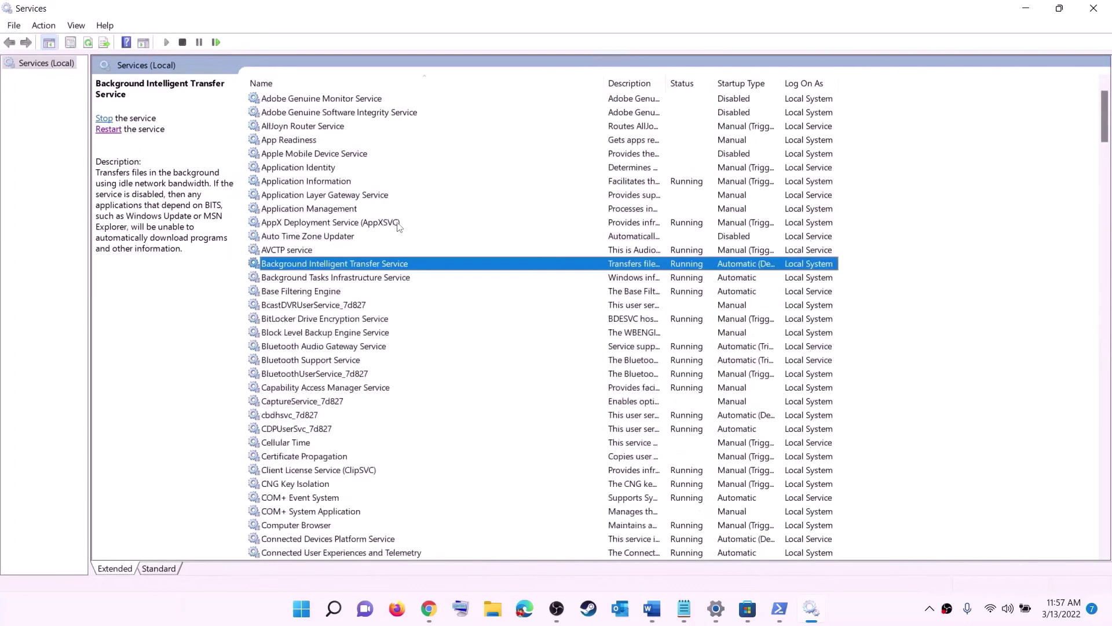
double_click(407, 264)
left_click(585, 286)
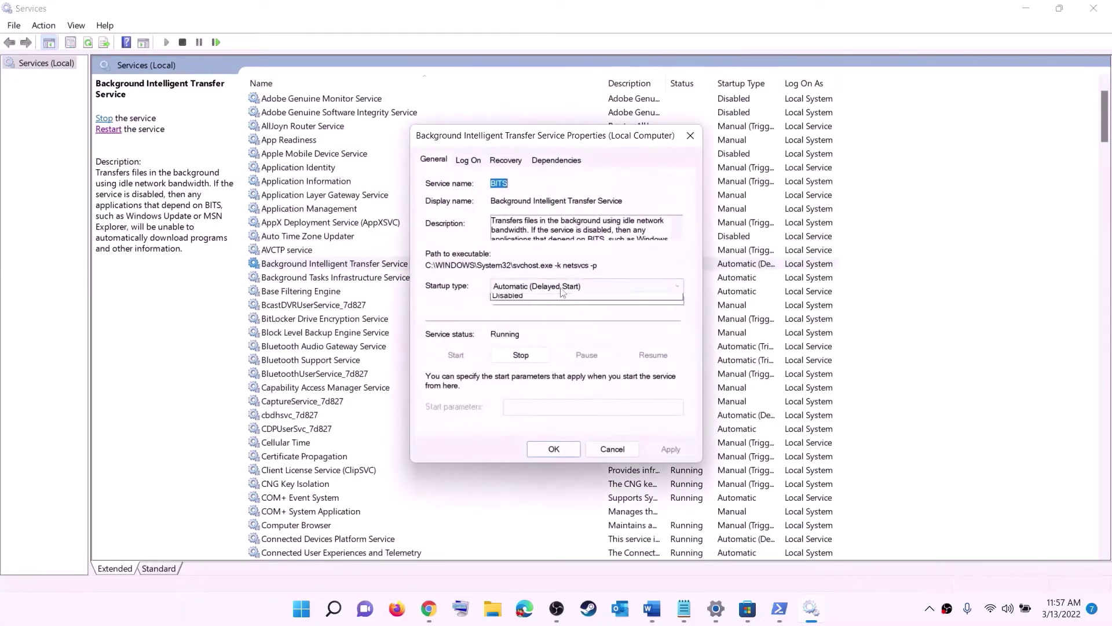
left_click(538, 308)
left_click(666, 447)
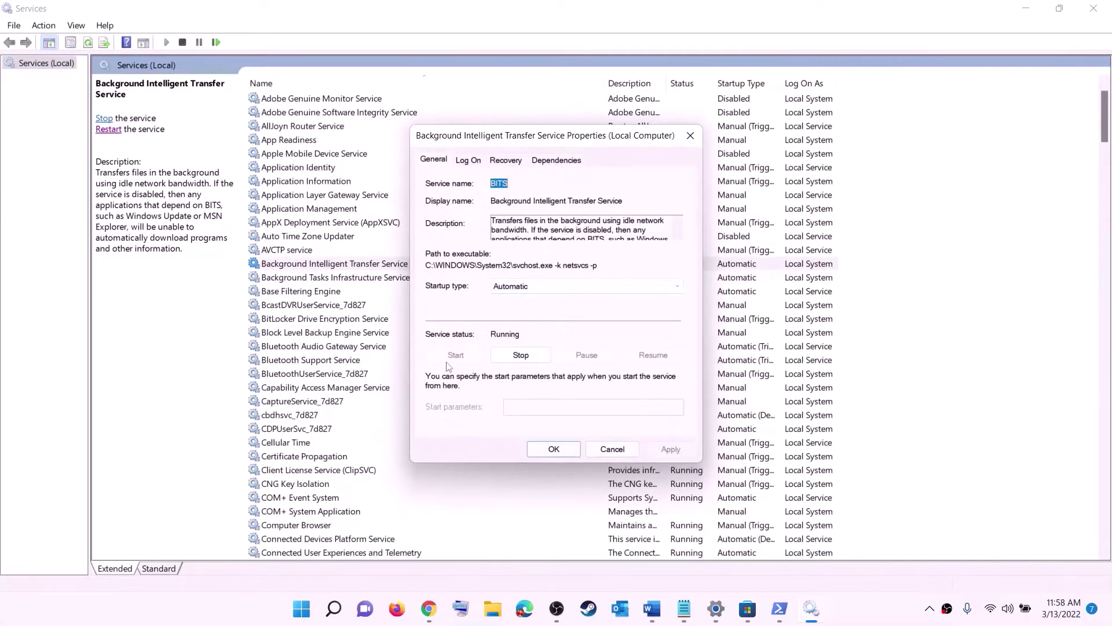
left_click(553, 452)
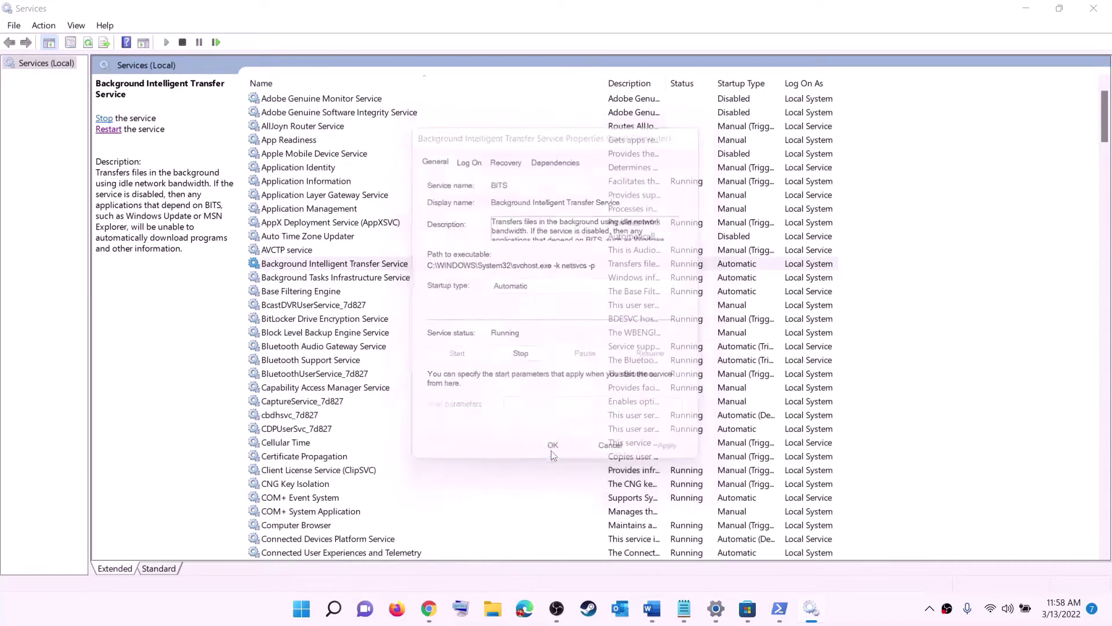
left_click(1093, 8)
scroll(414, 343, "down", 8)
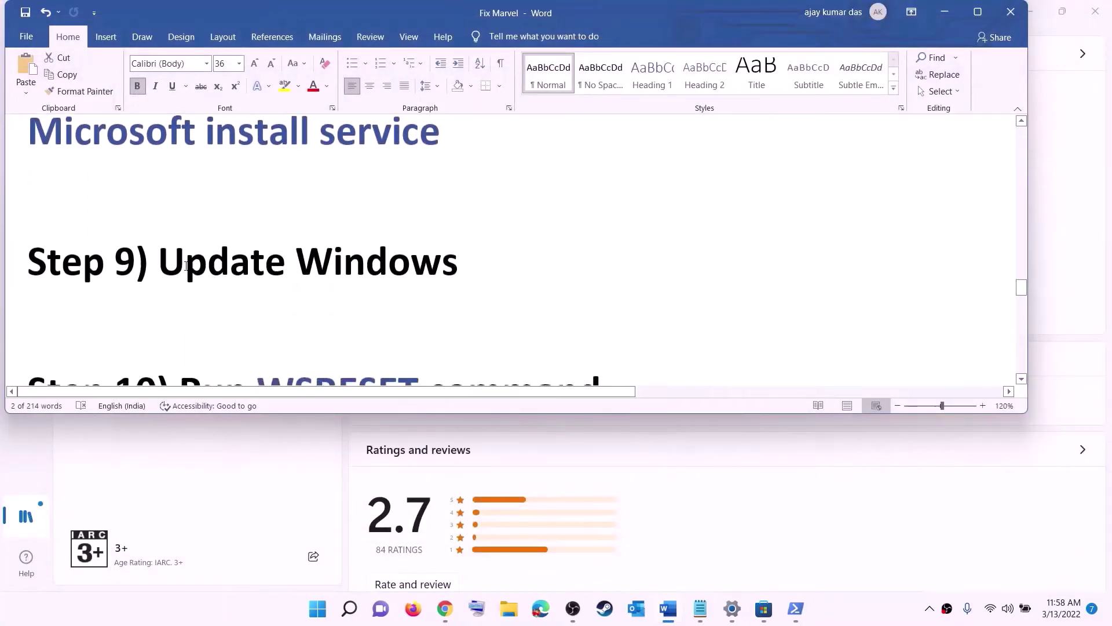
- Bring up Settings' Windows Update page showing pending KB5011493, checking power options without restarting
left_click_drag(184, 268, 546, 253)
left_click(317, 608)
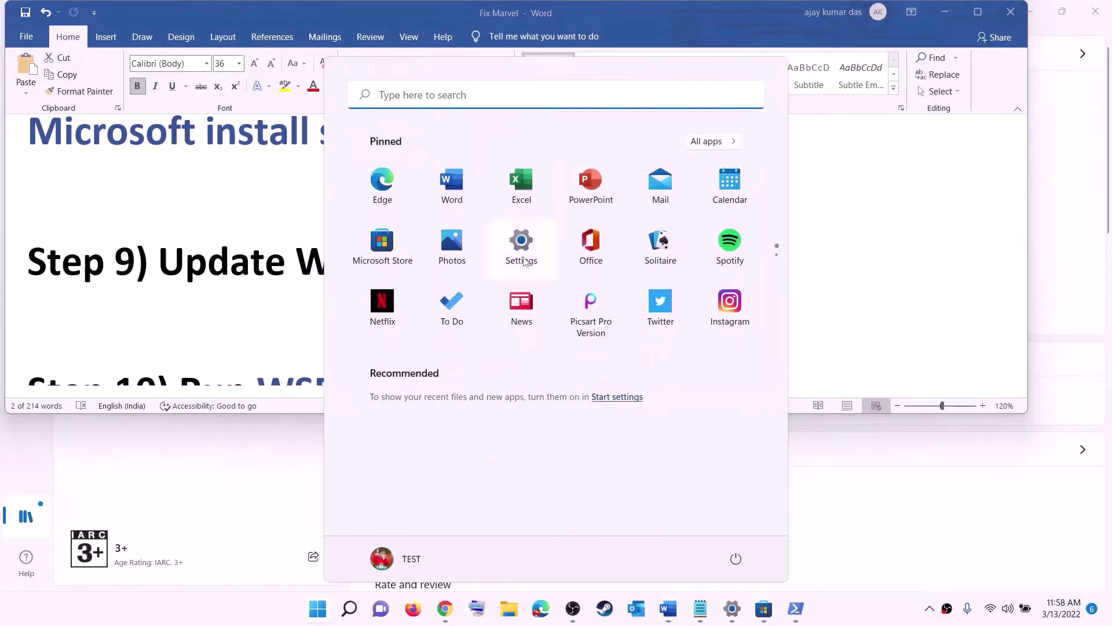
left_click(521, 255)
left_click(84, 446)
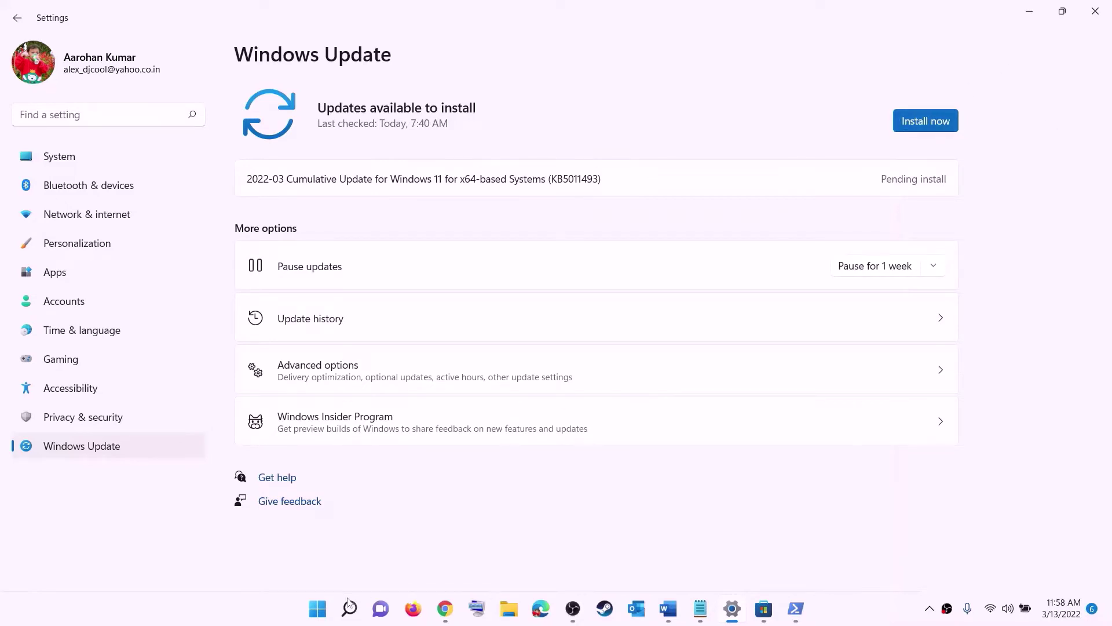
key("super")
left_click(735, 558)
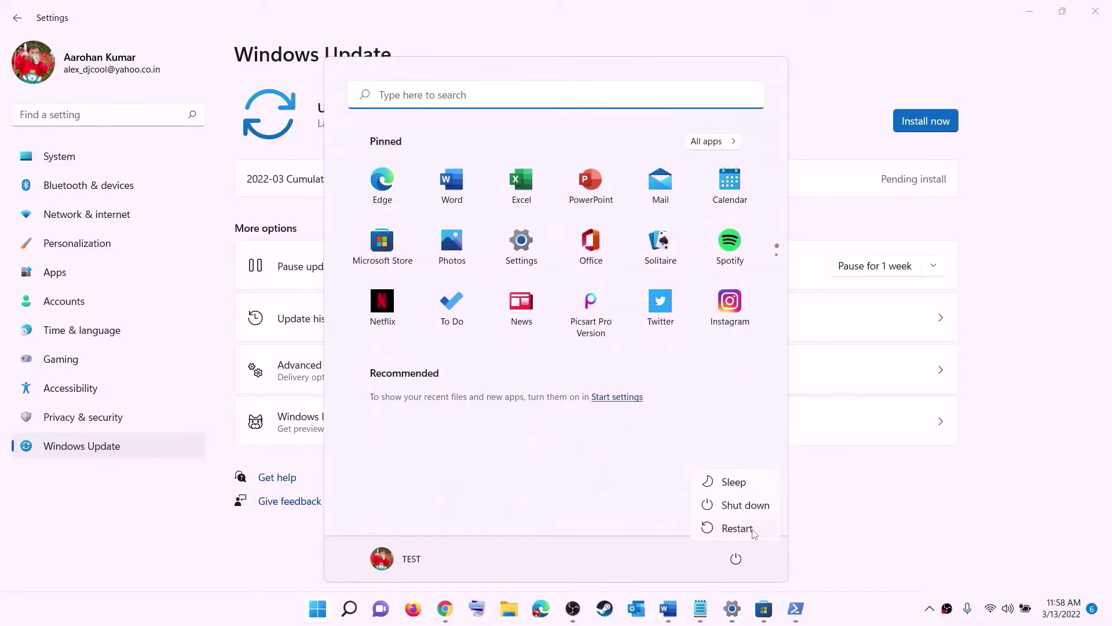
left_click(1048, 22)
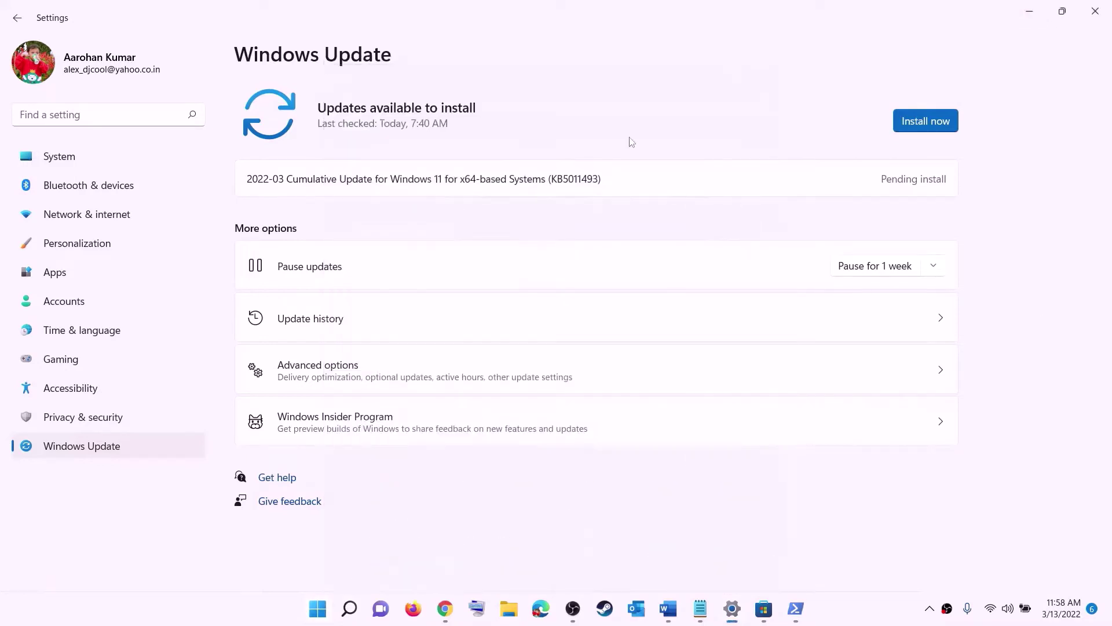
- Copy WSRESET from the Fix Marvel notes and run it from Start search, reopening the Store
left_click(668, 609)
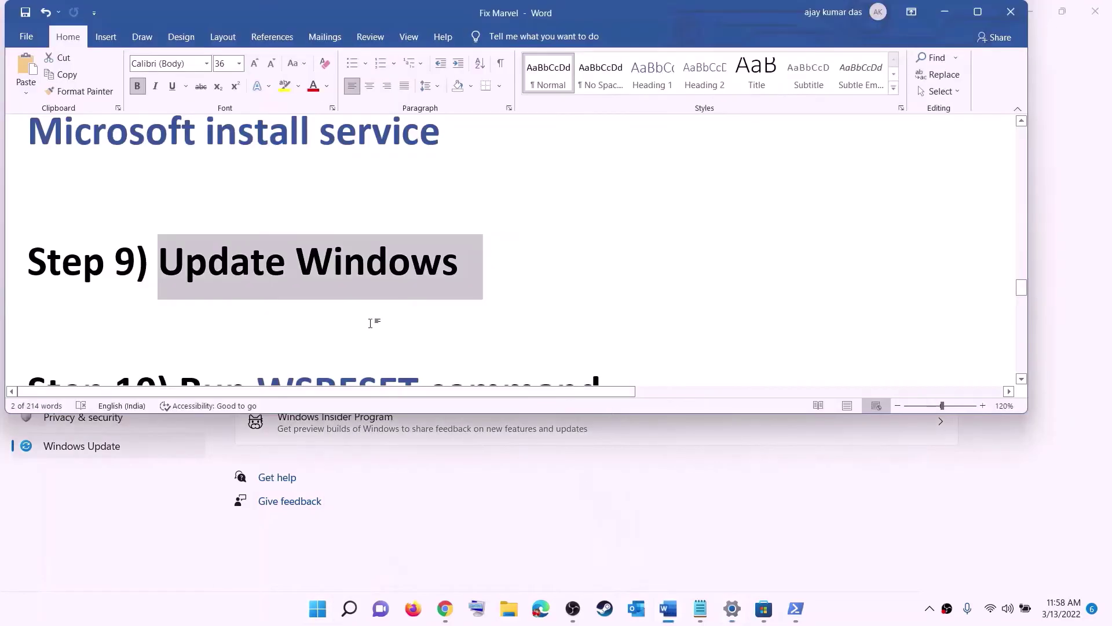
scroll(371, 322, "down", 2)
double_click(338, 273)
key("ctrl+c")
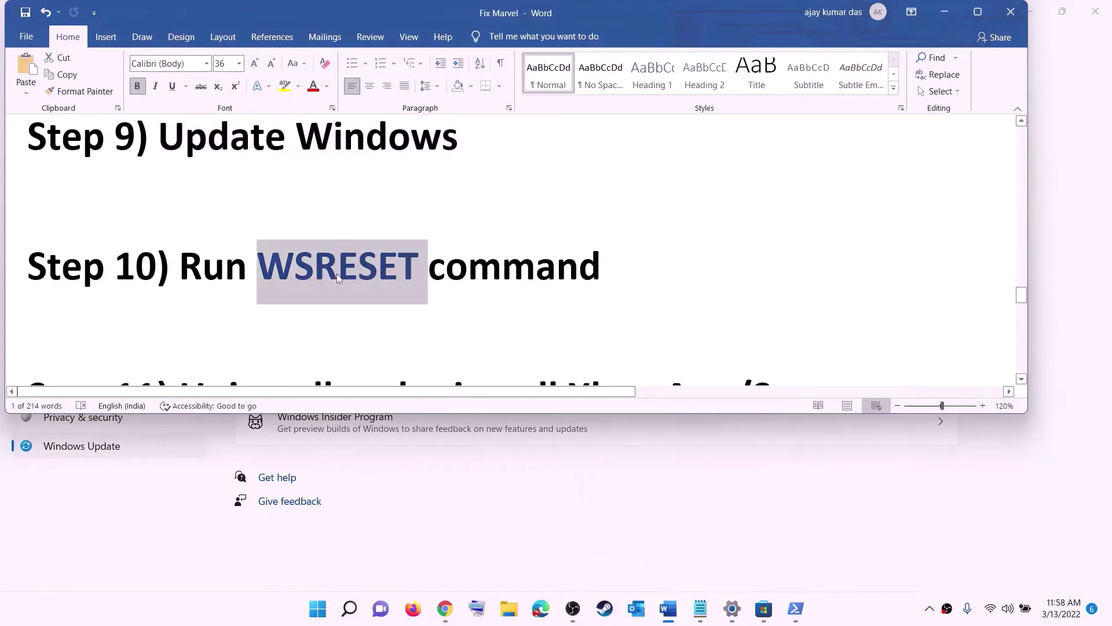
left_click(313, 619)
key("ctrl+v")
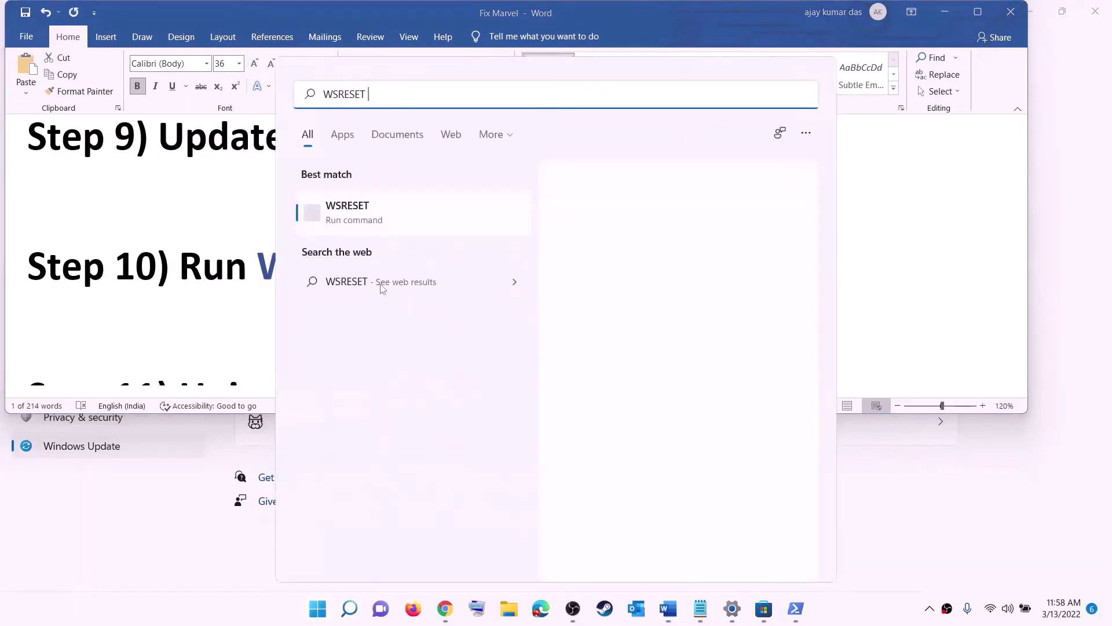
left_click(366, 221)
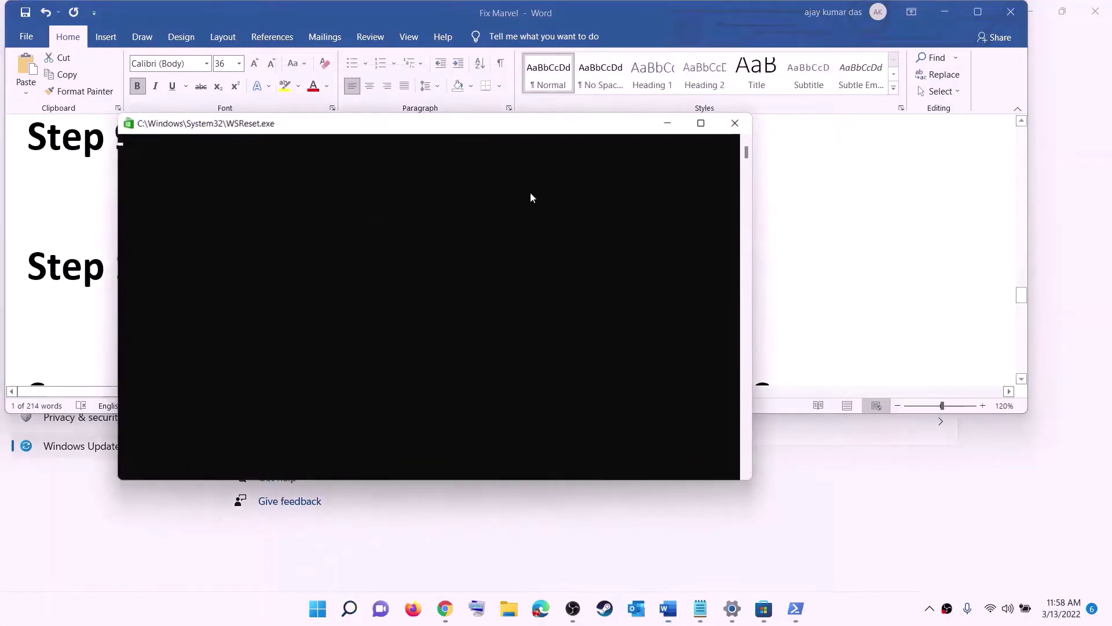
left_click_drag(484, 134, 644, 198)
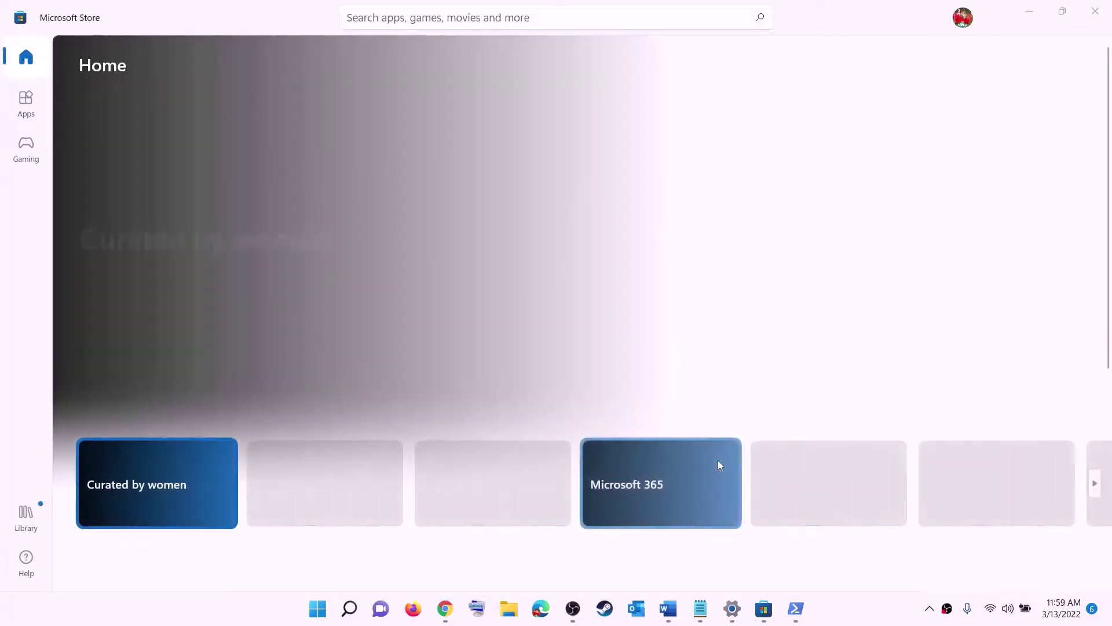
left_click(668, 608)
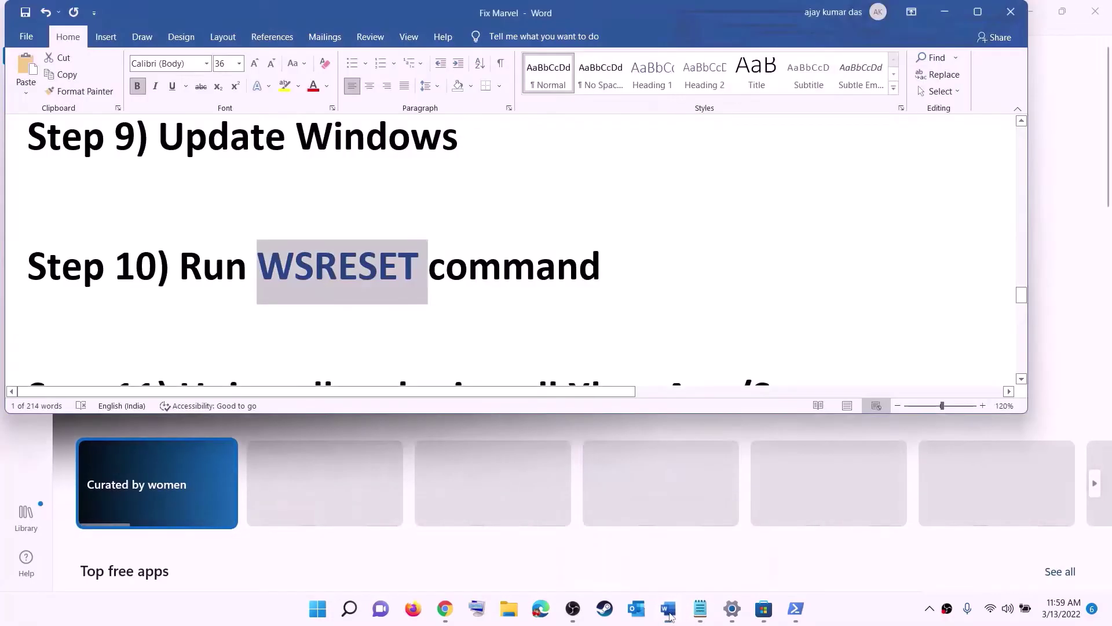
- Copy Step 11's Get-AppxPackage -allusers *WindowsStore* | Remove-AppxPackage command from the notes
scroll(384, 289, "down", 3)
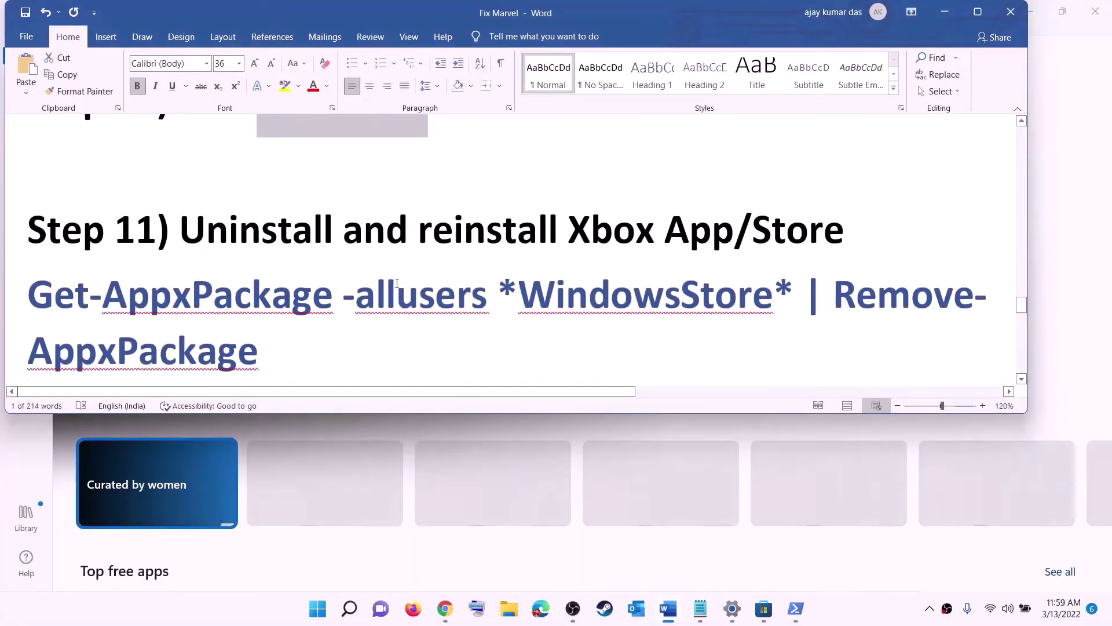
scroll(397, 282, "down", 1)
left_click(319, 614)
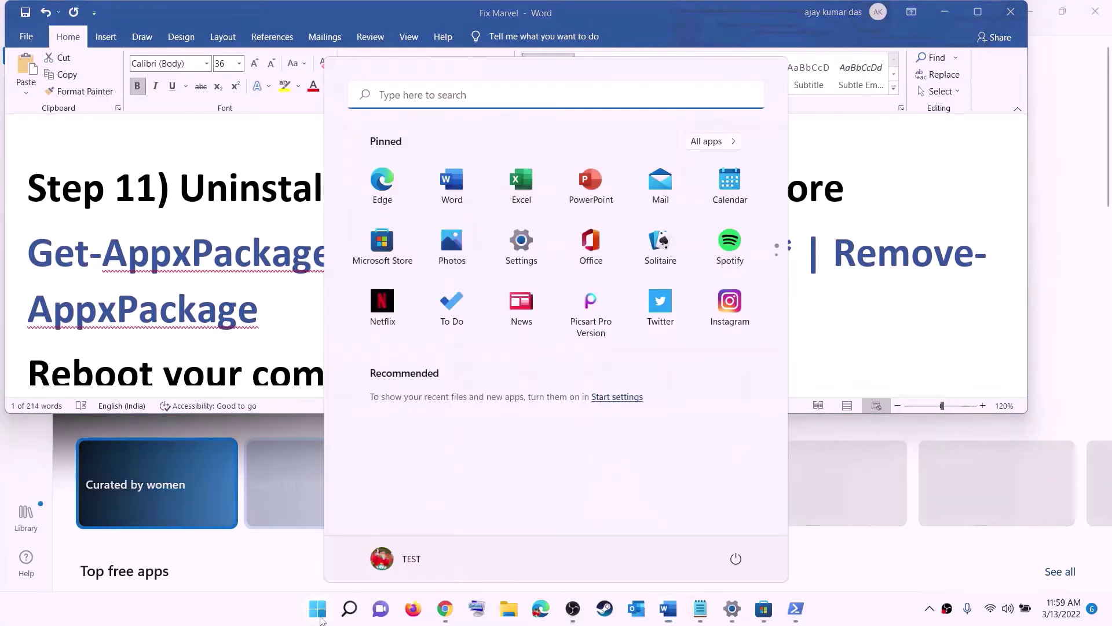
type("xbo")
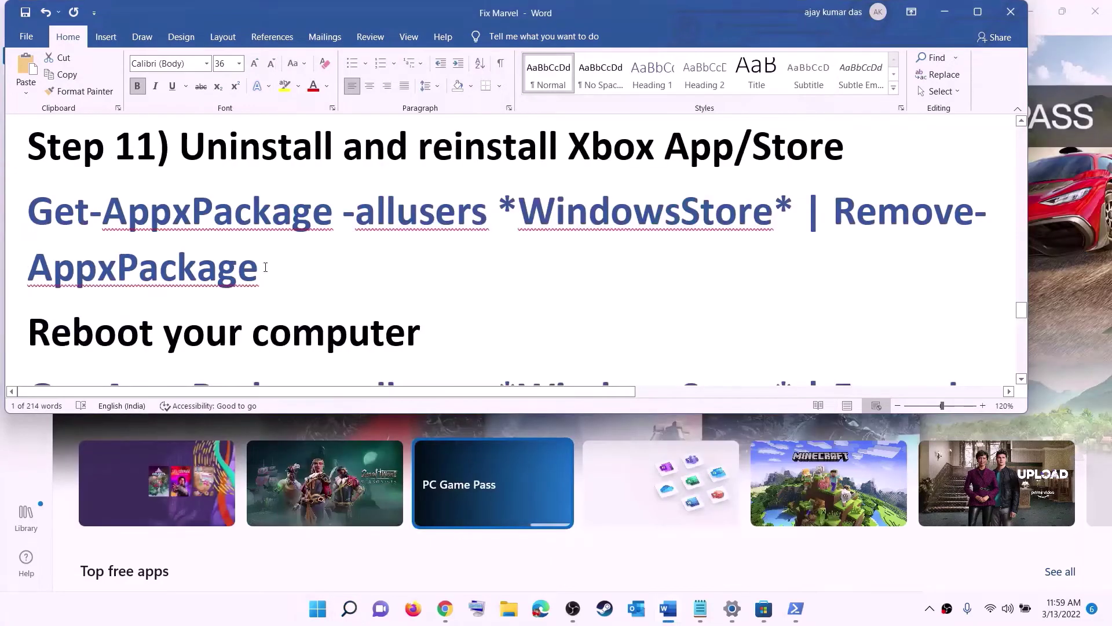
triple_click(265, 267)
right_click(102, 238)
left_click(139, 266)
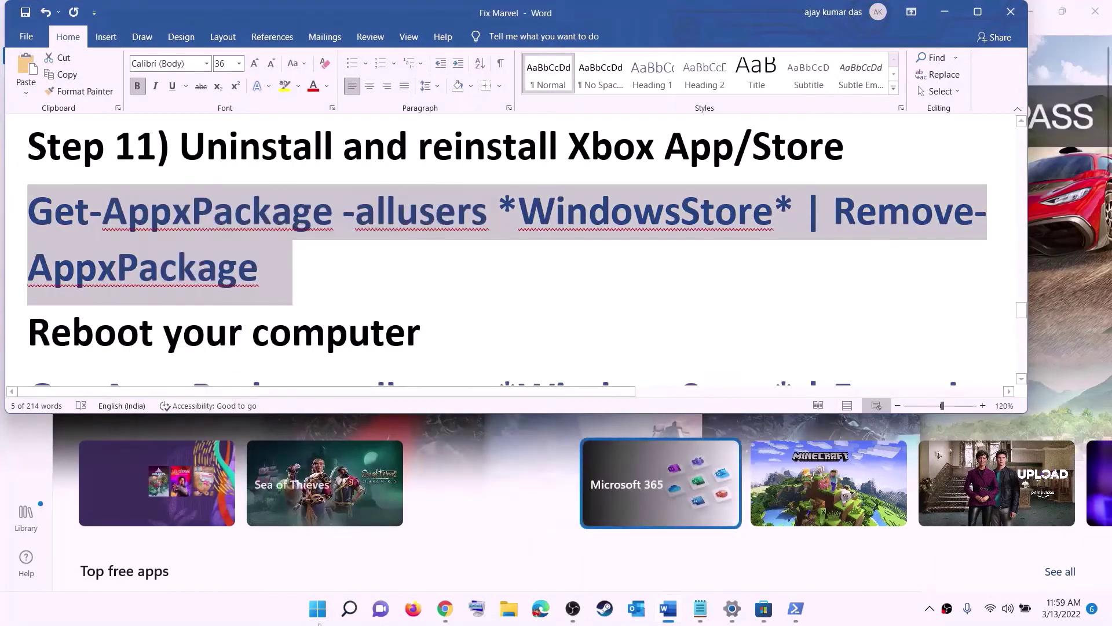
- Paste the remove command into an administrator Windows PowerShell, then return to the notes
left_click(324, 618)
type("po")
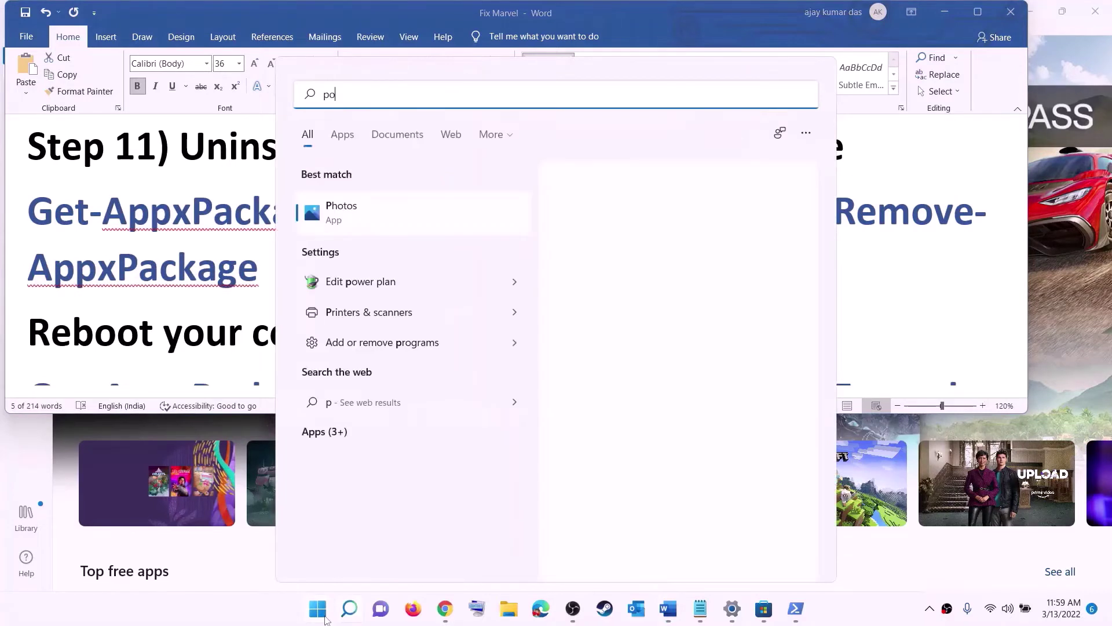
type("we")
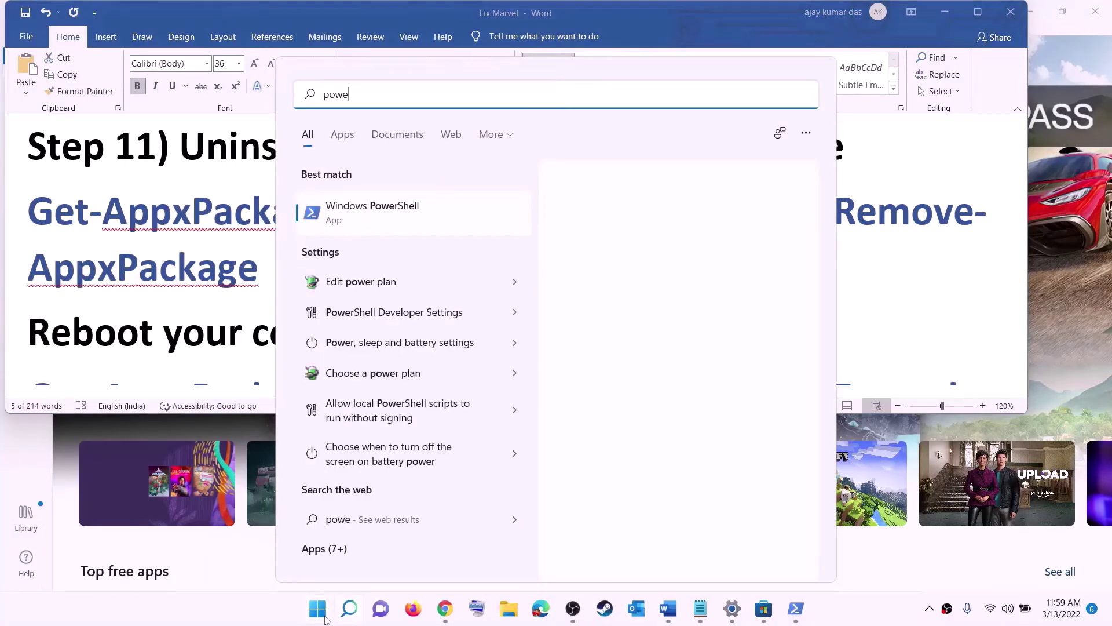
type("rshel")
right_click(379, 215)
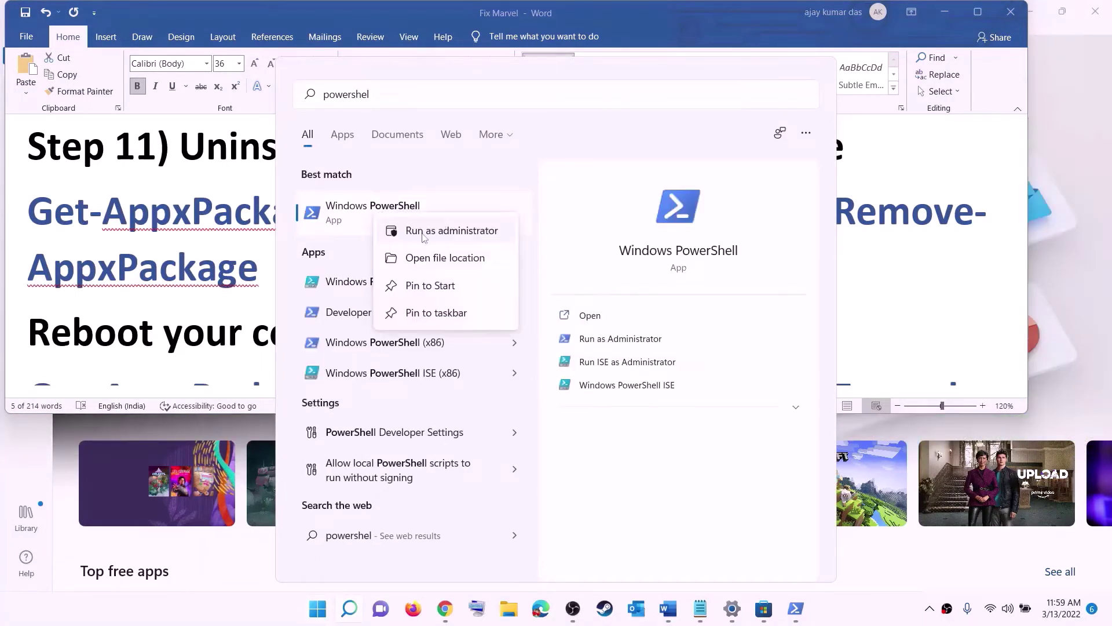
left_click(423, 233)
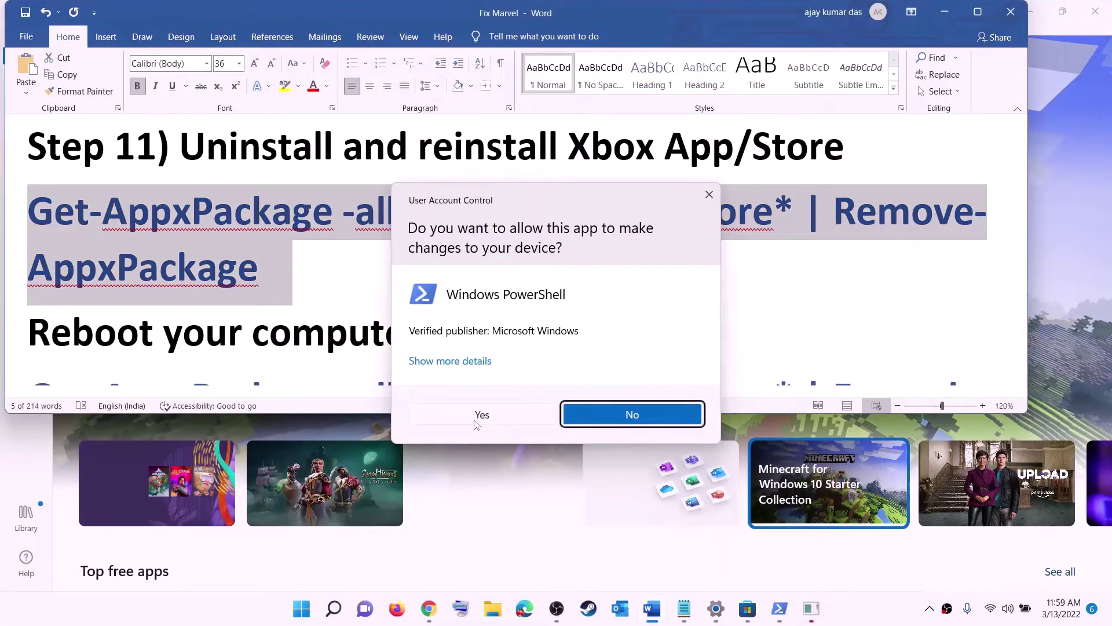
left_click(479, 417)
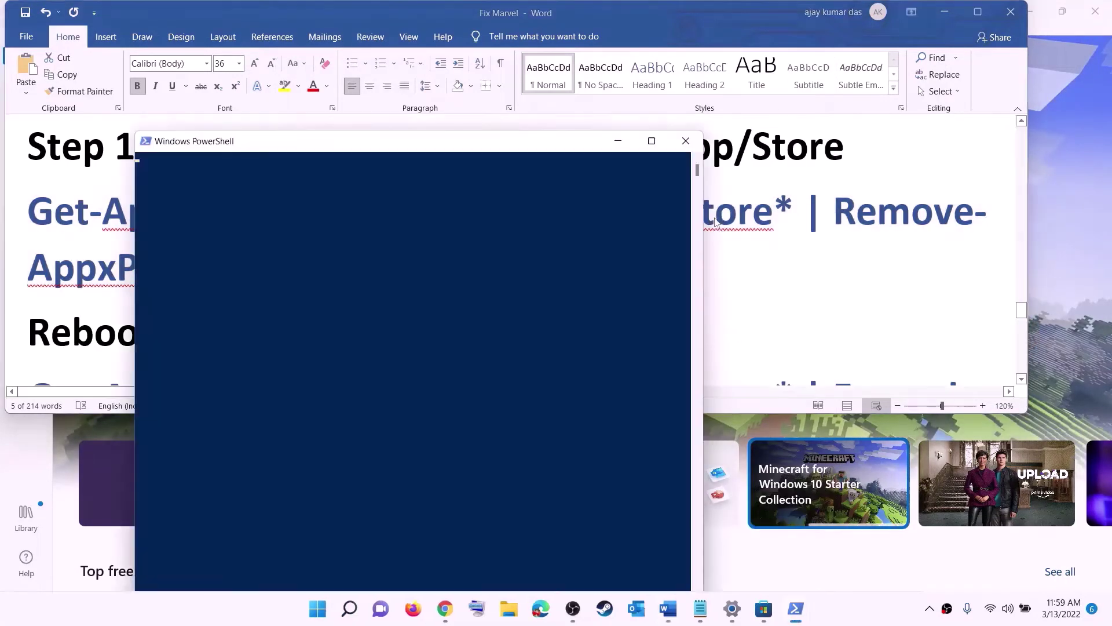
right_click(347, 216)
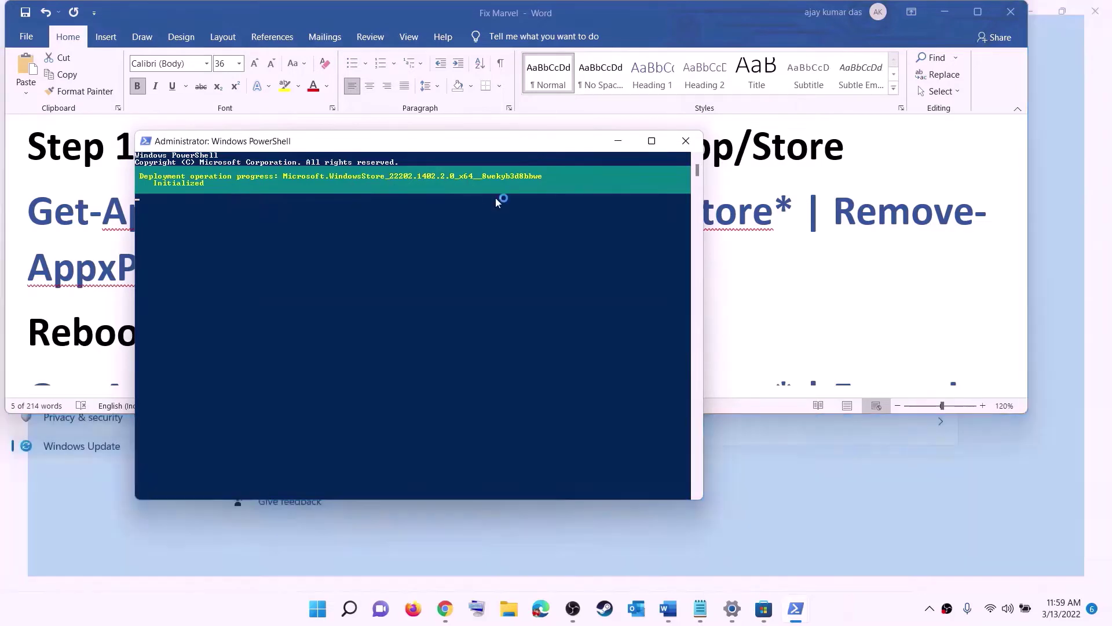
left_click(61, 293)
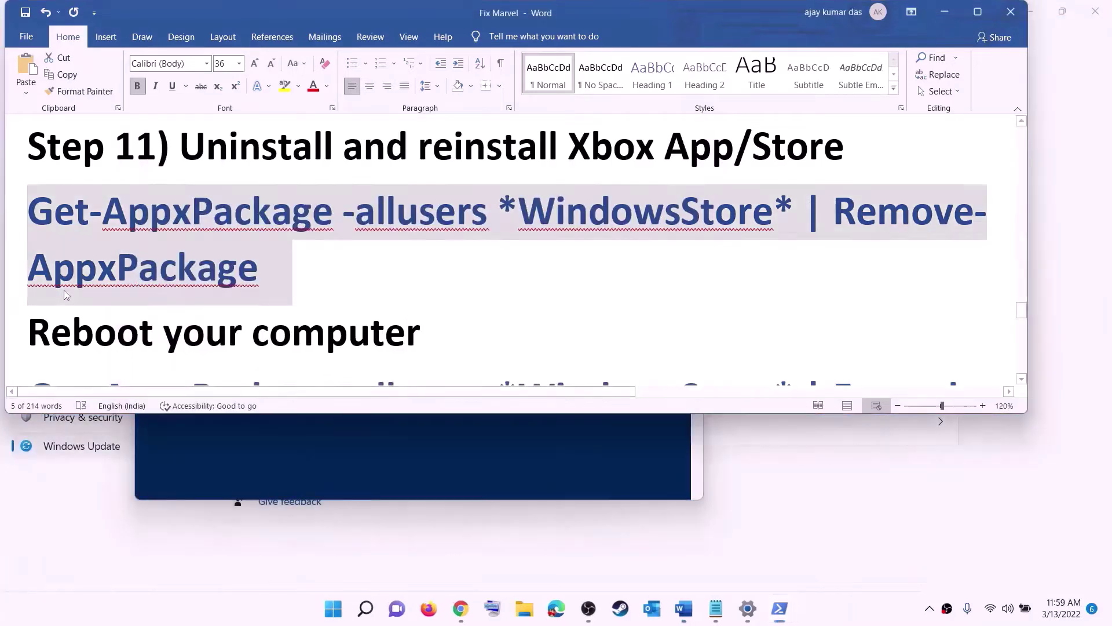
- Highlight 'Reboot' in the notes and check the power options without restarting
left_click_drag(72, 336, 284, 296)
left_click(333, 608)
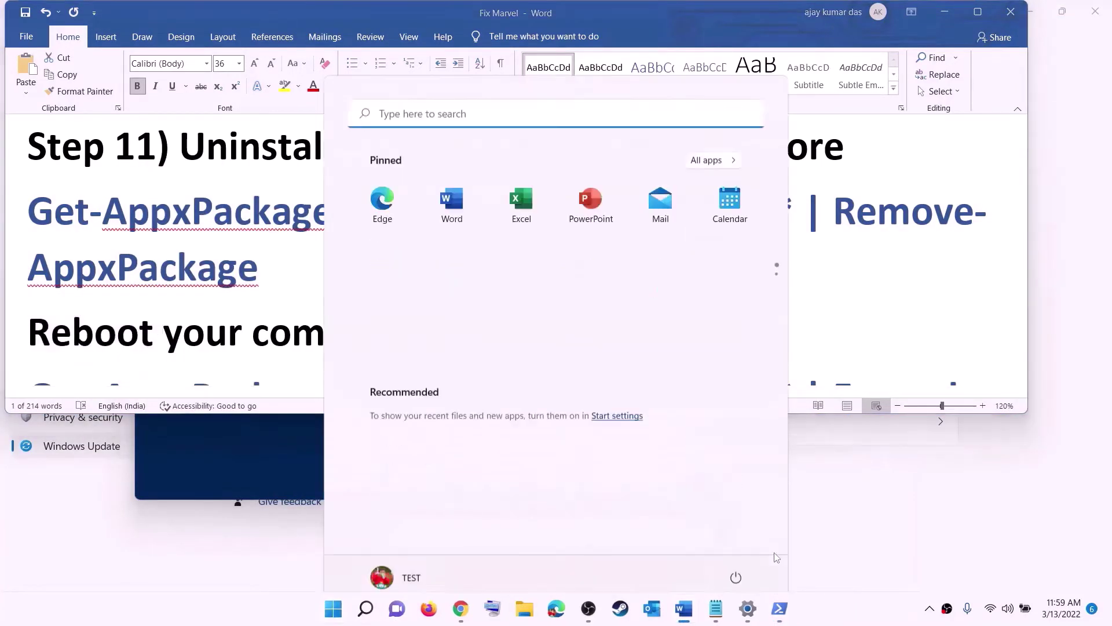
left_click(736, 558)
key("Escape")
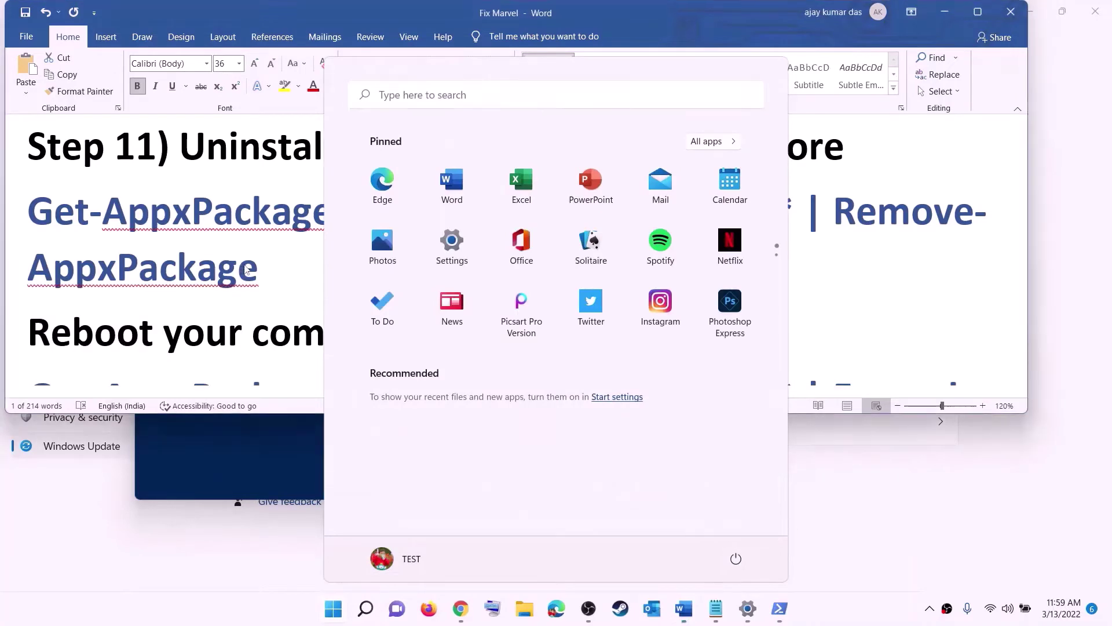
key("Escape")
- Copy the Foreach Add-AppxPackage -Register command and run it in administrator Windows PowerShell
scroll(944, 279, "down", 4)
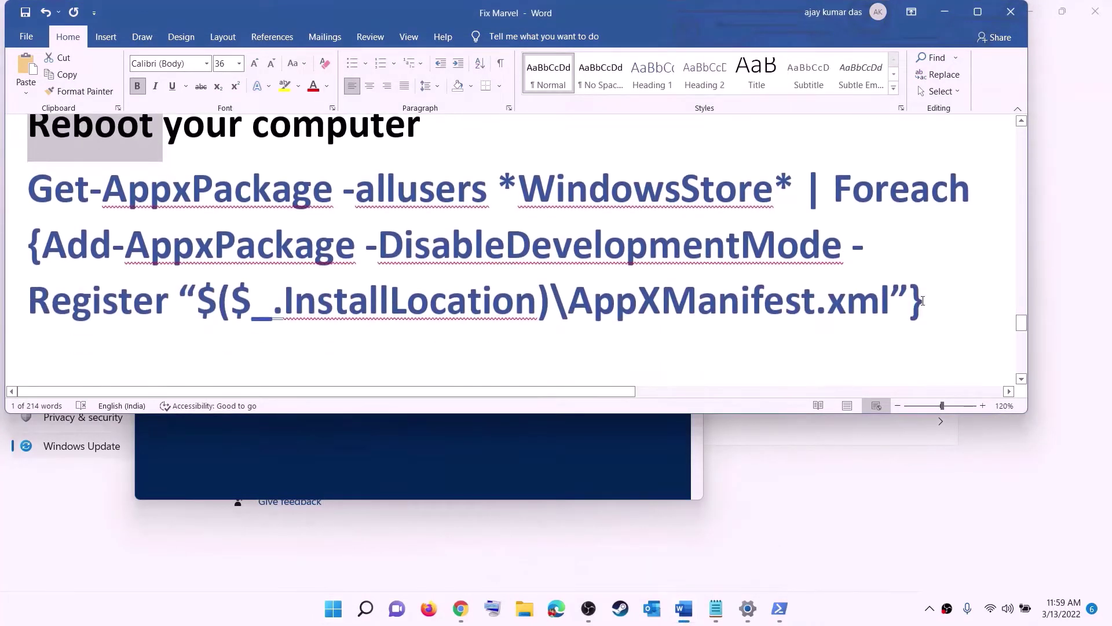
left_click_drag(922, 301, 29, 176)
right_click(189, 224)
left_click(224, 251)
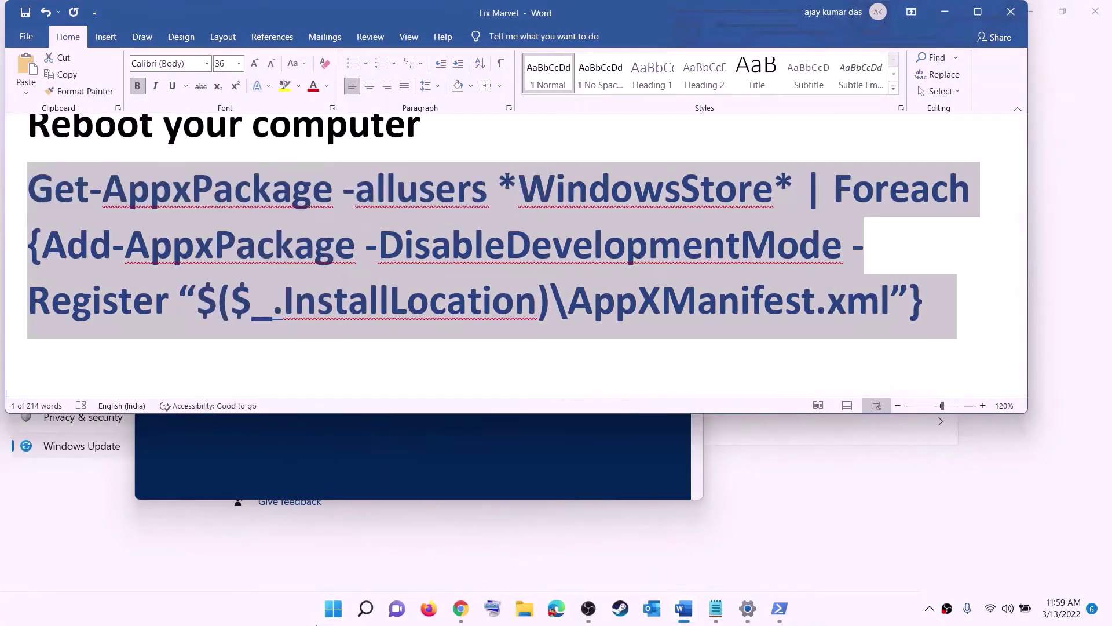
left_click(335, 617)
type("p")
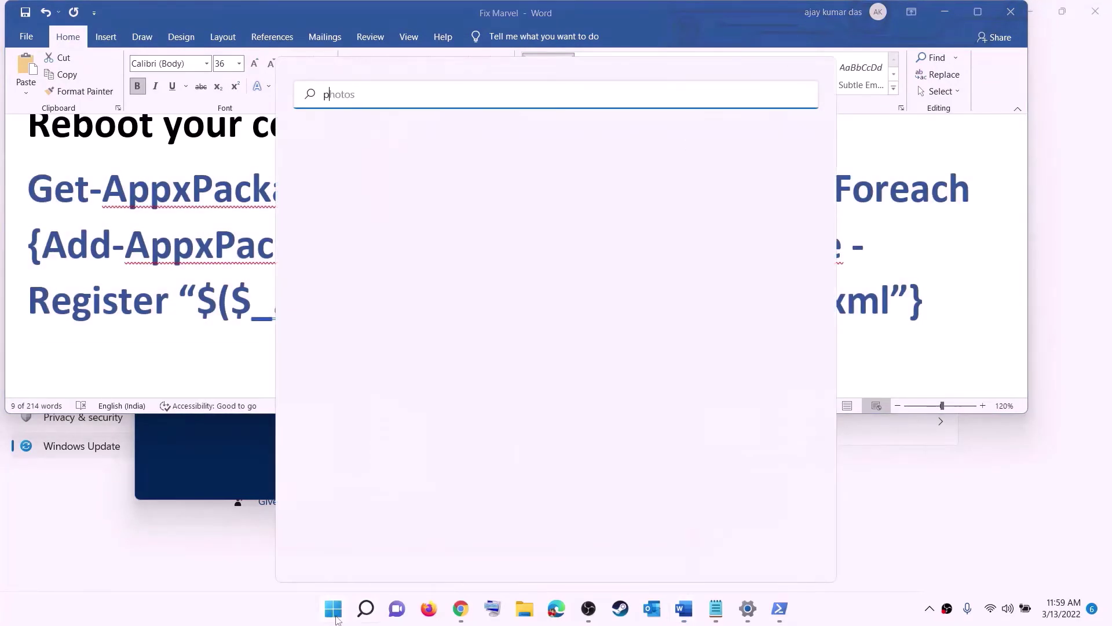
type("owershell")
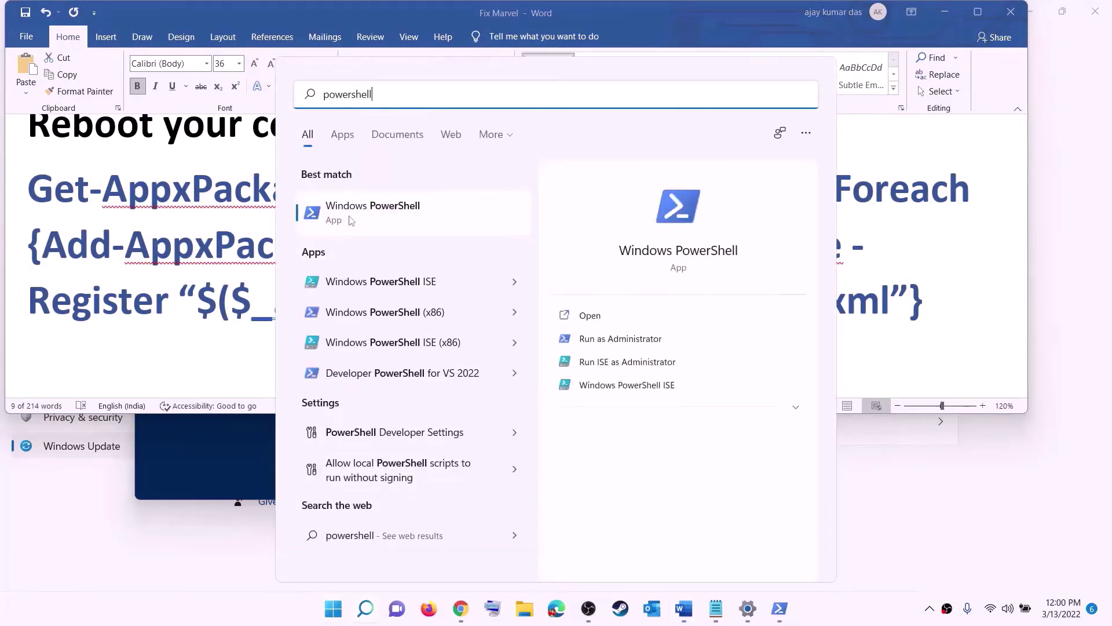
right_click(351, 219)
left_click(456, 238)
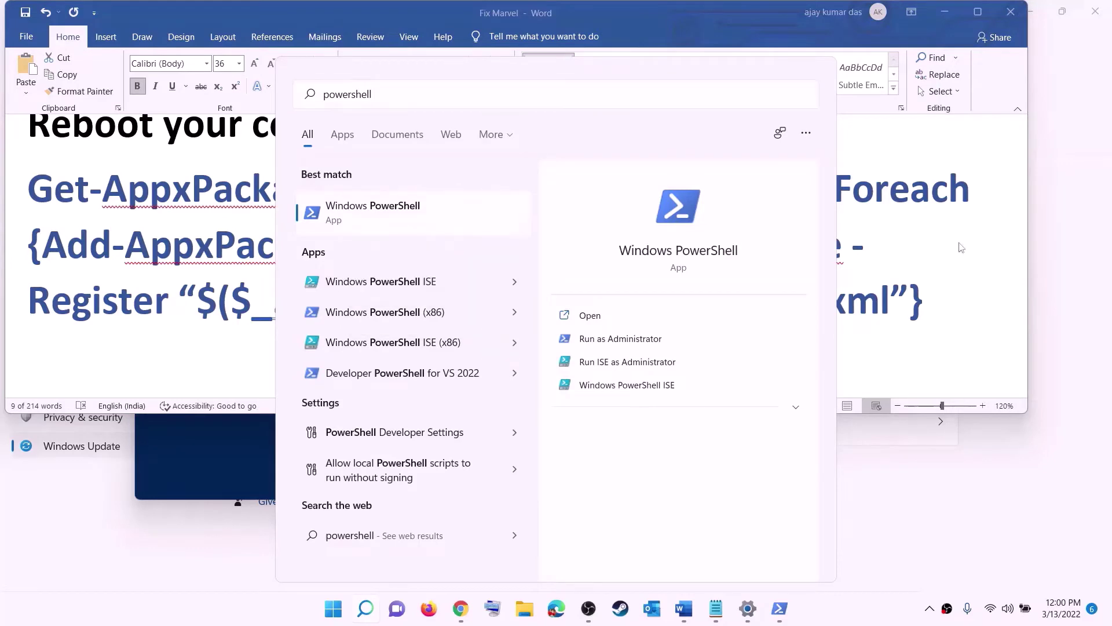
left_click(491, 415)
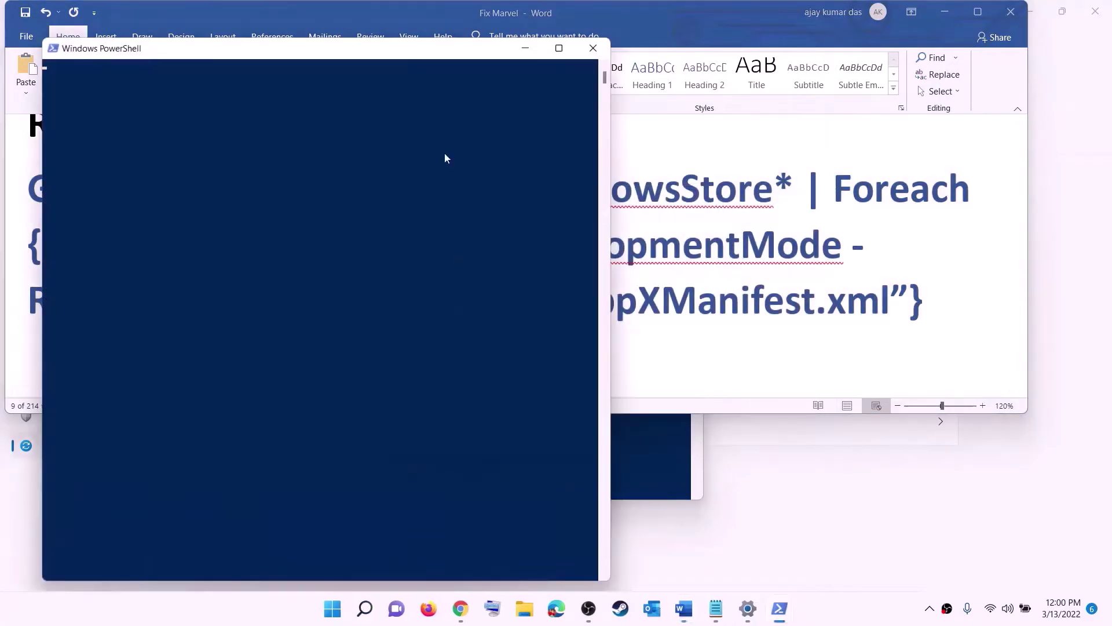
key("ctrl+v")
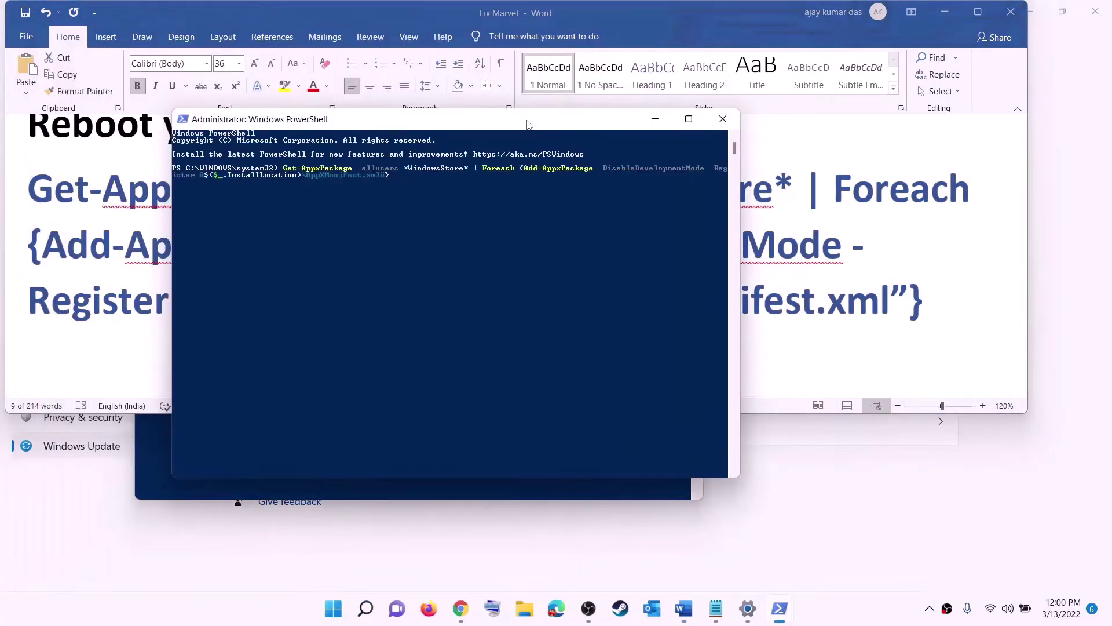
key("Return")
- Search 'store' and launch Microsoft Store
left_click(341, 614)
type("s")
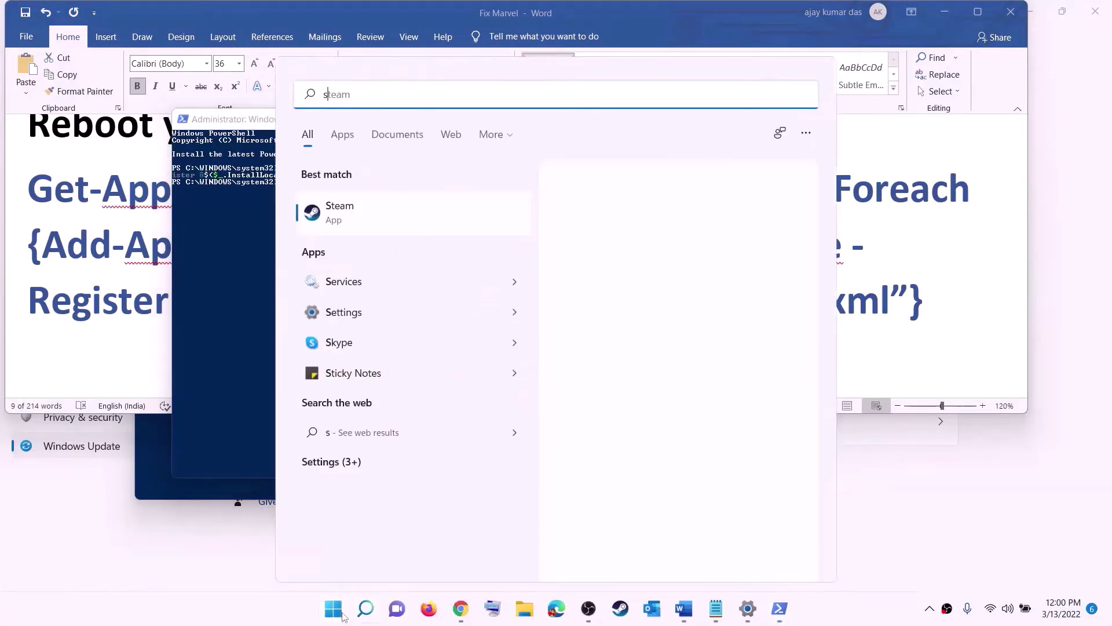
type("tore")
left_click(348, 200)
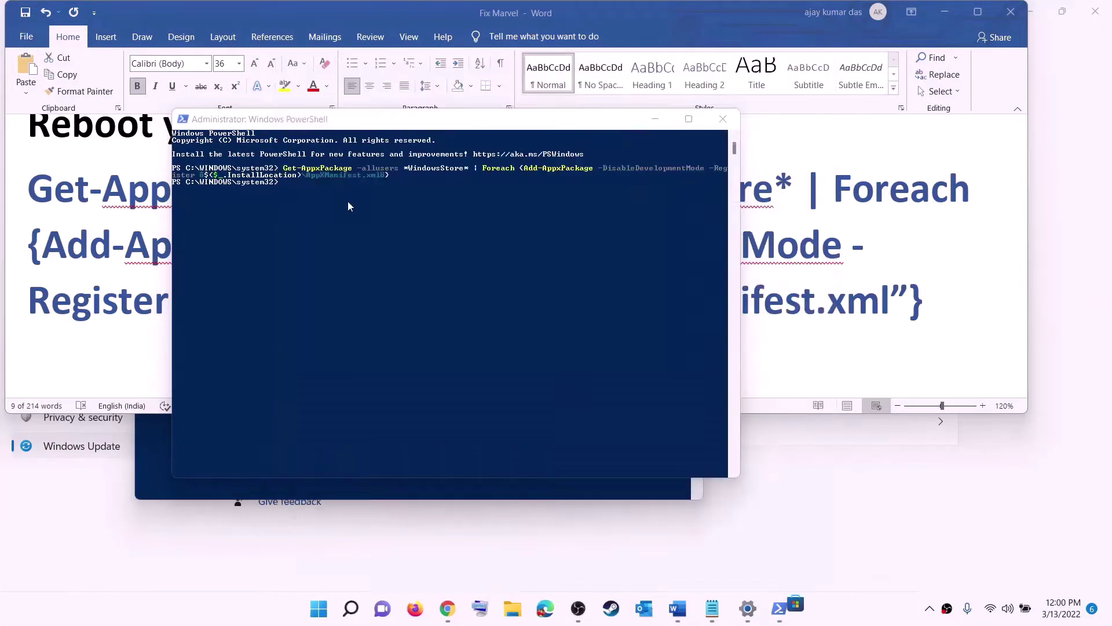
- Maximize the Store, search 'xbox' to open the installed Xbox app page, then return to Word
left_click(783, 11)
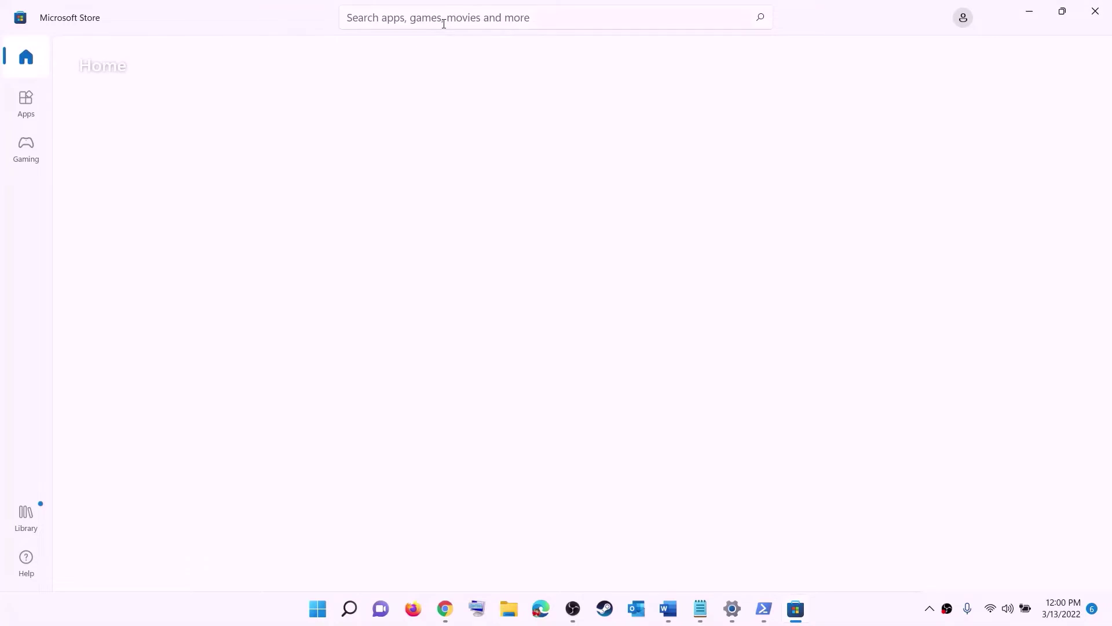
left_click(418, 16)
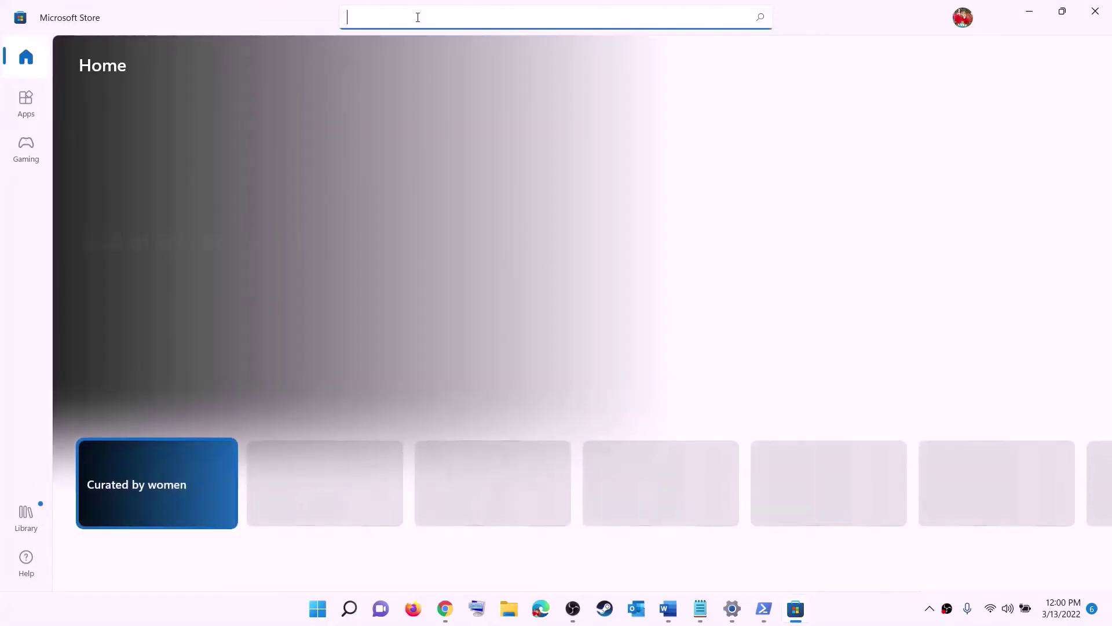
type("xbo")
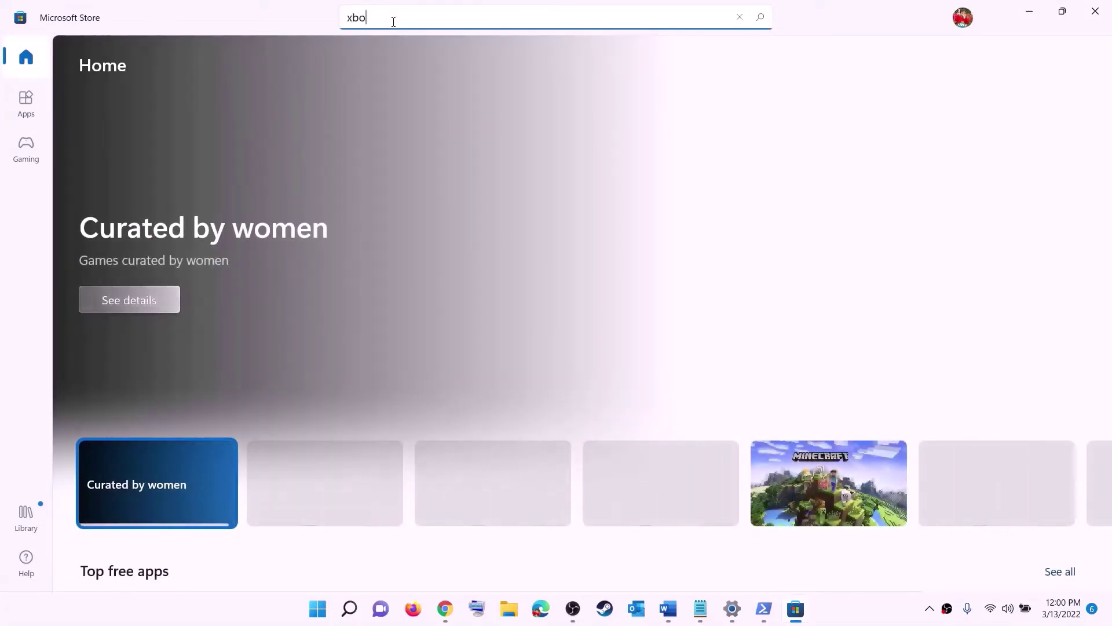
type("x")
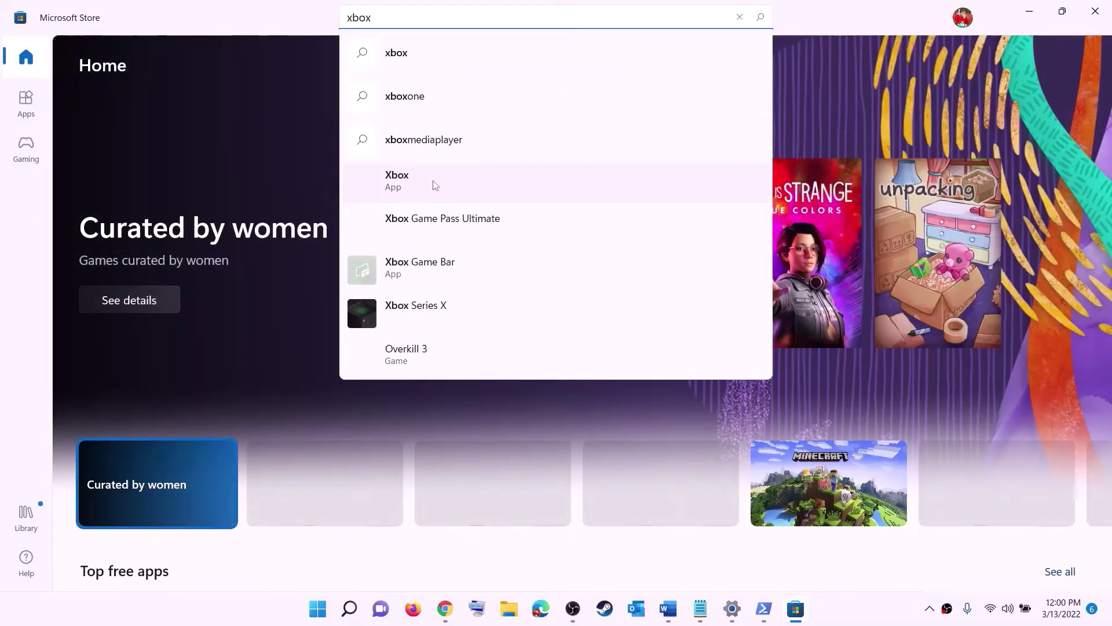
left_click(415, 185)
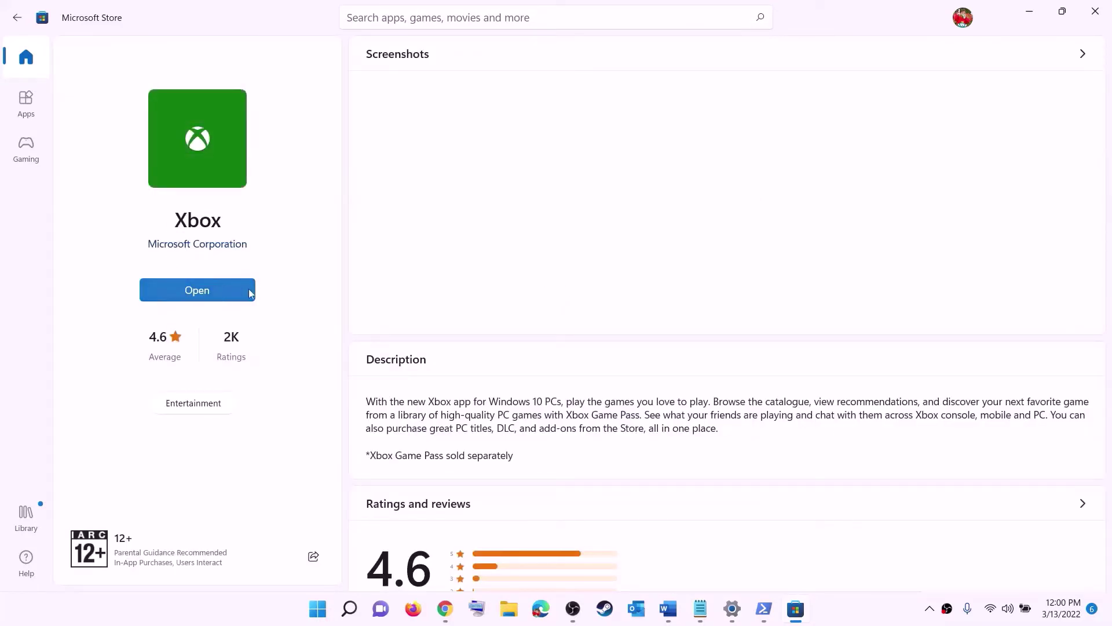
left_click(672, 604)
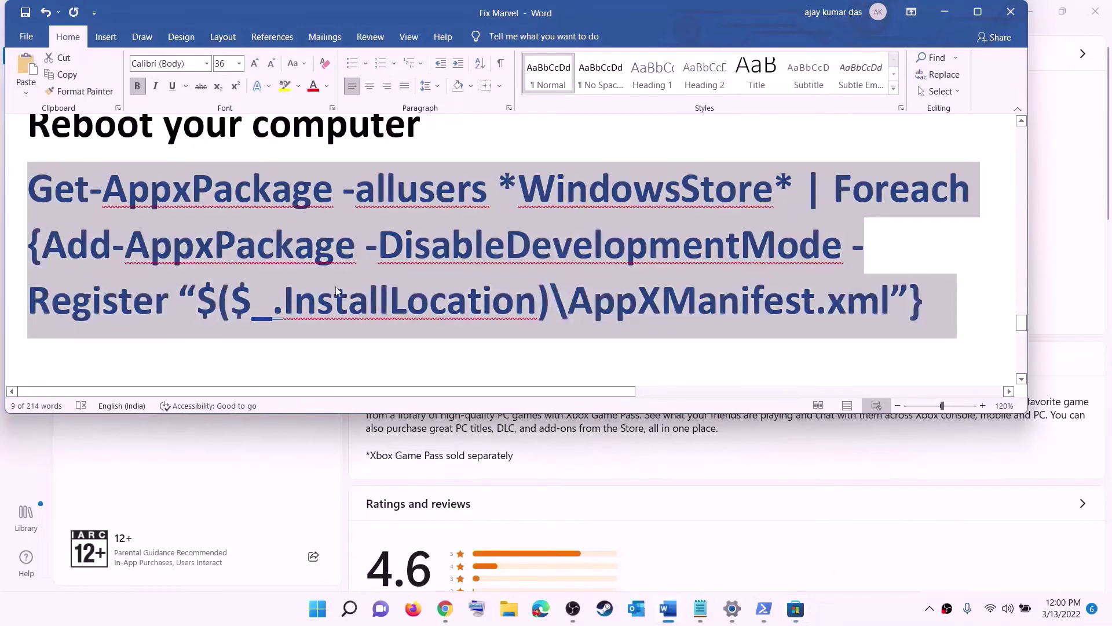
- Highlight 'Different Drive' in the Step 12 heading of the notes
scroll(336, 291, "down", 5)
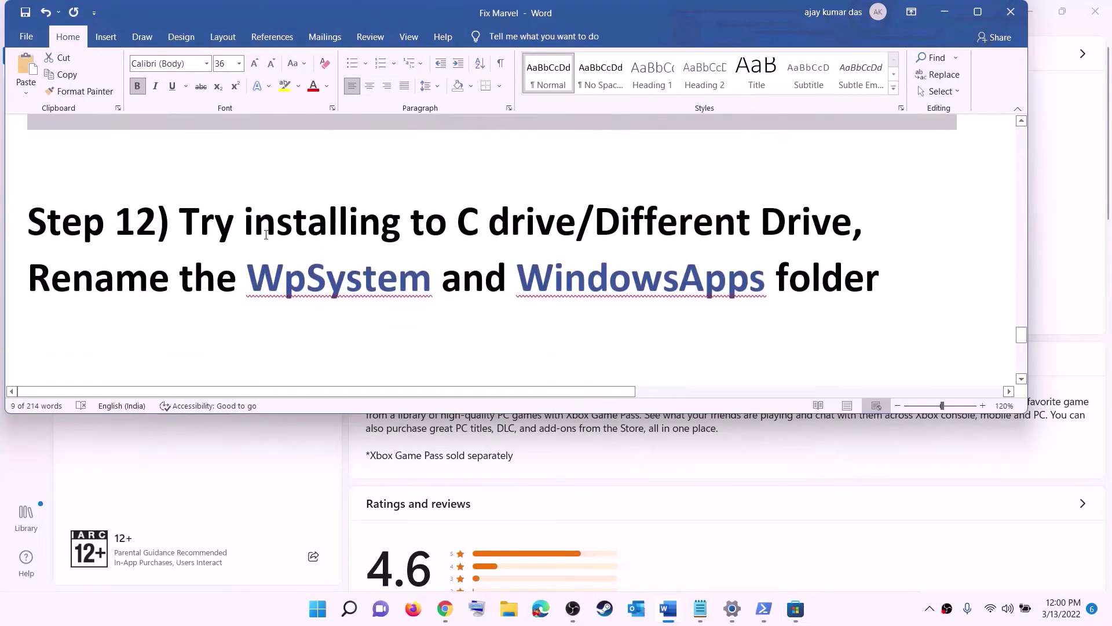
left_click_drag(156, 223, 671, 220)
left_click(489, 223)
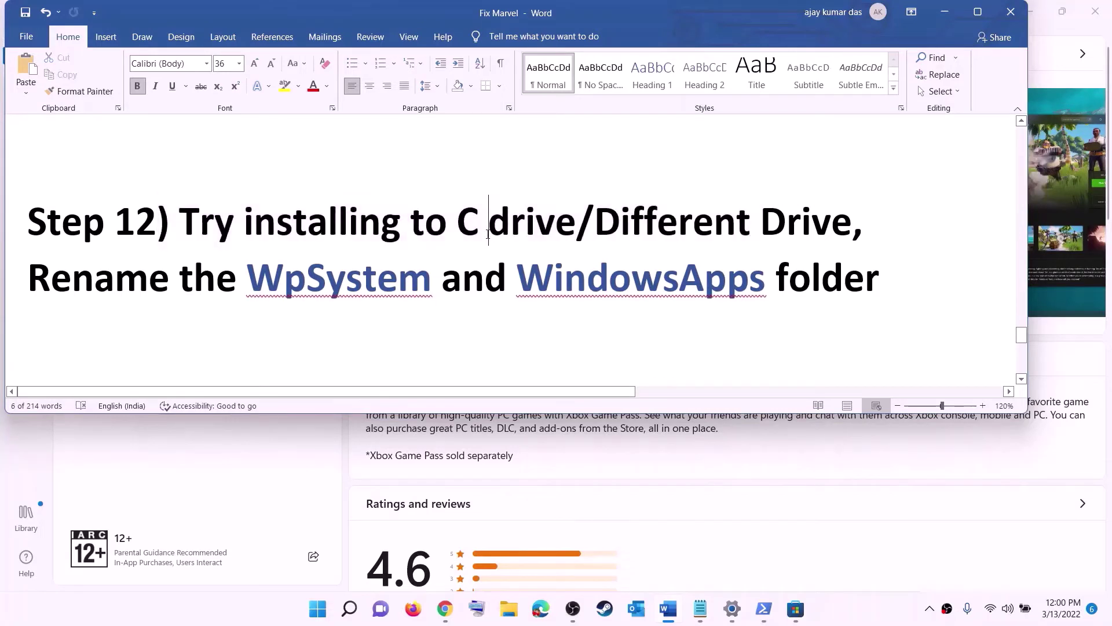
left_click_drag(458, 223, 832, 222)
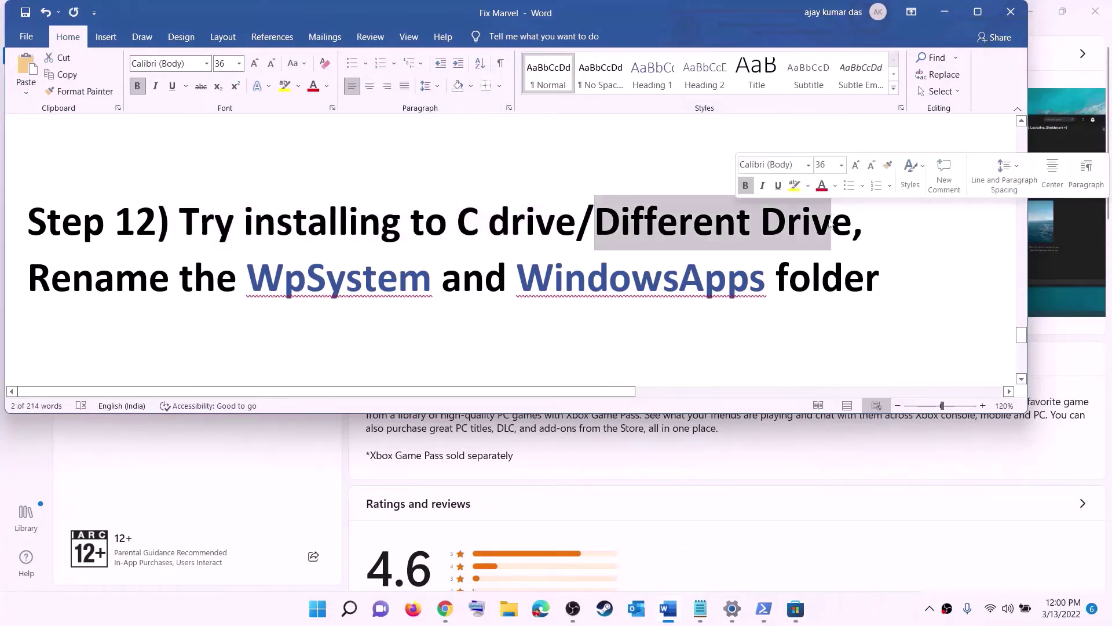
- Go to Settings > Storage > Advanced storage settings > Where new content is saved
left_click(317, 608)
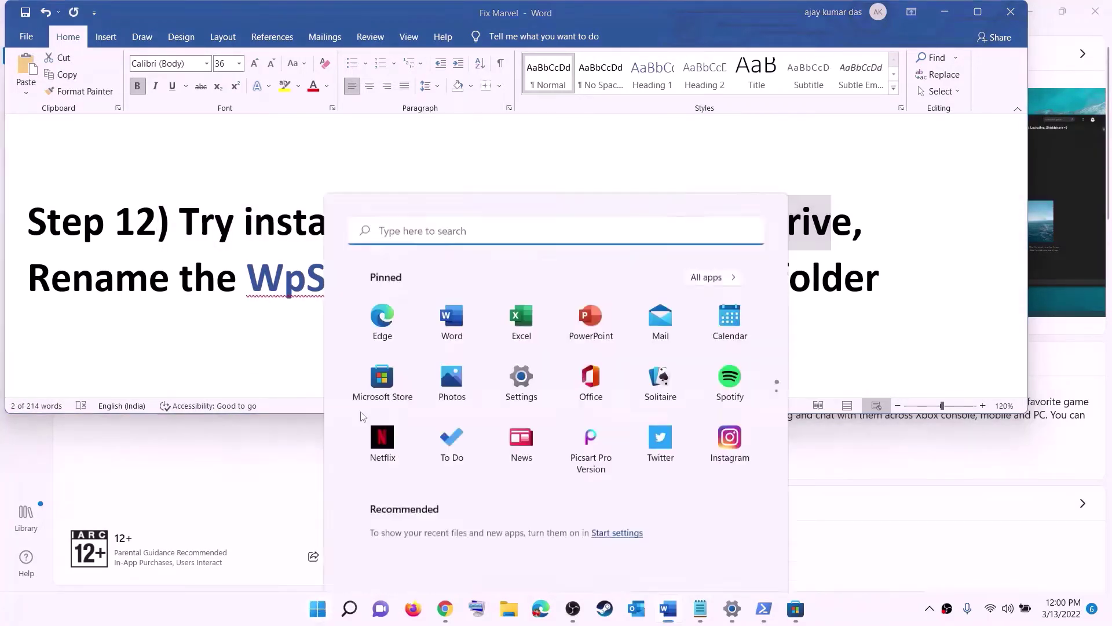
left_click(538, 257)
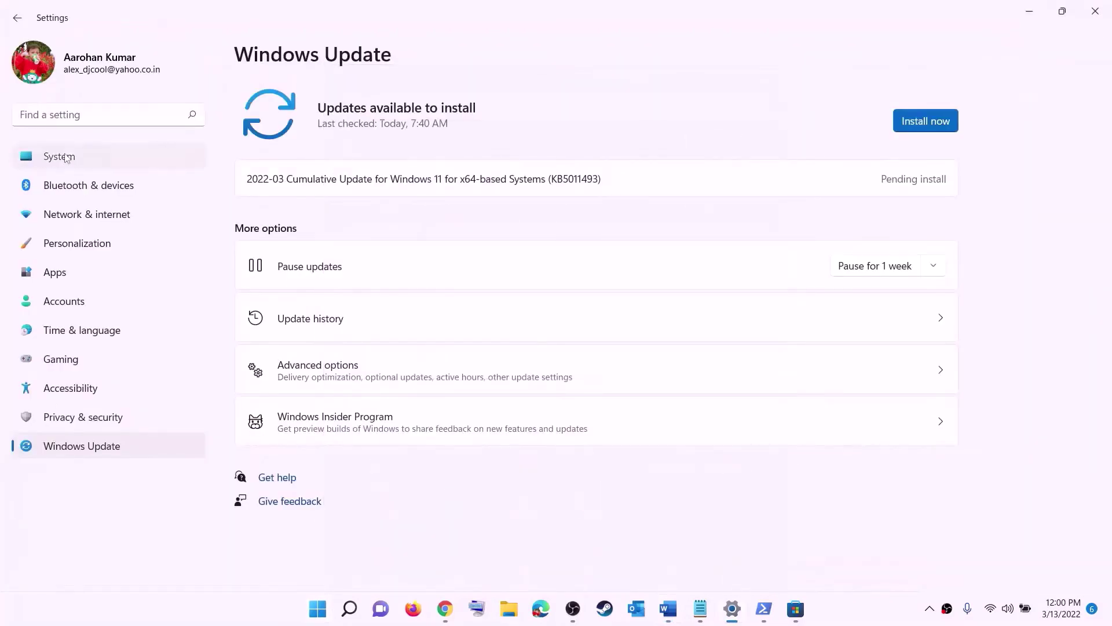
scroll(258, 236, "down", 3)
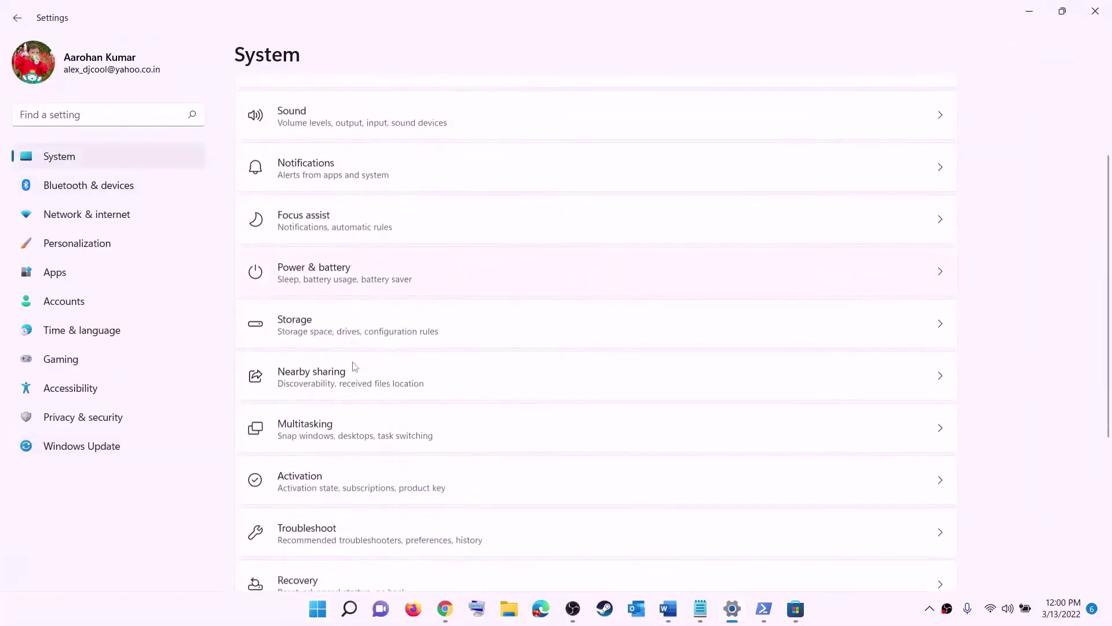
left_click(297, 307)
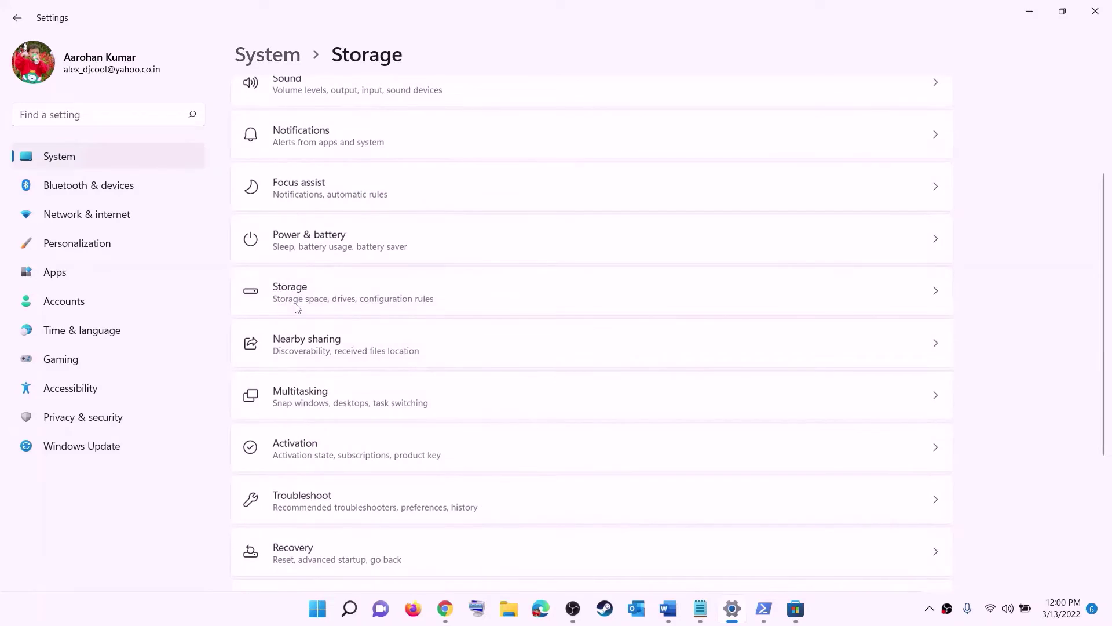
scroll(413, 409, "down", 5)
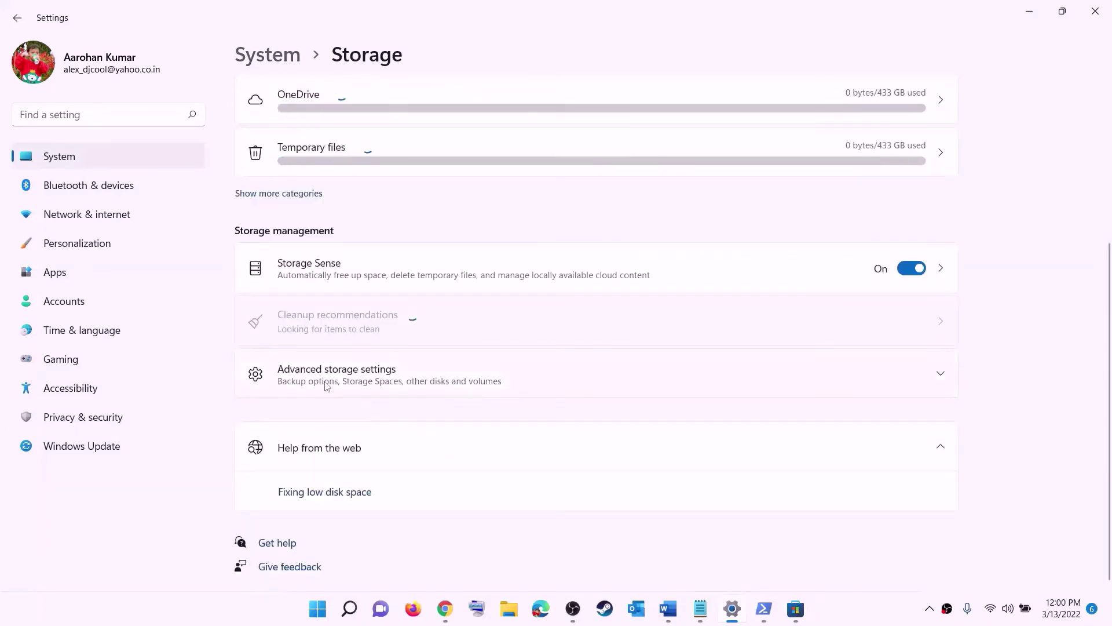
left_click(353, 374)
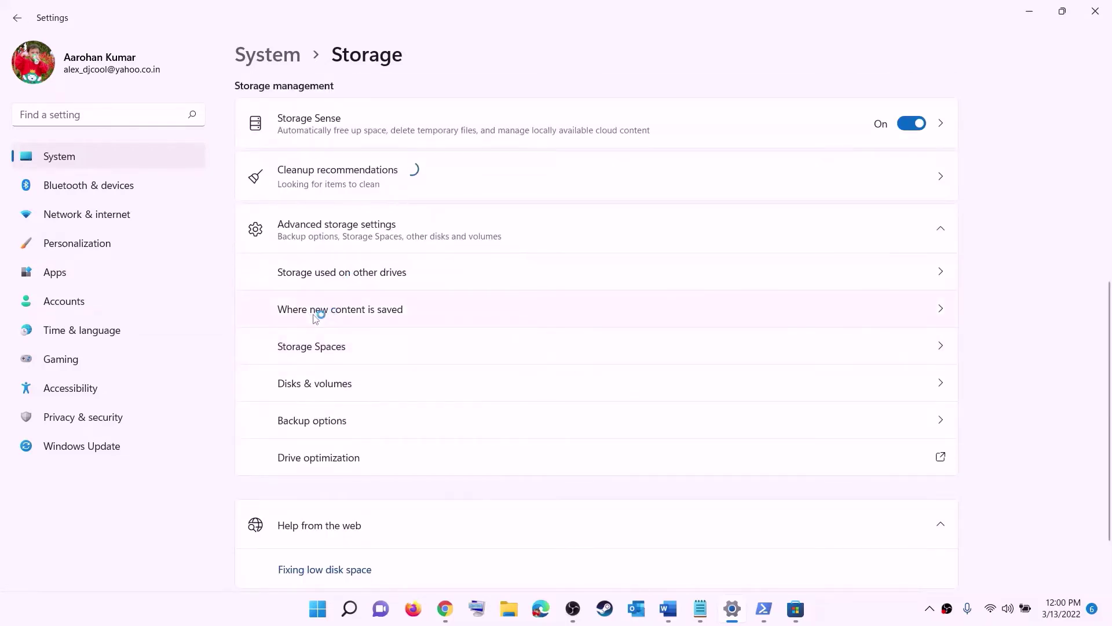
left_click(359, 310)
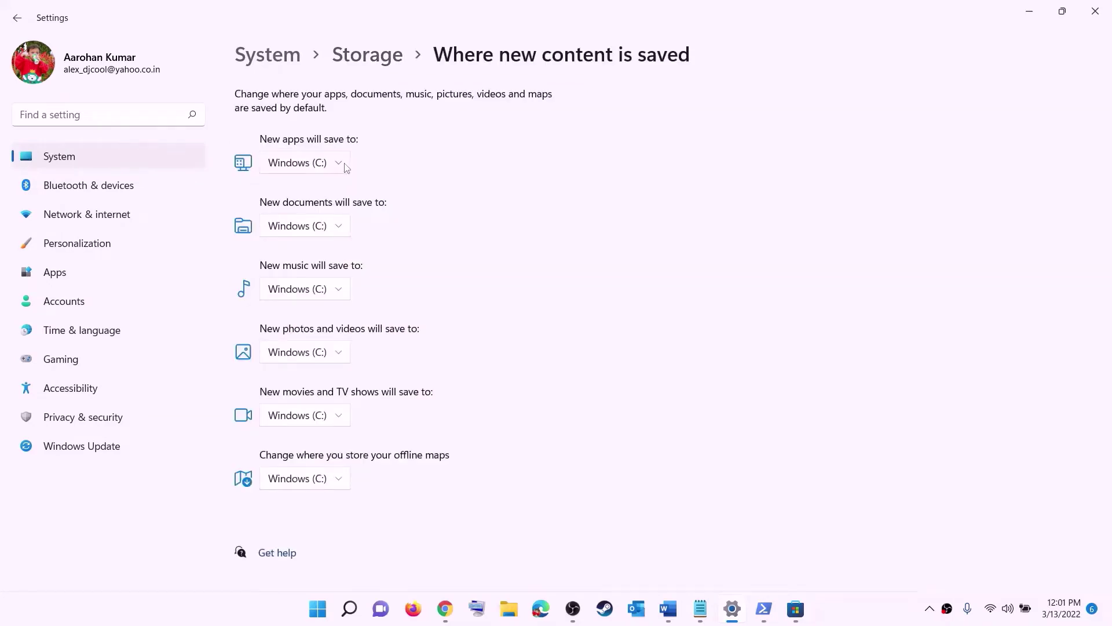
- Check the New apps drive choices and keep them saving to Windows (C:)
left_click(339, 167)
left_click(341, 171)
left_click(340, 165)
left_click(367, 176)
left_click(341, 168)
left_click(403, 179)
- Close Settings and highlight the line about renaming the WpSystem and WindowsApps folders
left_click(1094, 11)
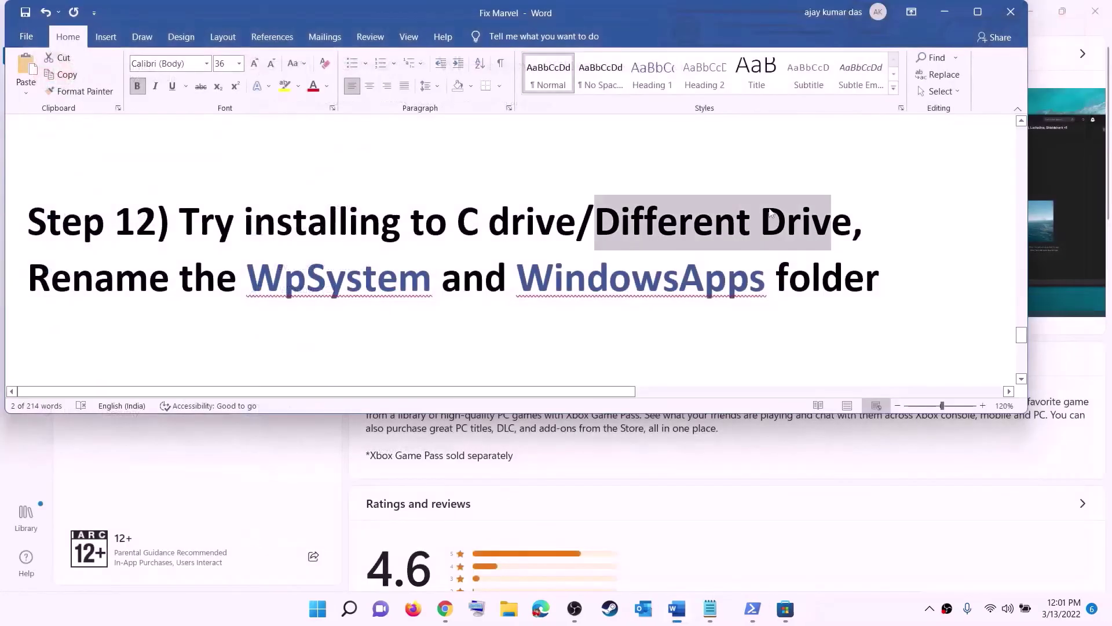
left_click_drag(29, 278, 881, 293)
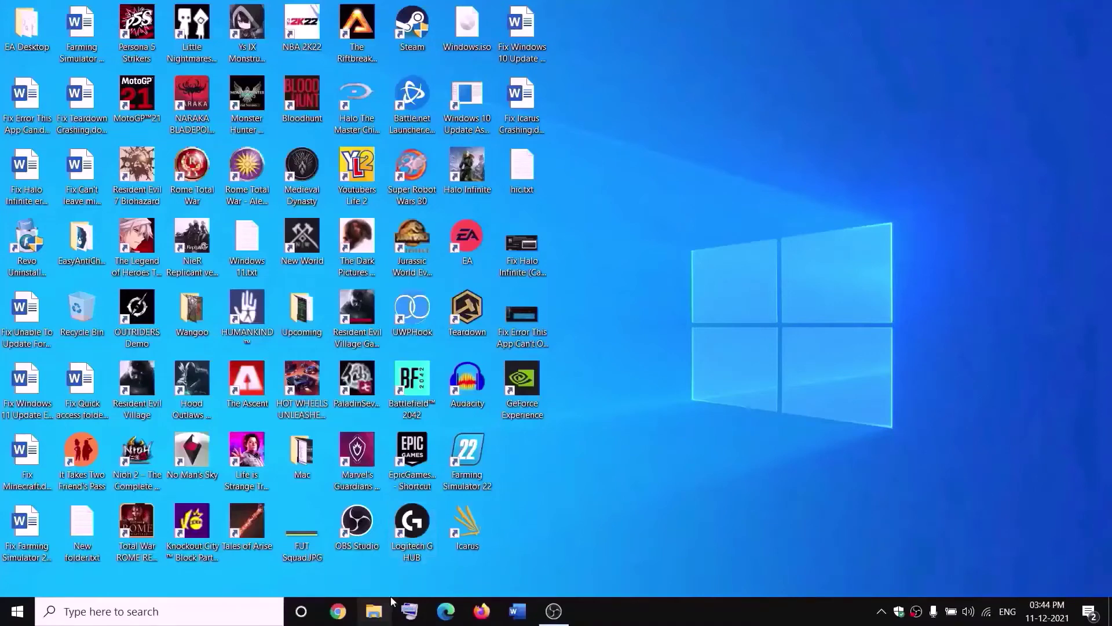
- Open New Volume (D:) from This PC in File Explorer and bring up WpSystem's context menu
left_click(378, 611)
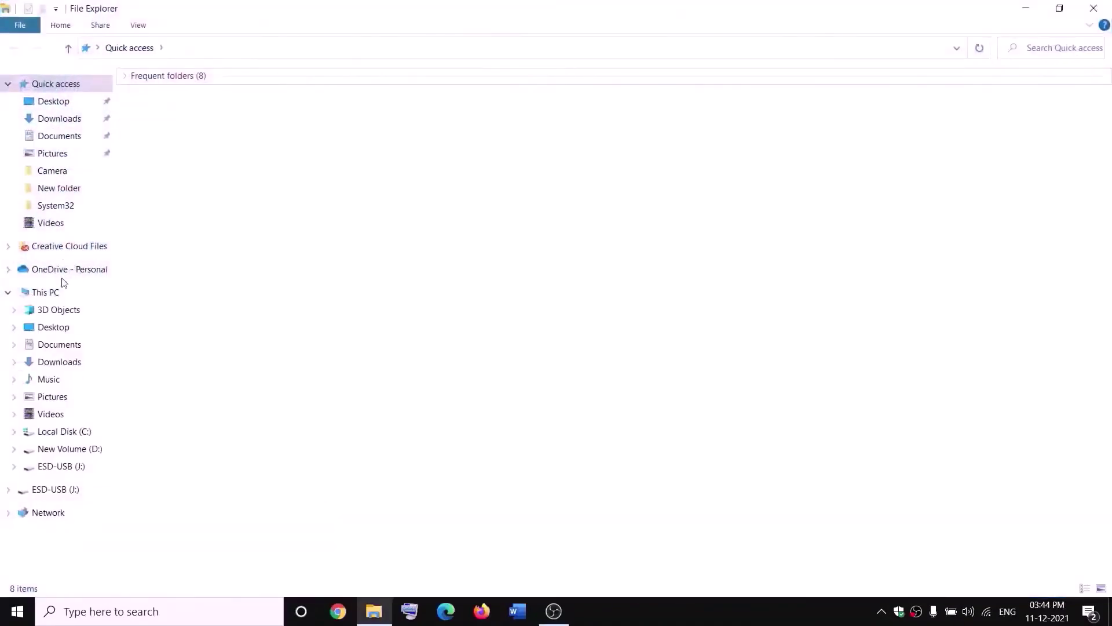
left_click(46, 293)
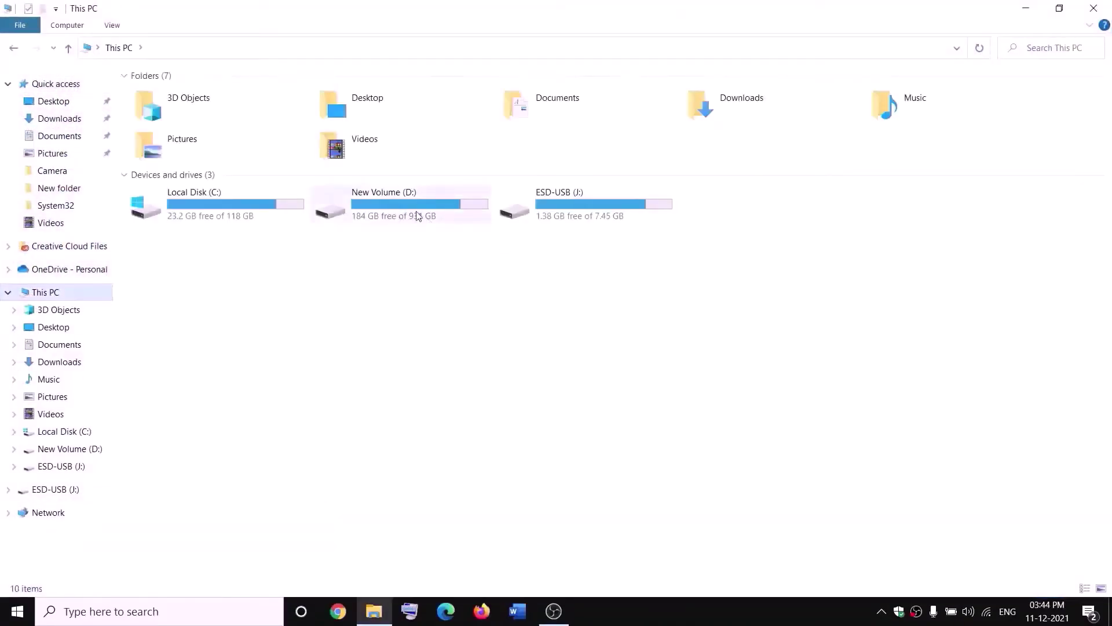
double_click(416, 215)
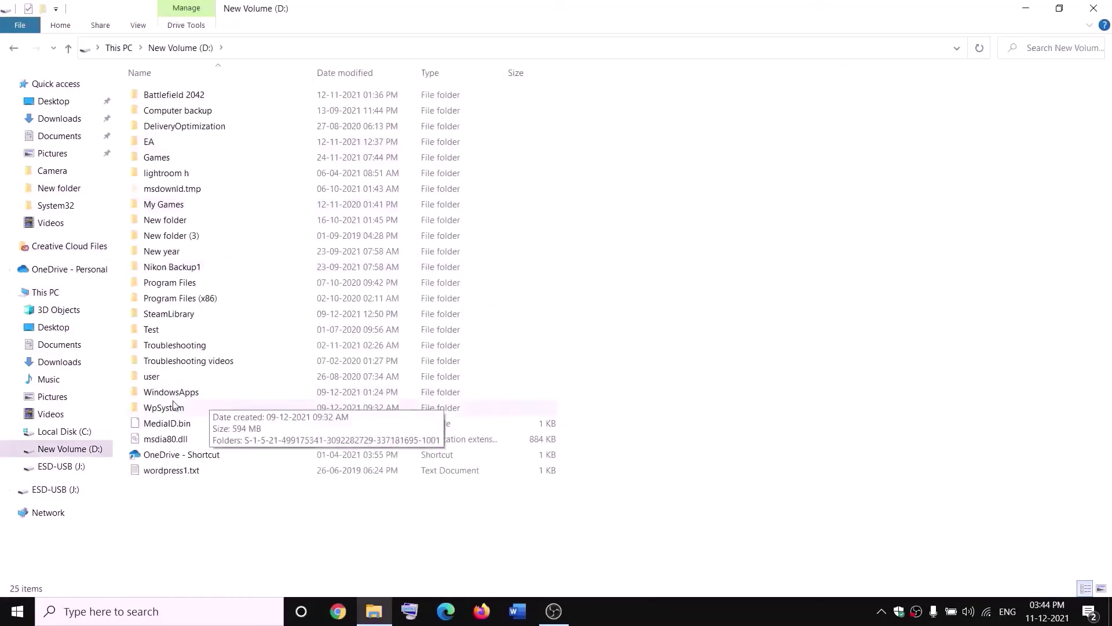
left_click(165, 405)
right_click(174, 409)
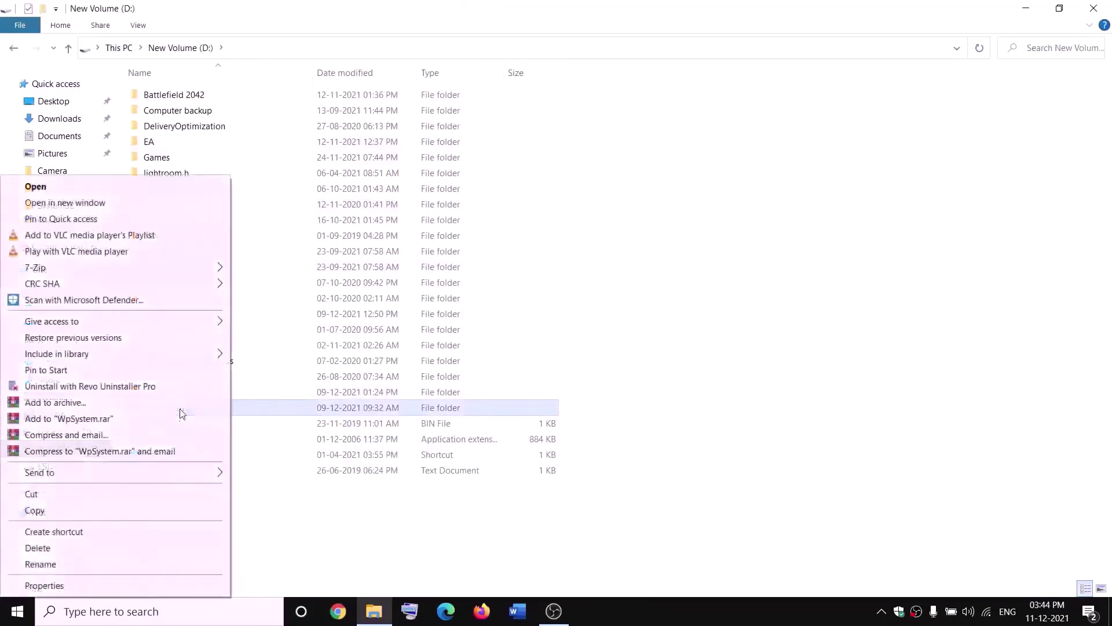
left_click(349, 529)
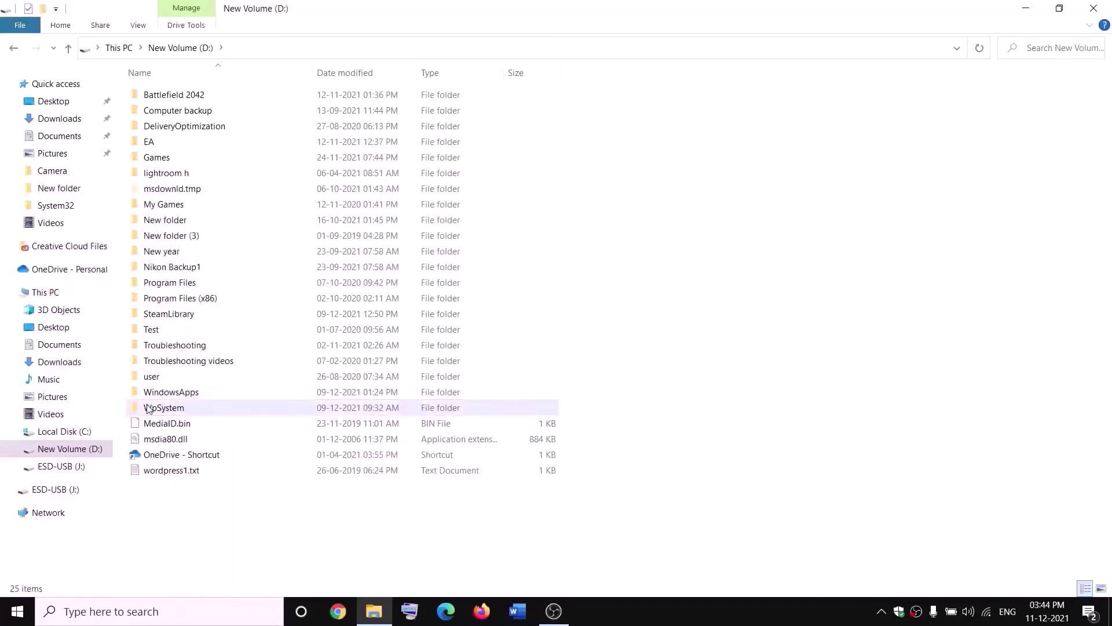
mouse_move(162, 409)
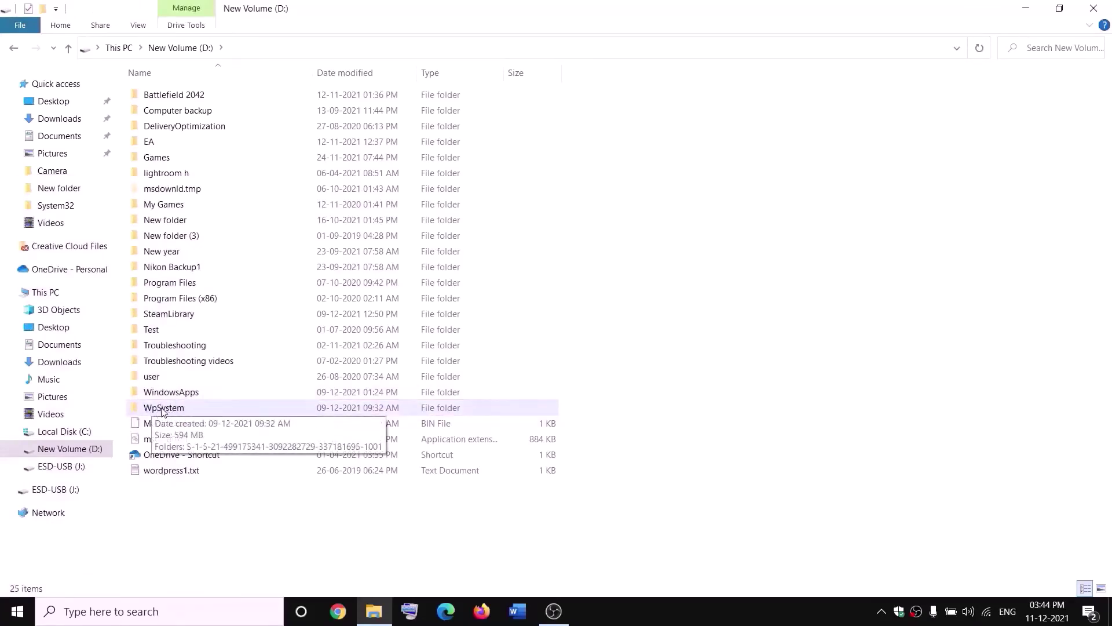
right_click(164, 411)
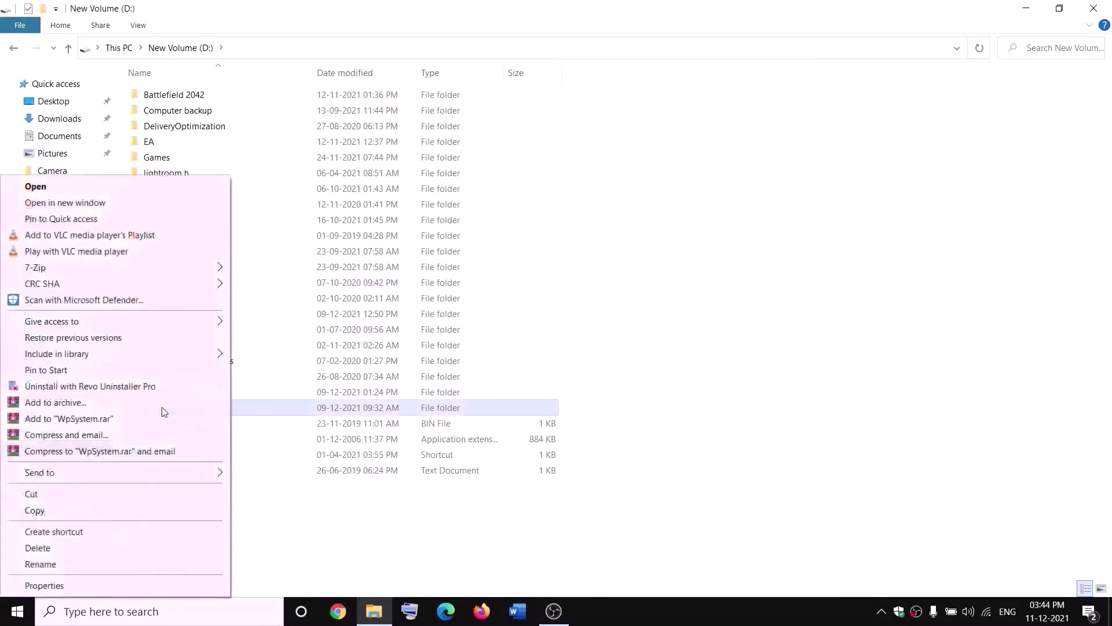
- In WpSystem's Advanced Security Settings, change the owner to Everyone
left_click(44, 585)
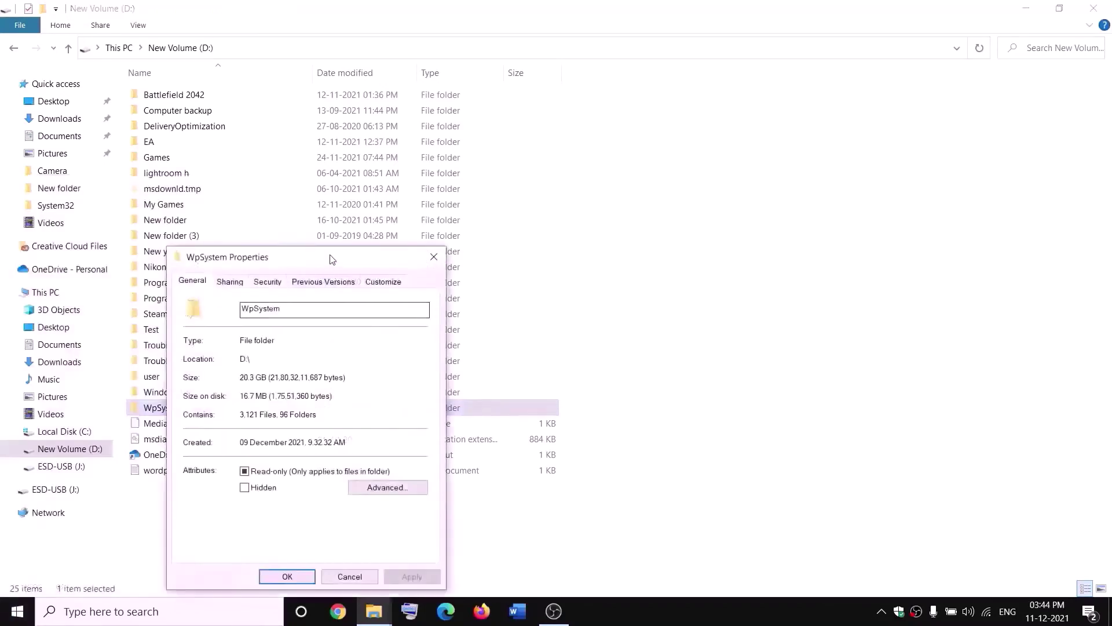
left_click_drag(333, 259, 457, 155)
left_click(414, 187)
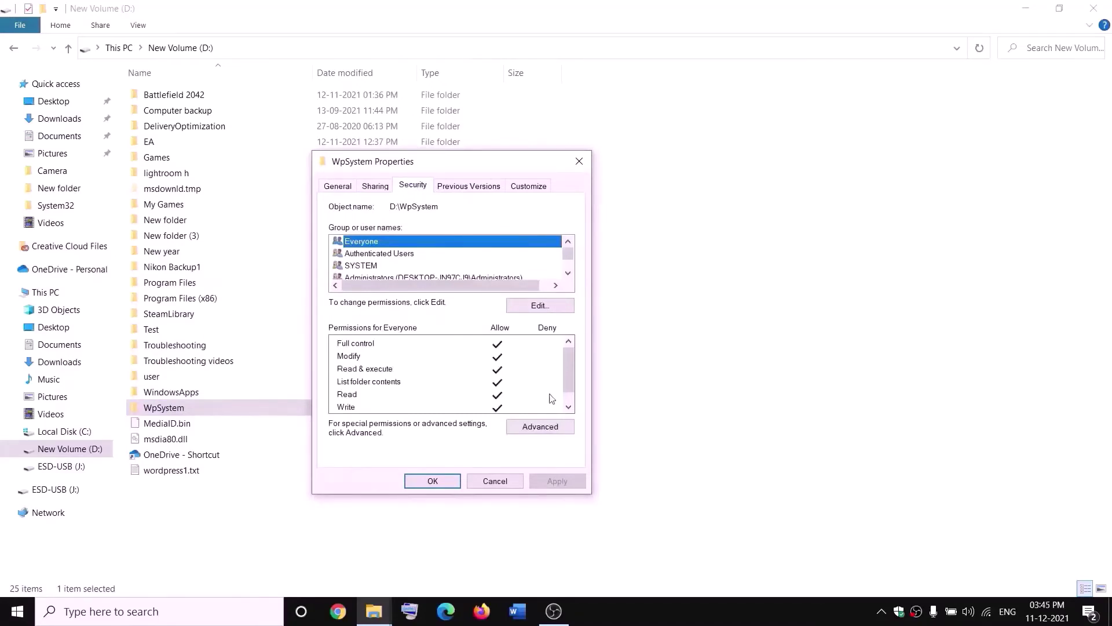
left_click(541, 428)
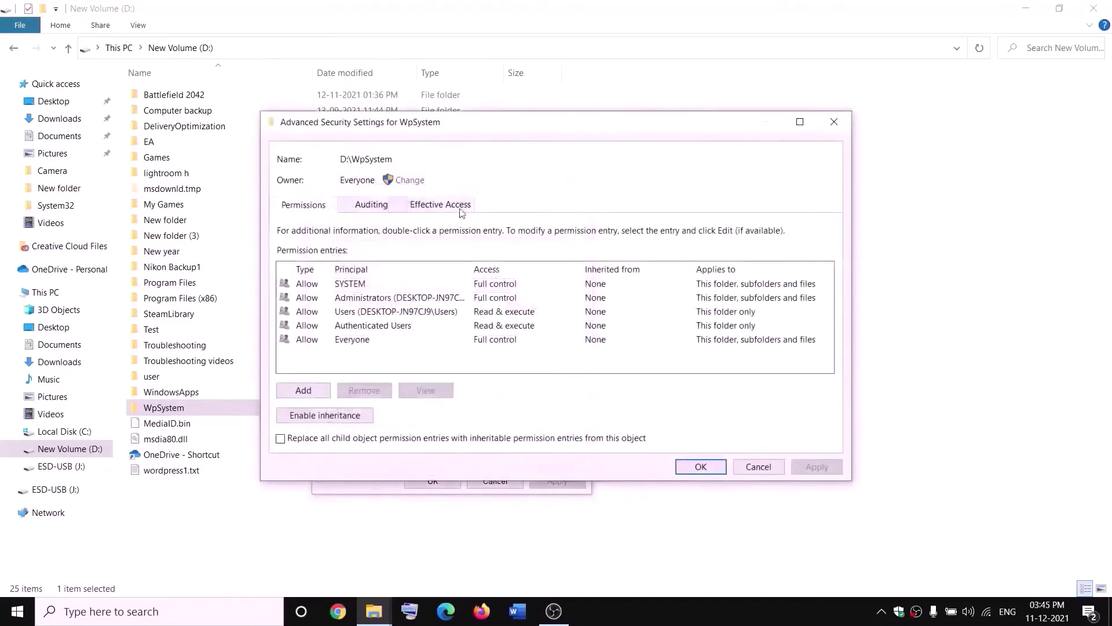
left_click(412, 181)
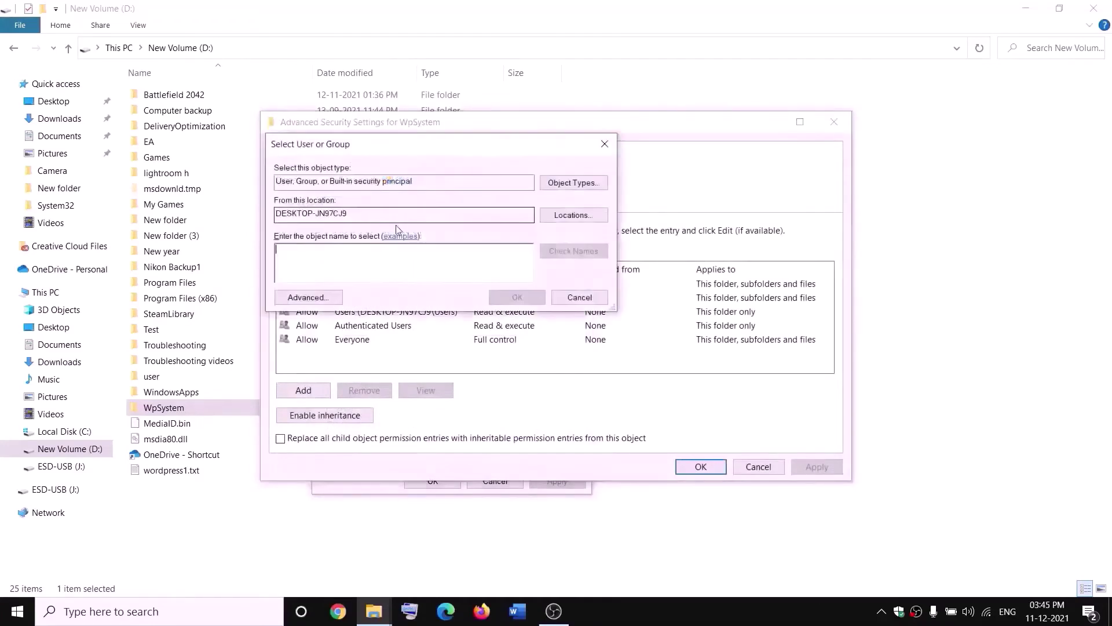
type("w")
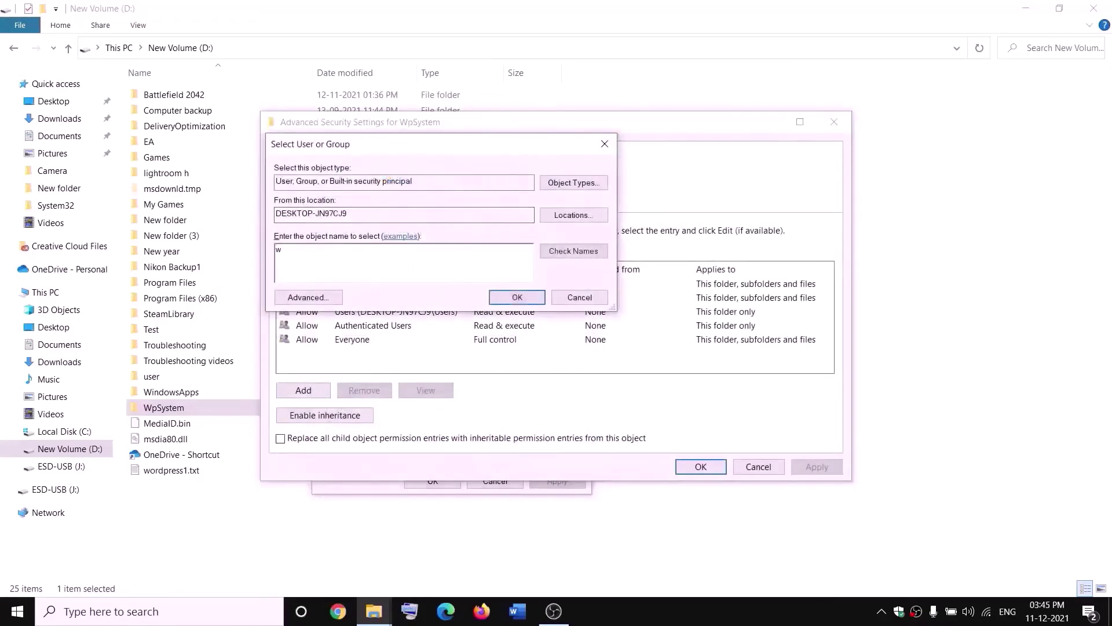
type("everyone")
left_click_drag(334, 246, 267, 253)
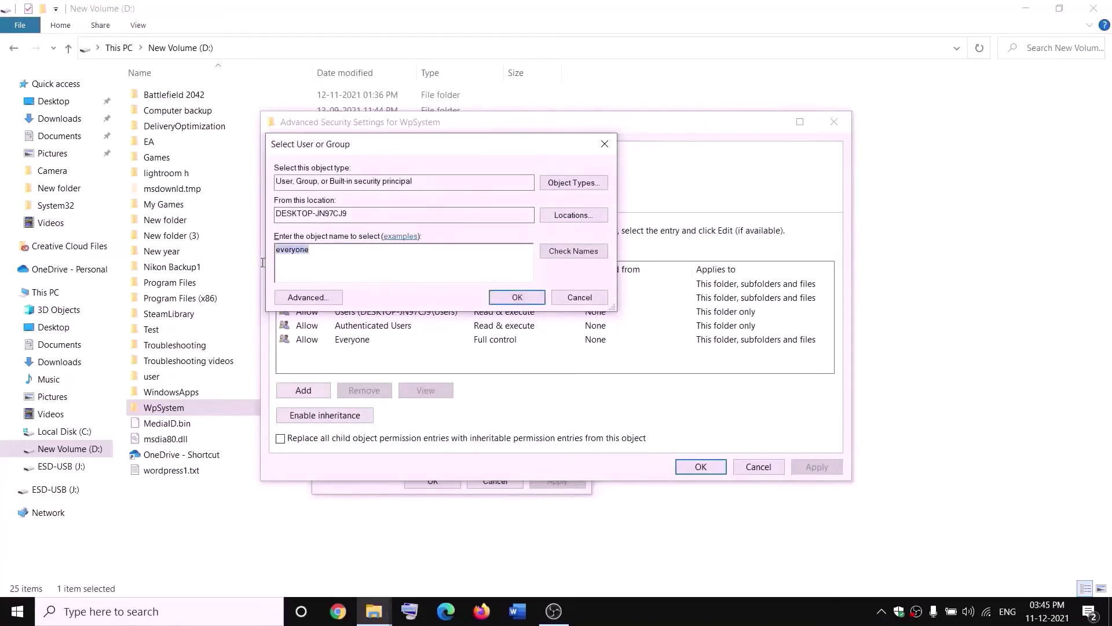
left_click(573, 251)
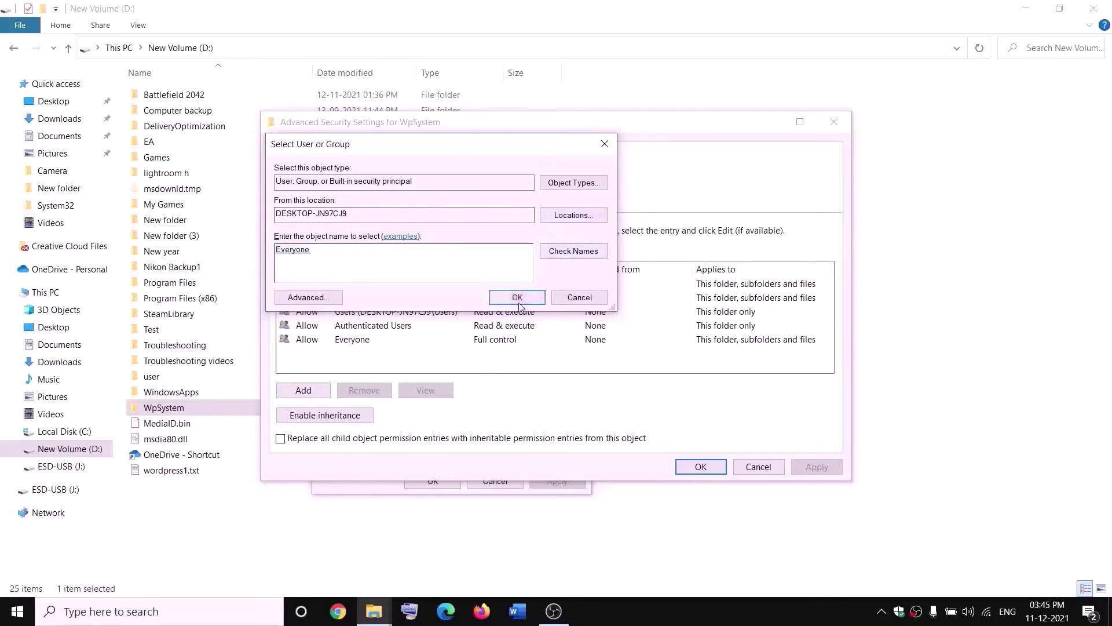
left_click(515, 296)
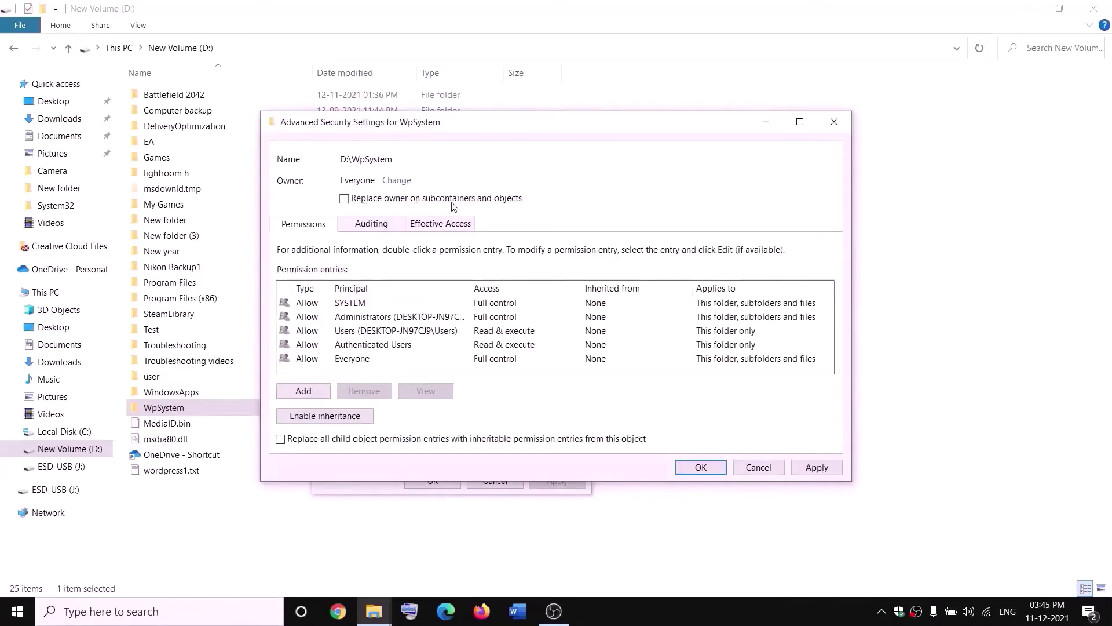
- Replace the owner on all subcontainers and objects, apply, and close the dialogs
left_click(344, 199)
left_click(823, 467)
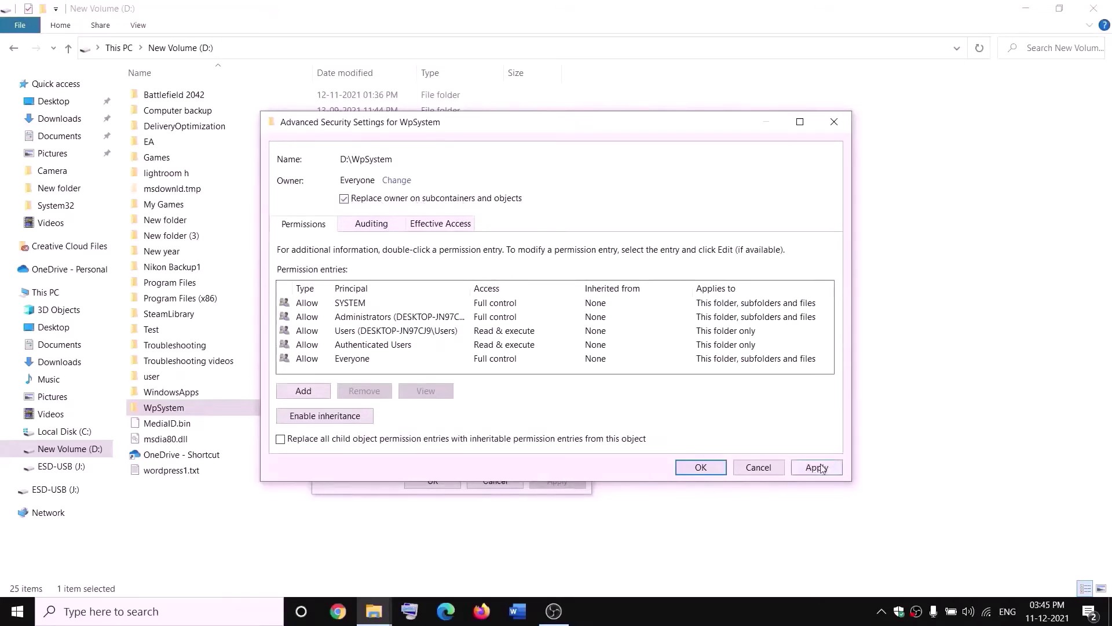
left_click(701, 471)
left_click(676, 364)
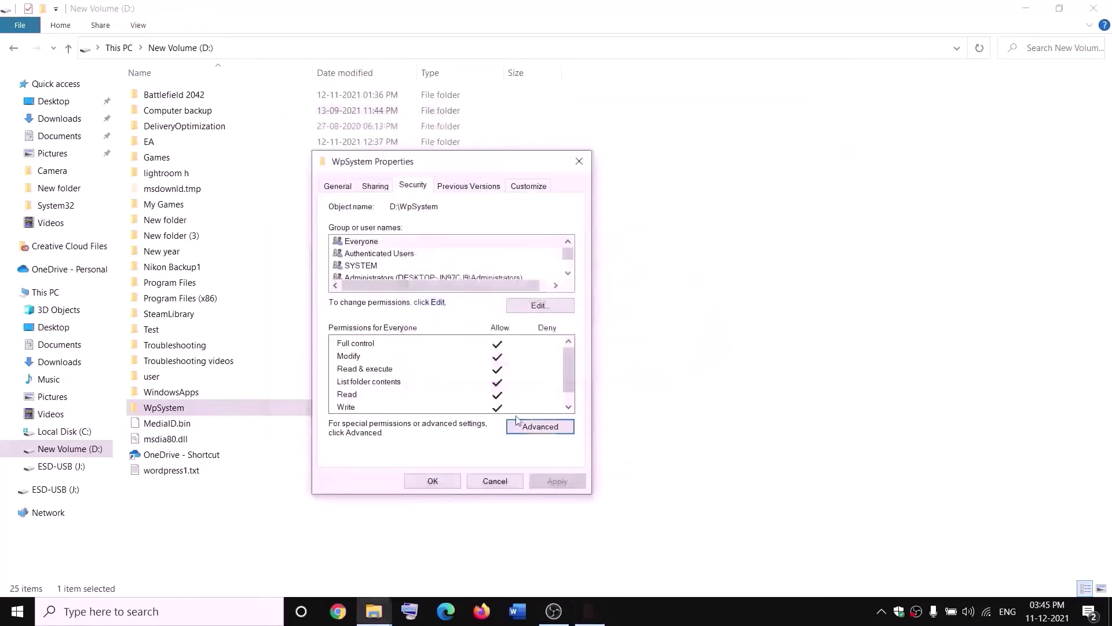
left_click(433, 481)
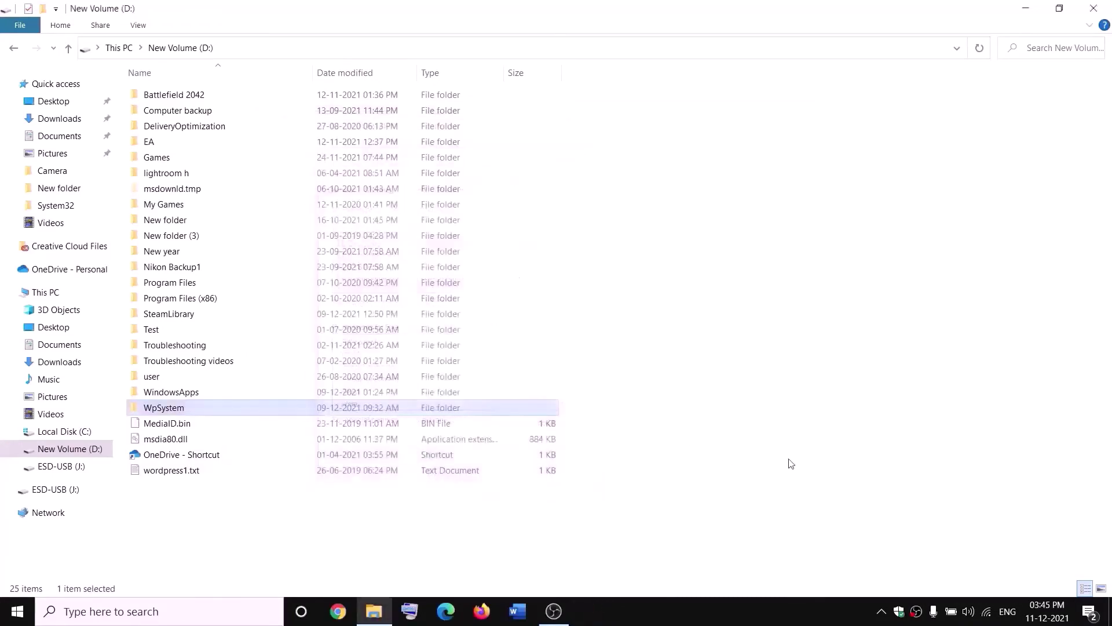
- Reopen WpSystem's Properties and go to Security > Advanced settings
right_click(167, 412)
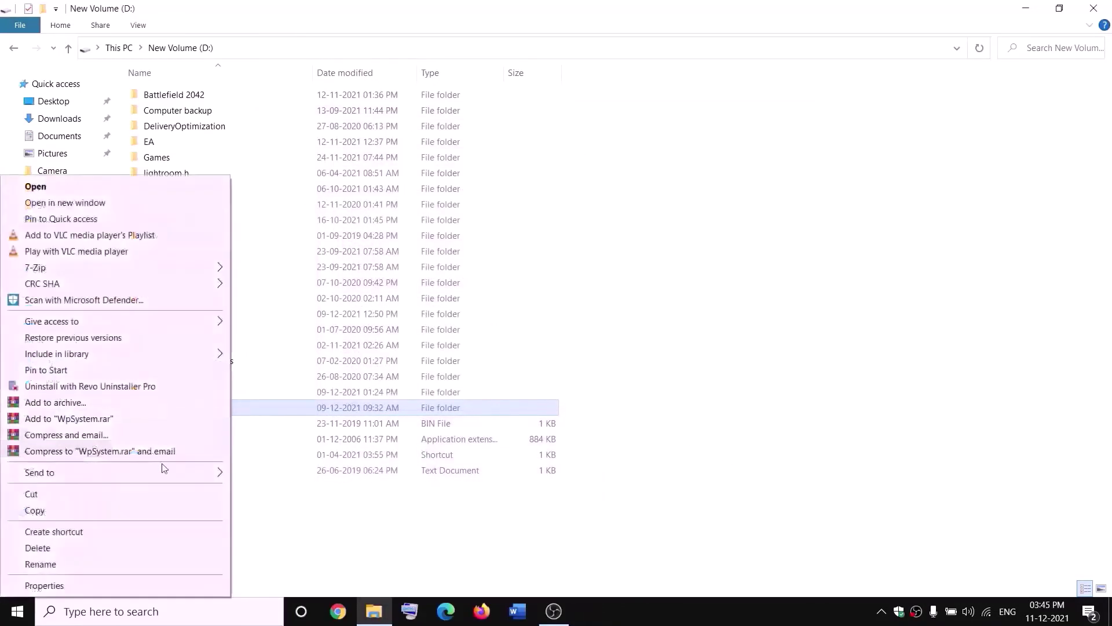
left_click(68, 583)
left_click_drag(312, 255, 408, 191)
left_click(408, 212)
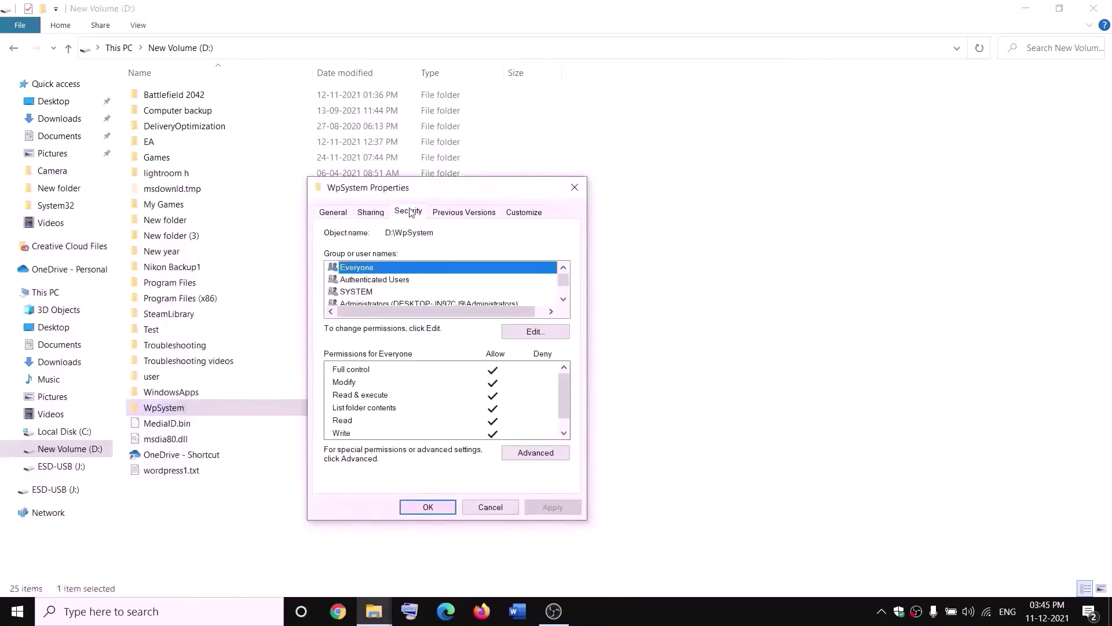
left_click(541, 454)
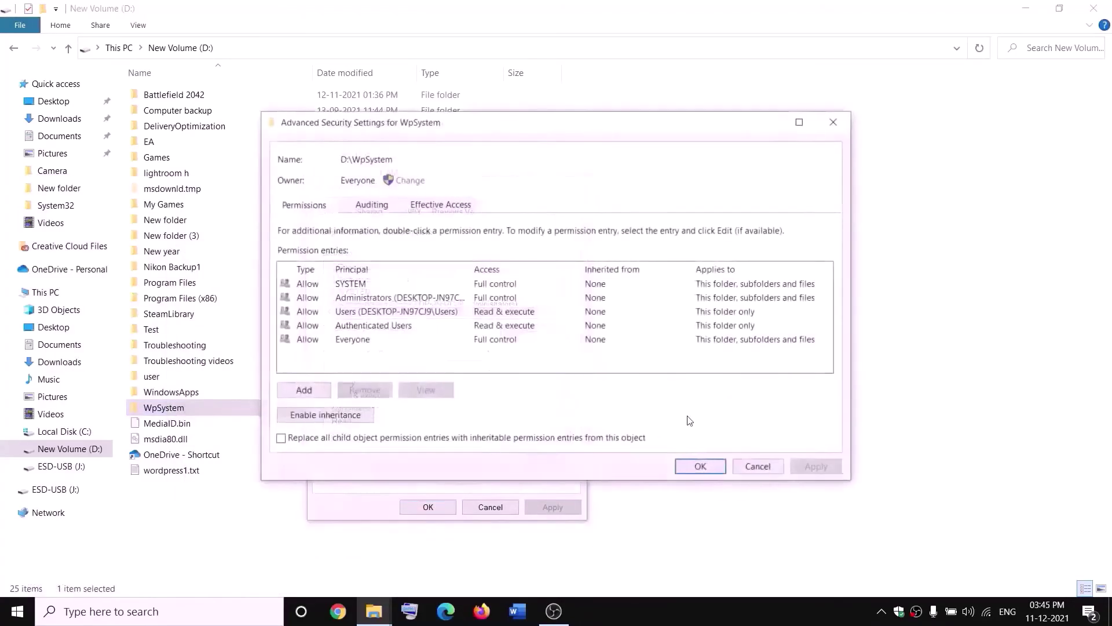
- Add a permission entry granting Everyone Full control, then close all dialogs
left_click(304, 391)
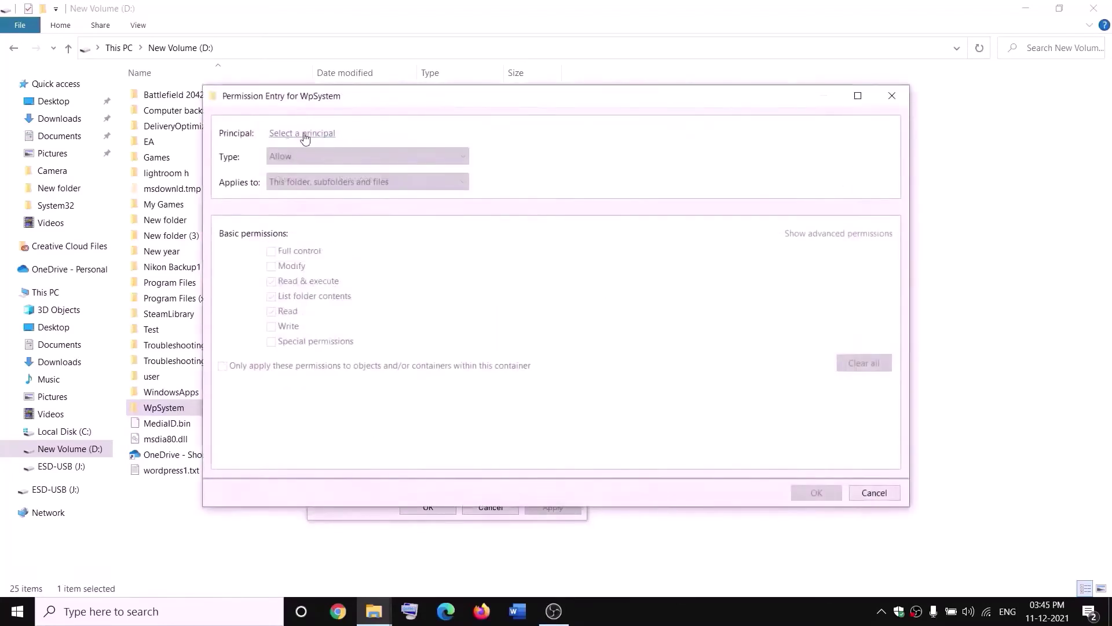
left_click(304, 134)
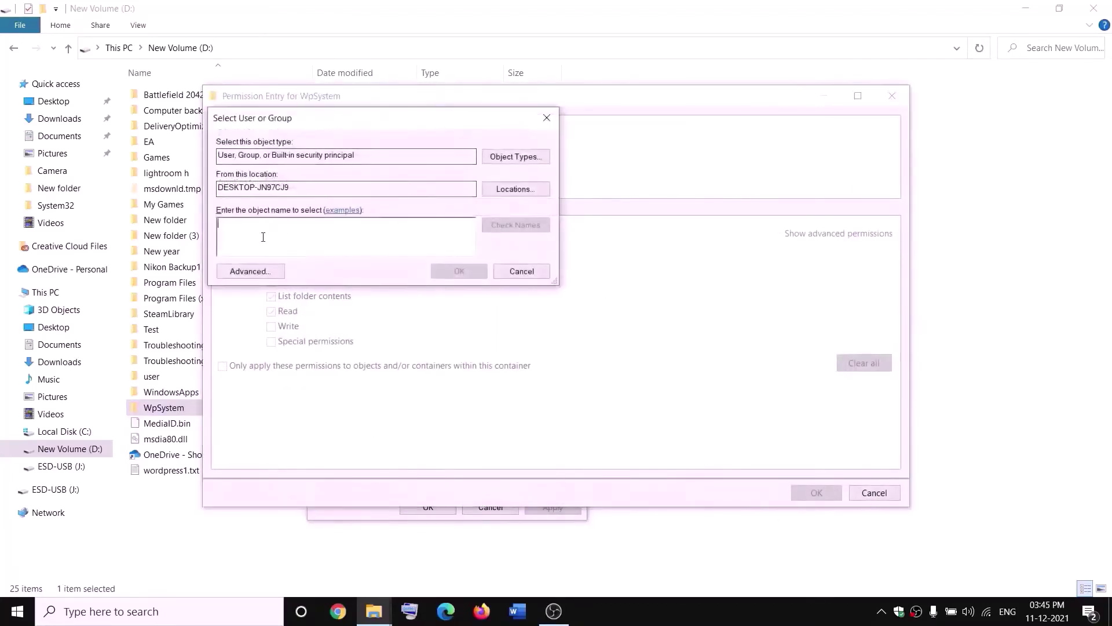
type("everyone")
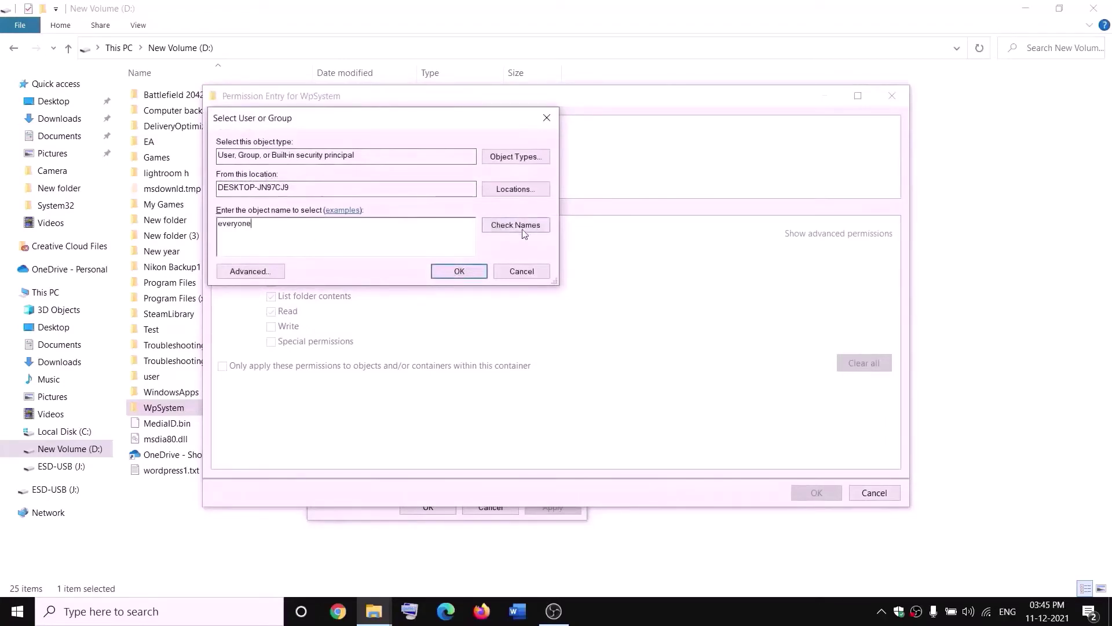
left_click(490, 229)
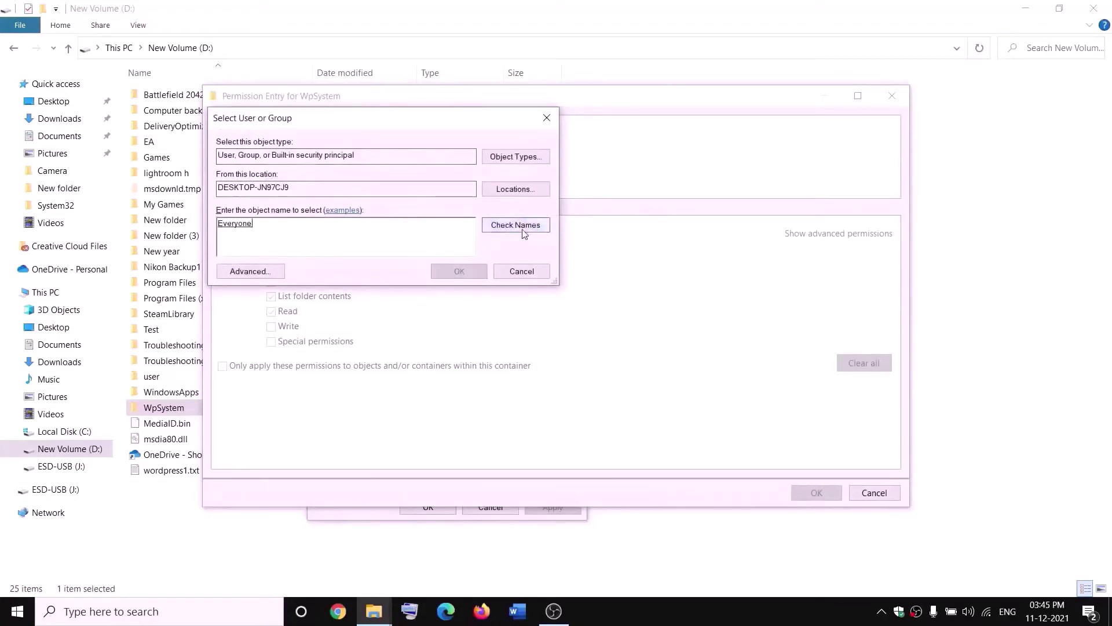
left_click(465, 270)
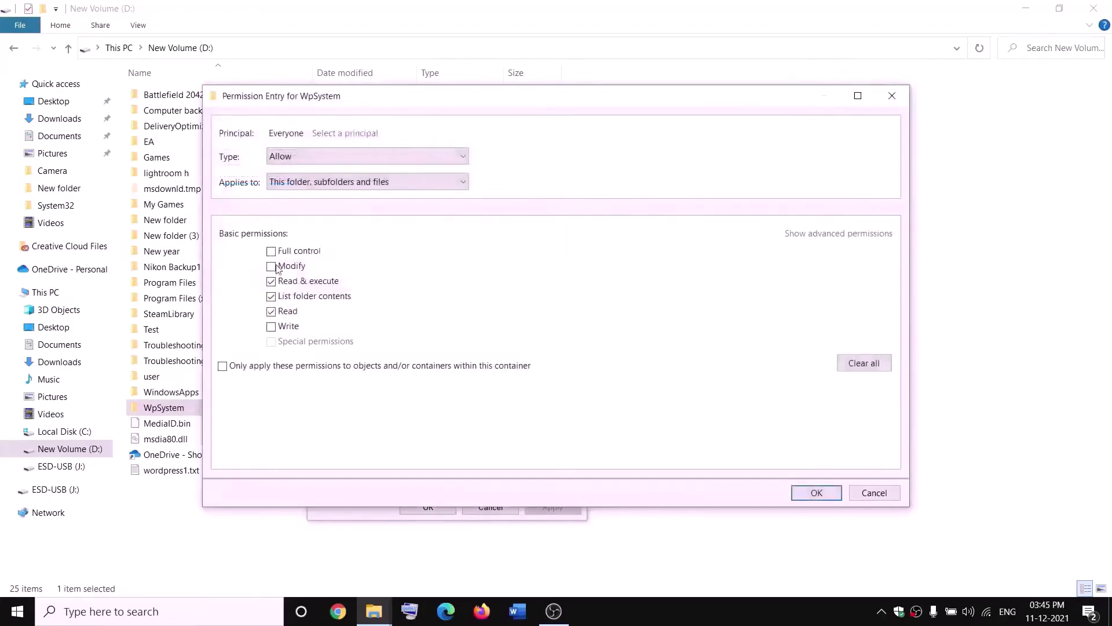
left_click(271, 252)
left_click(818, 493)
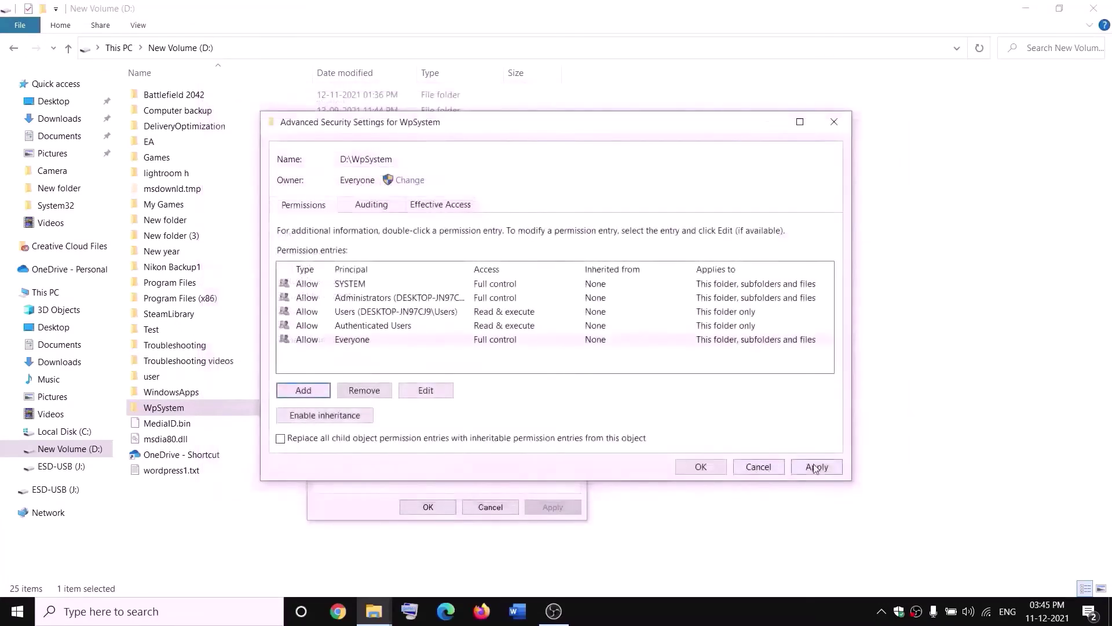
left_click(702, 467)
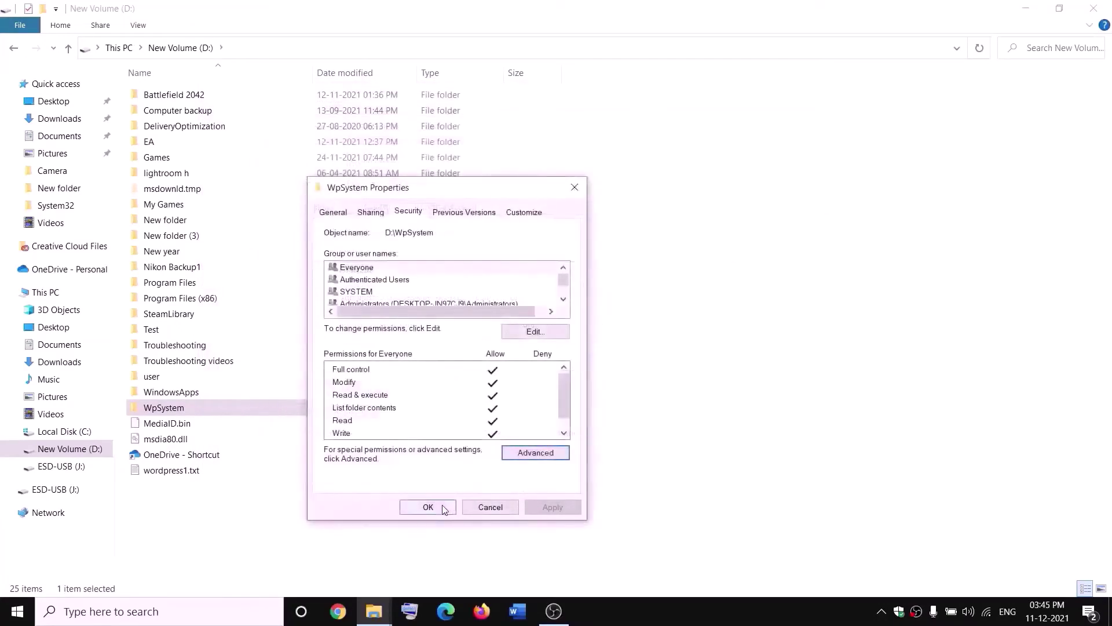
left_click(428, 506)
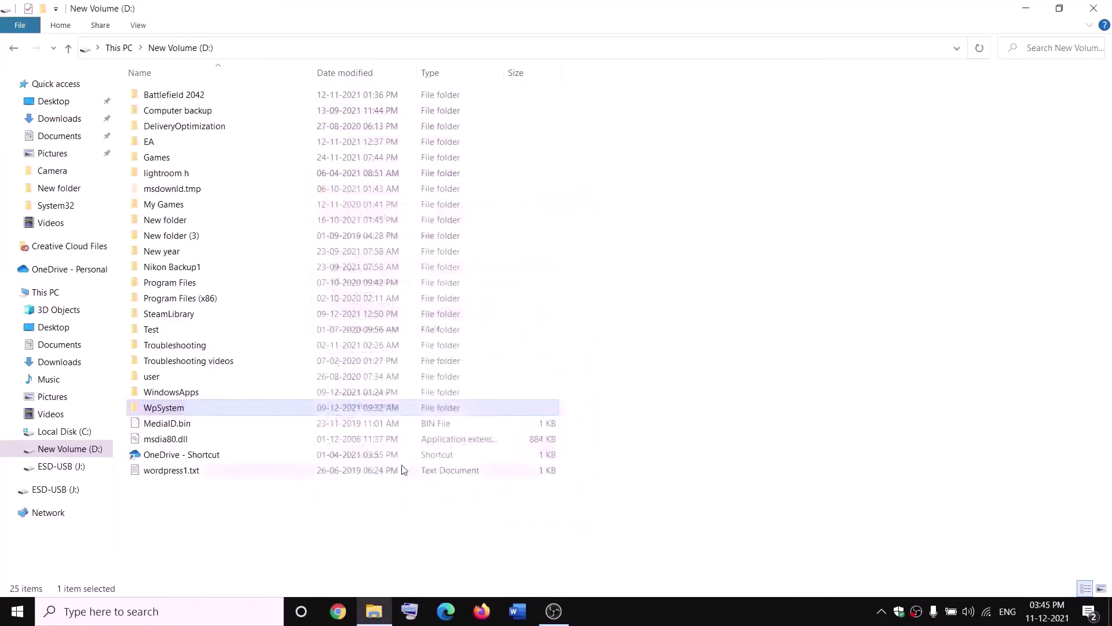
- Rename the WpSystem folder on New Volume (D:) by appending .old to make it WpSystem.old
right_click(185, 411)
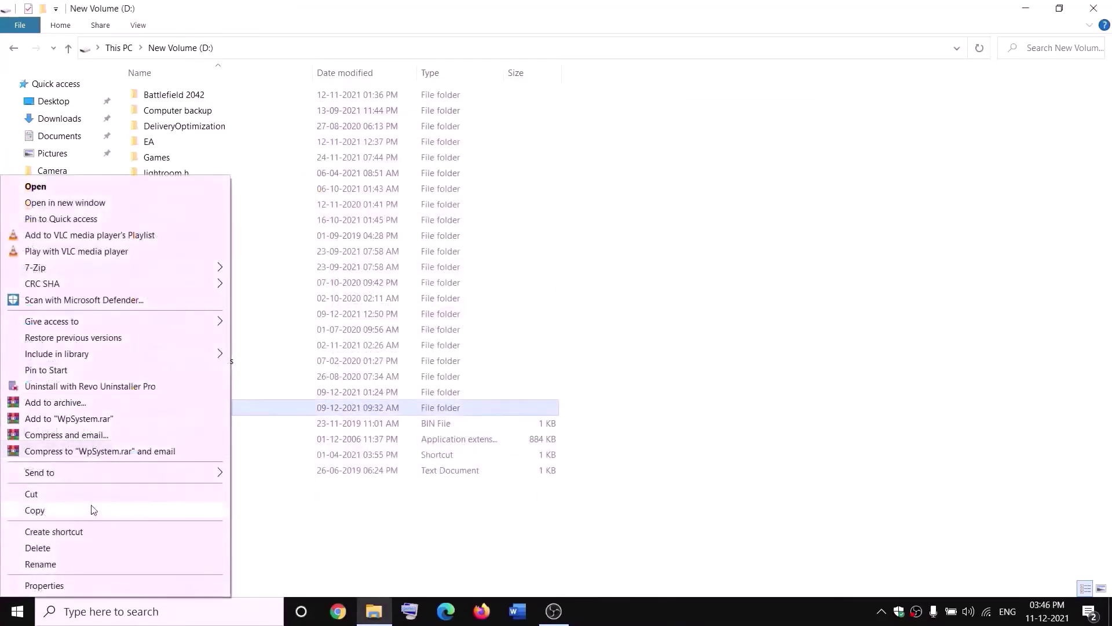
left_click(46, 568)
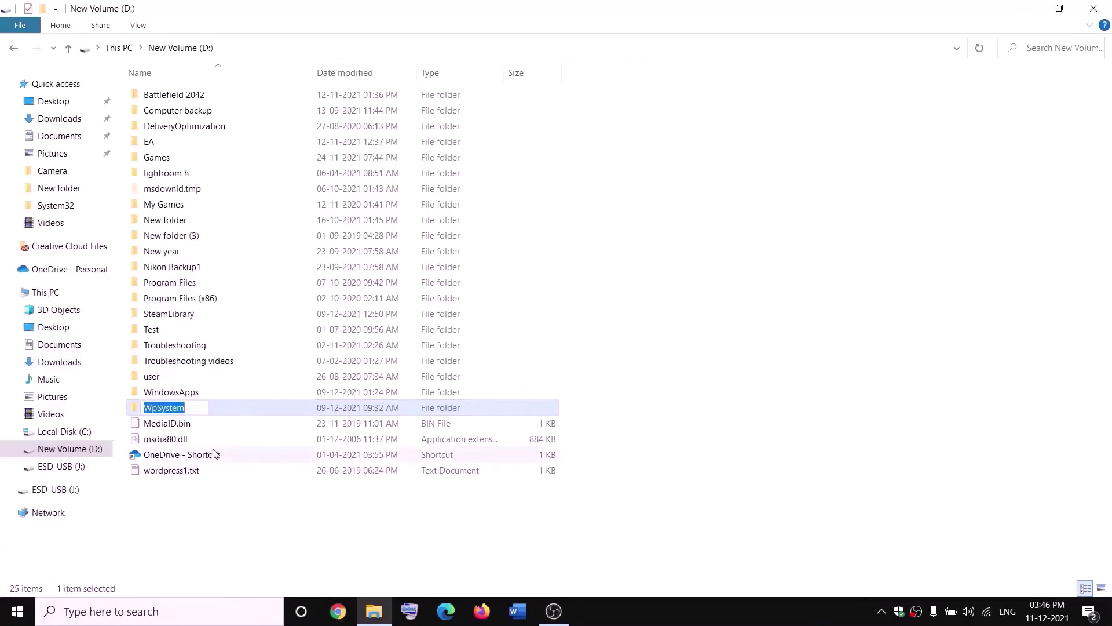
key("End")
type(".old")
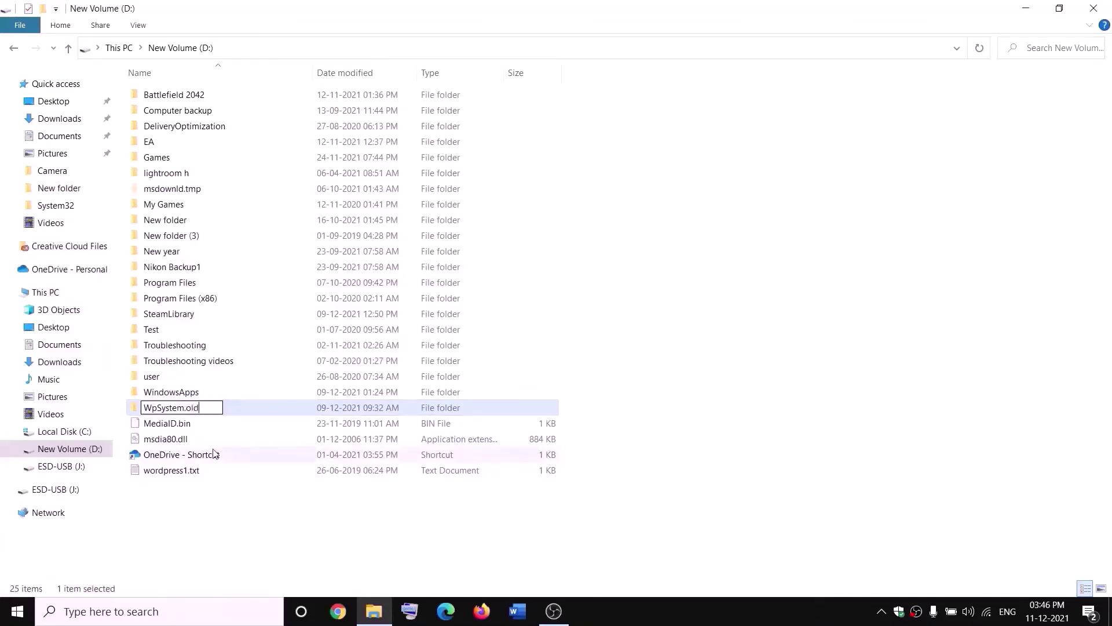
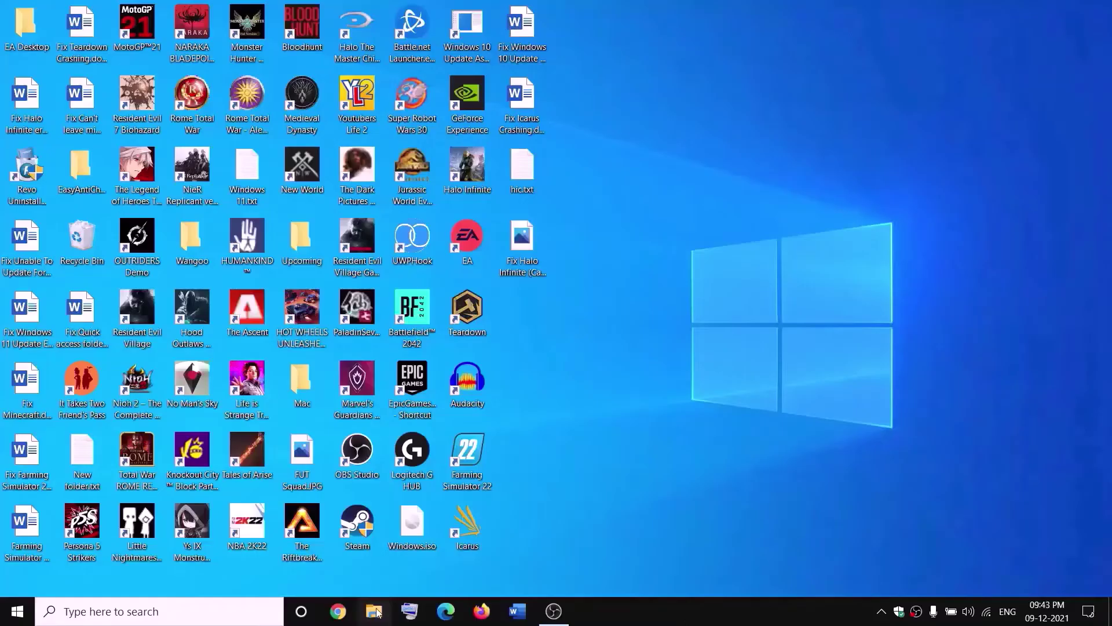
- Open the WindowsApps folder's advanced security settings on New Volume (D:)
key("super+e")
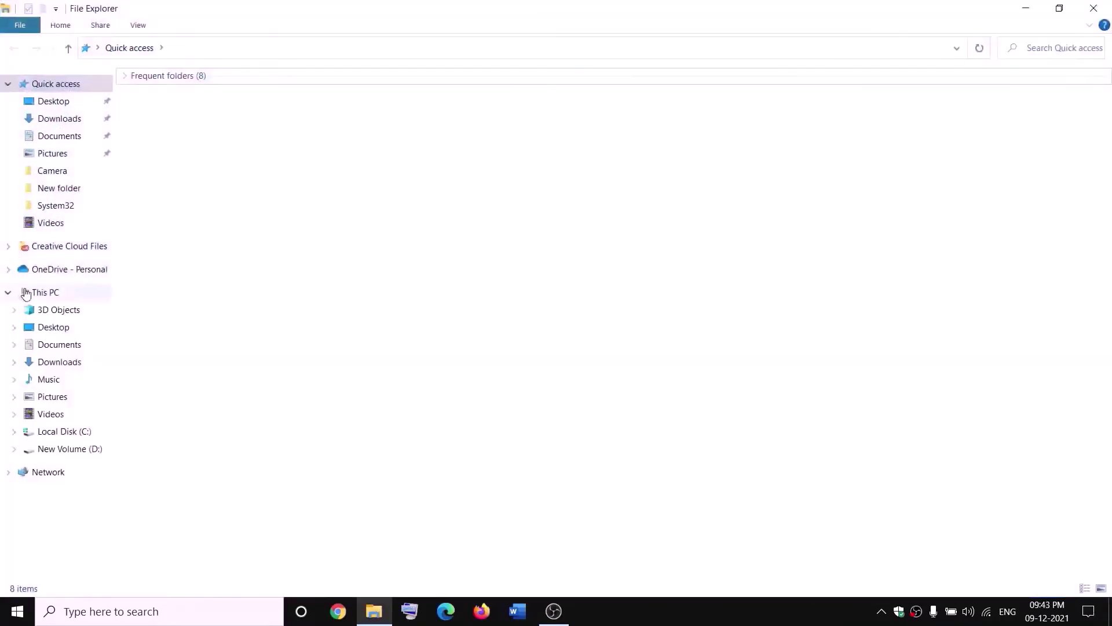
left_click(26, 291)
double_click(398, 210)
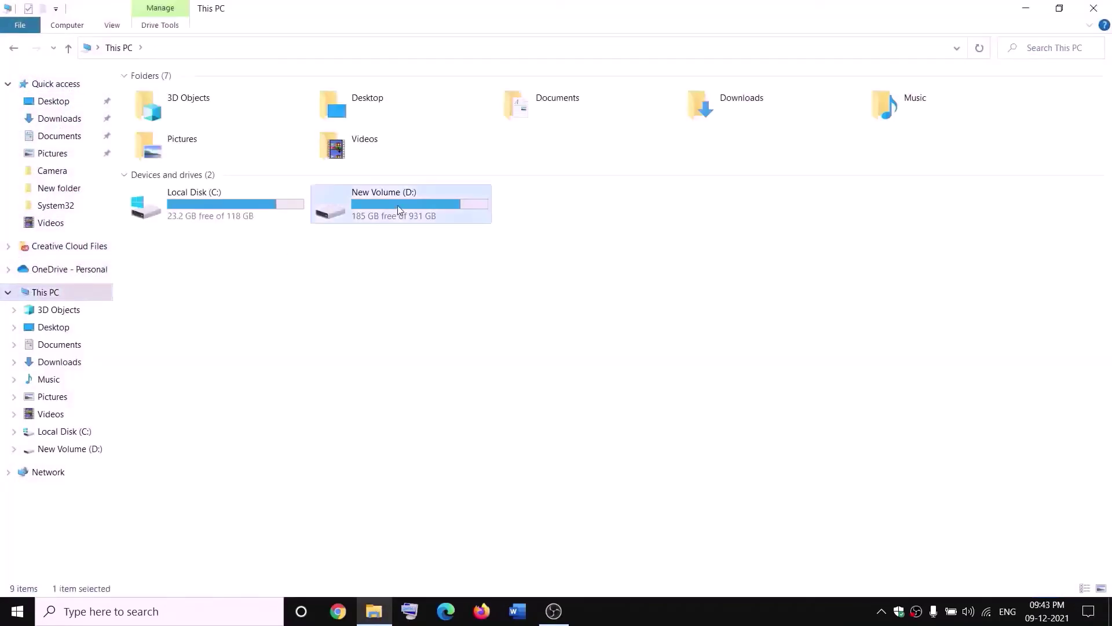
left_click(197, 392)
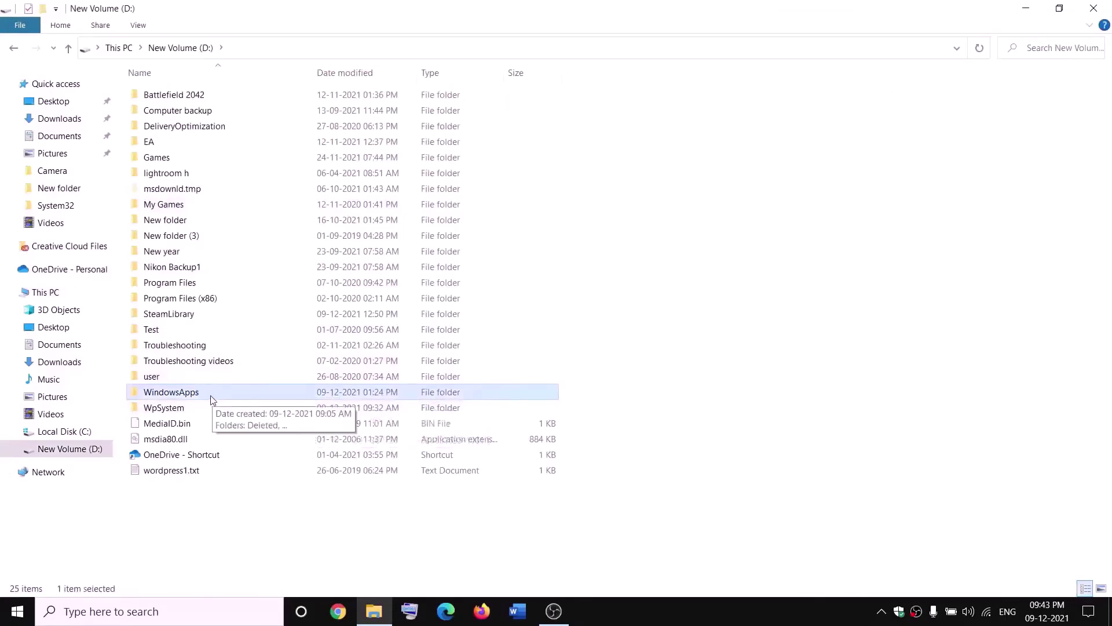
right_click(211, 400)
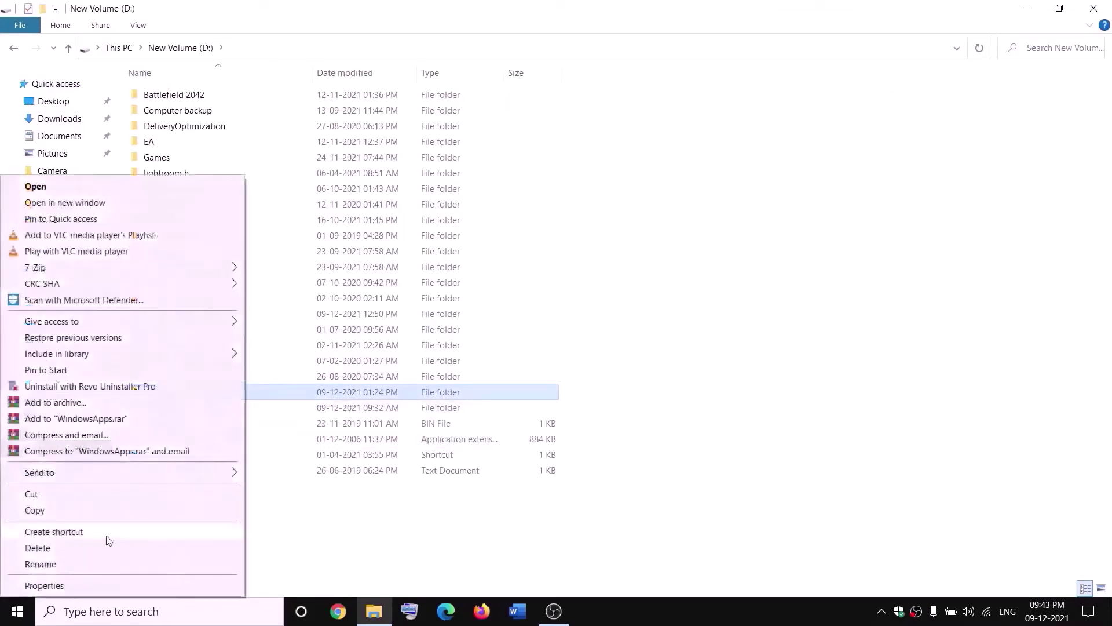
left_click(44, 585)
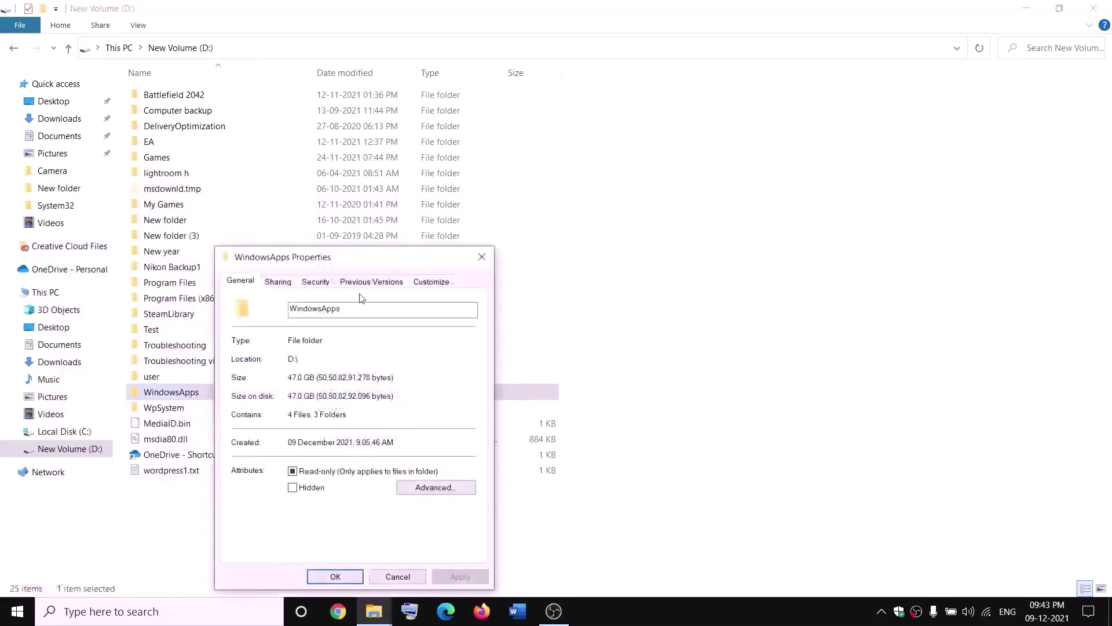
left_click(313, 281)
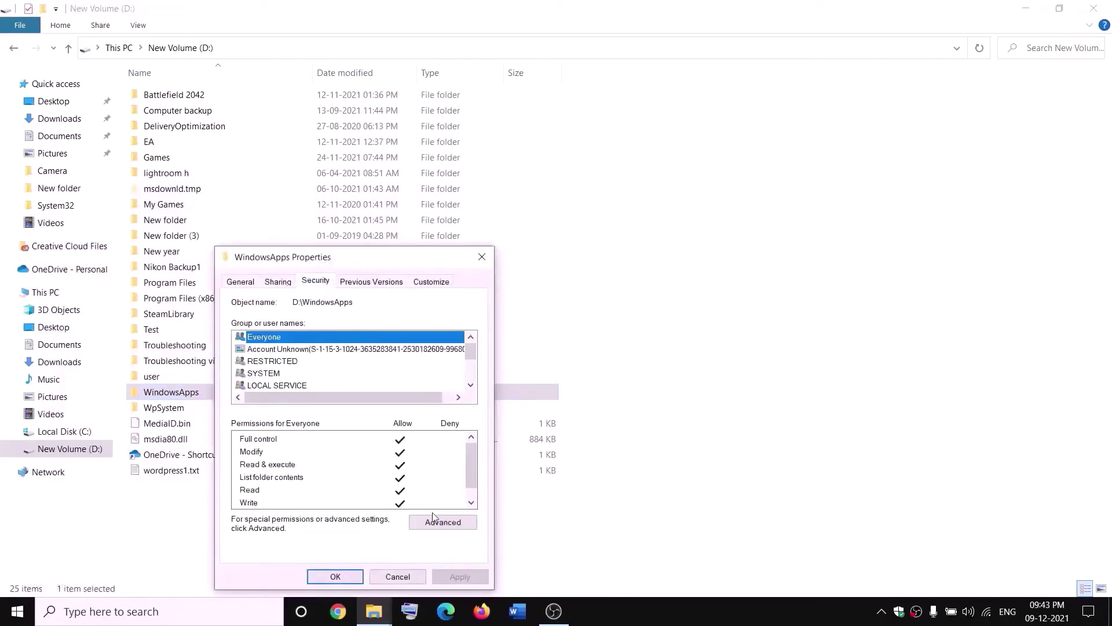
left_click(434, 520)
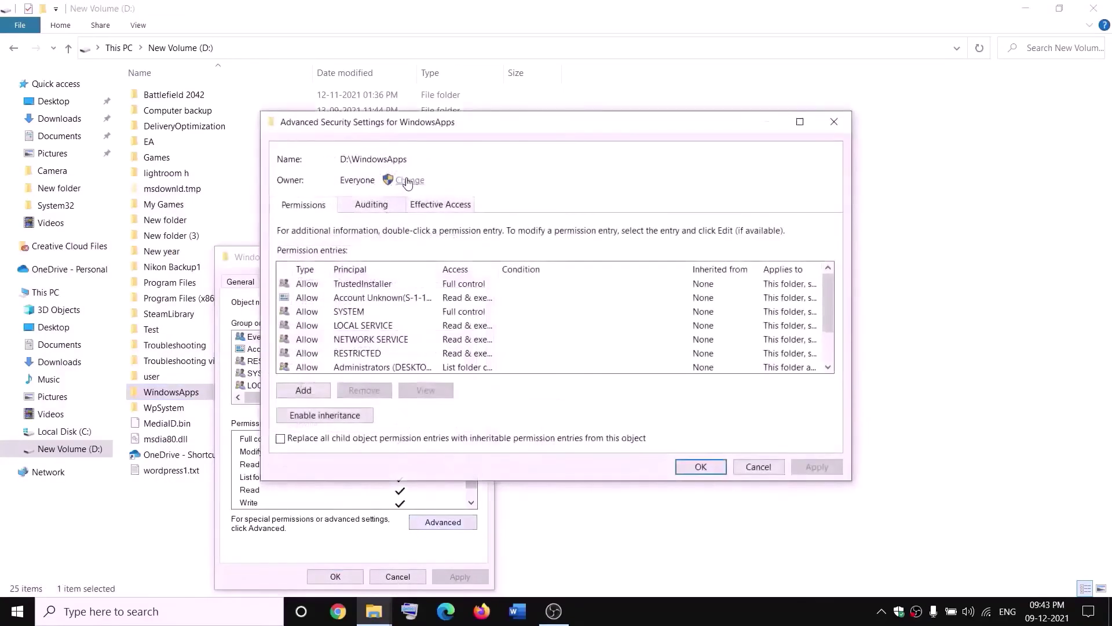
- Change the owner to Everyone, including subcontainers and objects, and apply it
left_click(408, 182)
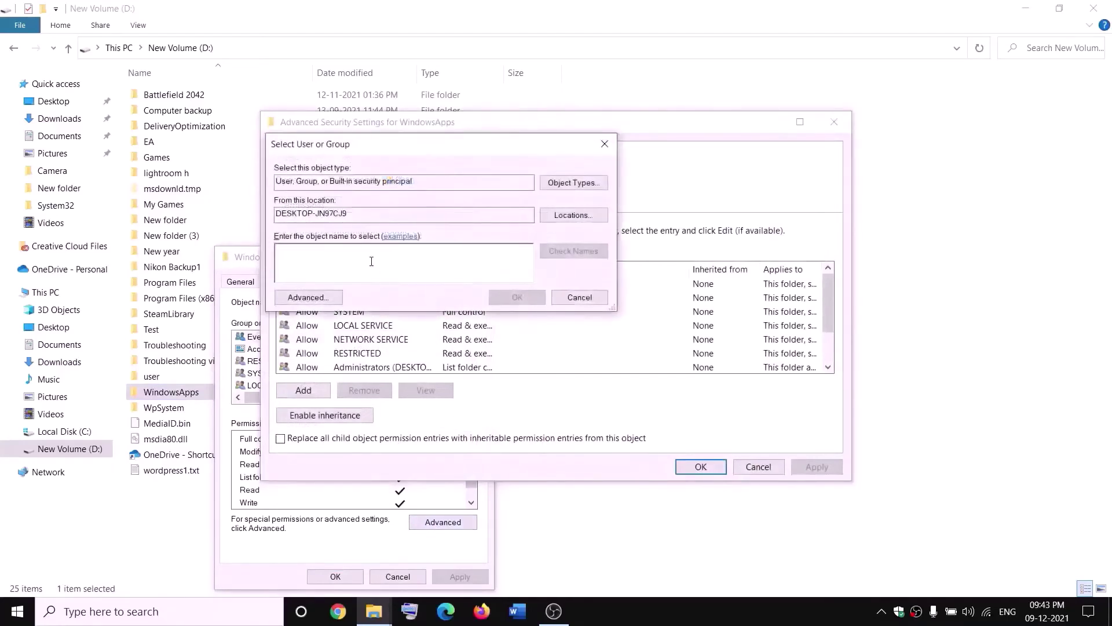
type("everyone")
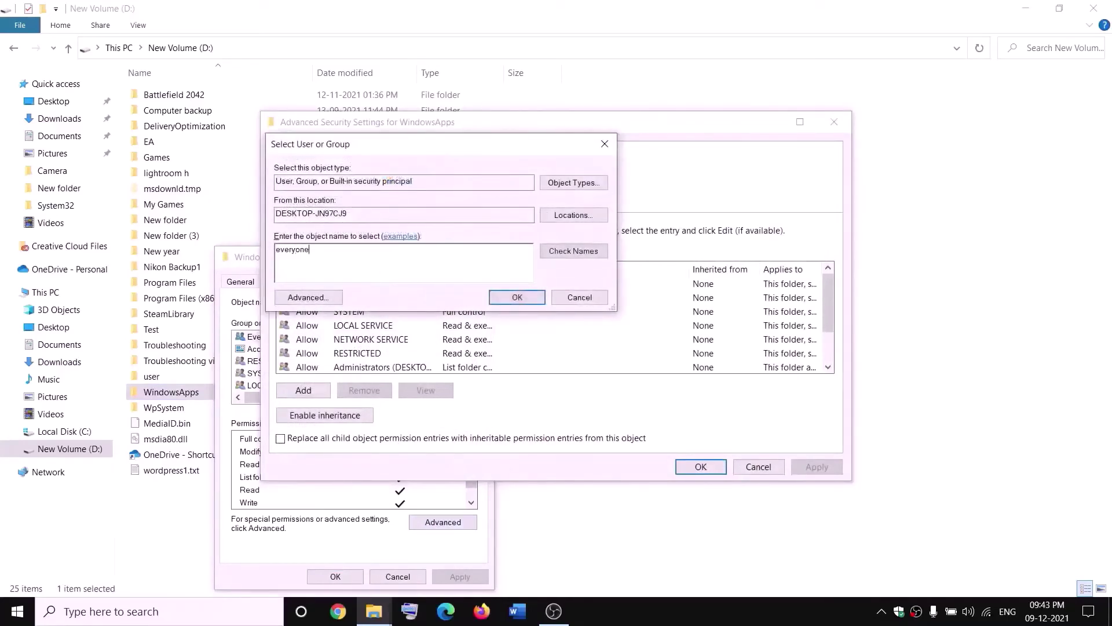
left_click(588, 255)
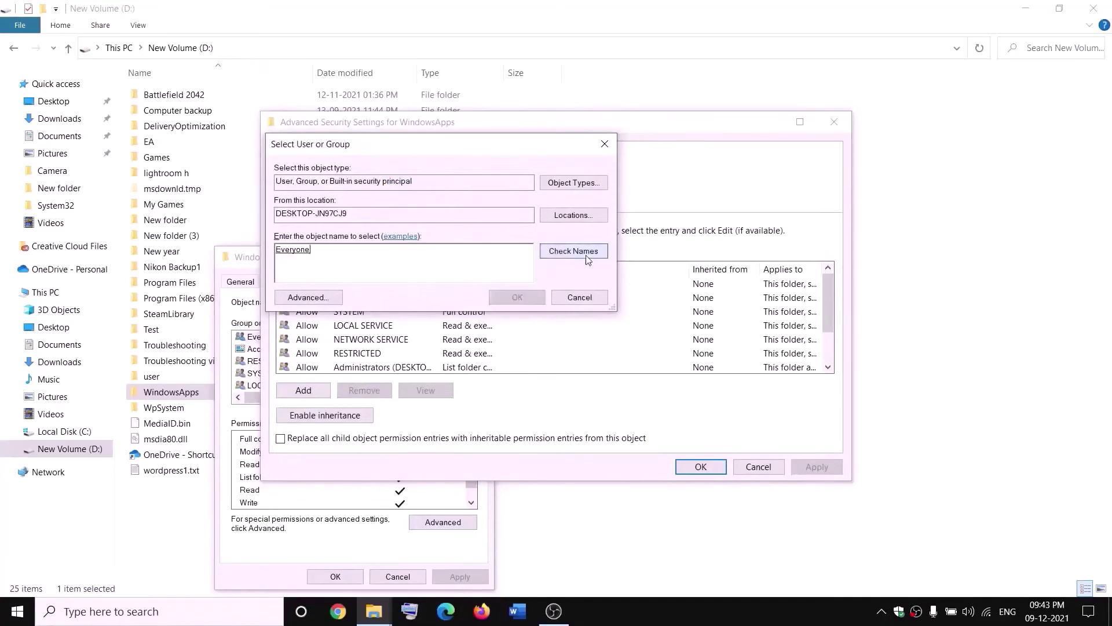
left_click(519, 298)
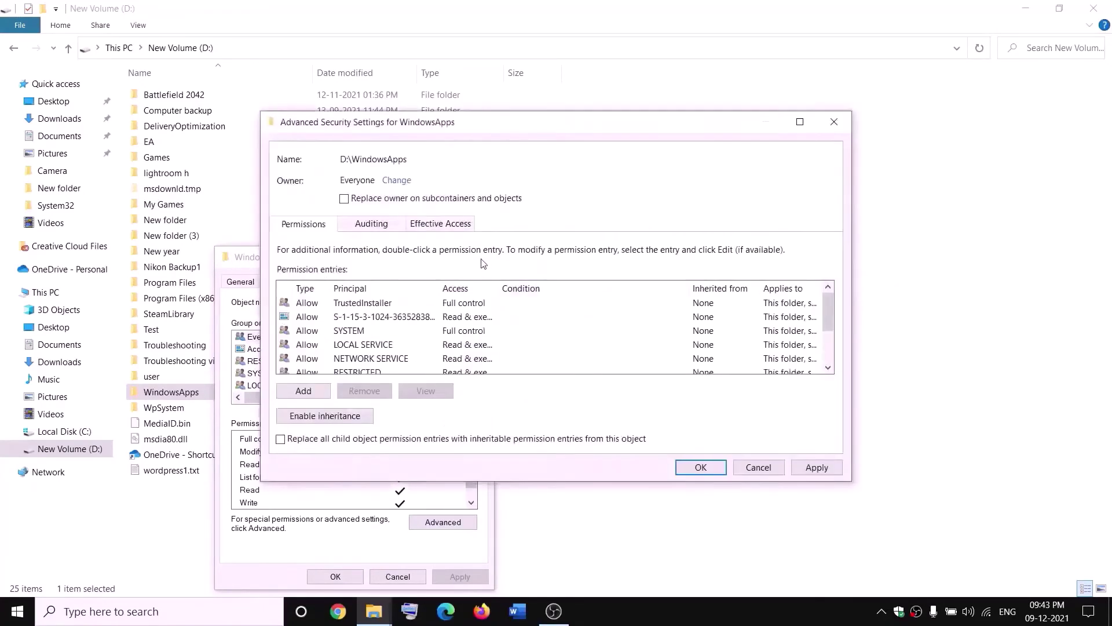
left_click(345, 200)
left_click(817, 467)
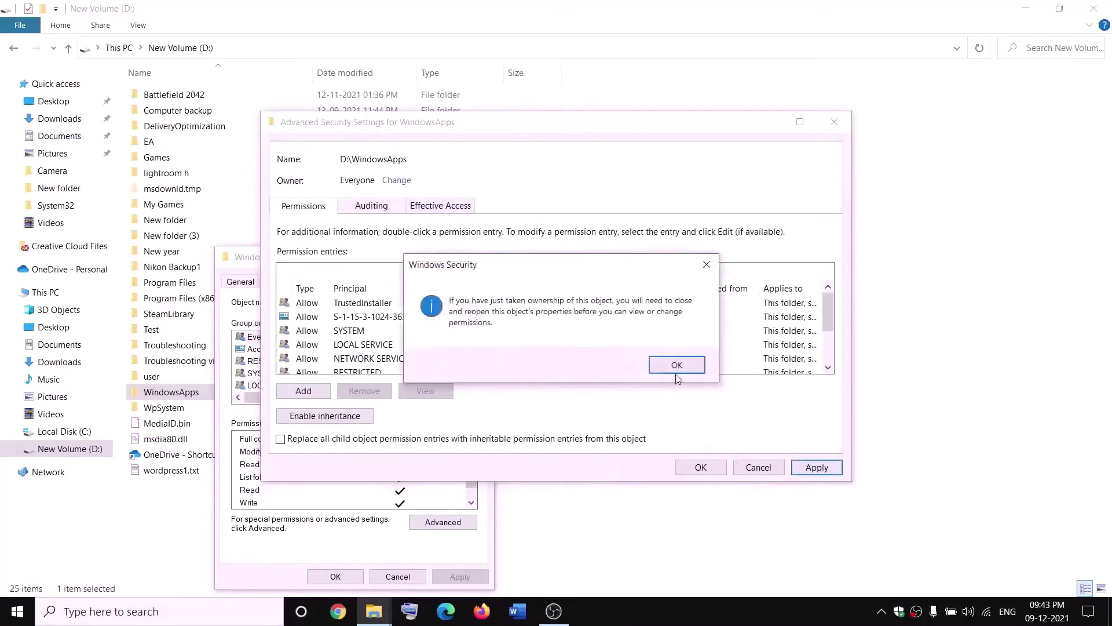
left_click(676, 365)
- Close the dialogs and reopen WindowsApps' Properties at Security > Advanced settings
left_click(700, 467)
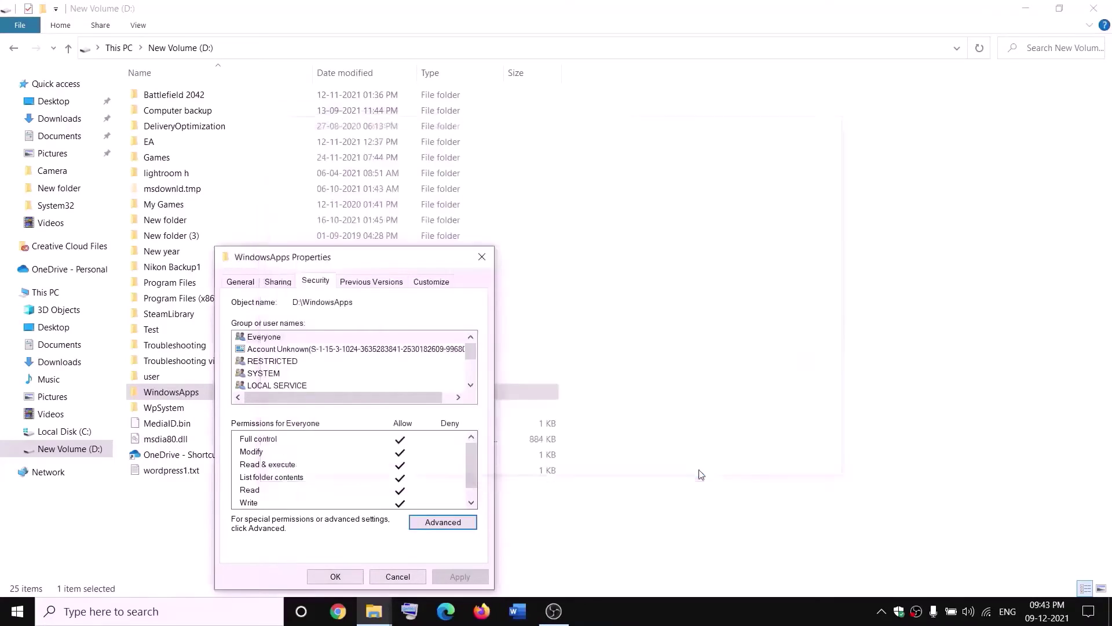
left_click(346, 579)
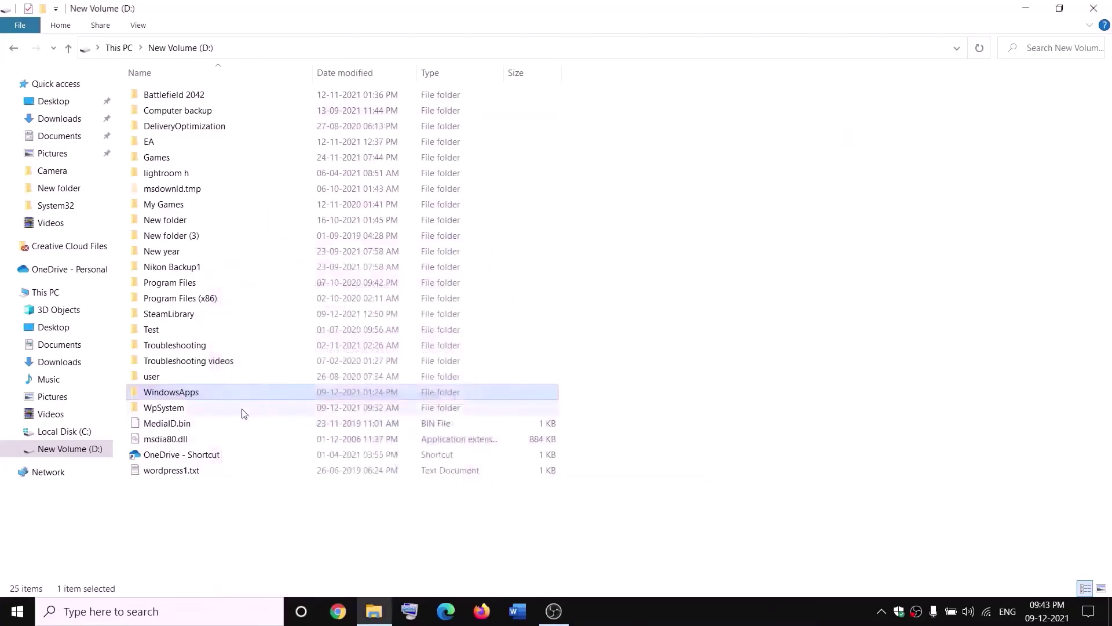
right_click(211, 397)
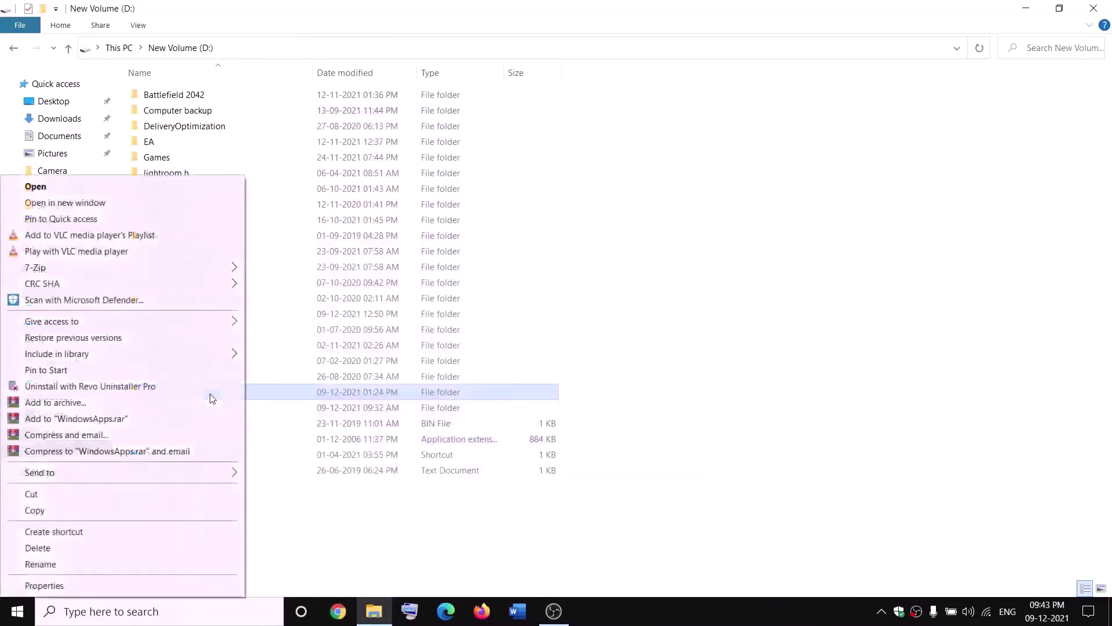
left_click(42, 587)
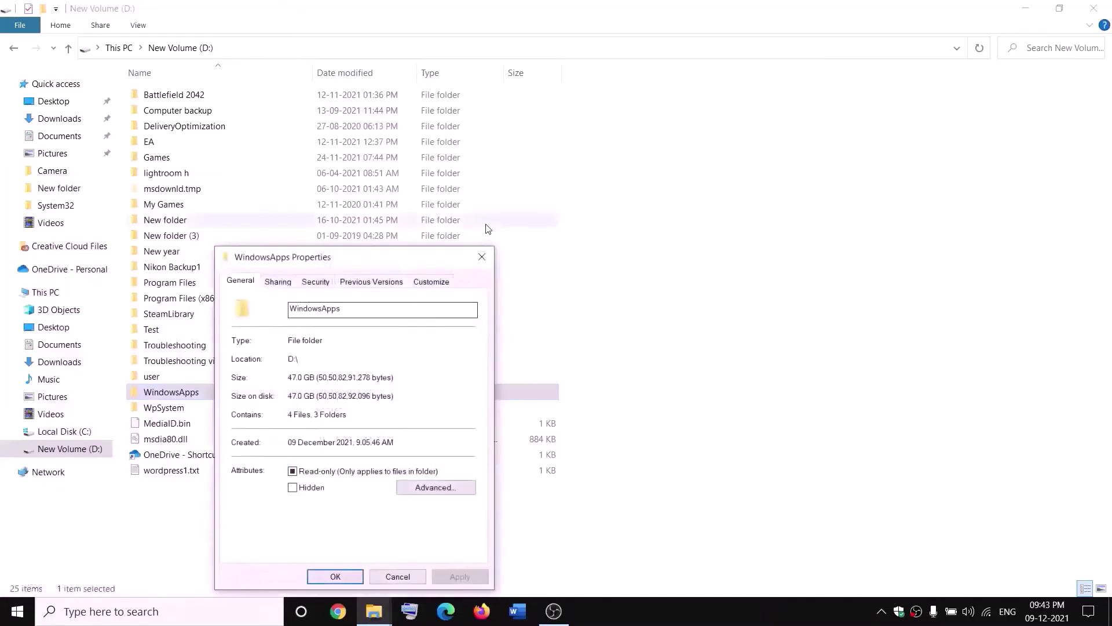
left_click(326, 286)
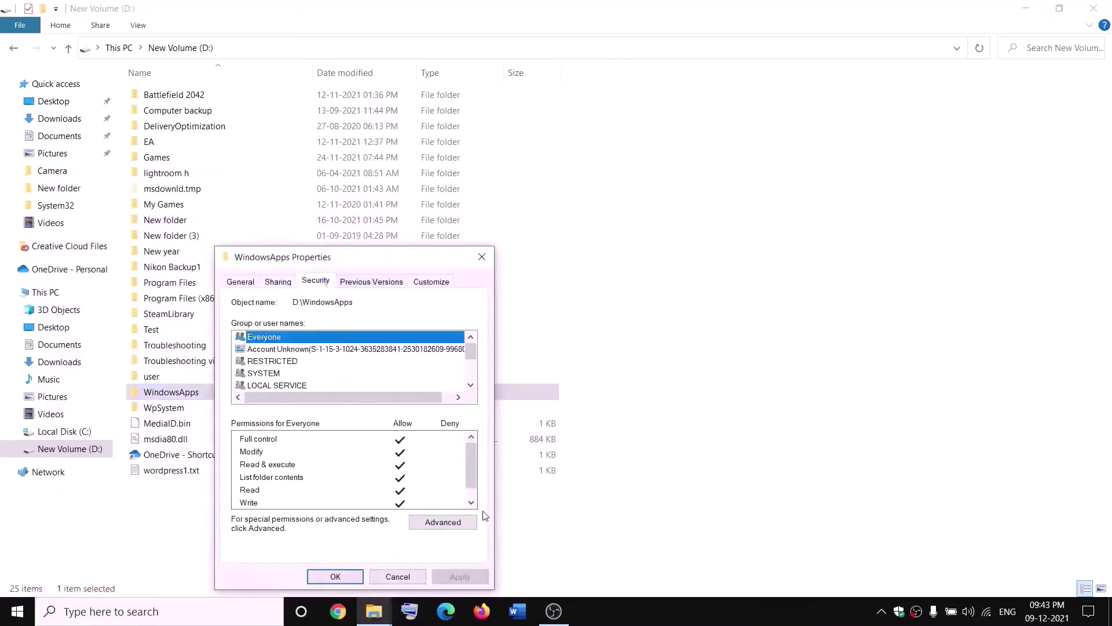
left_click(464, 521)
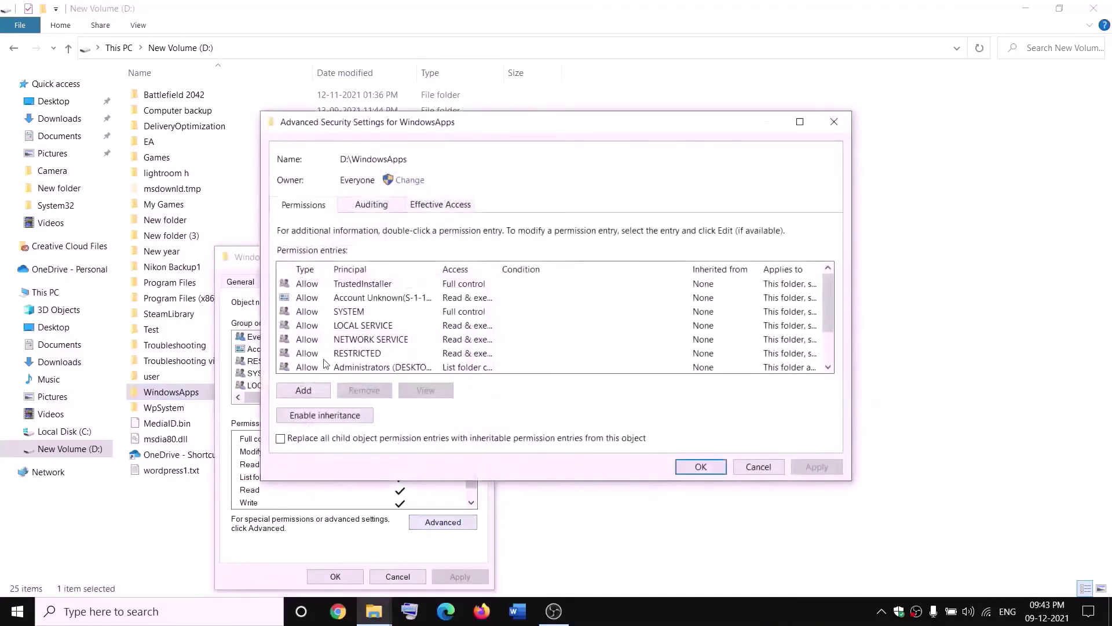
- Add a permission entry granting Everyone Full control, apply it, and close all dialogs
left_click(306, 391)
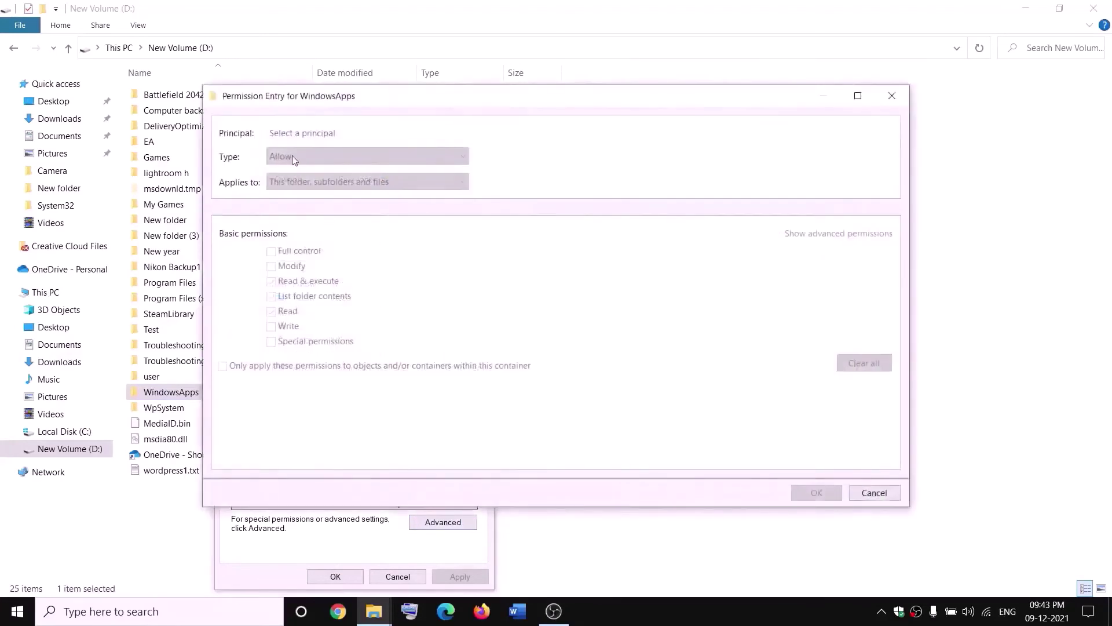
left_click(297, 134)
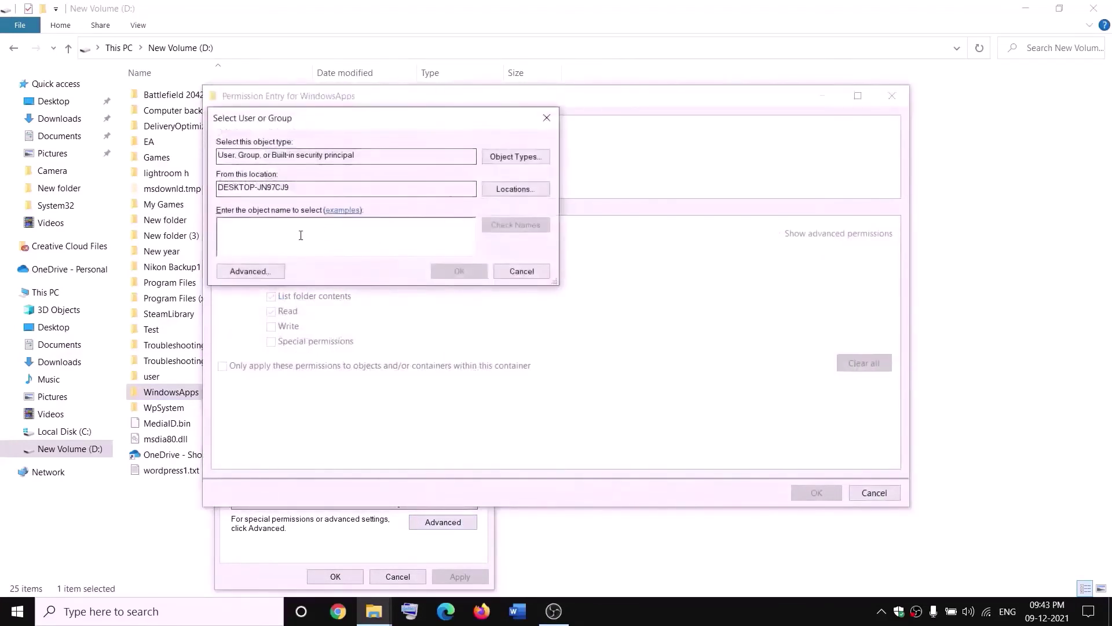
type("everyone")
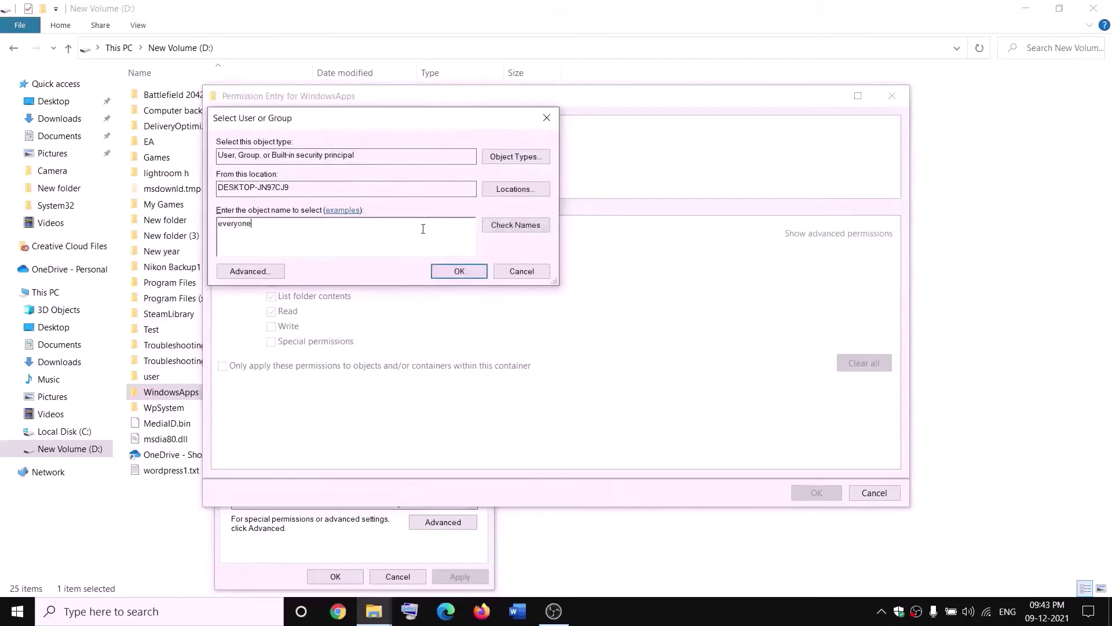
left_click(515, 225)
left_click(459, 271)
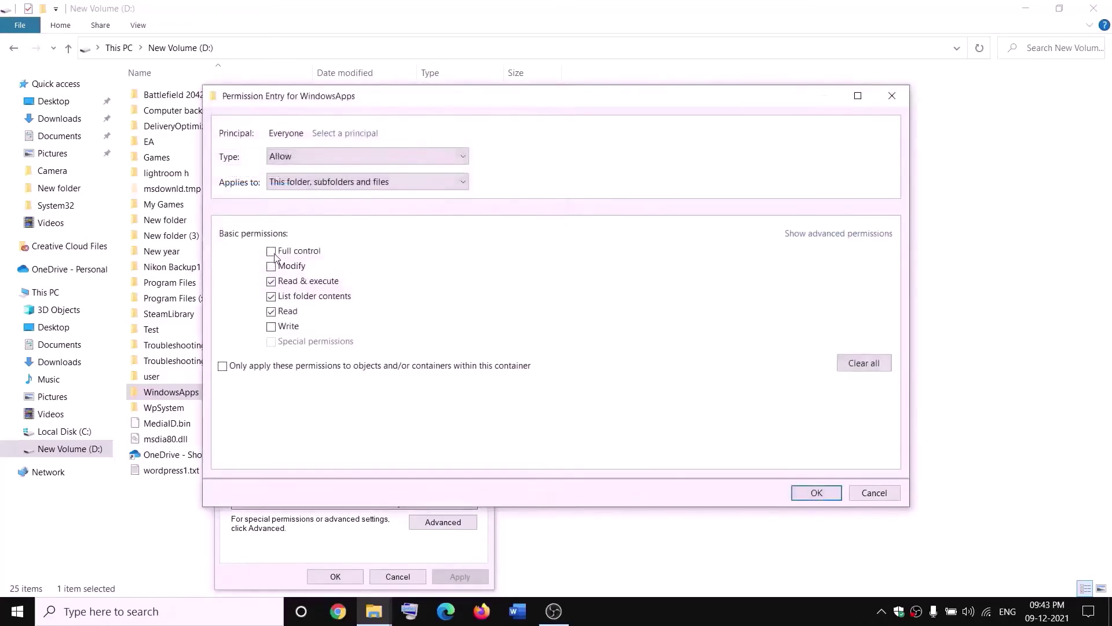
left_click(822, 492)
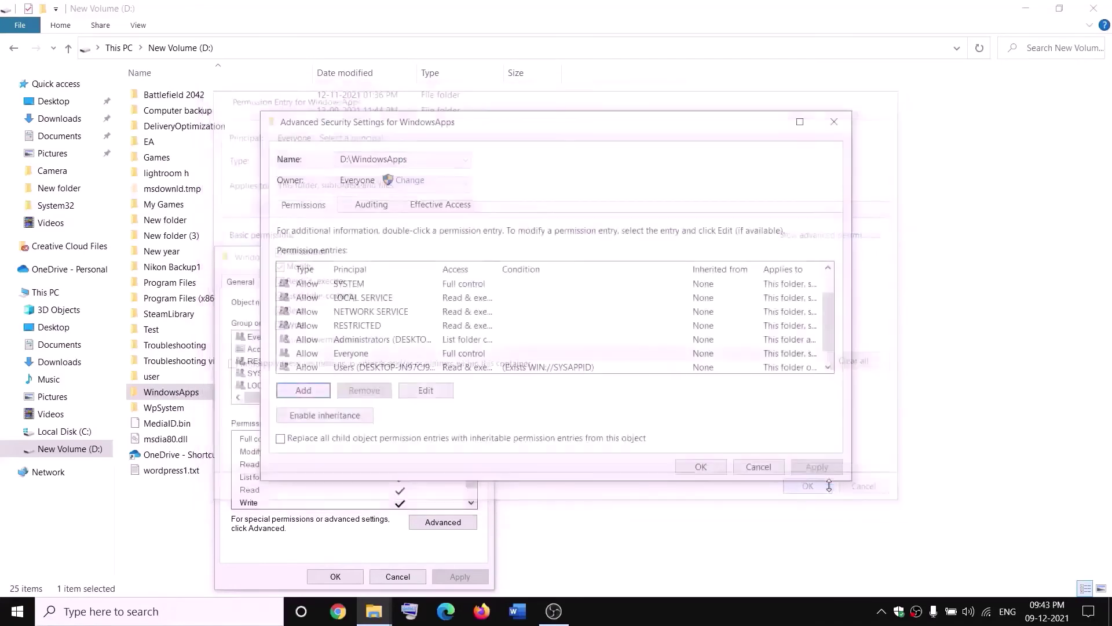
left_click(816, 466)
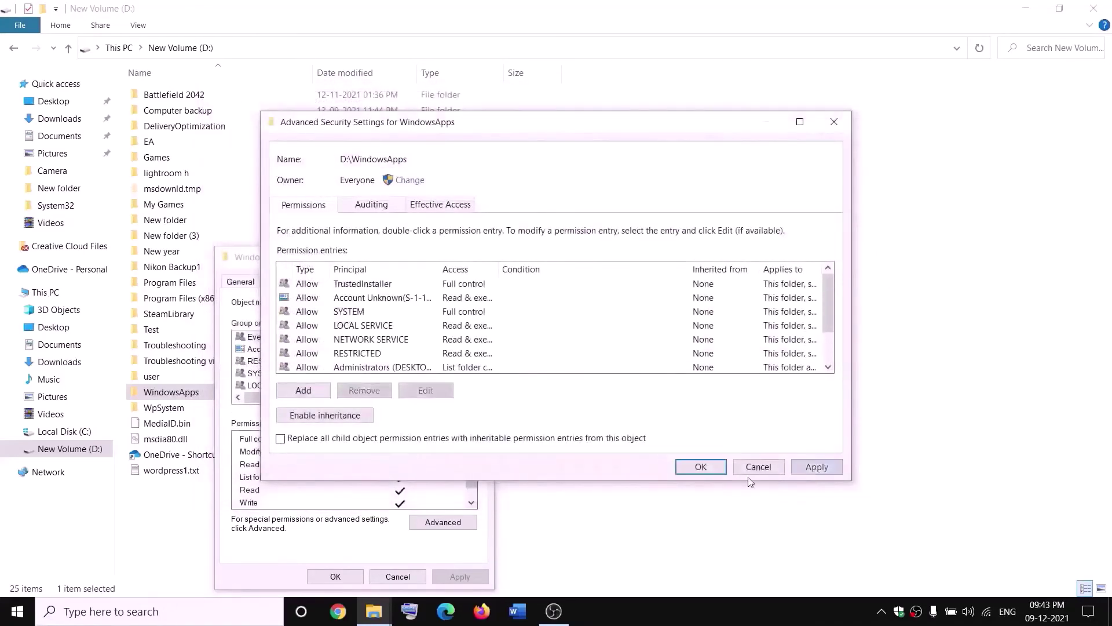
left_click(699, 468)
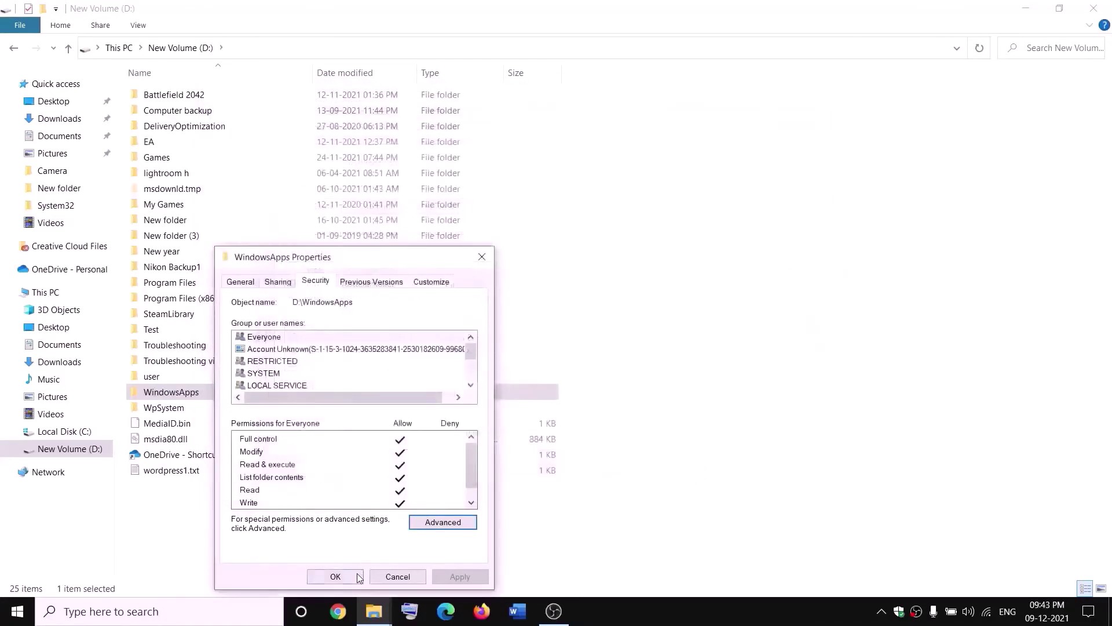
left_click(335, 576)
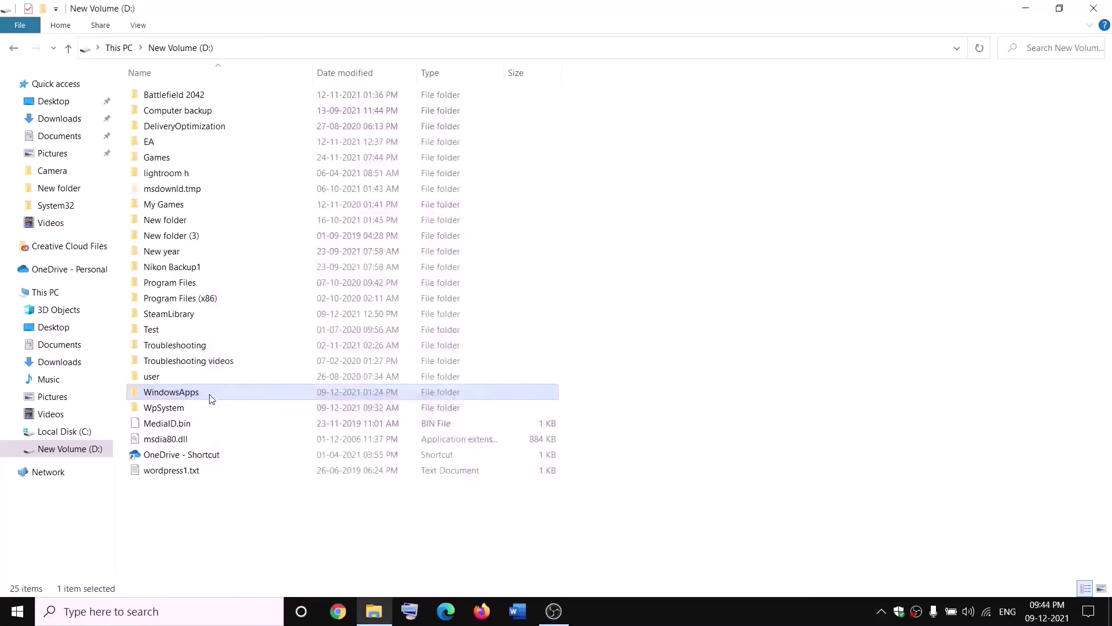
- Append .old to the WindowsApps folder name on D: so it reads WindowsApps.old
right_click(212, 398)
left_click(34, 565)
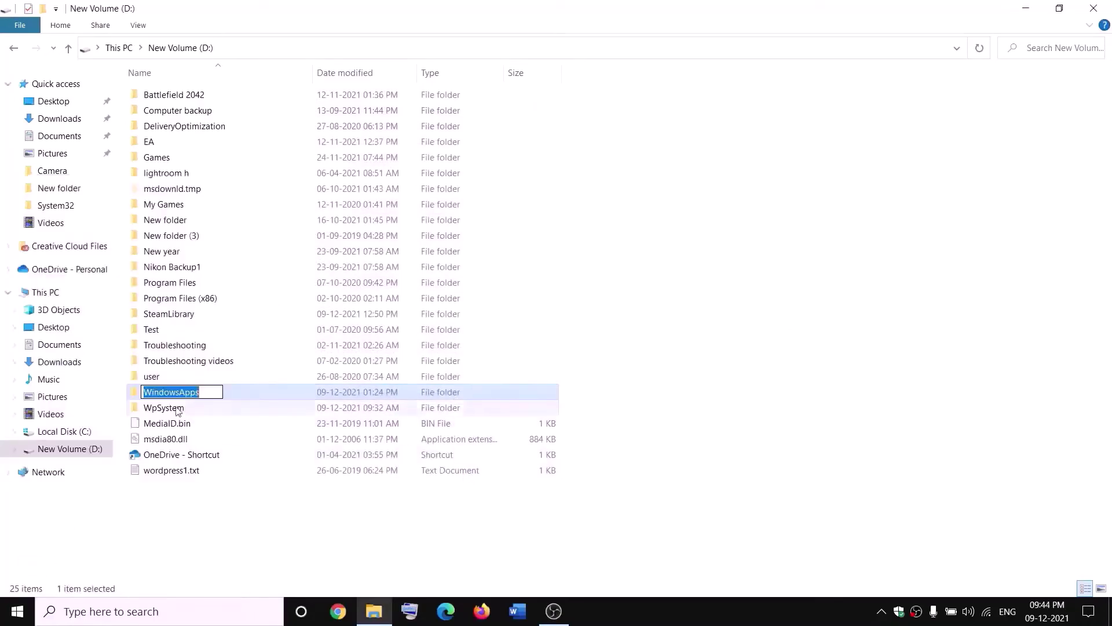
left_click(208, 390)
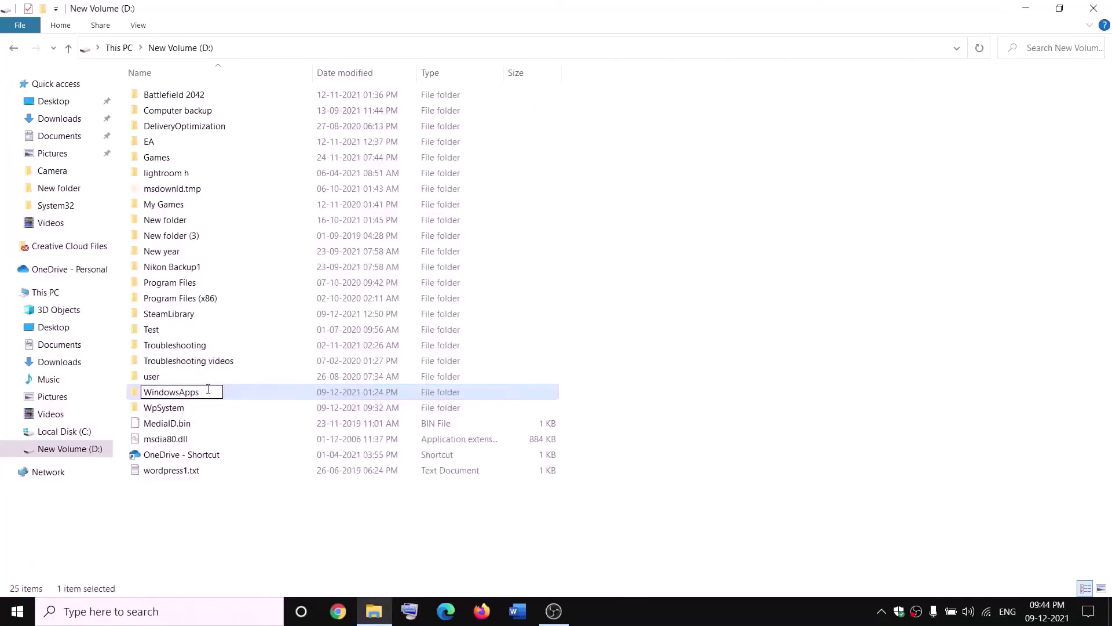
type(".old")
left_click(253, 505)
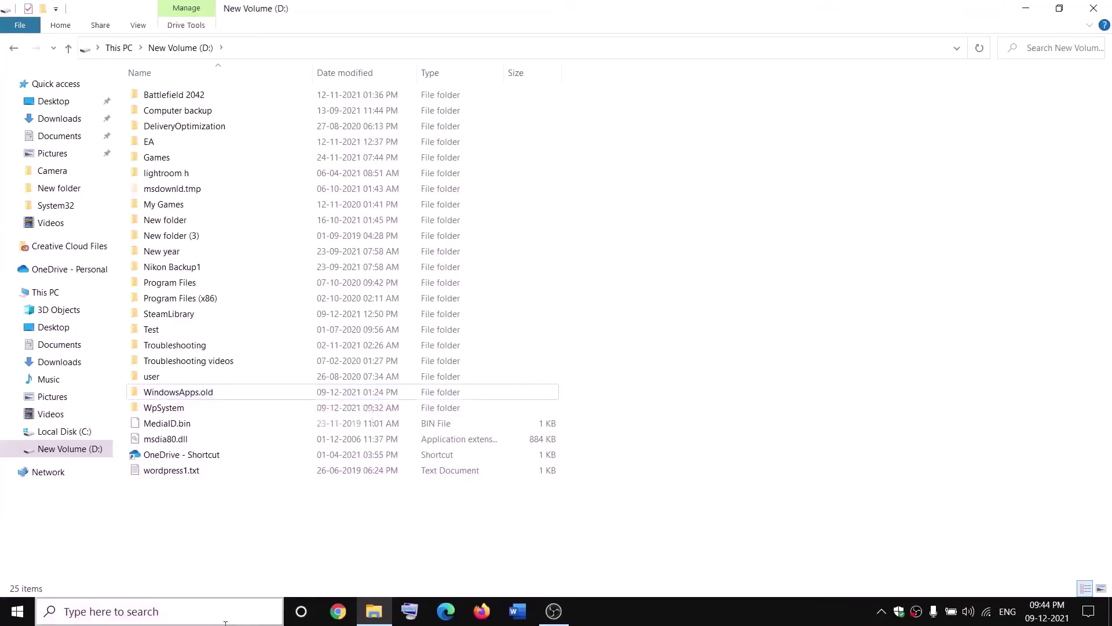
- End the Gaming Services task in Task Manager, then close Task Manager
right_click(17, 611)
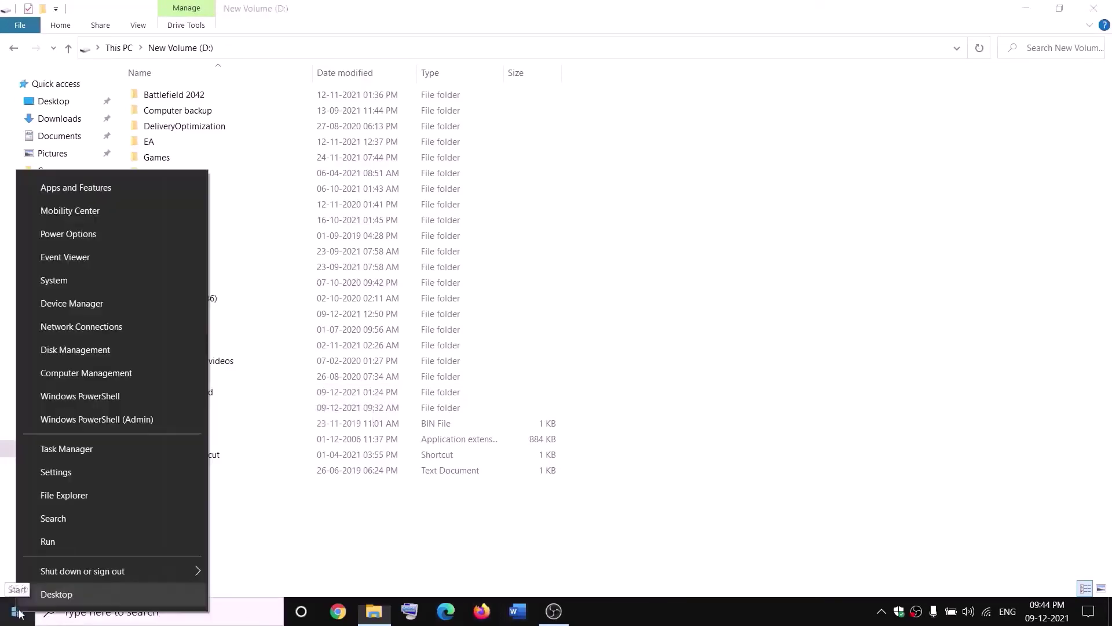
left_click(60, 454)
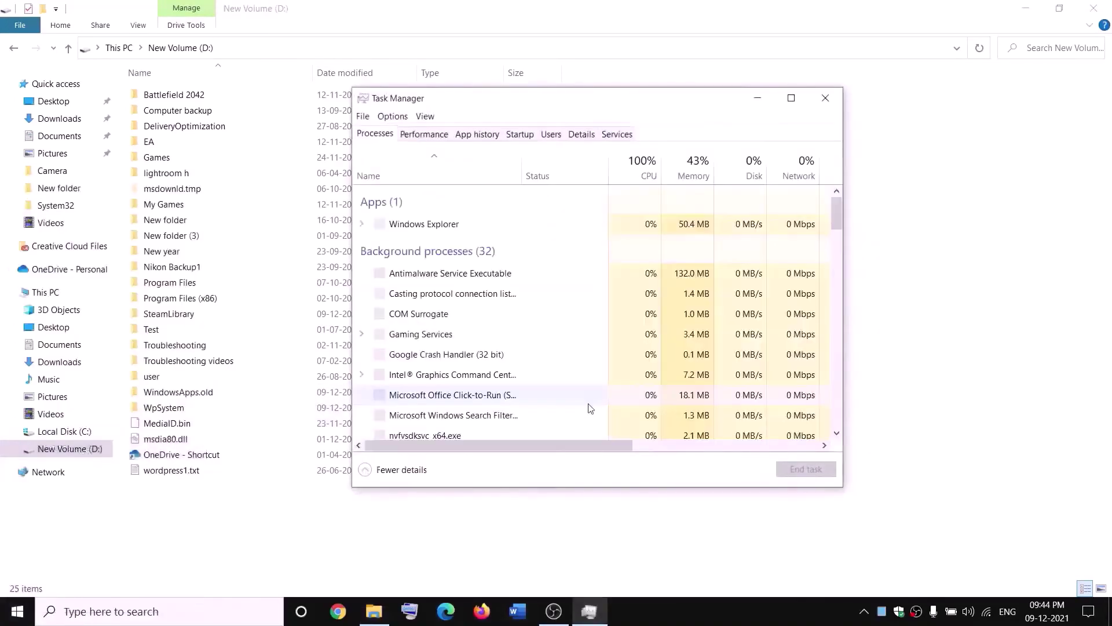
scroll(506, 327, "down", 2)
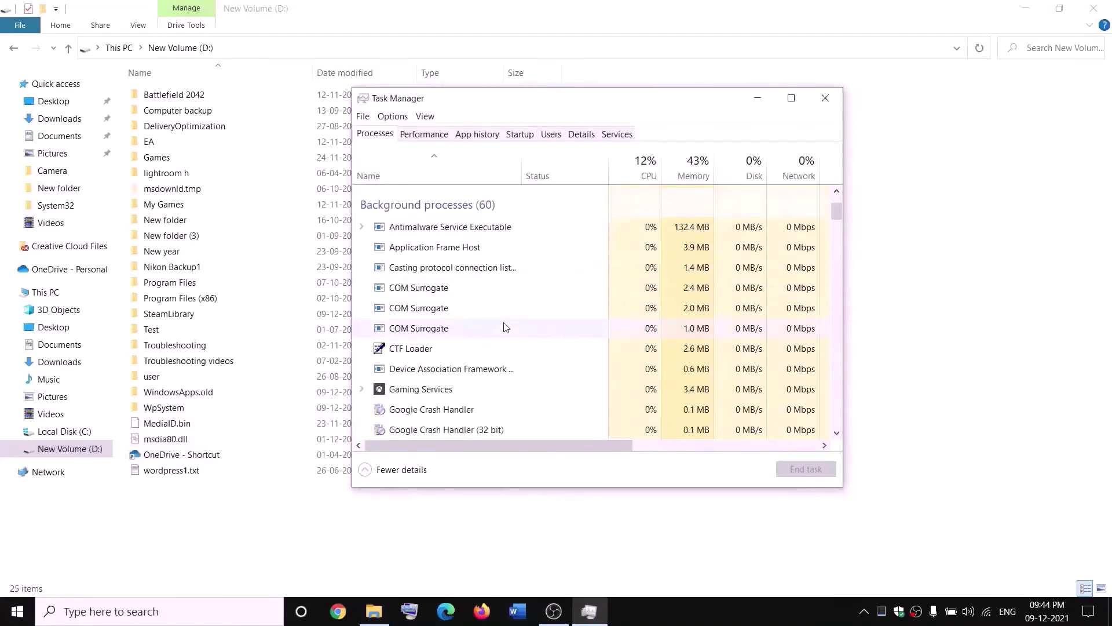
left_click(403, 394)
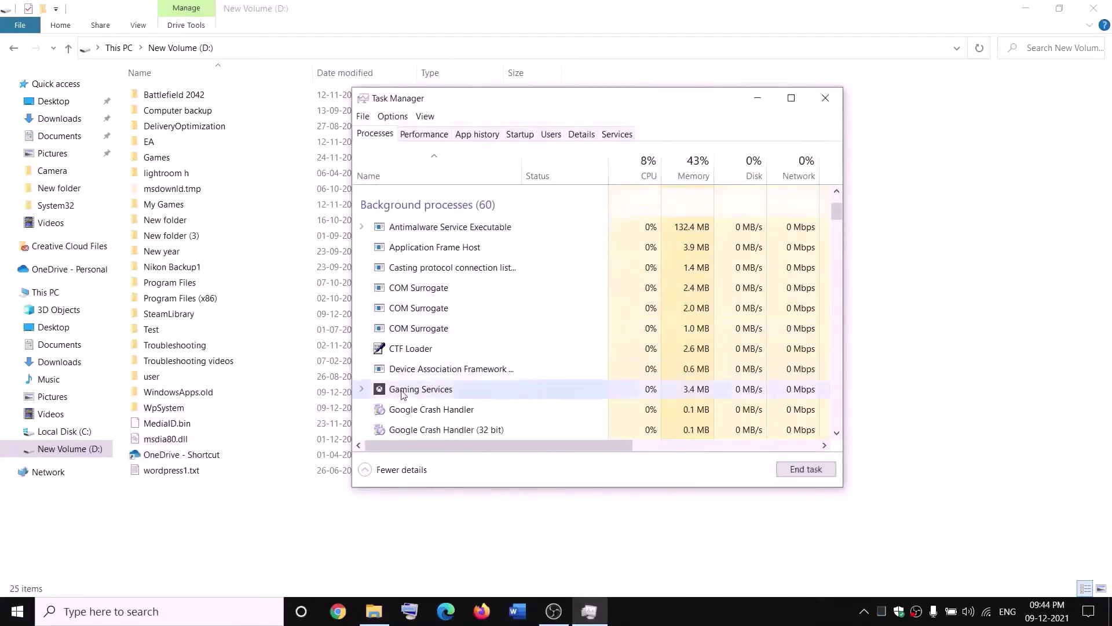
right_click(404, 392)
left_click(446, 429)
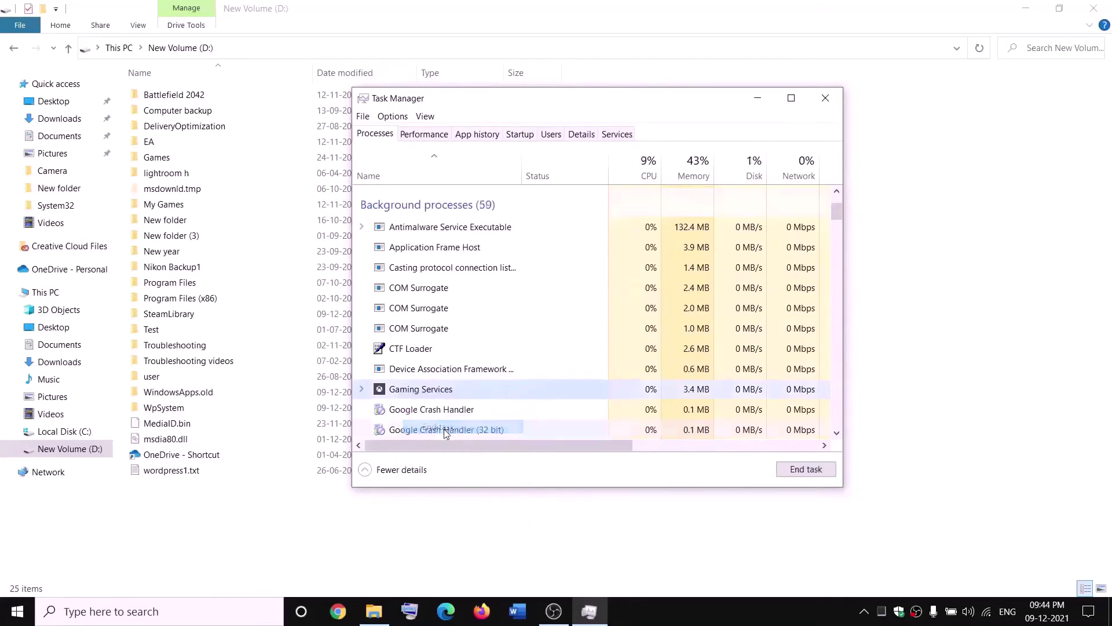
left_click(835, 102)
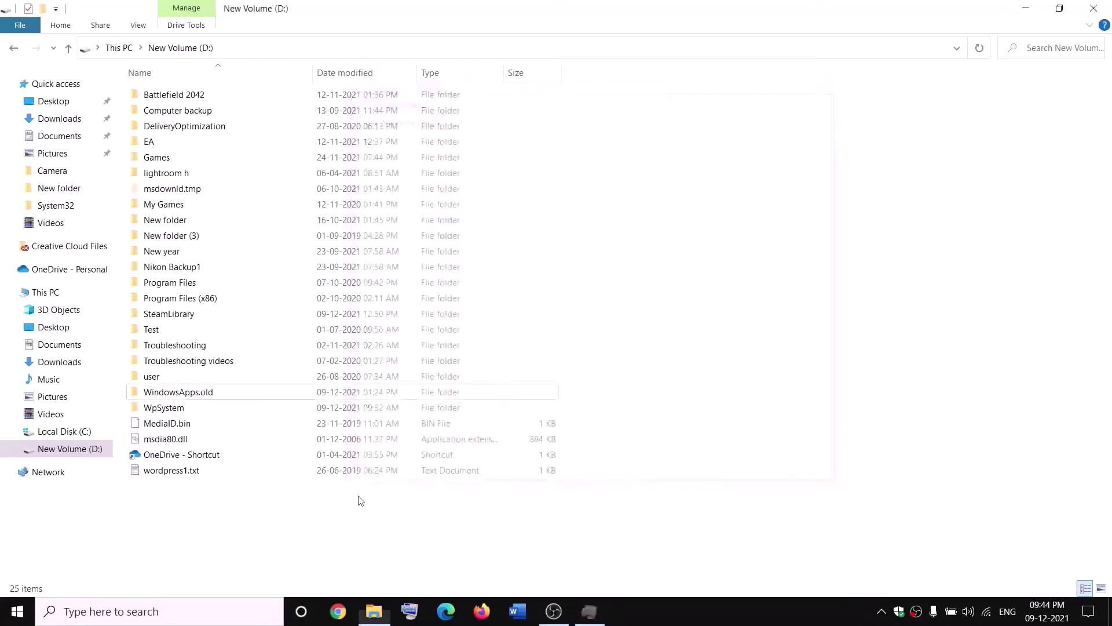
- Open Services from Windows search and jump to the Gaming Services entries
left_click(242, 611)
type("servi")
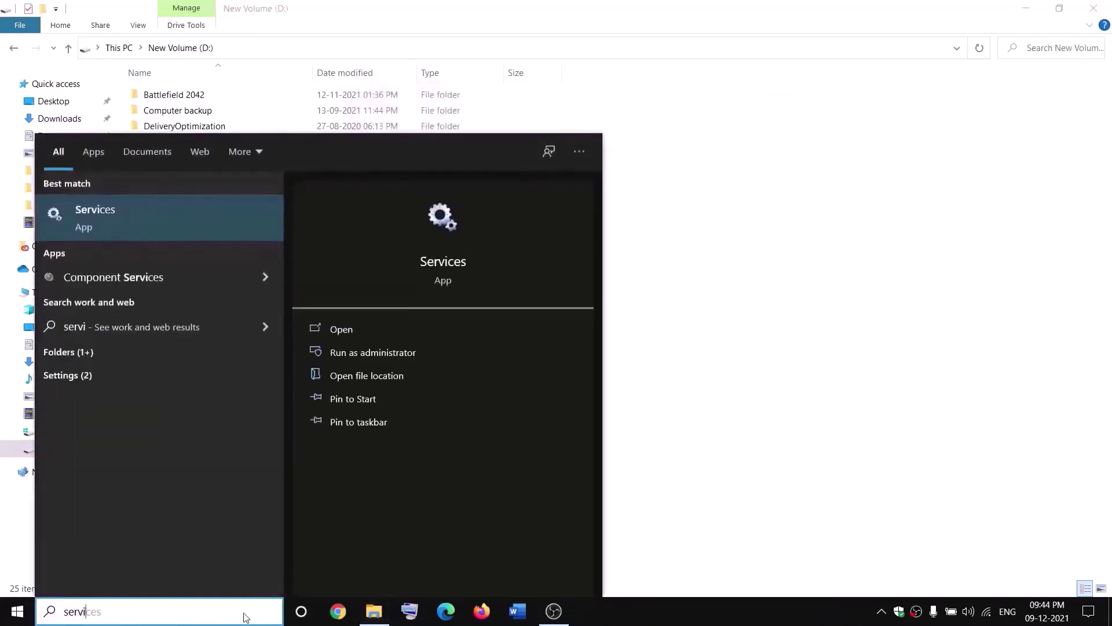
key("Return")
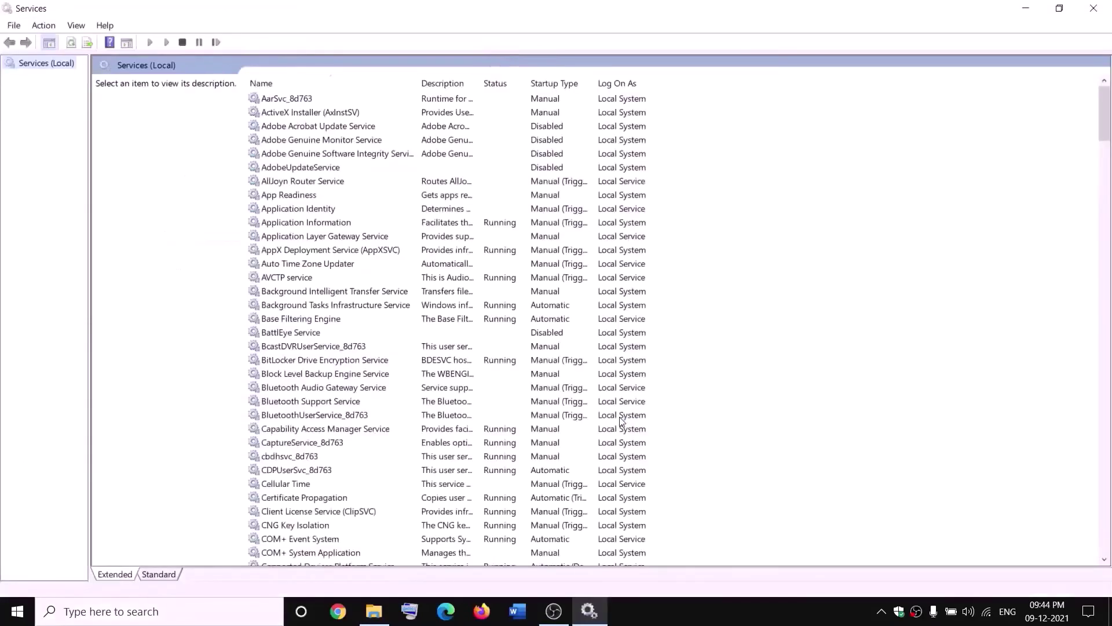
left_click(476, 310)
key("g")
left_click(492, 158)
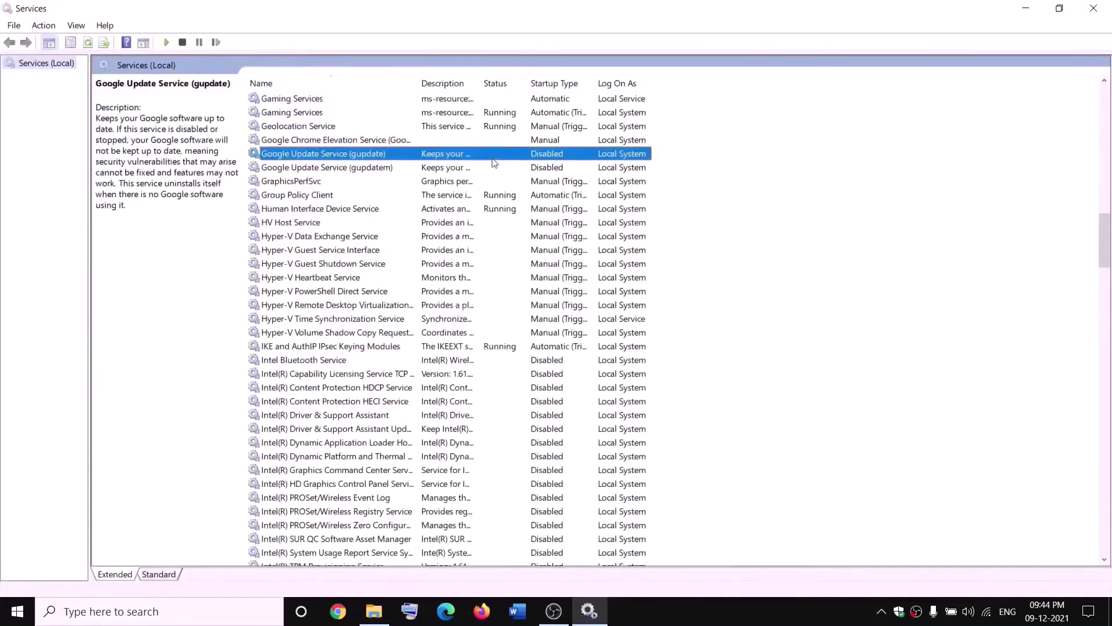
- Stop both Gaming Services entries in the Services list
left_click(461, 101)
right_click(462, 101)
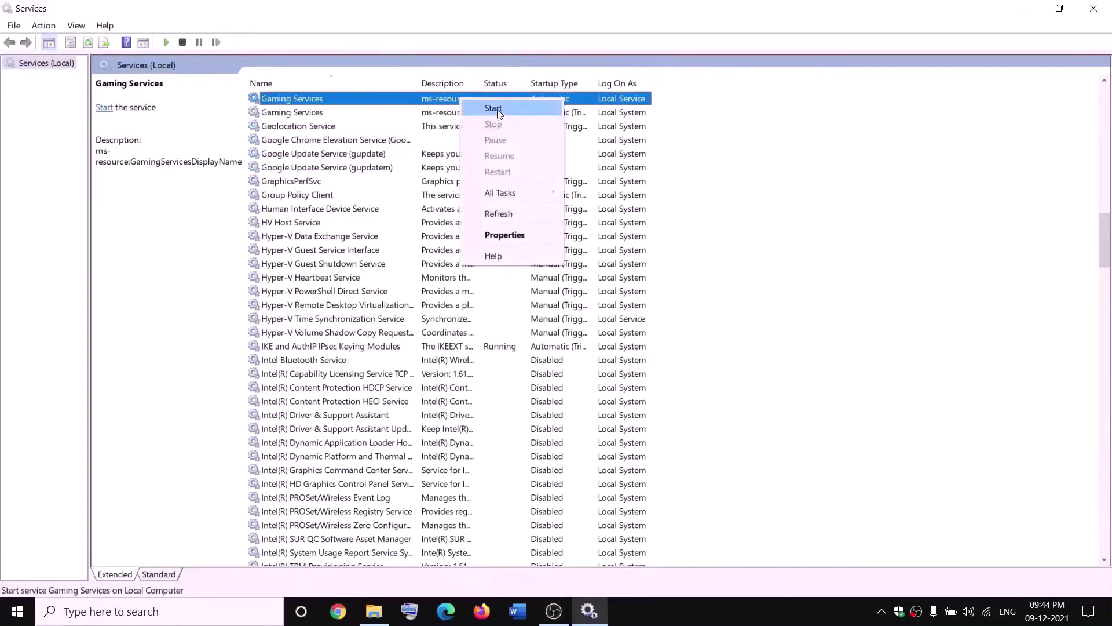
left_click(493, 109)
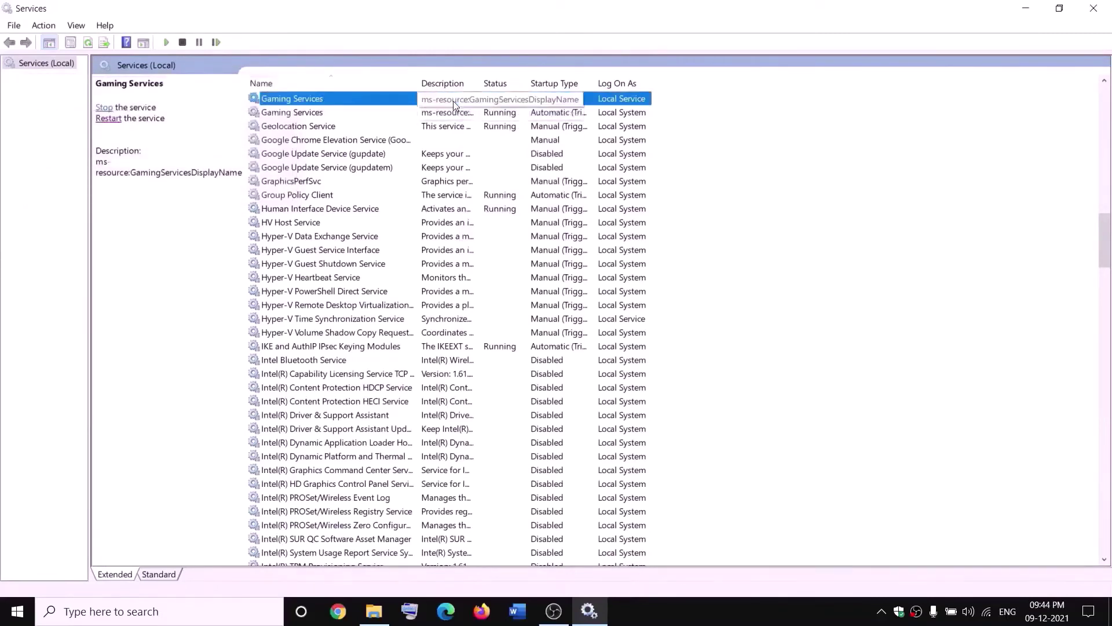
right_click(454, 102)
left_click(487, 124)
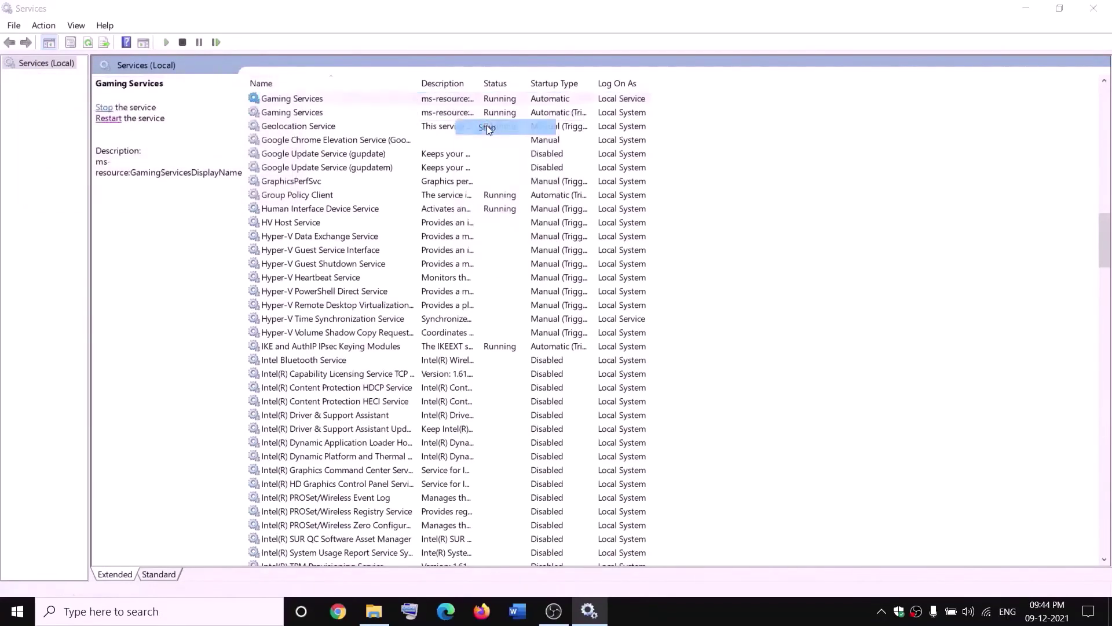
left_click(452, 113)
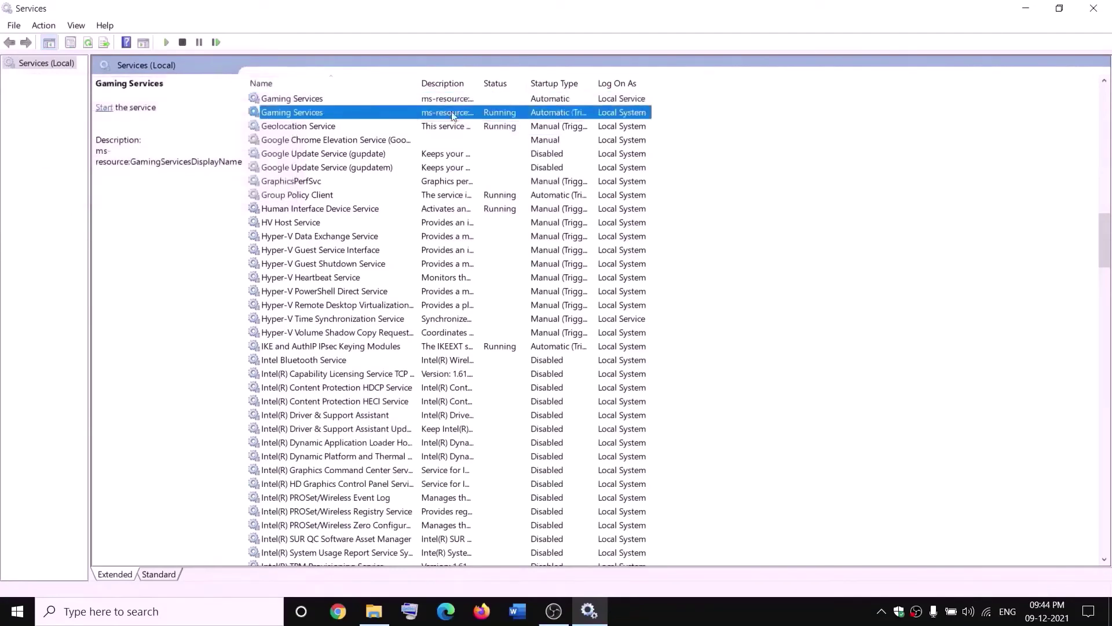
right_click(452, 114)
left_click(505, 139)
- Start both Gaming Services entries running again
left_click(378, 617)
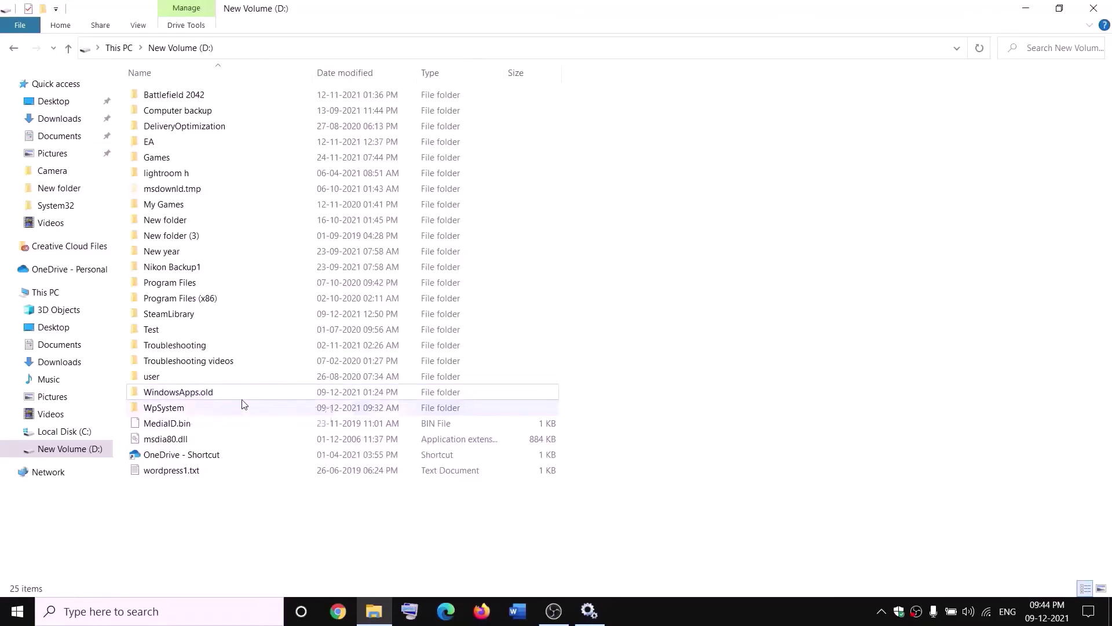
key("alt+Tab")
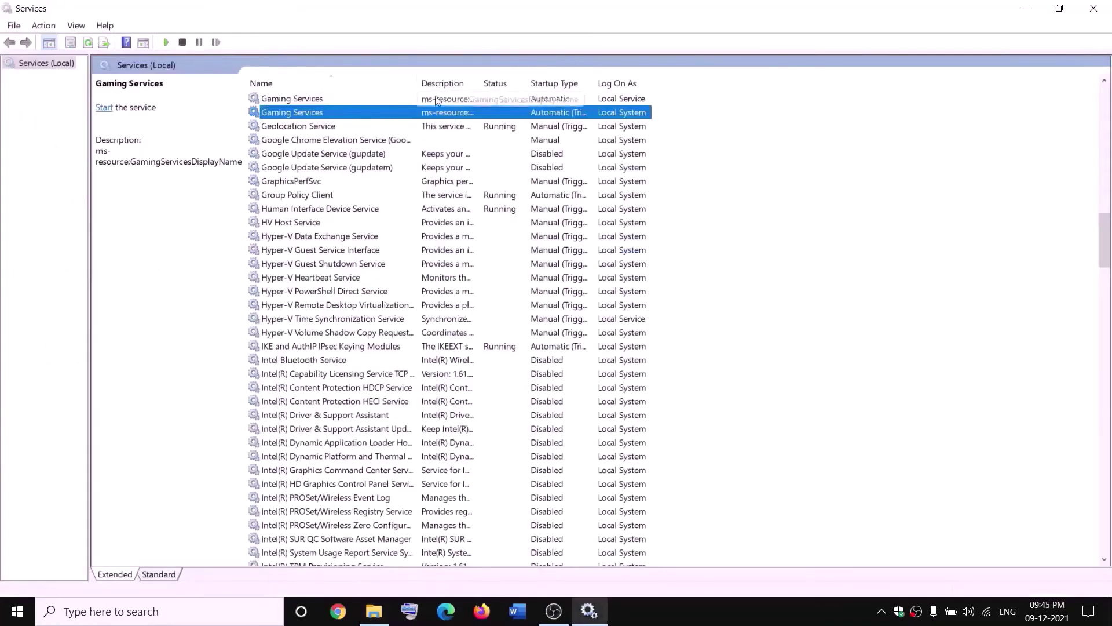
left_click(408, 99)
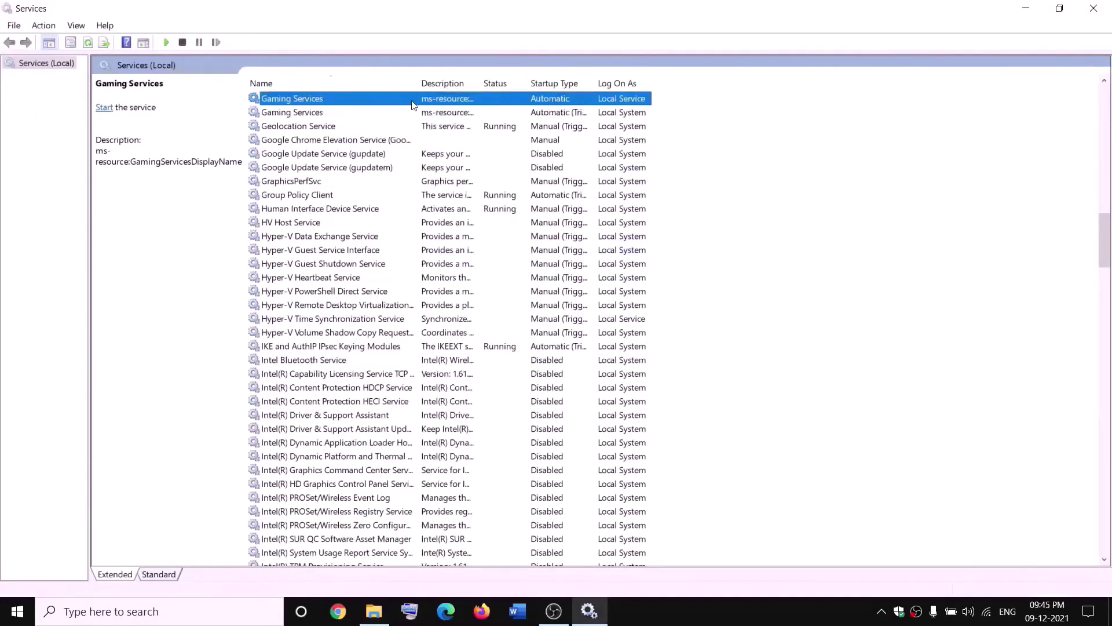
right_click(412, 100)
left_click(442, 111)
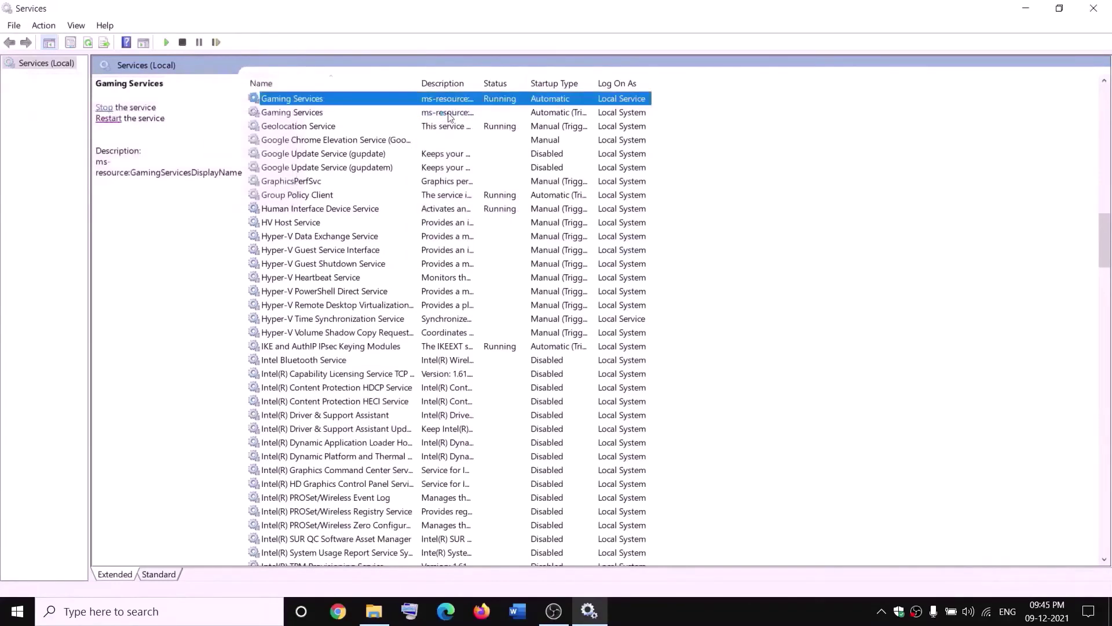
right_click(466, 112)
left_click(472, 124)
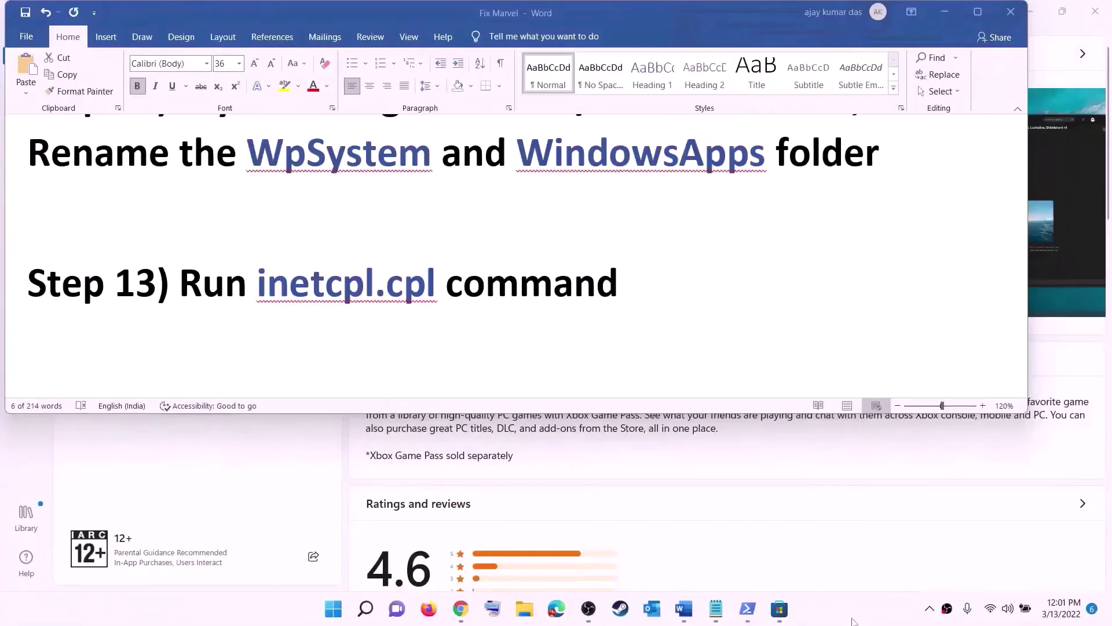
- Run inetcpl.cpl and confirm TLS 1.0–1.3 are enabled on the Advanced tab, then OK
left_click_drag(268, 282, 413, 274)
key("ctrl+c")
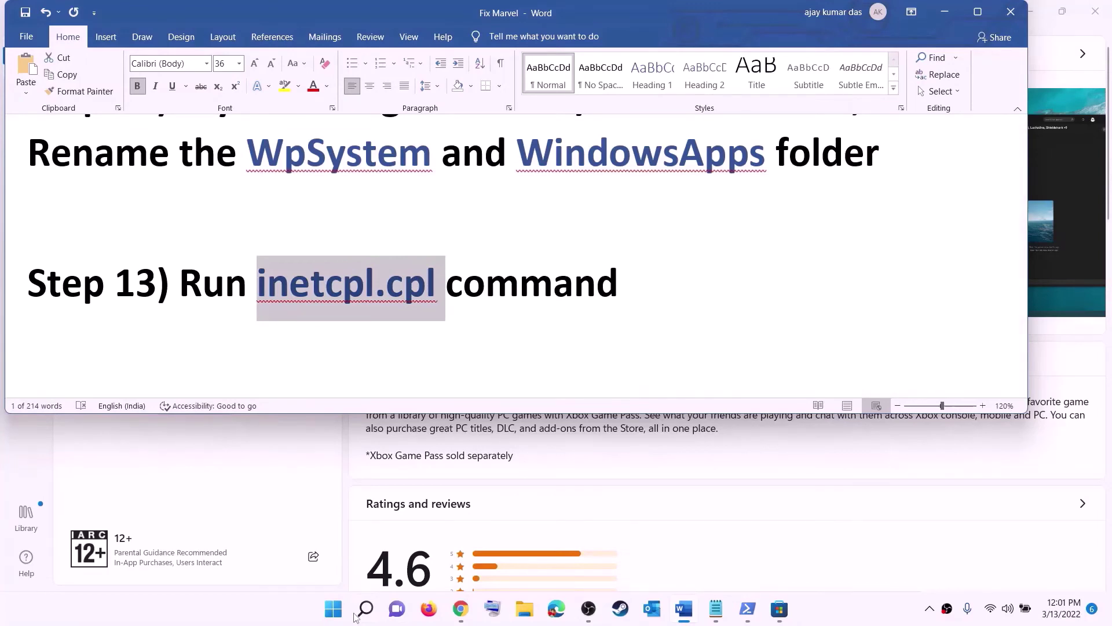
left_click(348, 610)
key("ctrl+v")
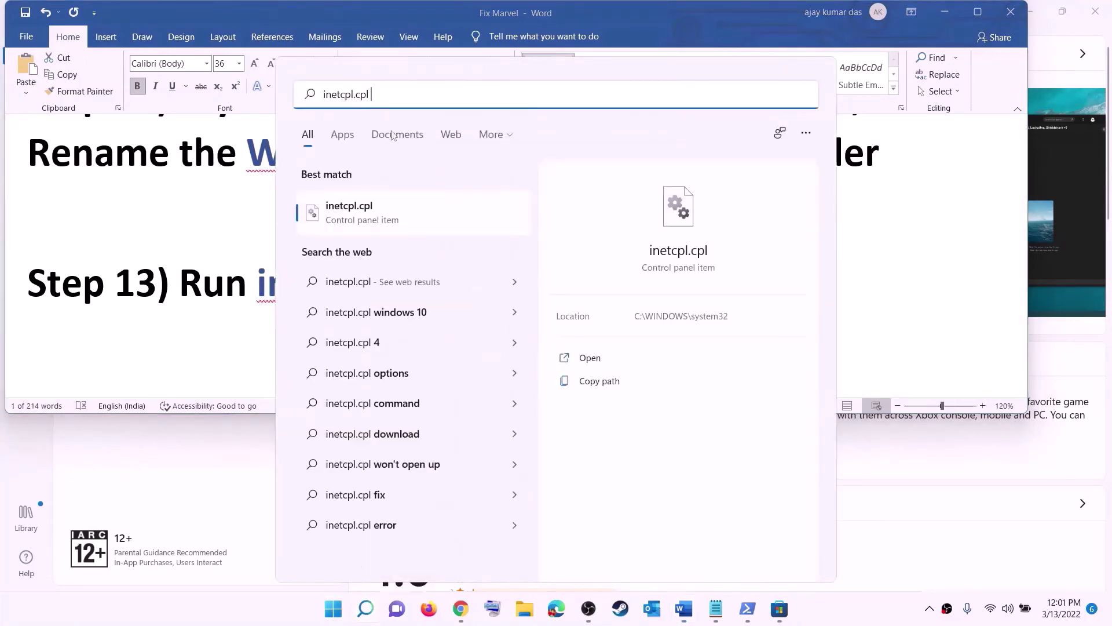
left_click(354, 215)
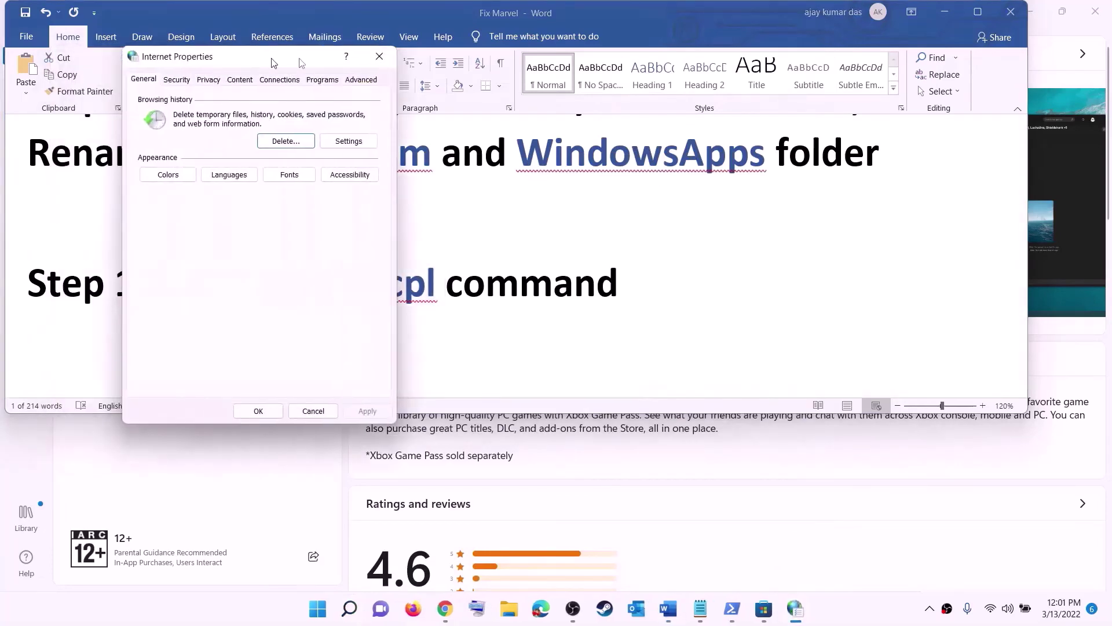
left_click(808, 133)
scroll(705, 278, "down", 10)
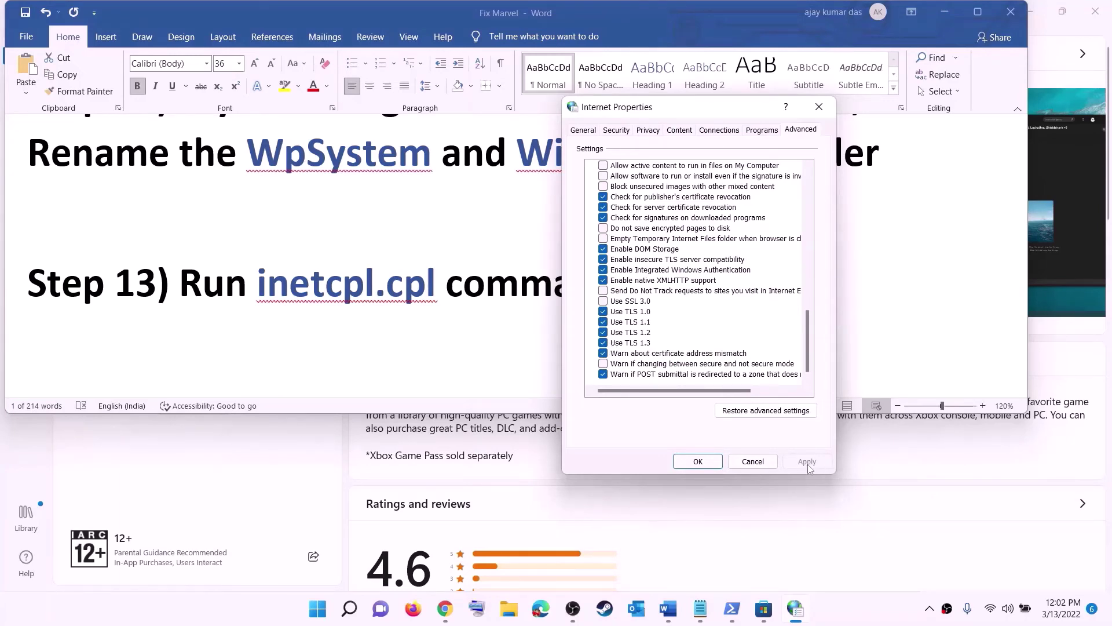
left_click(698, 461)
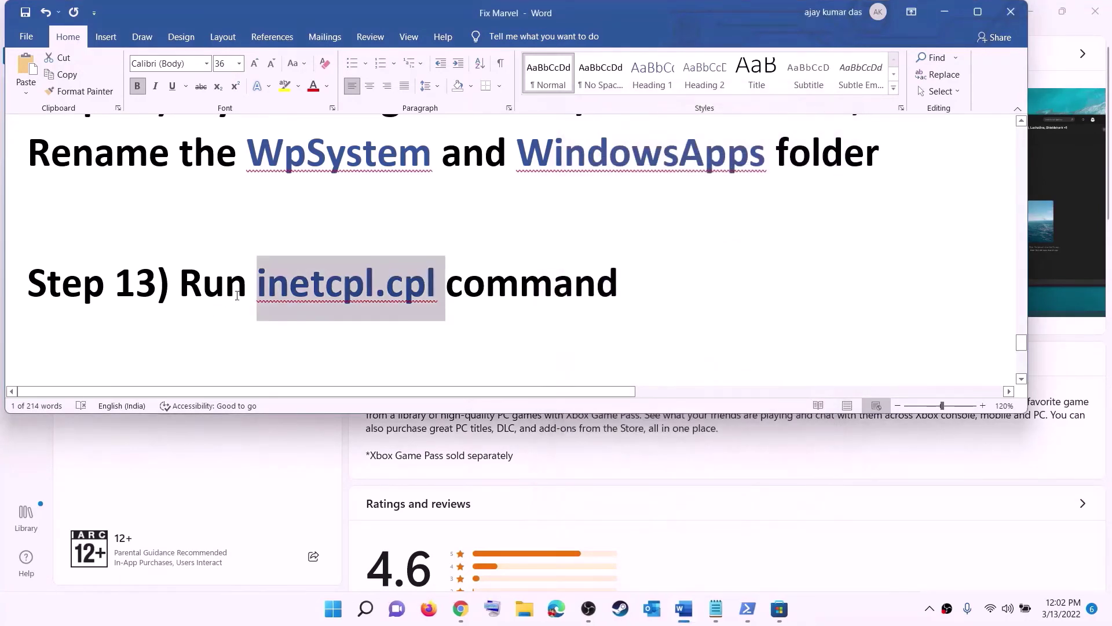
scroll(238, 295, "down", 5)
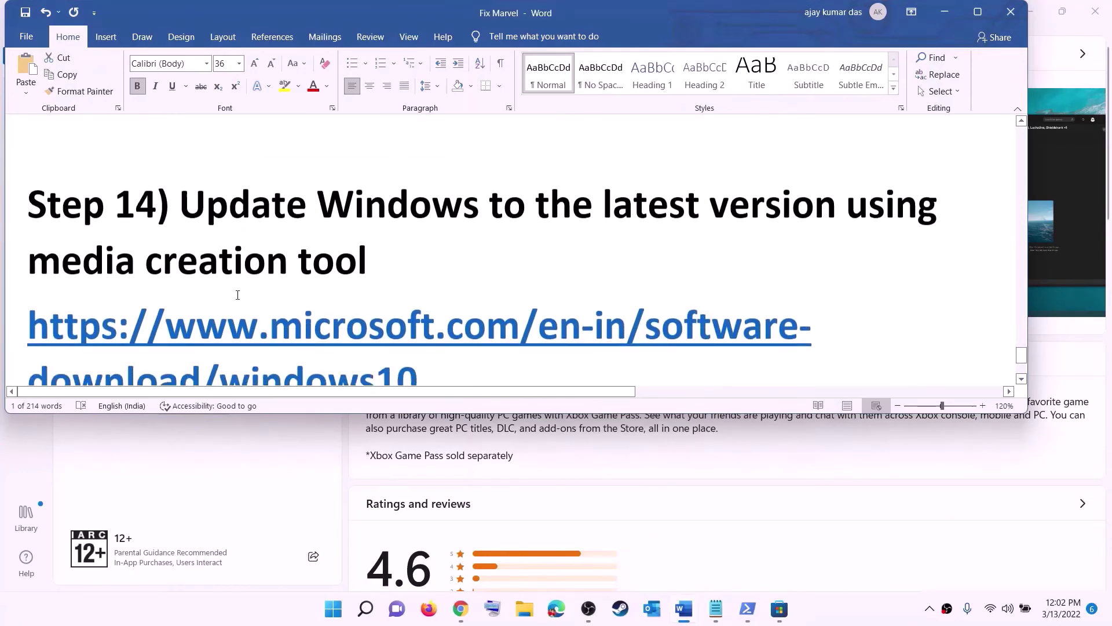
- Download the Windows 10 media creation tool from the Chrome download page
left_click_drag(202, 211, 373, 258)
scroll(440, 249, "down", 3)
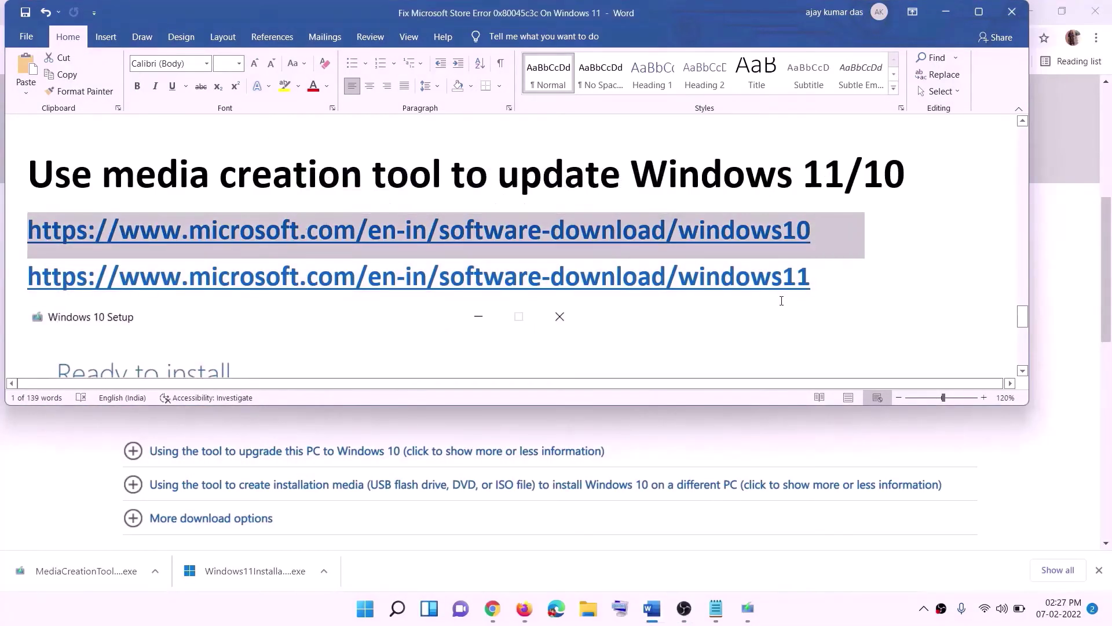
left_click(945, 12)
scroll(474, 296, "up", 6)
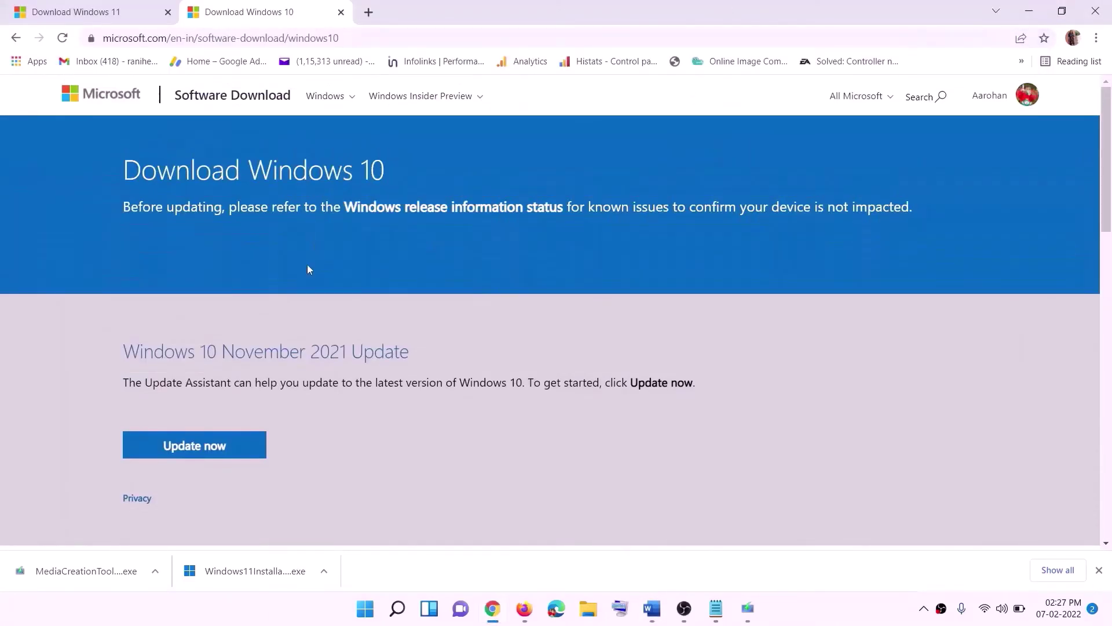
scroll(321, 298, "down", 5)
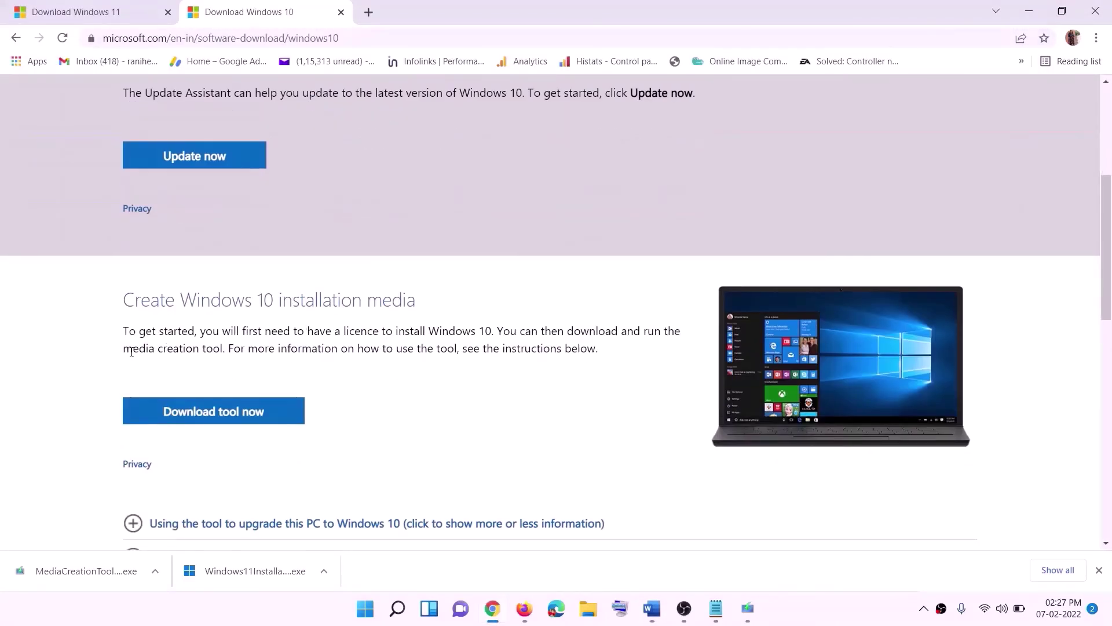
left_click_drag(132, 351, 247, 350)
scroll(365, 323, "down", 2)
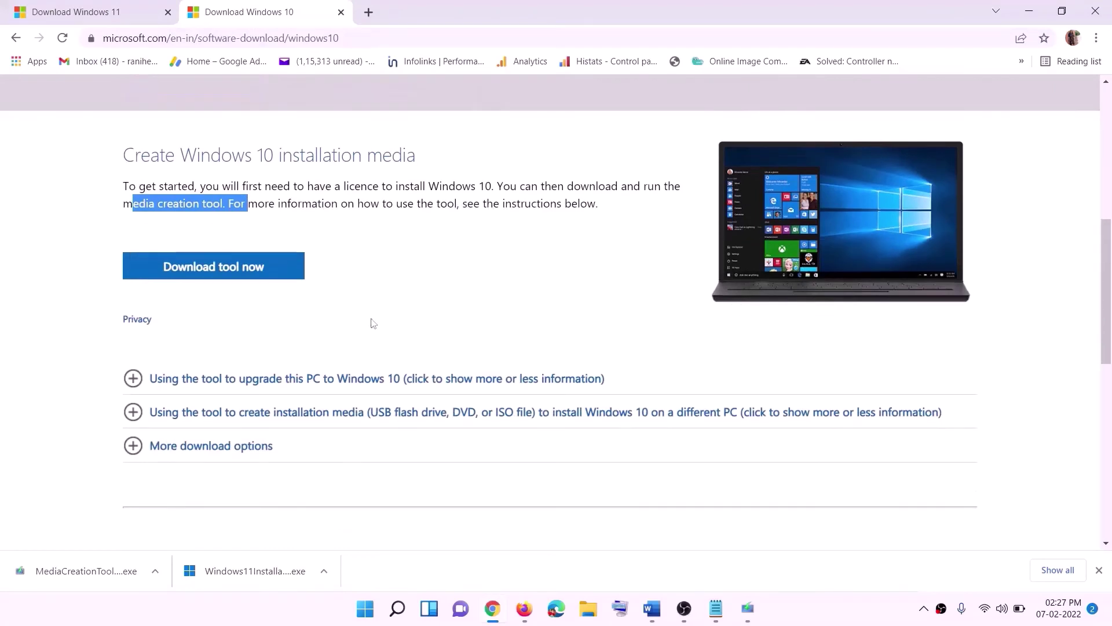
left_click(249, 273)
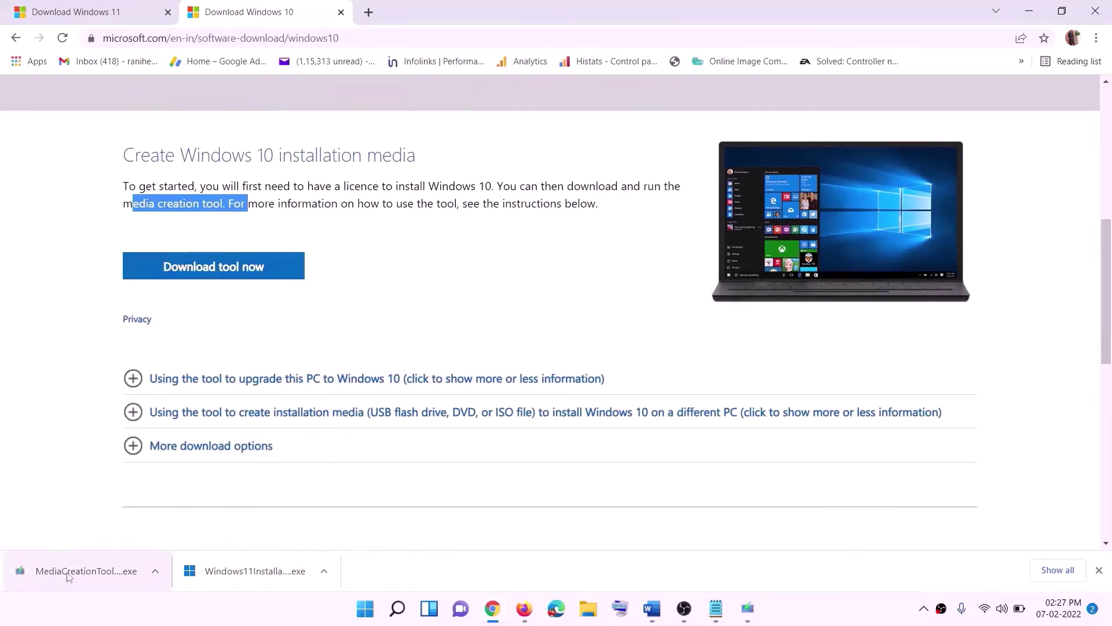
- Accept the Windows 10 Setup licence terms and choose Upgrade this PC now
left_click(747, 608)
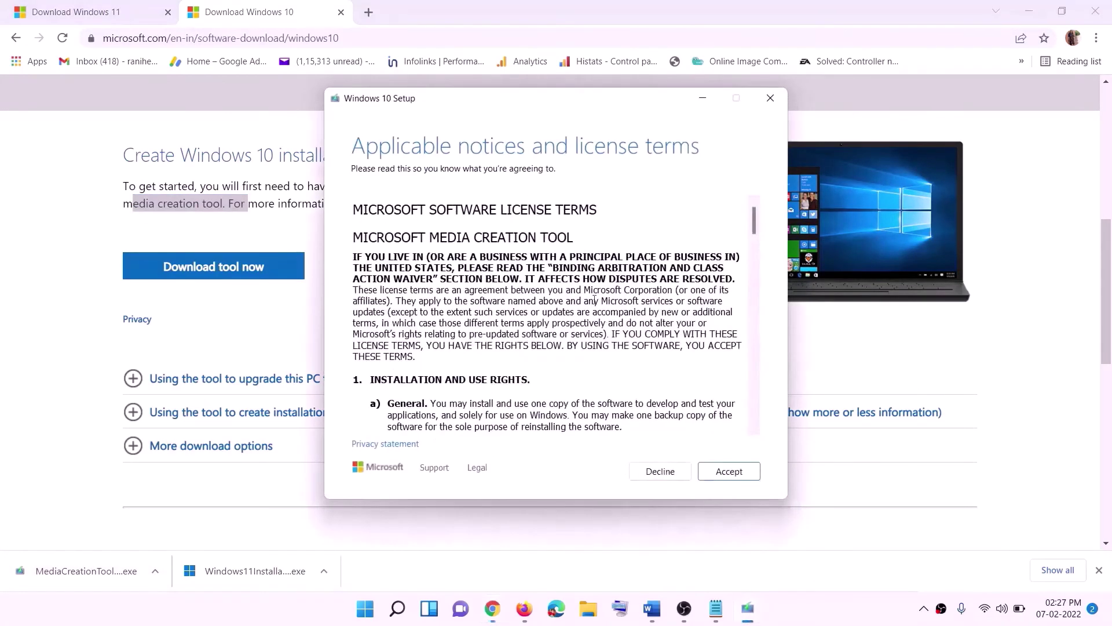
left_click(725, 472)
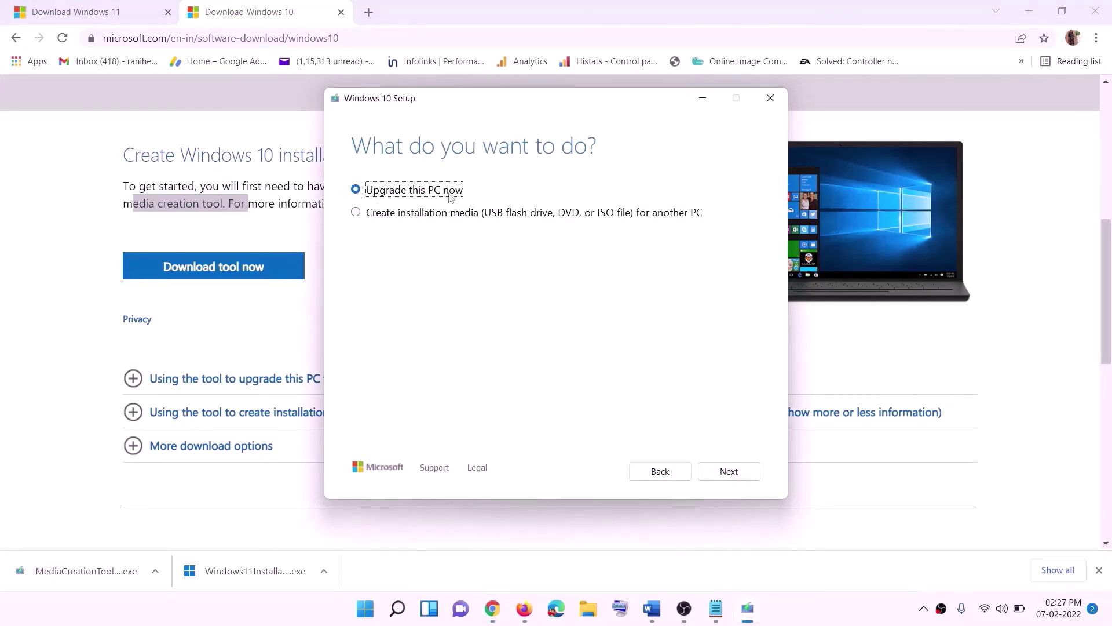
left_click(728, 472)
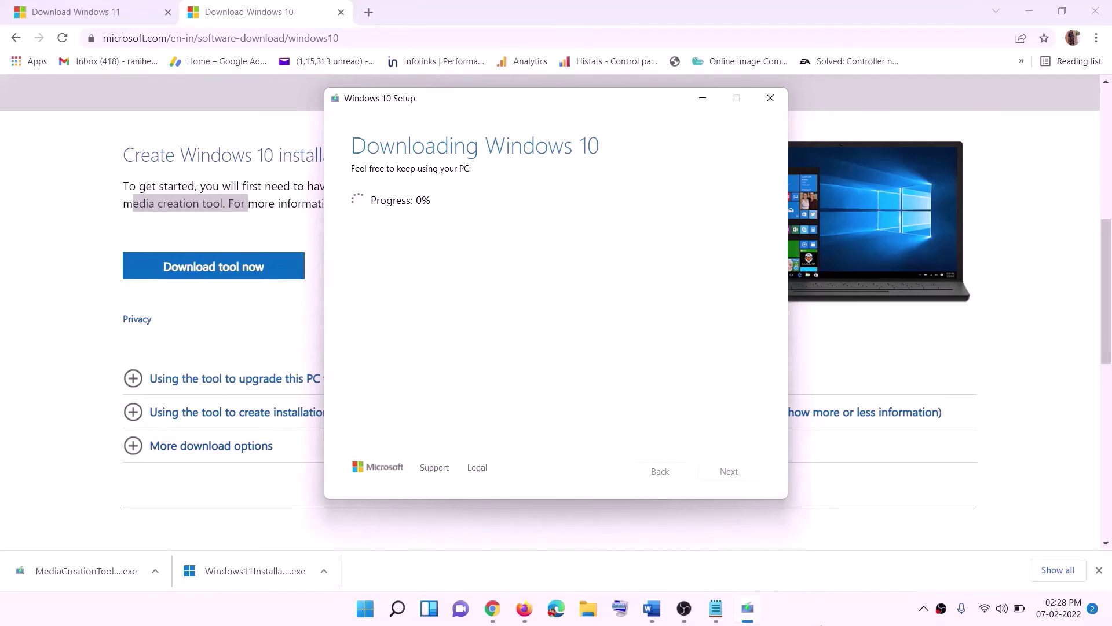
left_click(822, 620)
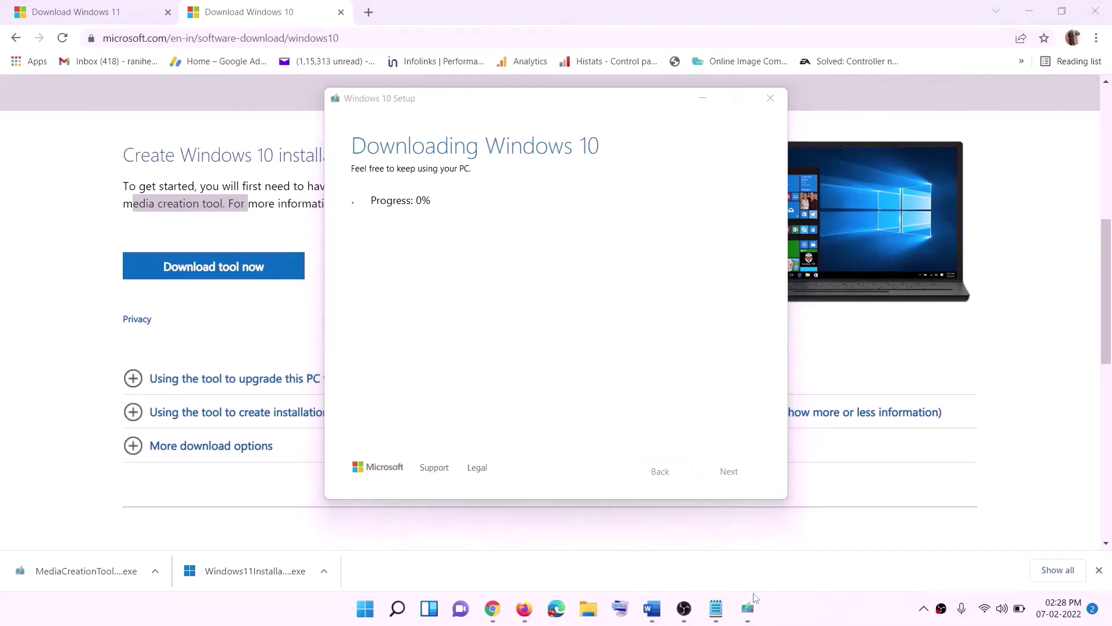
- Bring the Word guide forward and maximize it
left_click(651, 608)
scroll(125, 282, "down", 1)
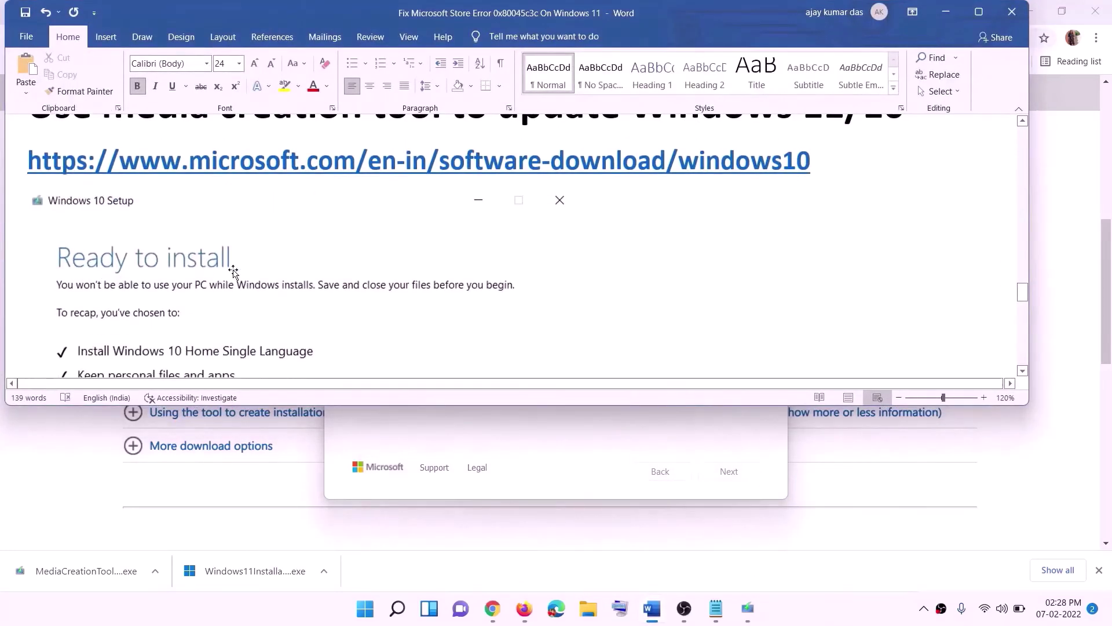
left_click(984, 17)
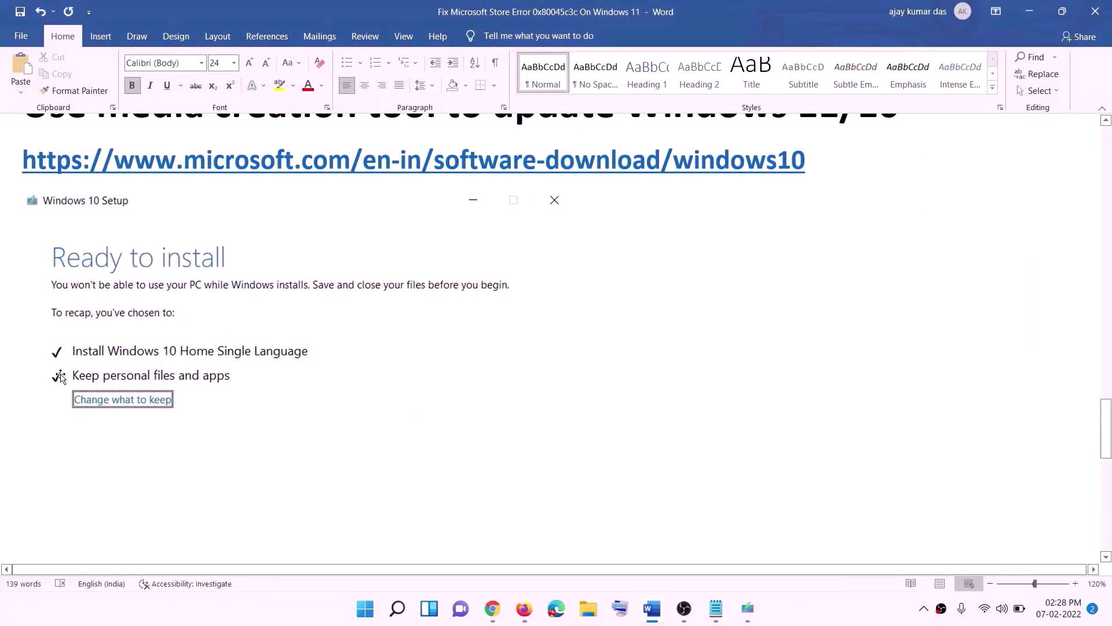
scroll(522, 396, "down", 4)
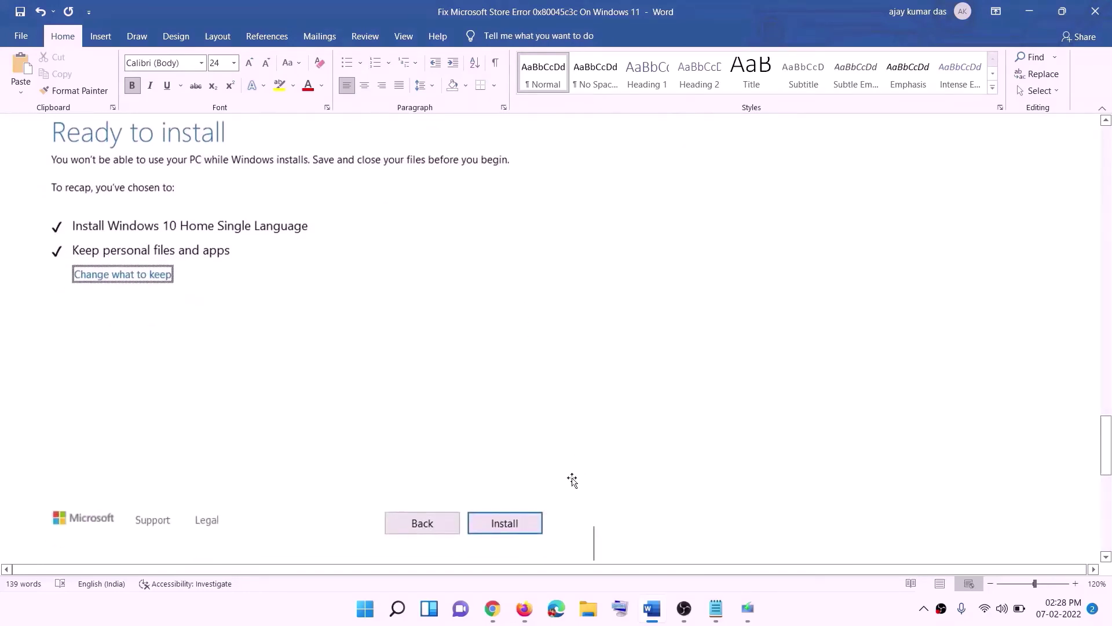
scroll(453, 359, "up", 1)
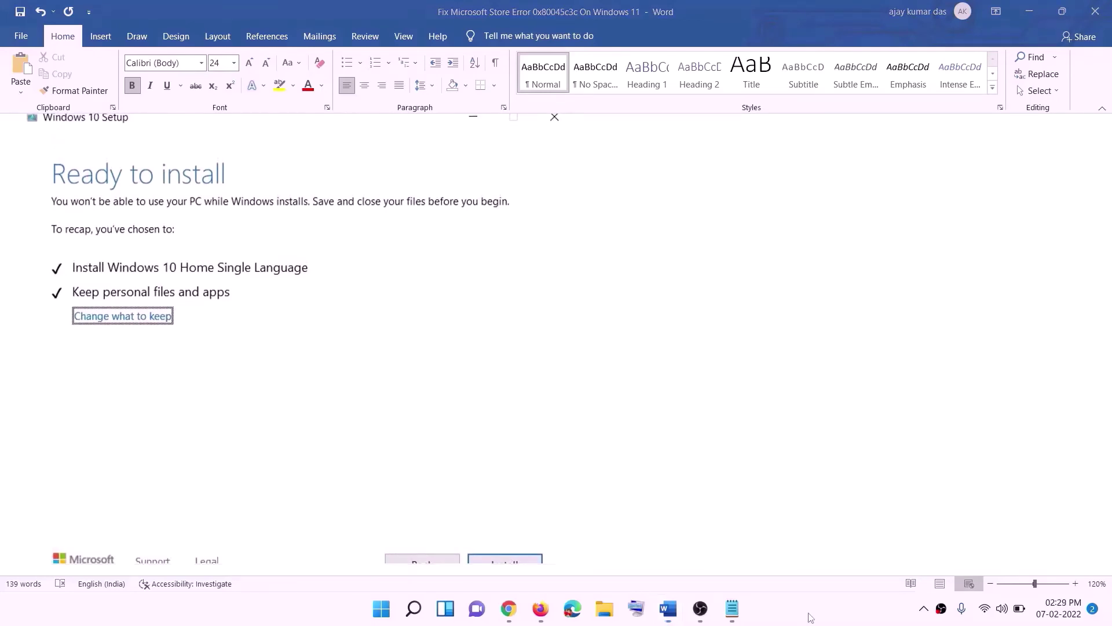
- Download the Windows 11 media creation tool and open MediaCreationTool.exe
left_click(508, 608)
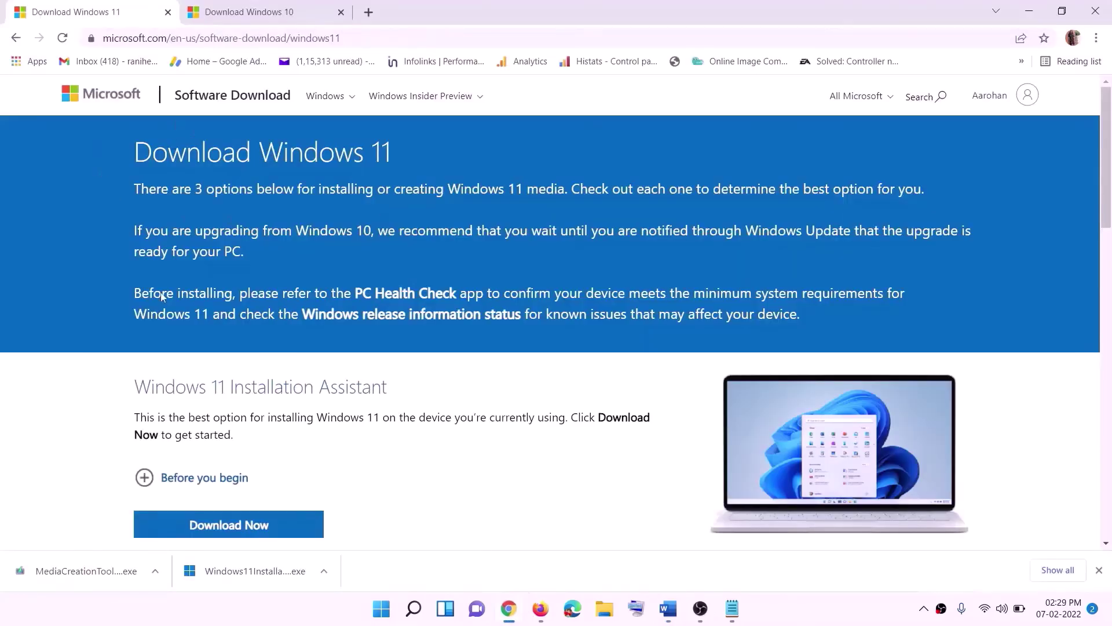
scroll(351, 394, "down", 5)
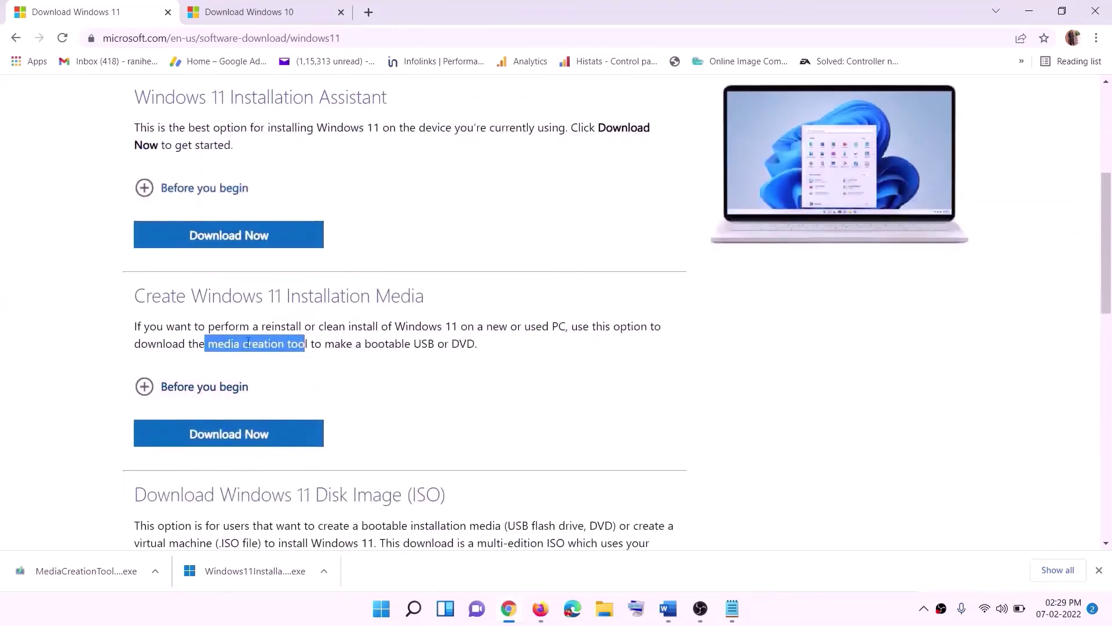
left_click_drag(208, 344, 321, 344)
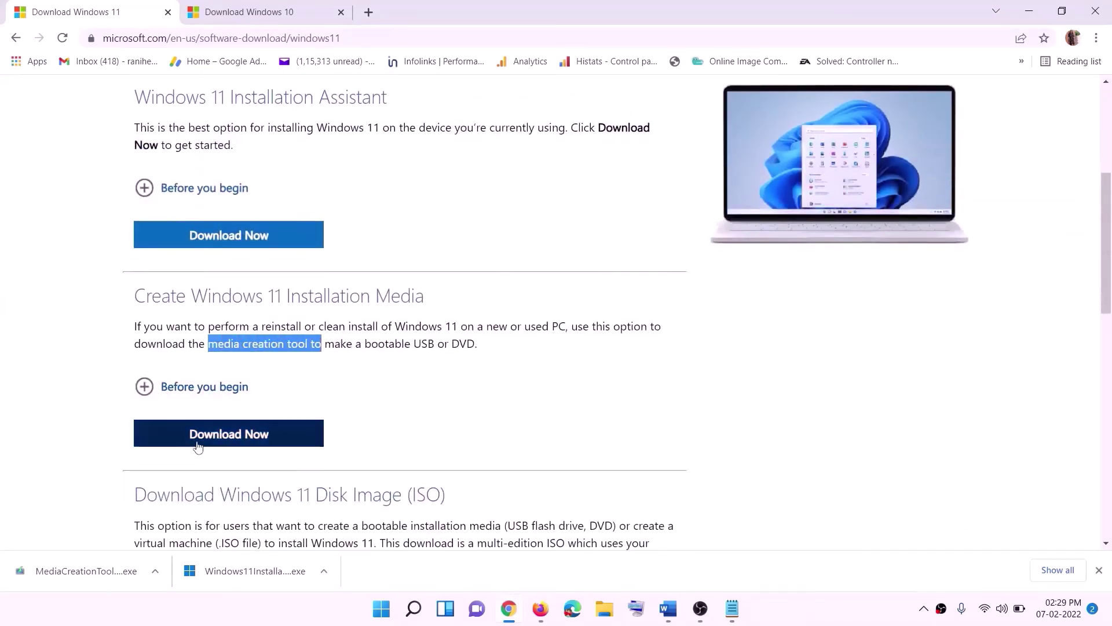
left_click(221, 443)
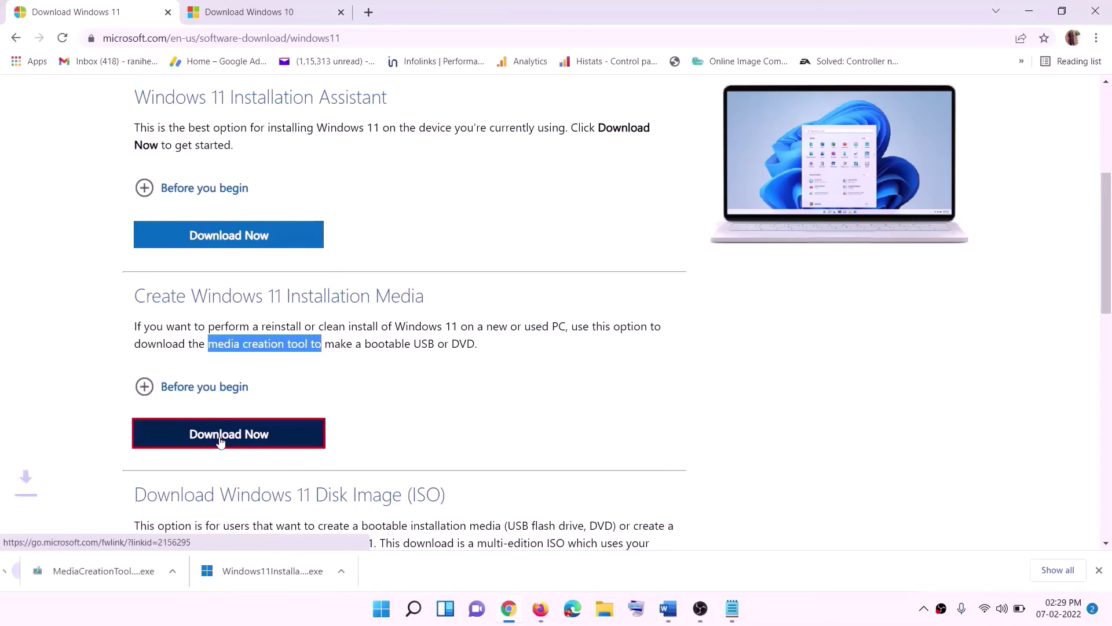
left_click(75, 573)
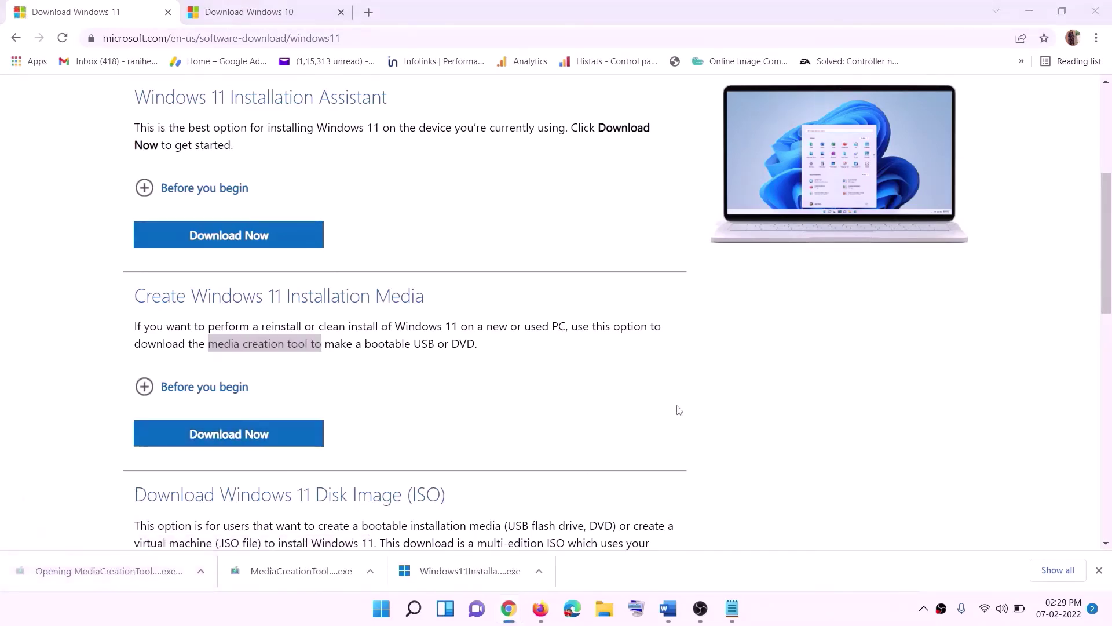
- Accept the terms, keep the recommended edition, and save an ISO file to the Desktop
left_click(483, 421)
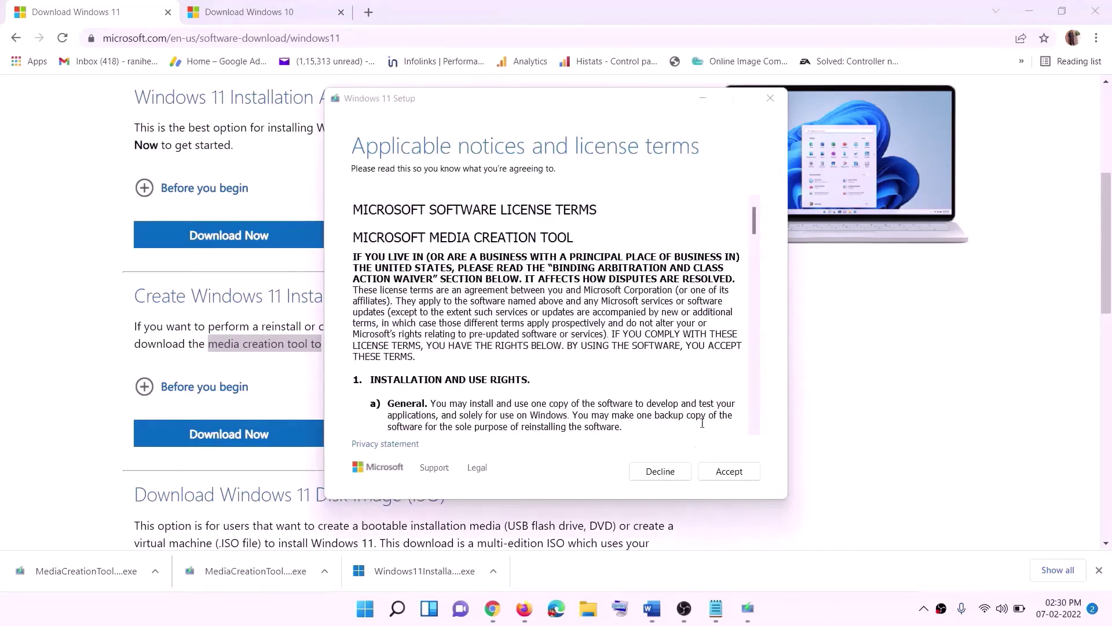
left_click(729, 471)
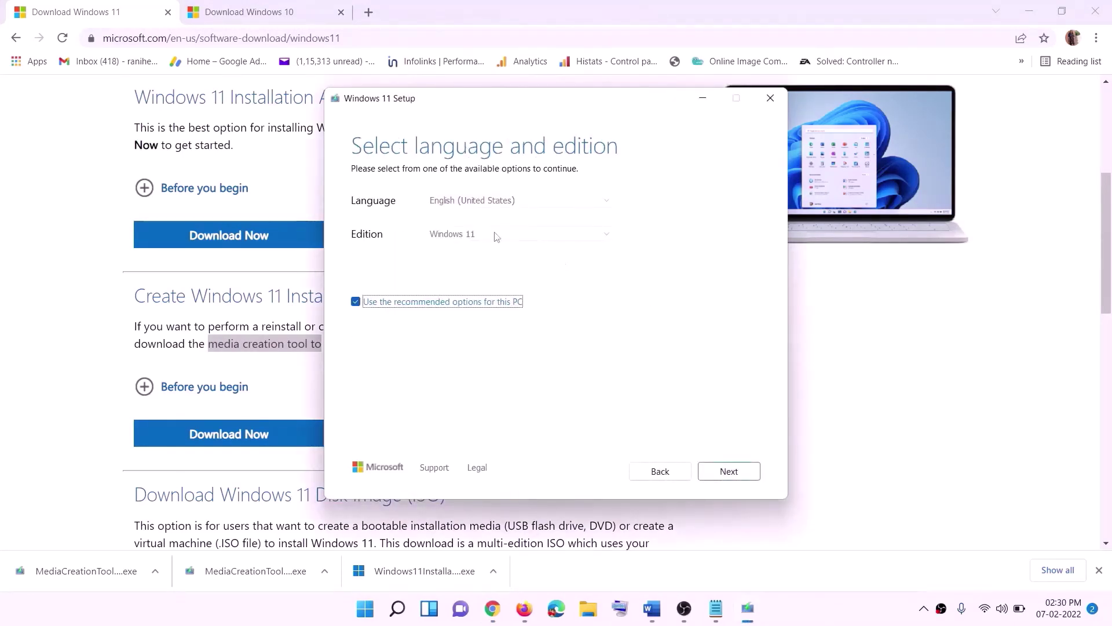
left_click(722, 471)
left_click(361, 252)
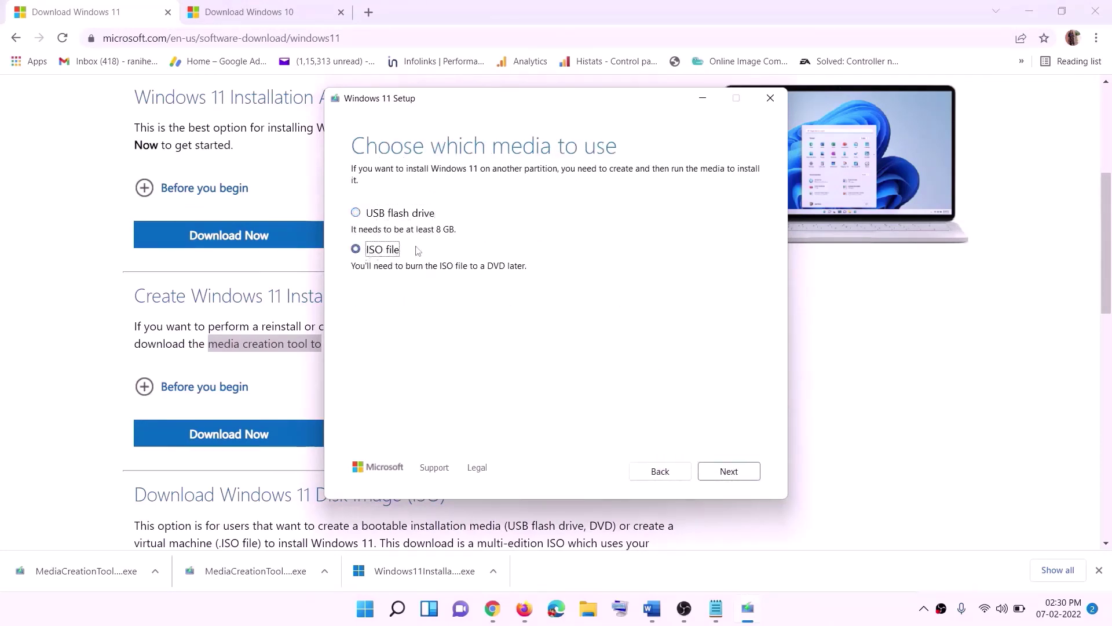
left_click(727, 469)
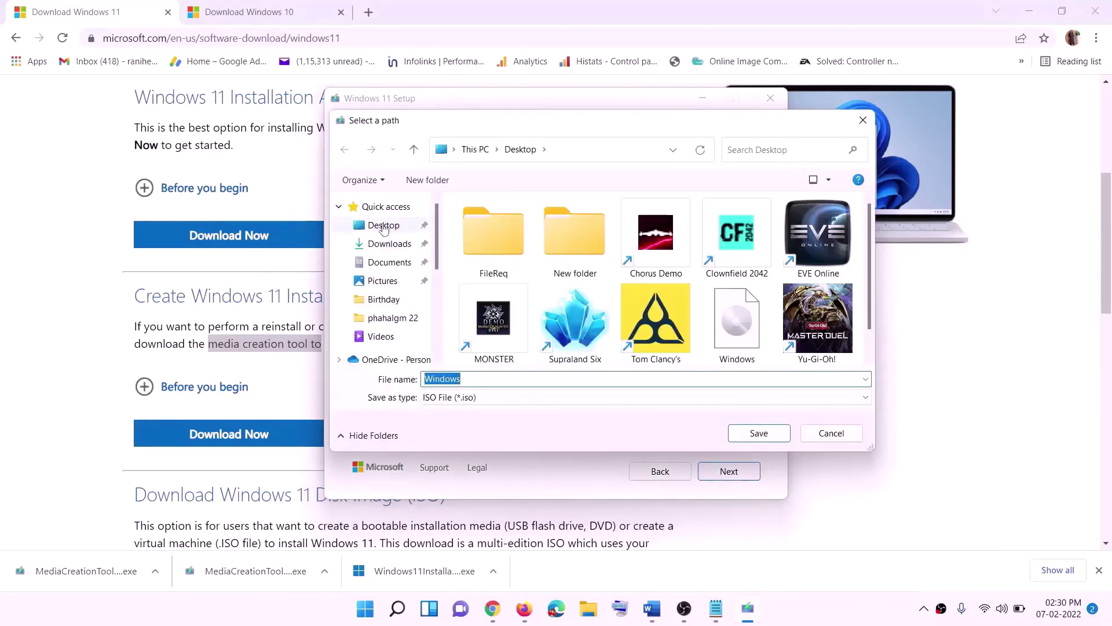
left_click(380, 230)
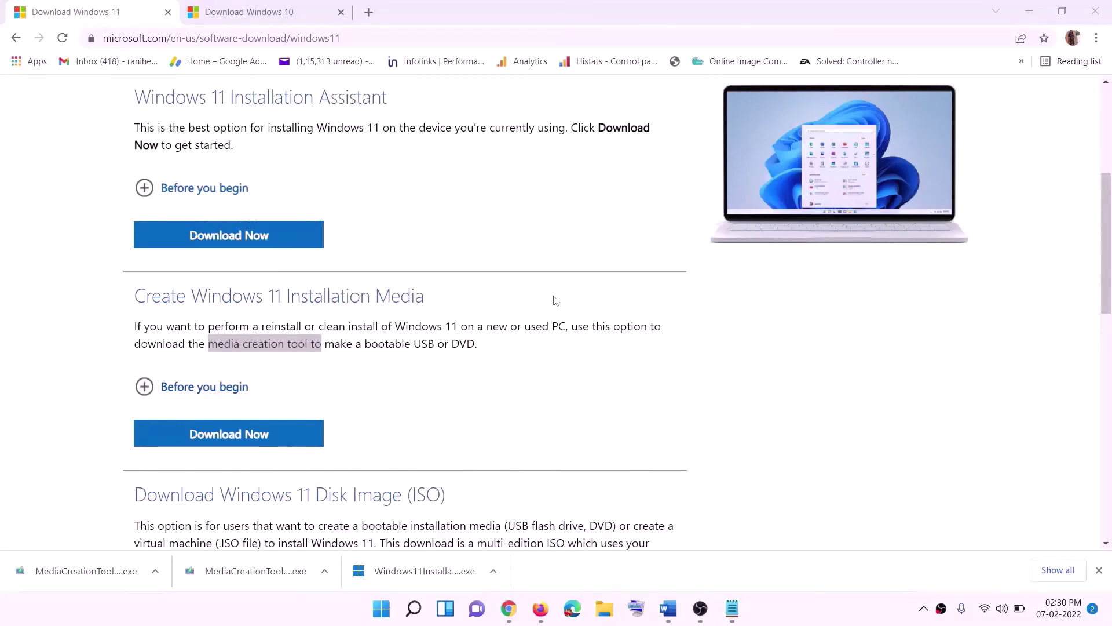
key("super+d")
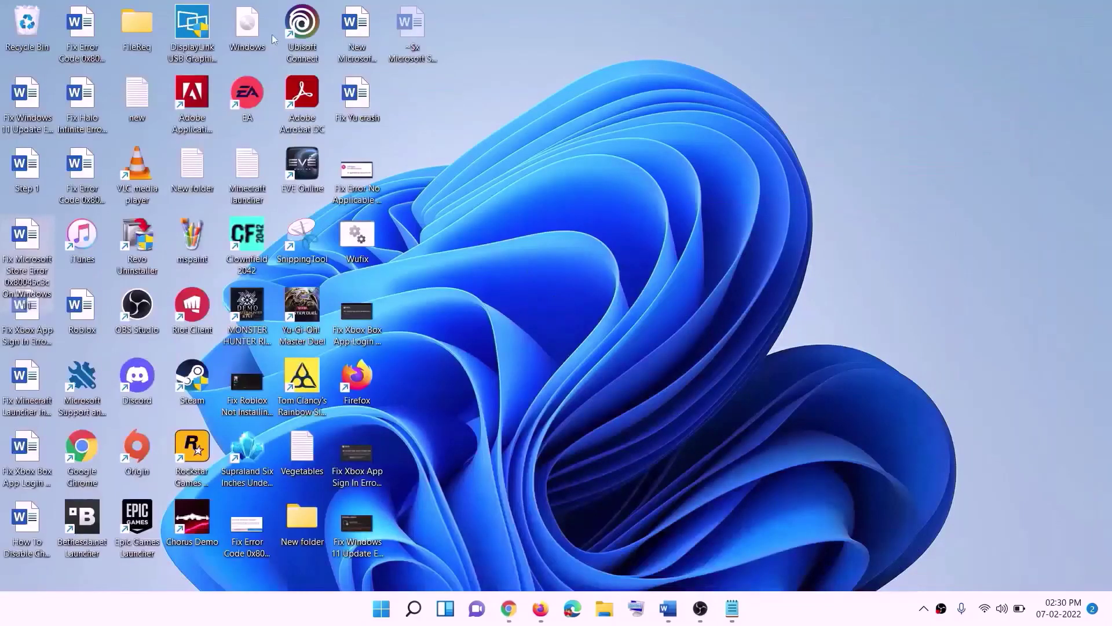
- Mount the Windows ISO from the desktop, run its setup, and continue to check for updates
left_click_drag(273, 34, 443, 356)
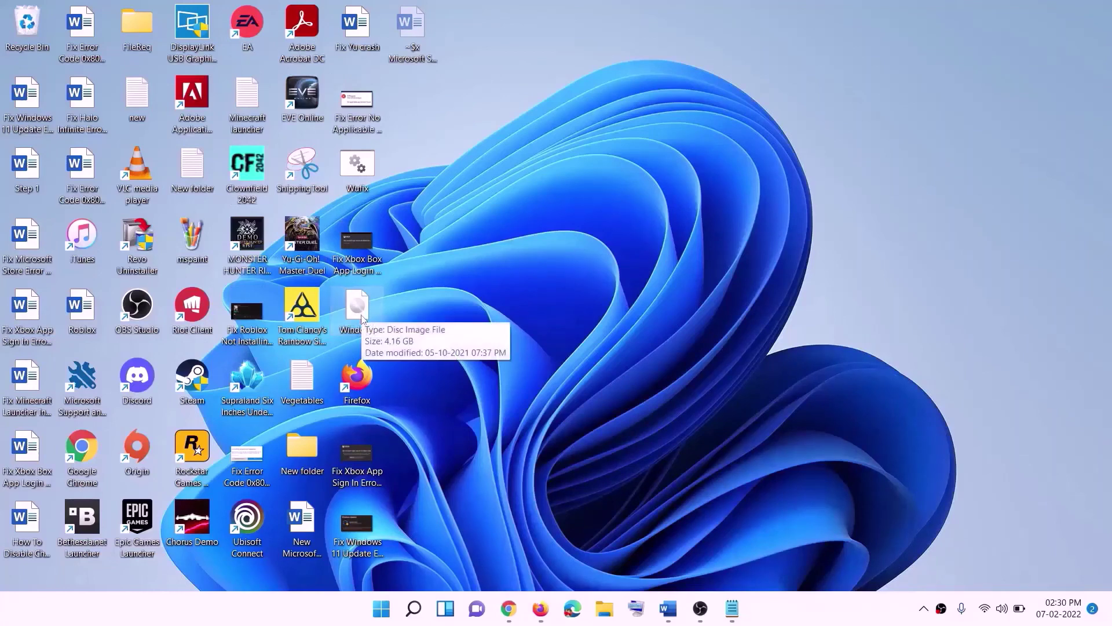
double_click(357, 307)
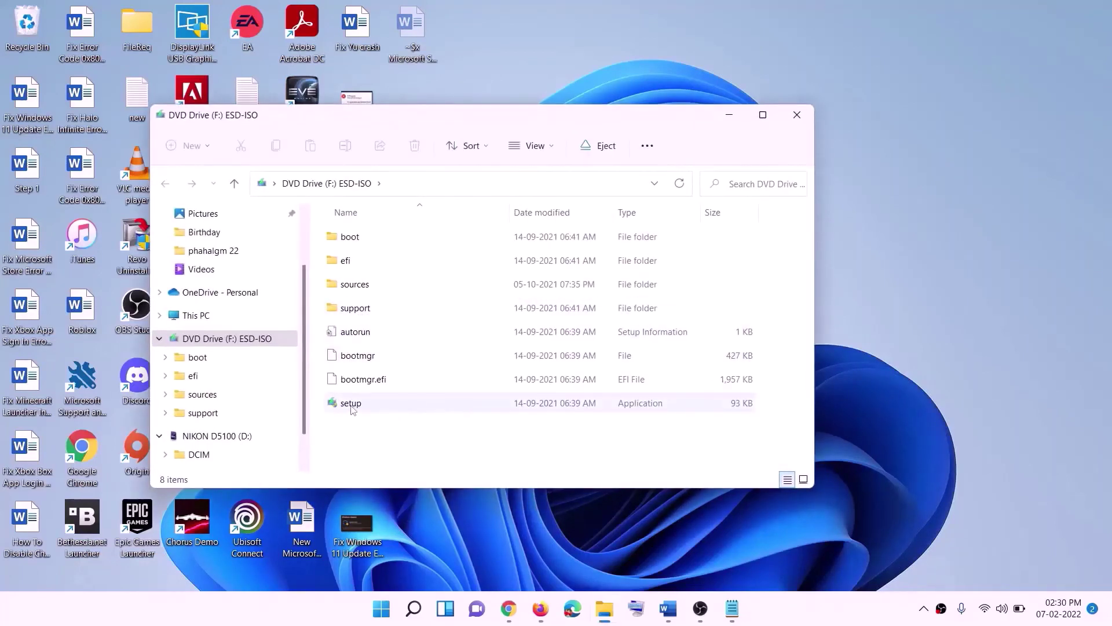
left_click(353, 409)
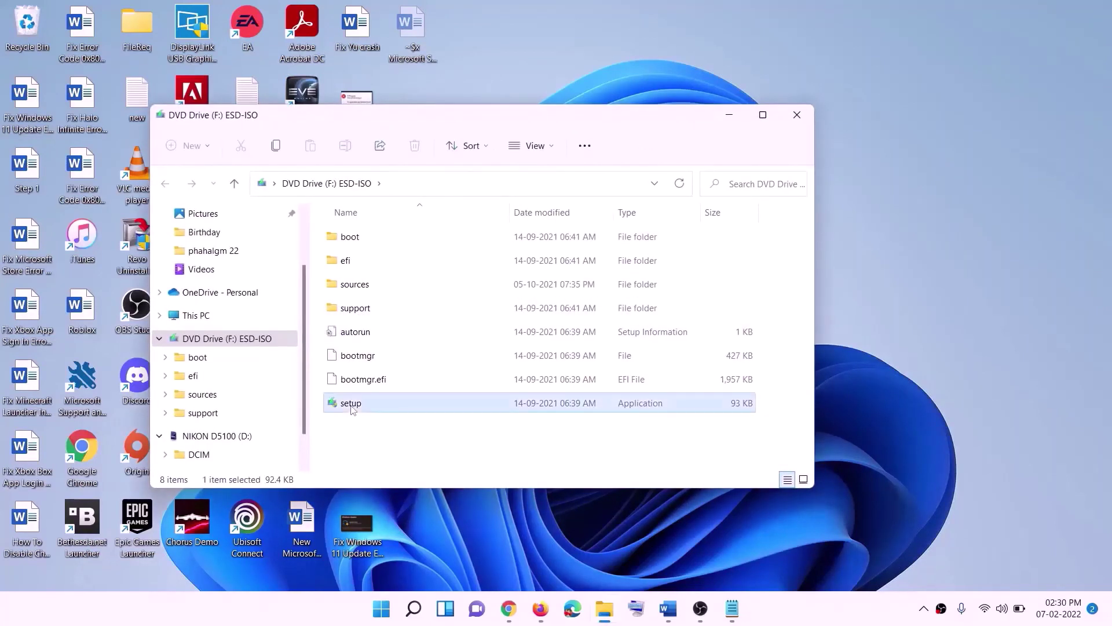
double_click(381, 405)
left_click(476, 454)
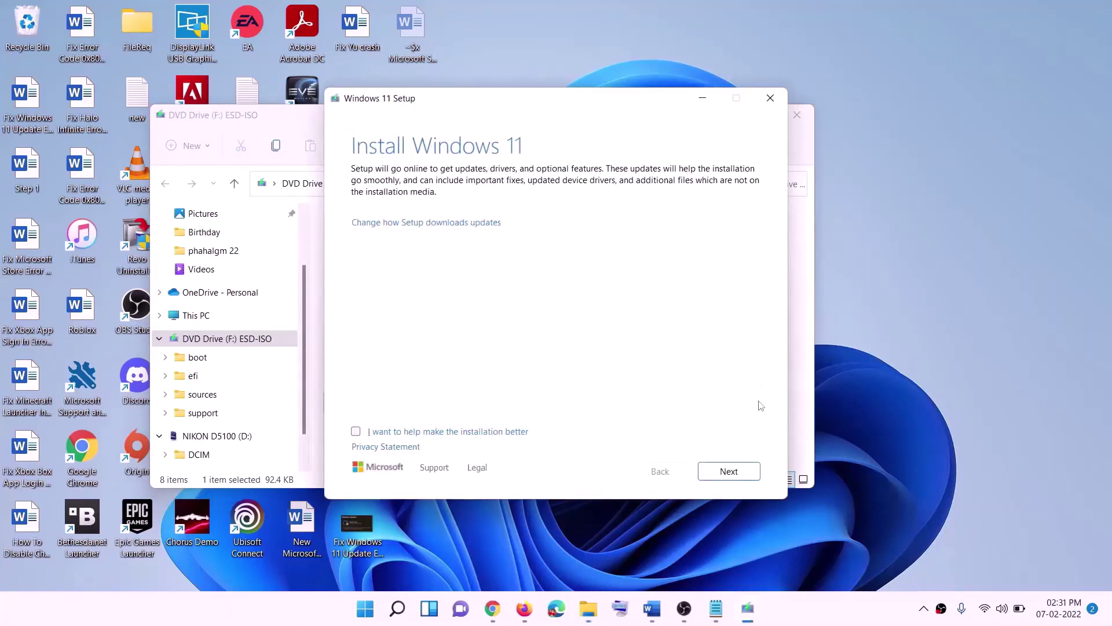
left_click(730, 471)
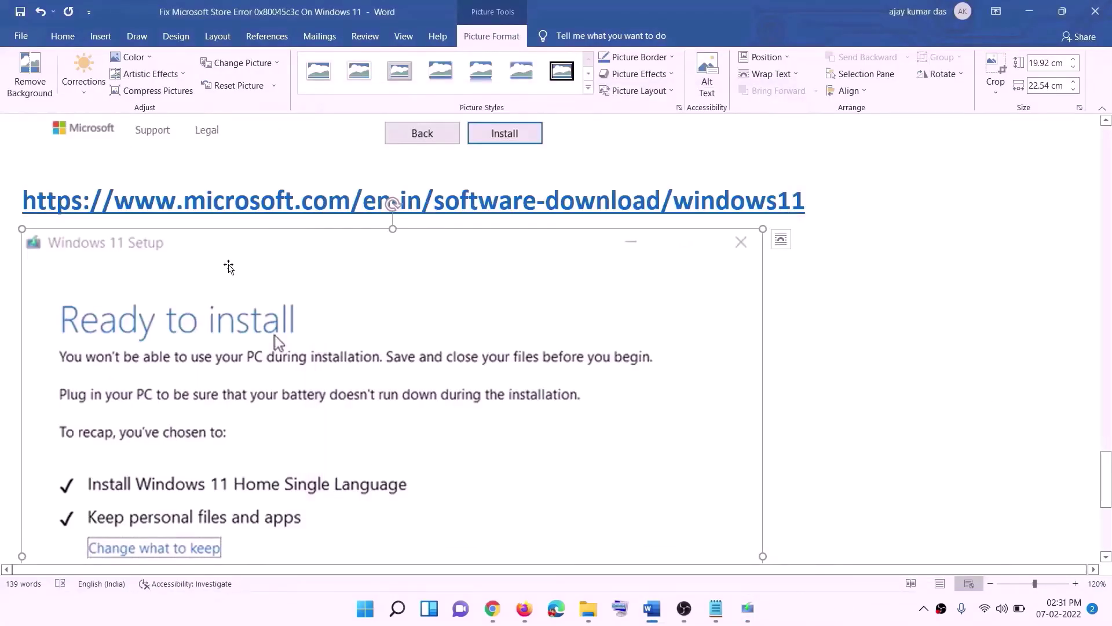
scroll(255, 280, "down", 2)
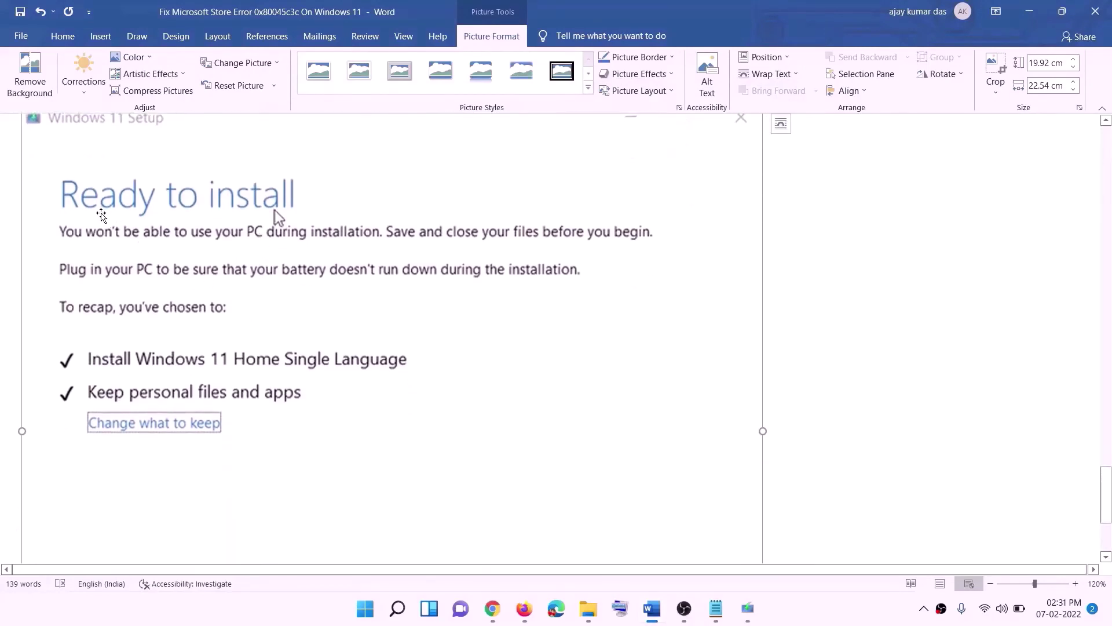
scroll(311, 214, "down", 1)
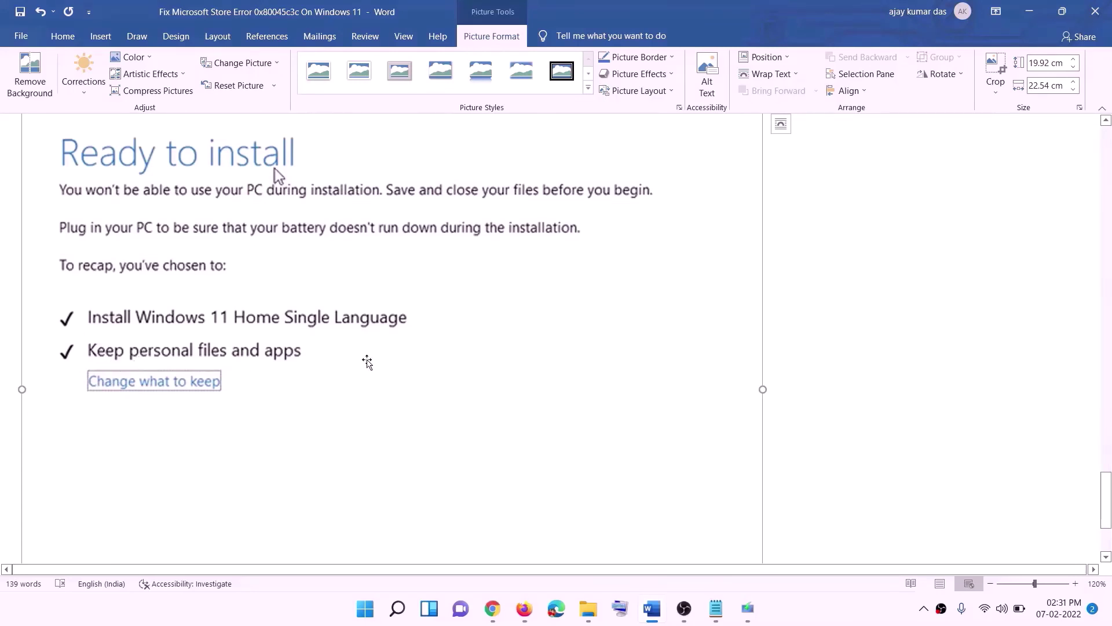
scroll(368, 362, "down", 3)
scroll(591, 434, "up", 4)
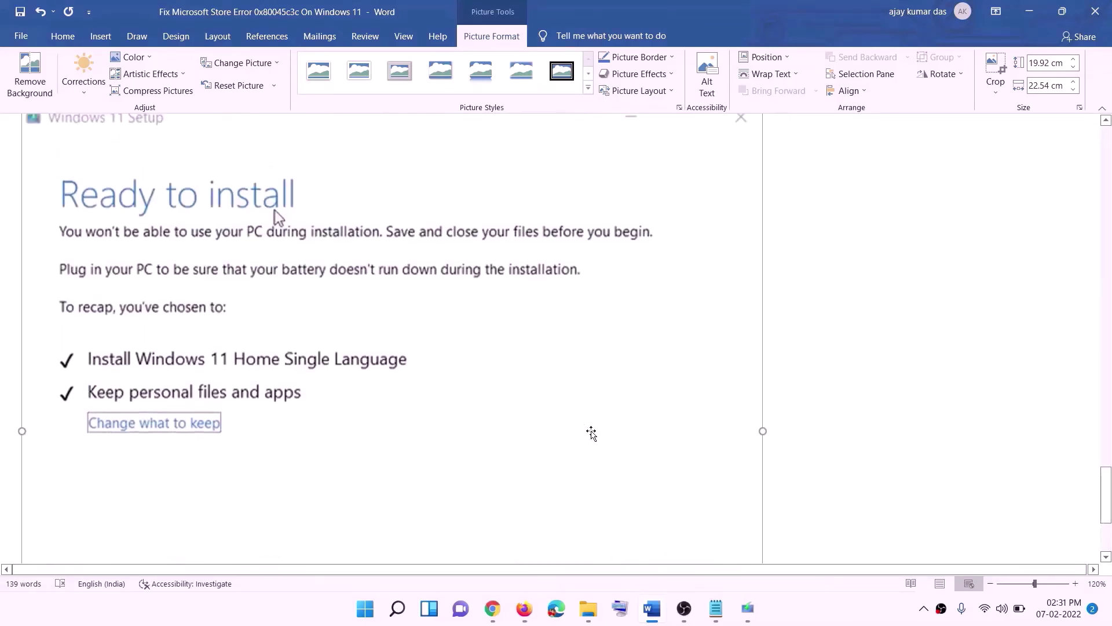
scroll(590, 433, "up", 3)
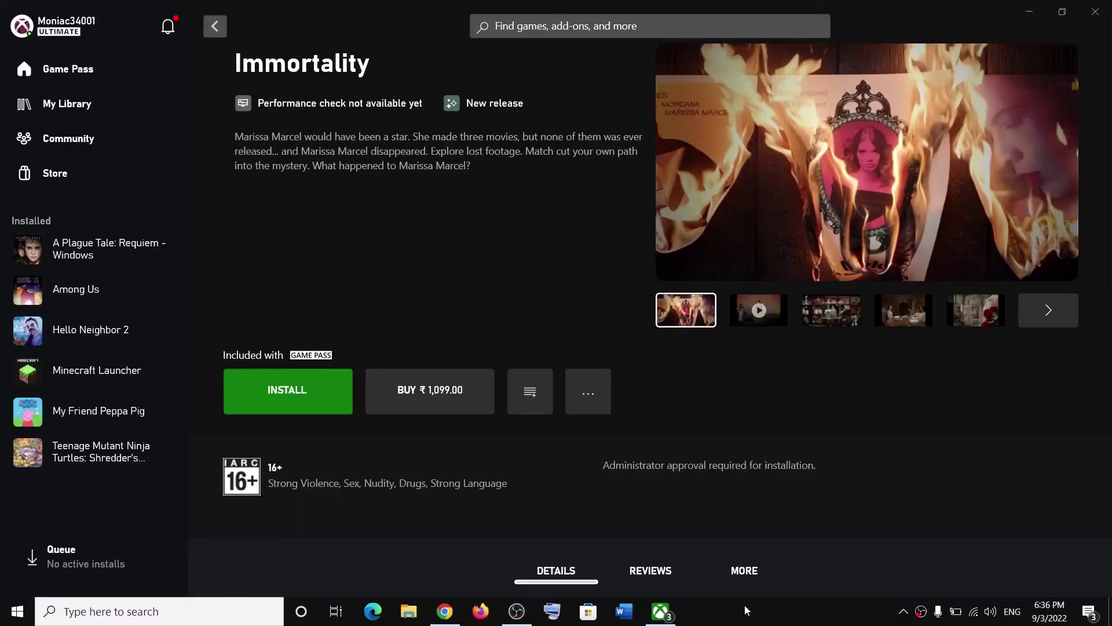
- Install Immortality (26.64 GB) to F:\Games from its Xbox app page
left_click(317, 382)
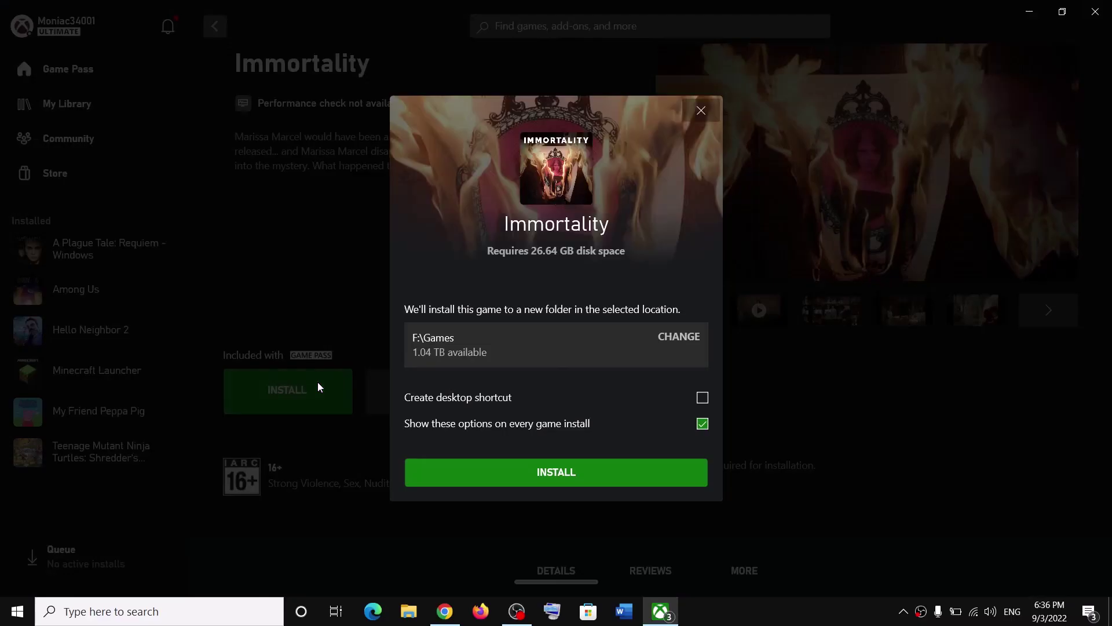
left_click(564, 472)
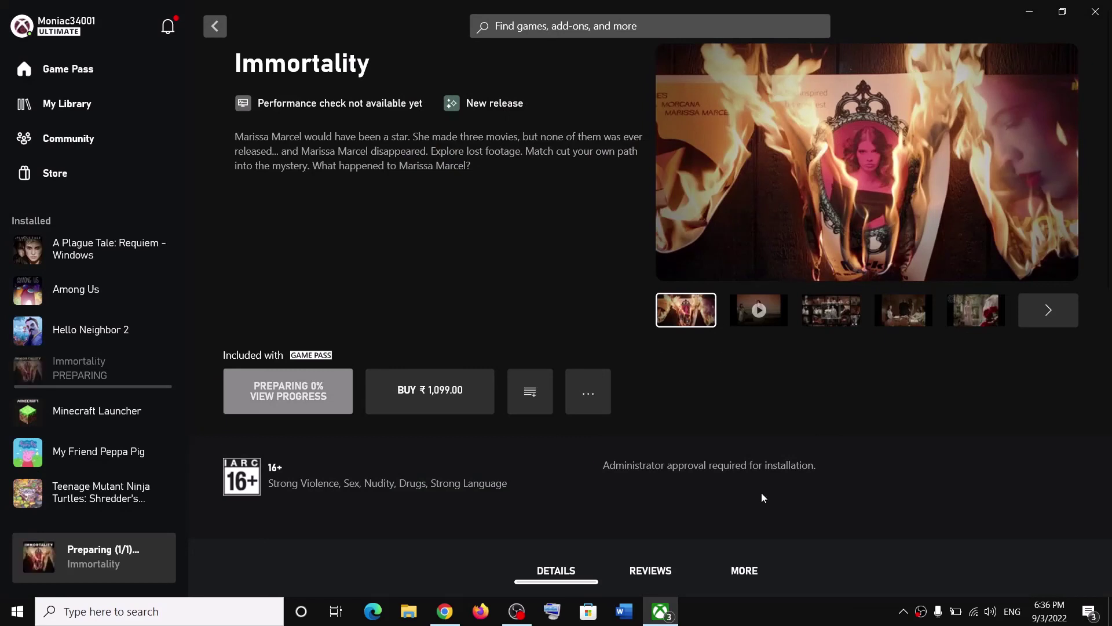